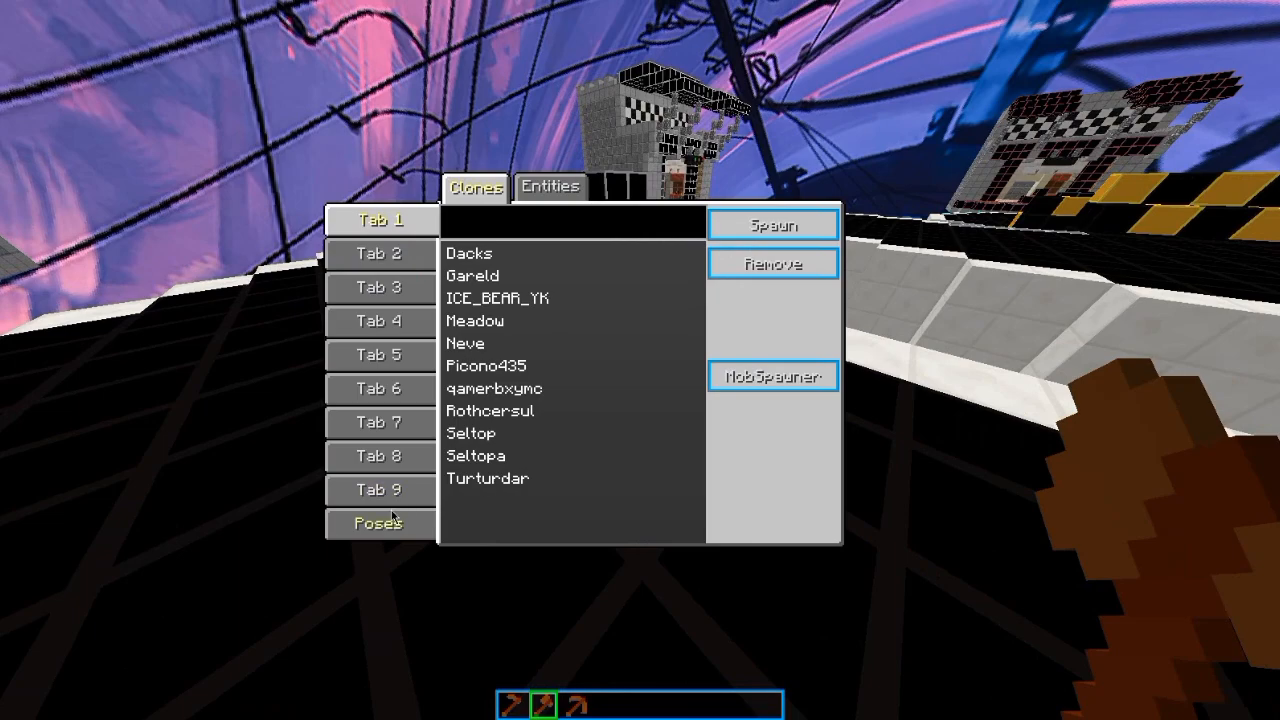
Step: Browse the saved poses in the Mob Cloner and try to spawn the Sneak Hitting clone
click(393, 516)
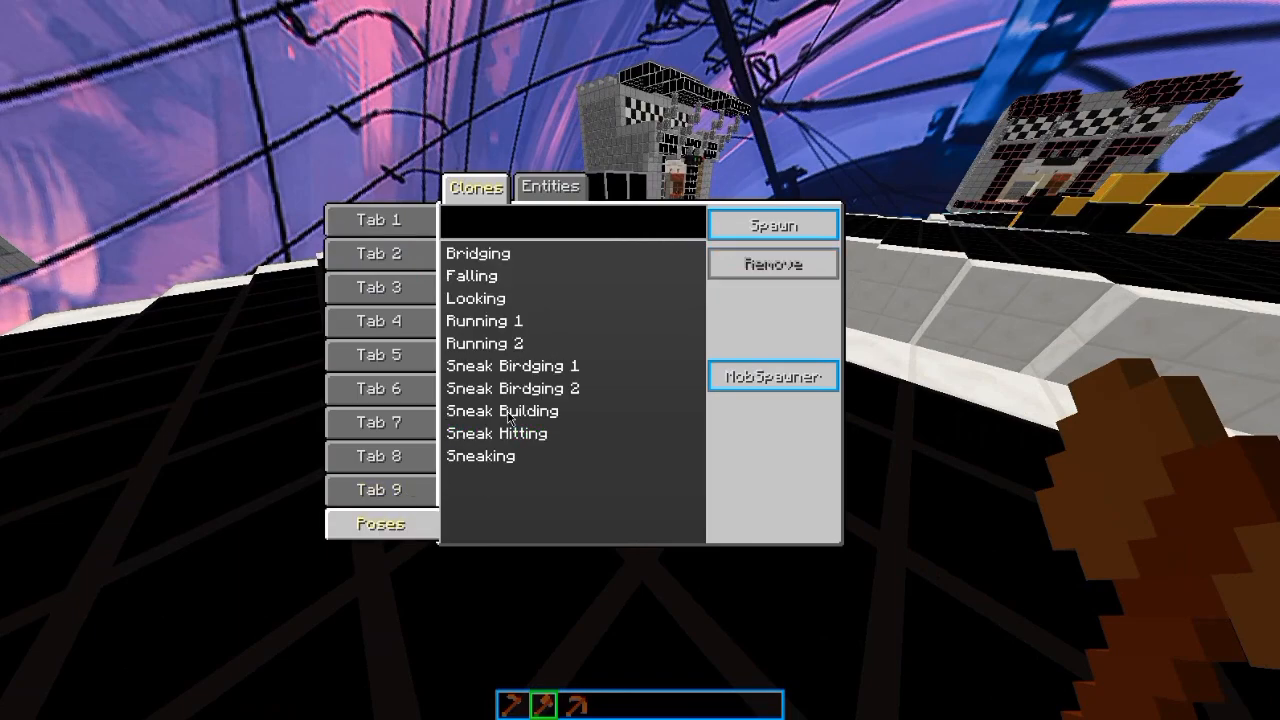
click(490, 343)
click(490, 298)
click(495, 321)
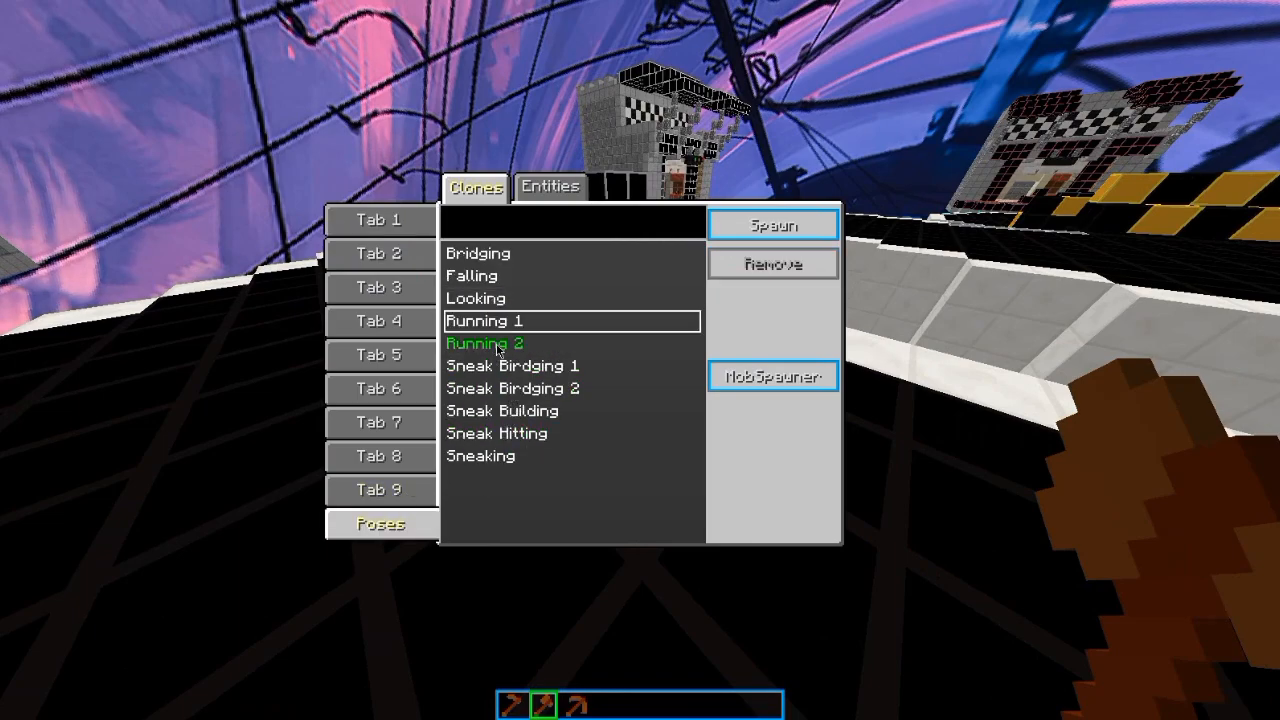
click(495, 343)
click(495, 366)
click(470, 433)
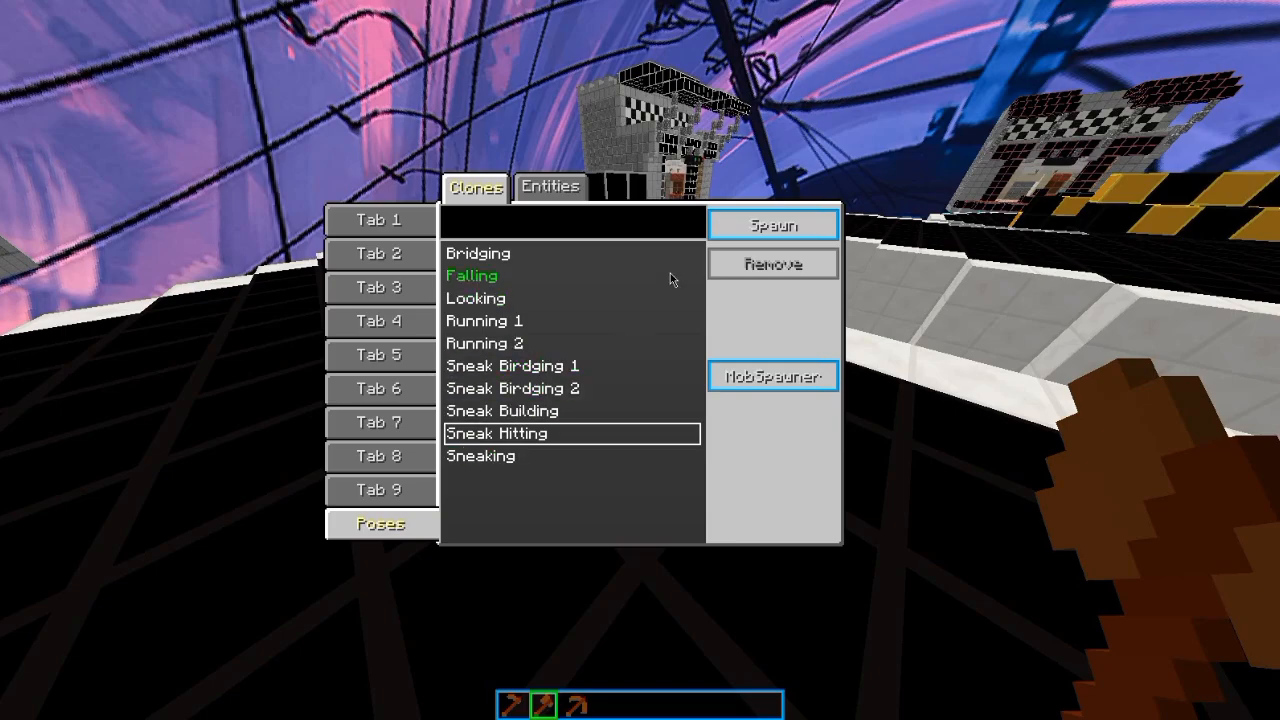
click(773, 225)
Step: Create an NPC with the NPC Wand and set its puppet head's X rotation to 256%
key(1)
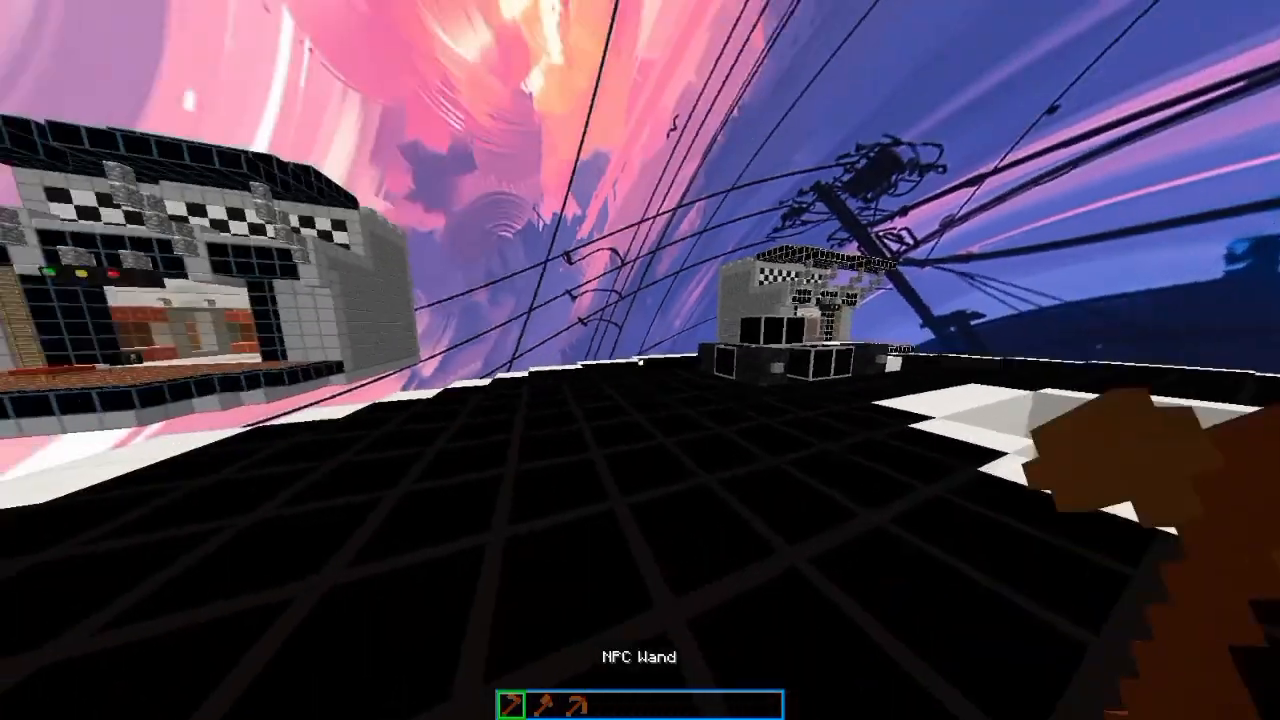
right_click(640, 360)
click(566, 188)
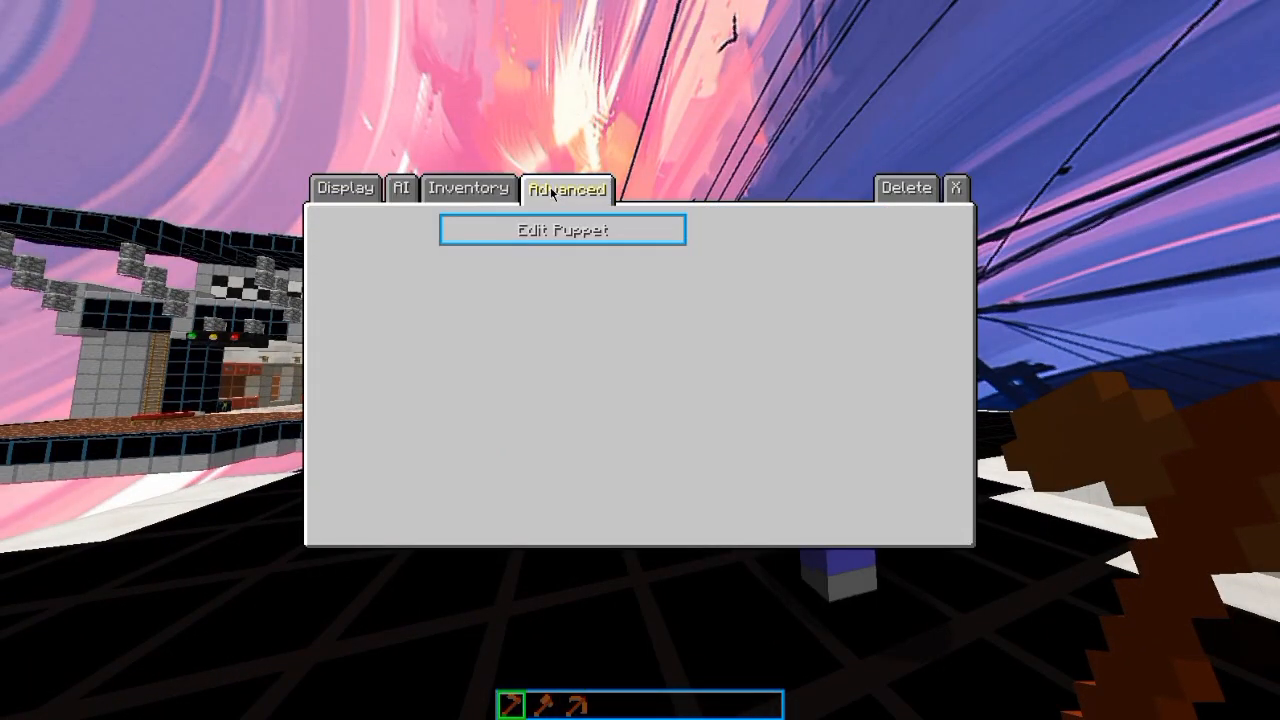
click(563, 229)
click(540, 321)
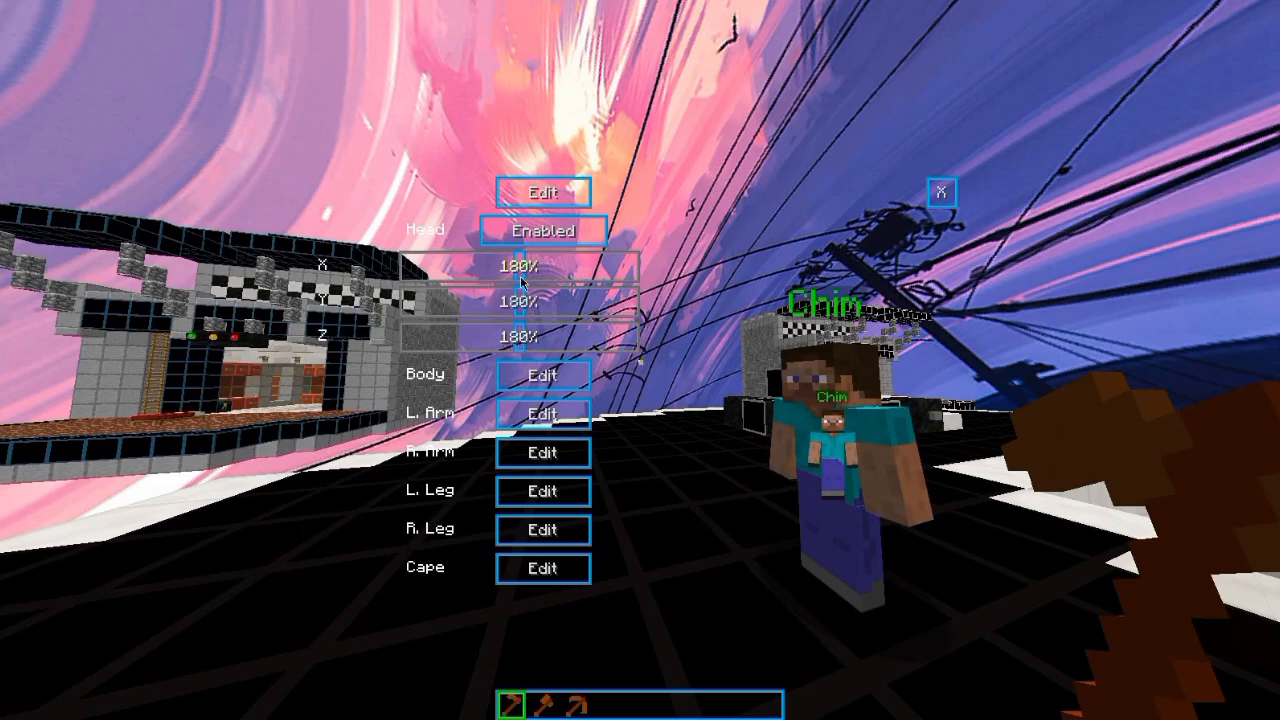
drag(519, 266, 567, 266)
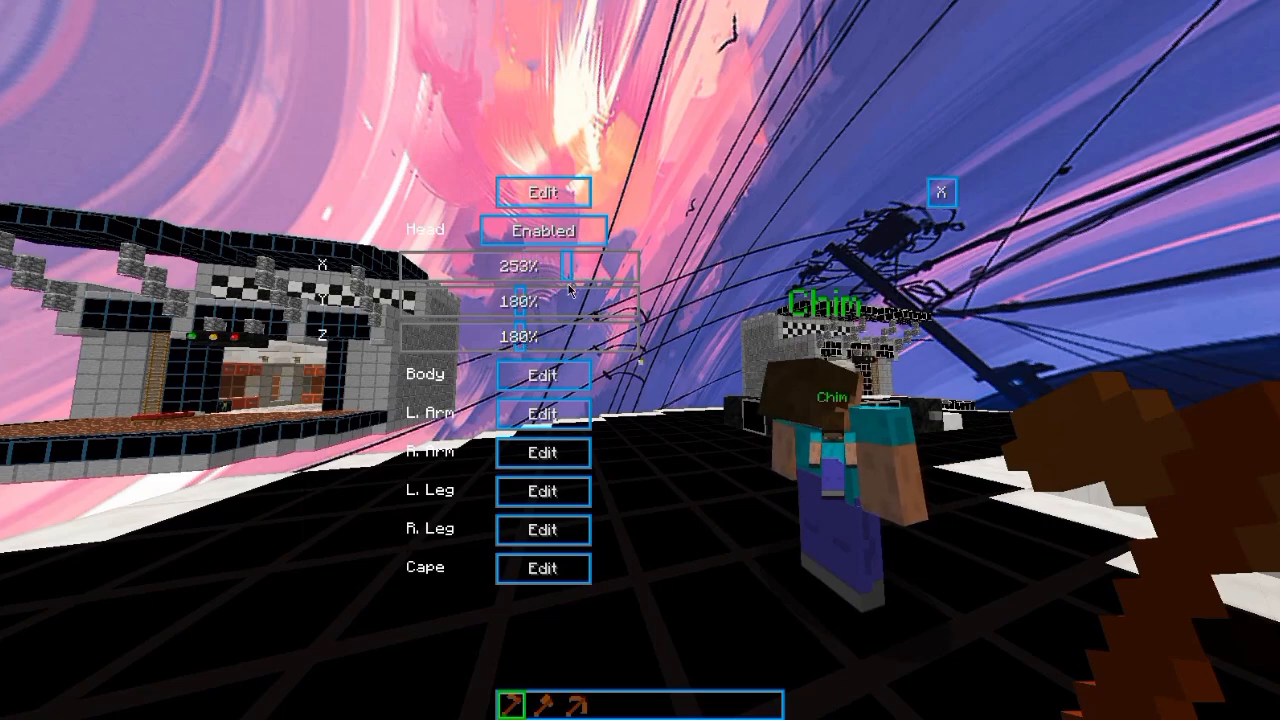
Step: Leave puppet editing and delete the test NPC
click(941, 192)
click(907, 186)
click(511, 288)
Step: Spawn the Running 1 clone from the saved poses on the black floor with the Mob Cloner
key(w)
scroll(640, 362, down, 1)
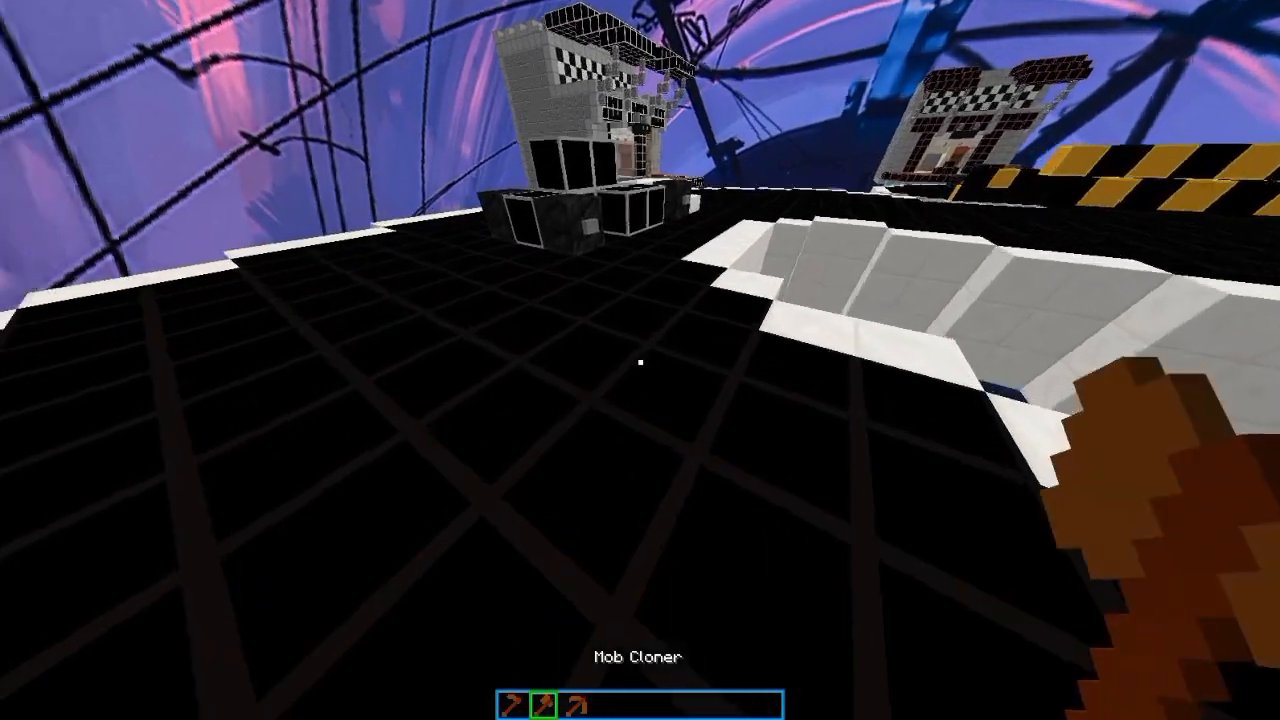
right_click(640, 362)
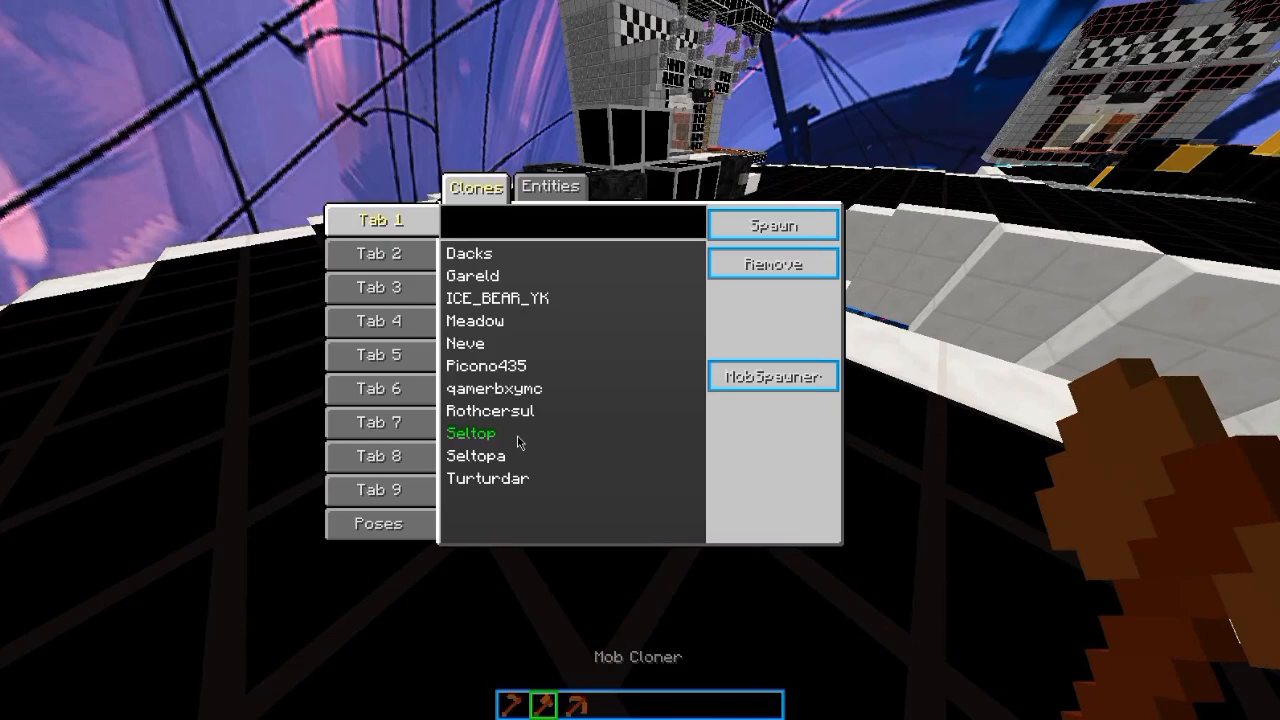
click(392, 524)
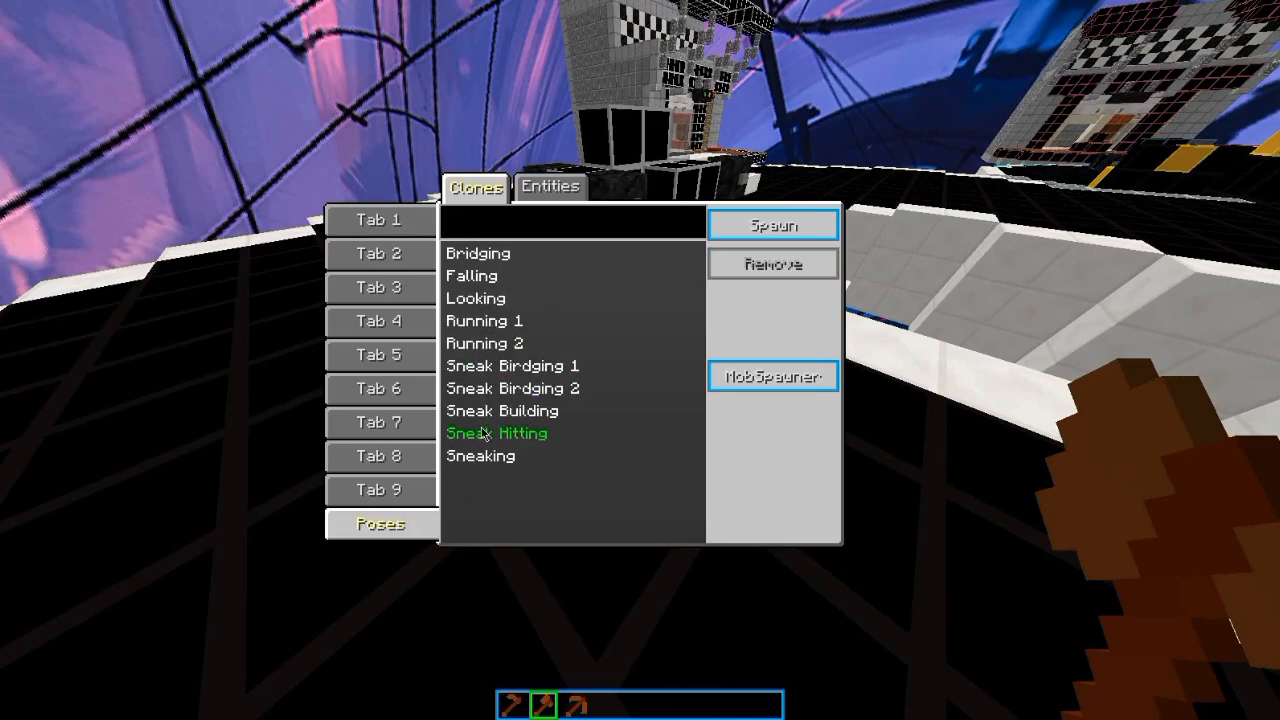
click(482, 322)
click(774, 225)
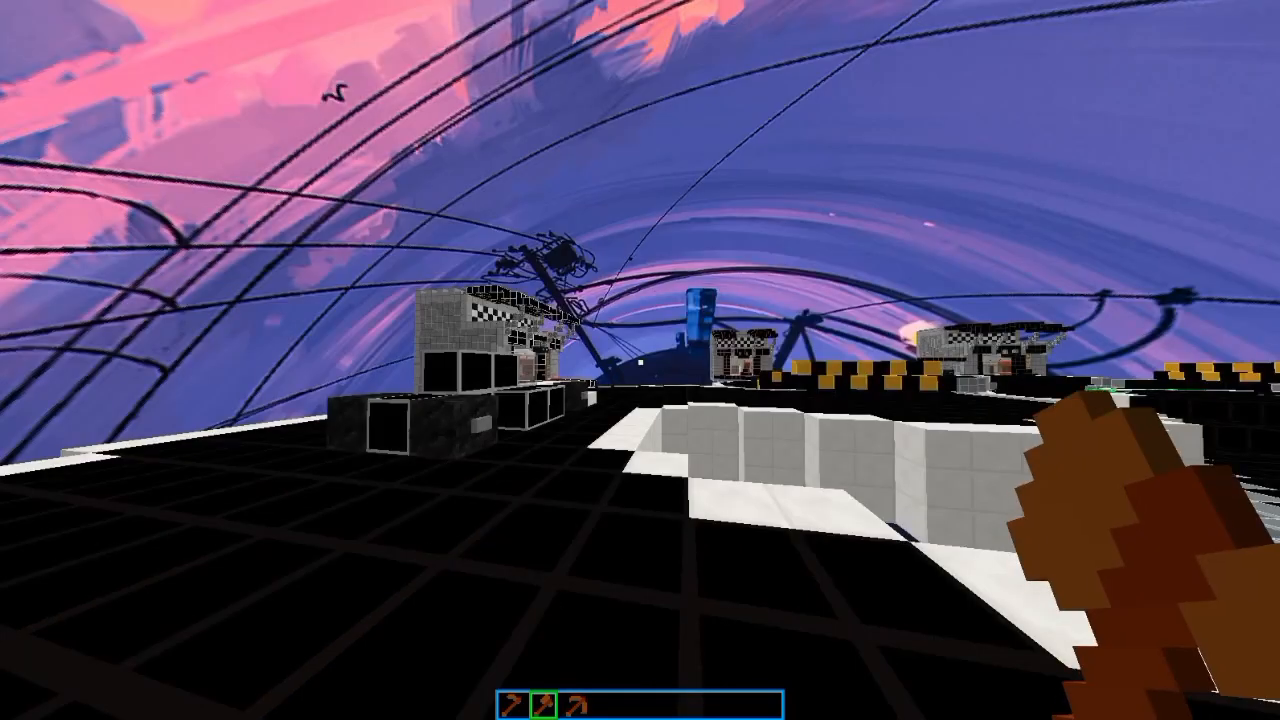
Step: Open the spawned running NPC with the NPC Wand and set its texture to the skin of player Notnico
scroll(640, 362, up, 1)
right_click(640, 362)
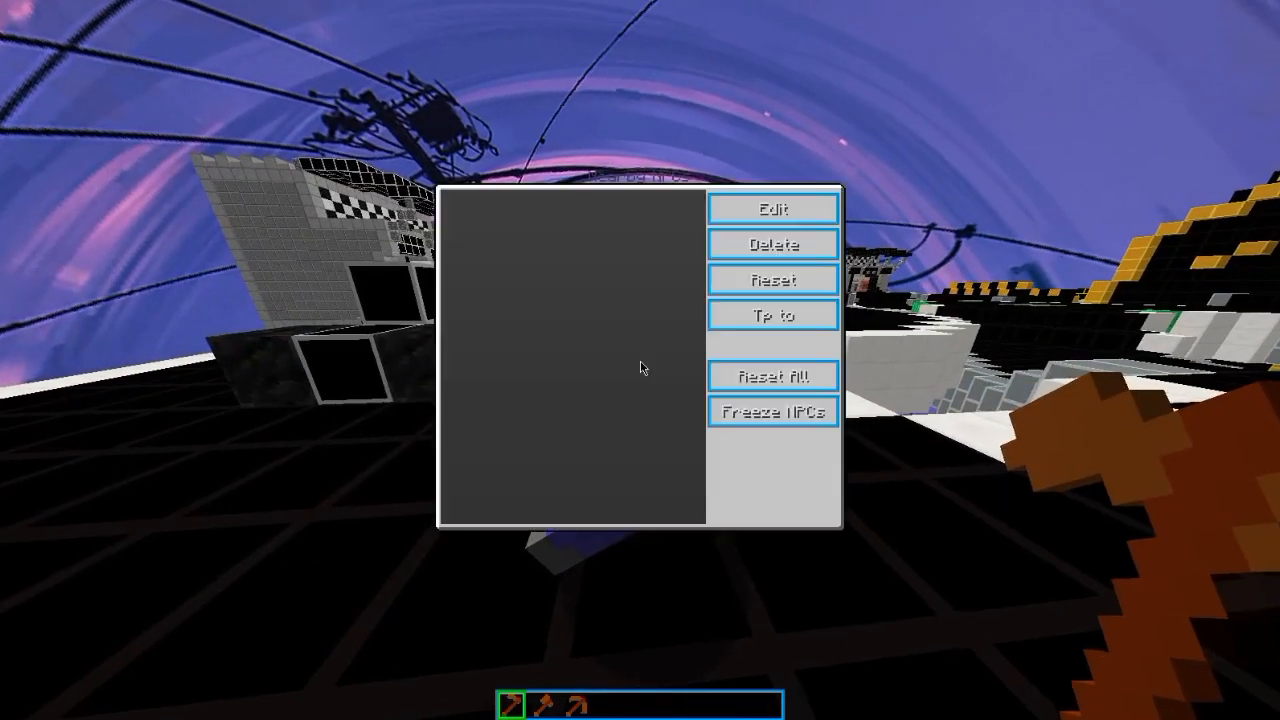
click(777, 206)
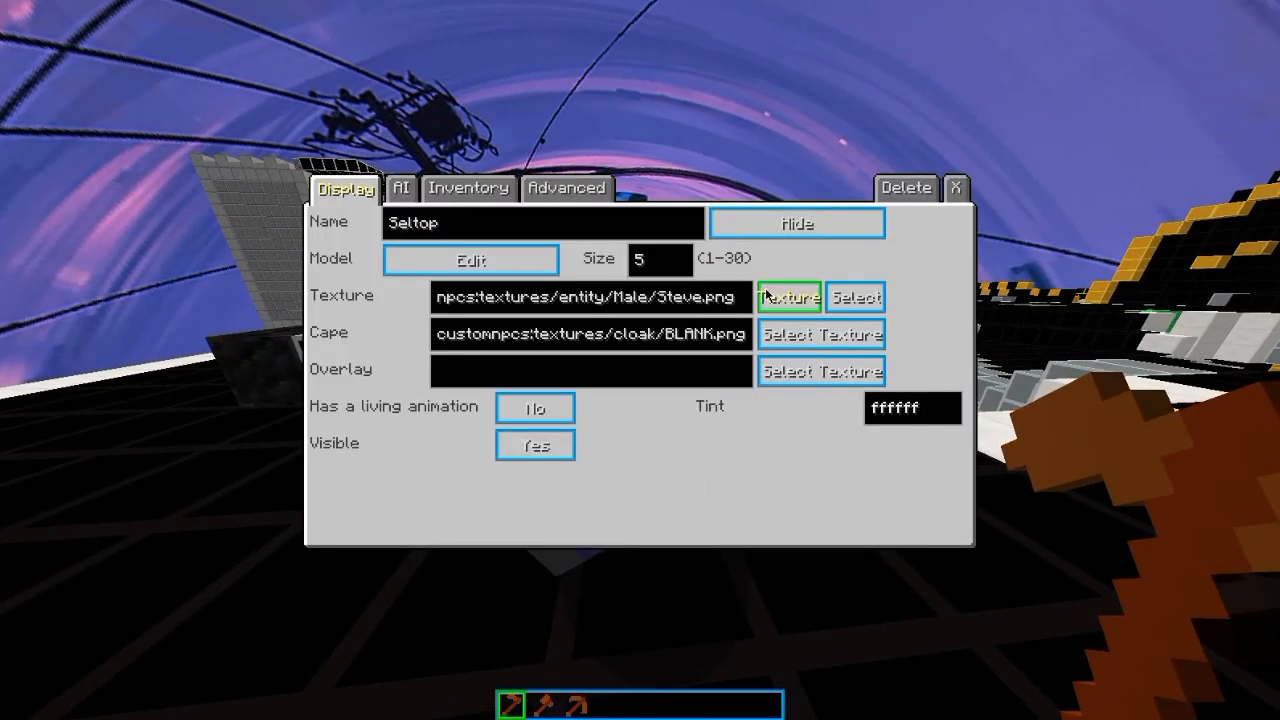
click(766, 292)
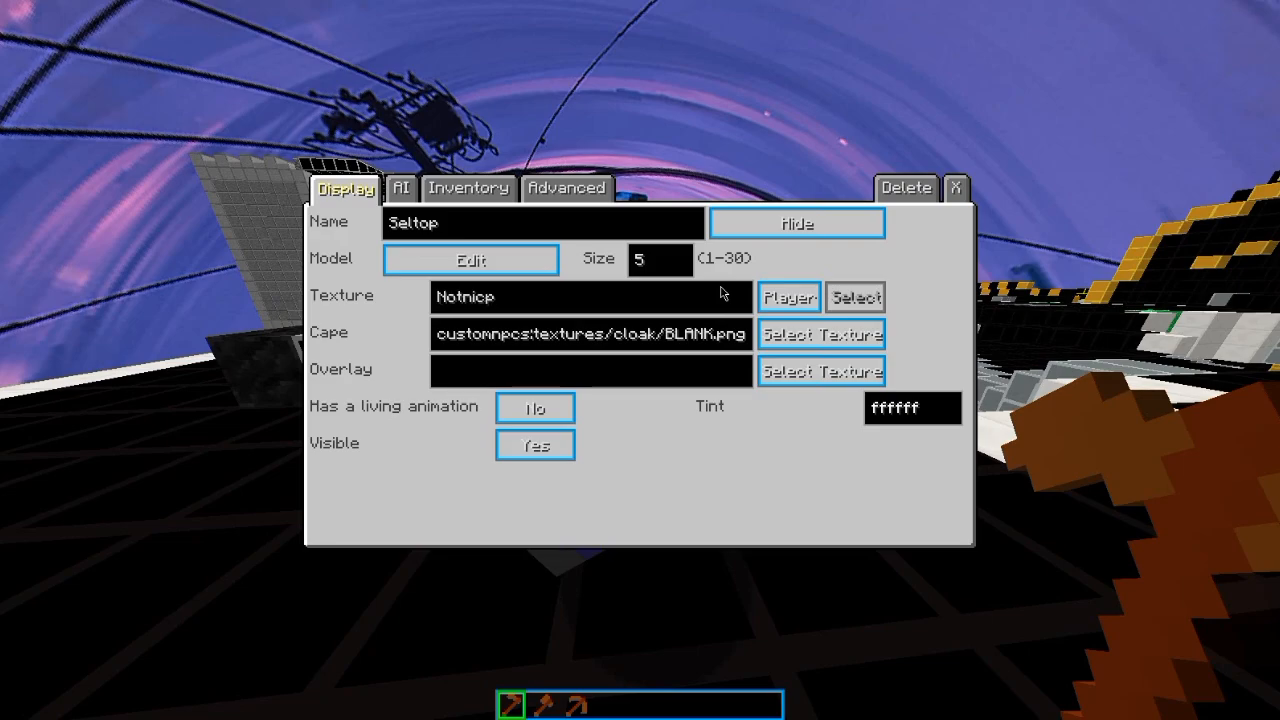
click(957, 188)
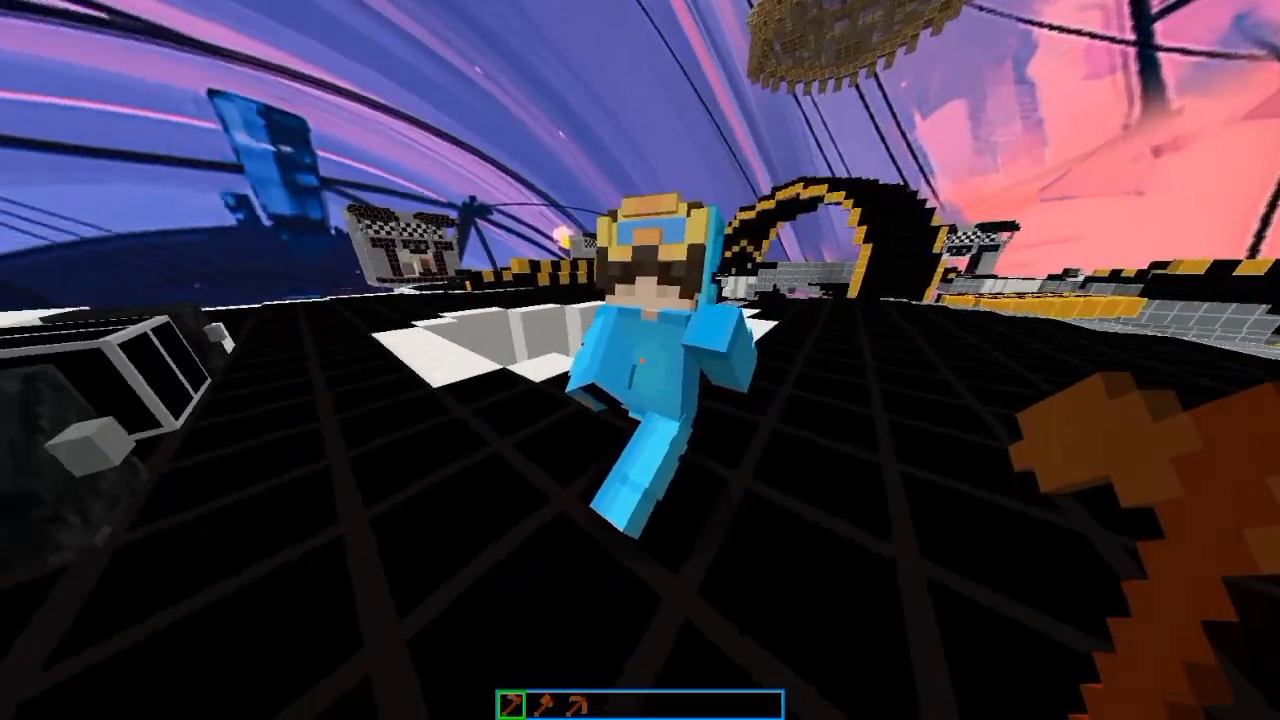
Step: Change the blue-skinned NPC's model entity to NPC Alex Arms
right_click(640, 360)
click(532, 260)
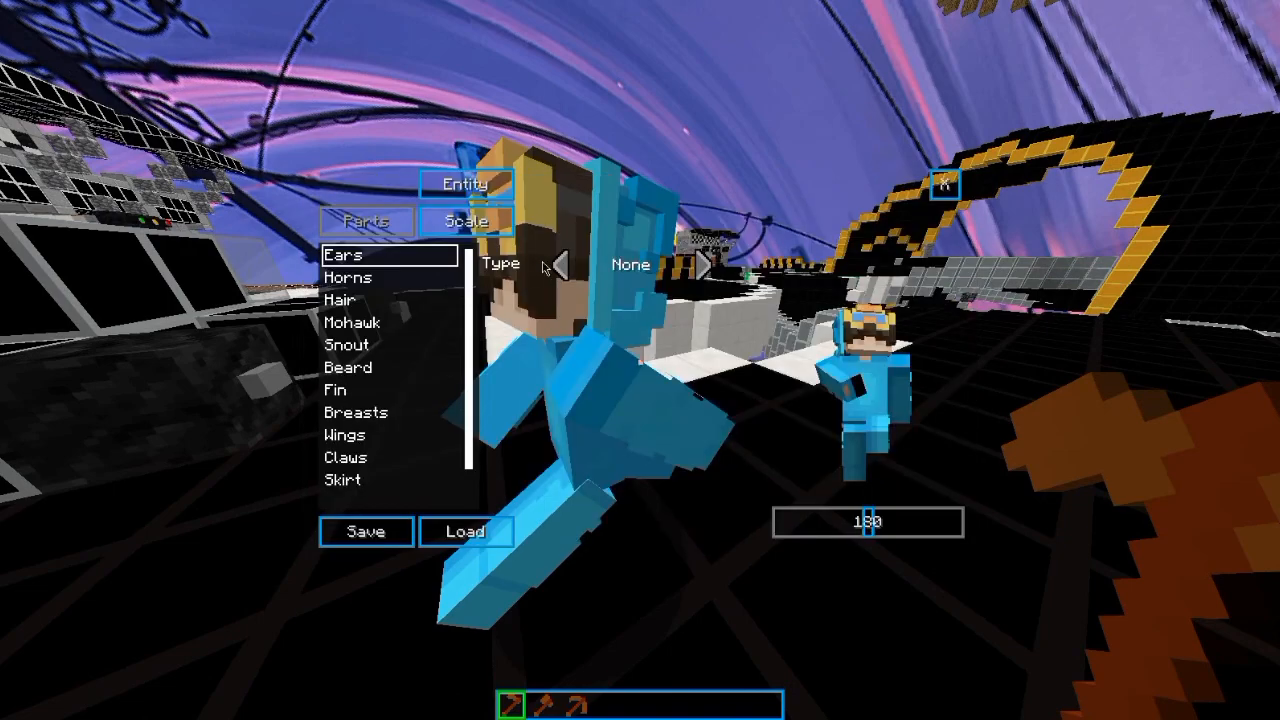
click(455, 183)
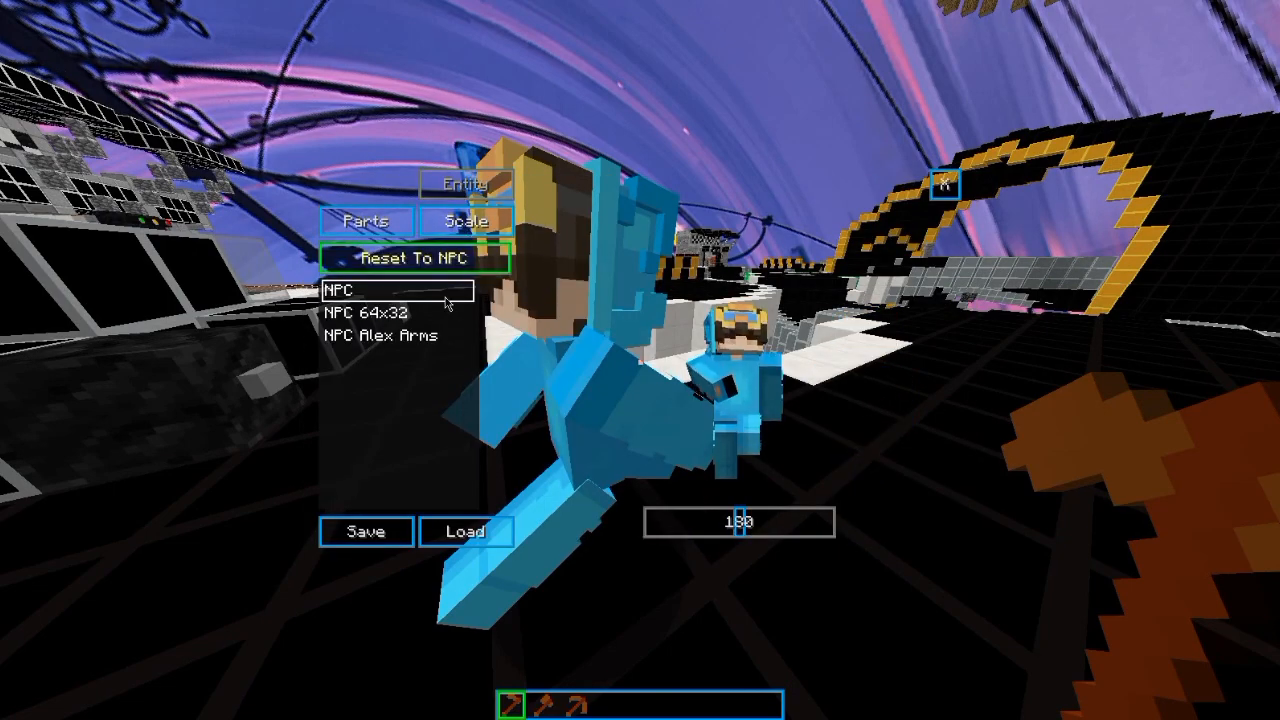
click(395, 335)
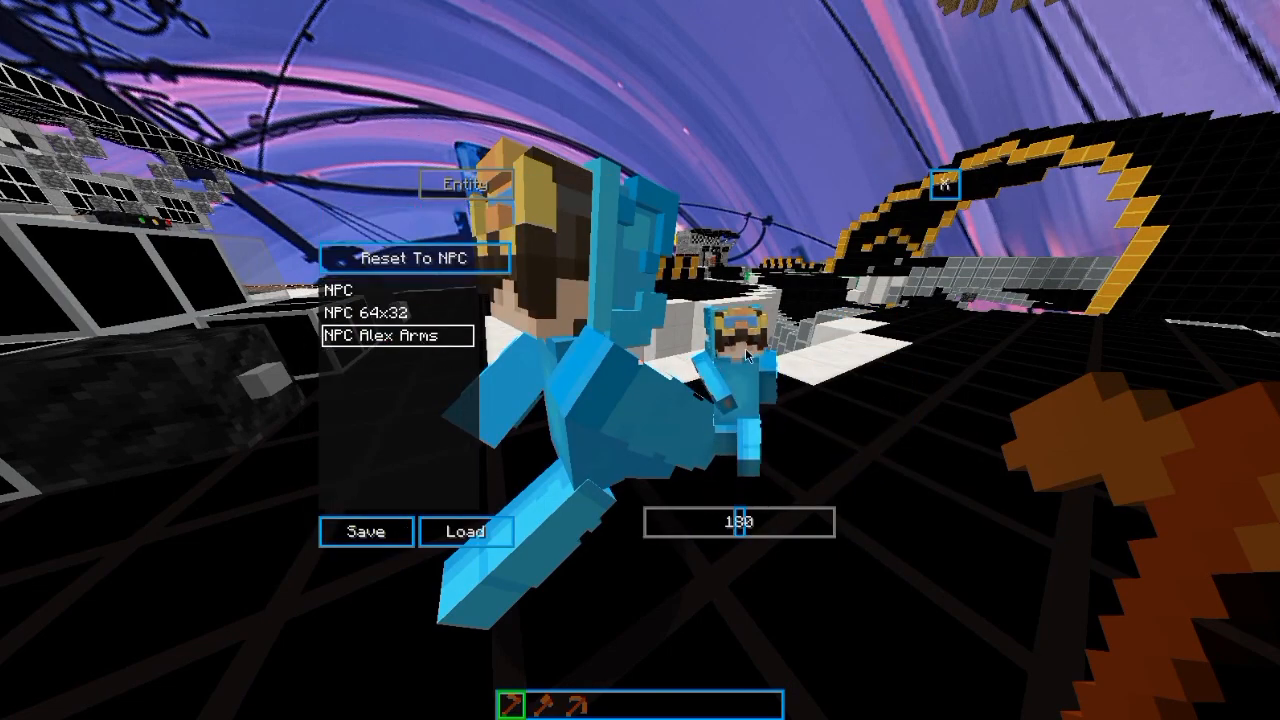
click(944, 184)
click(954, 190)
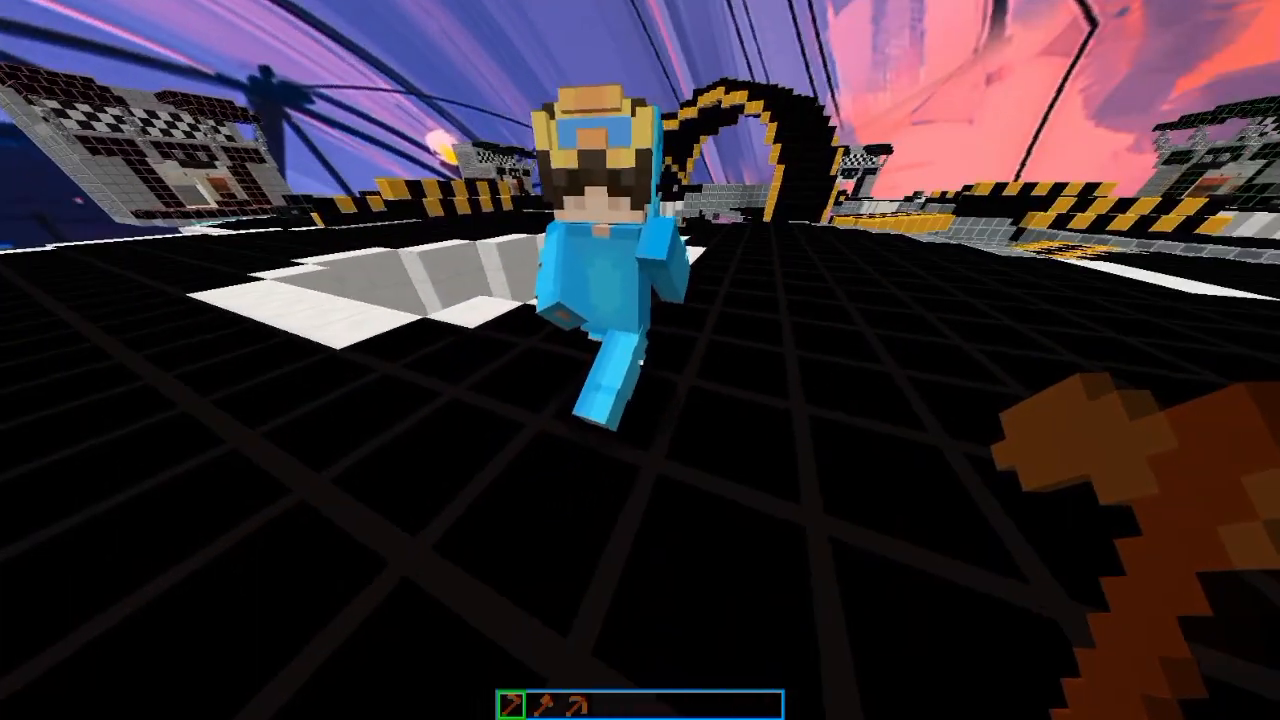
Step: Inspect the blue-skinned NPC up close and reopen its display settings
key(c)
key(w)
right_click(640, 360)
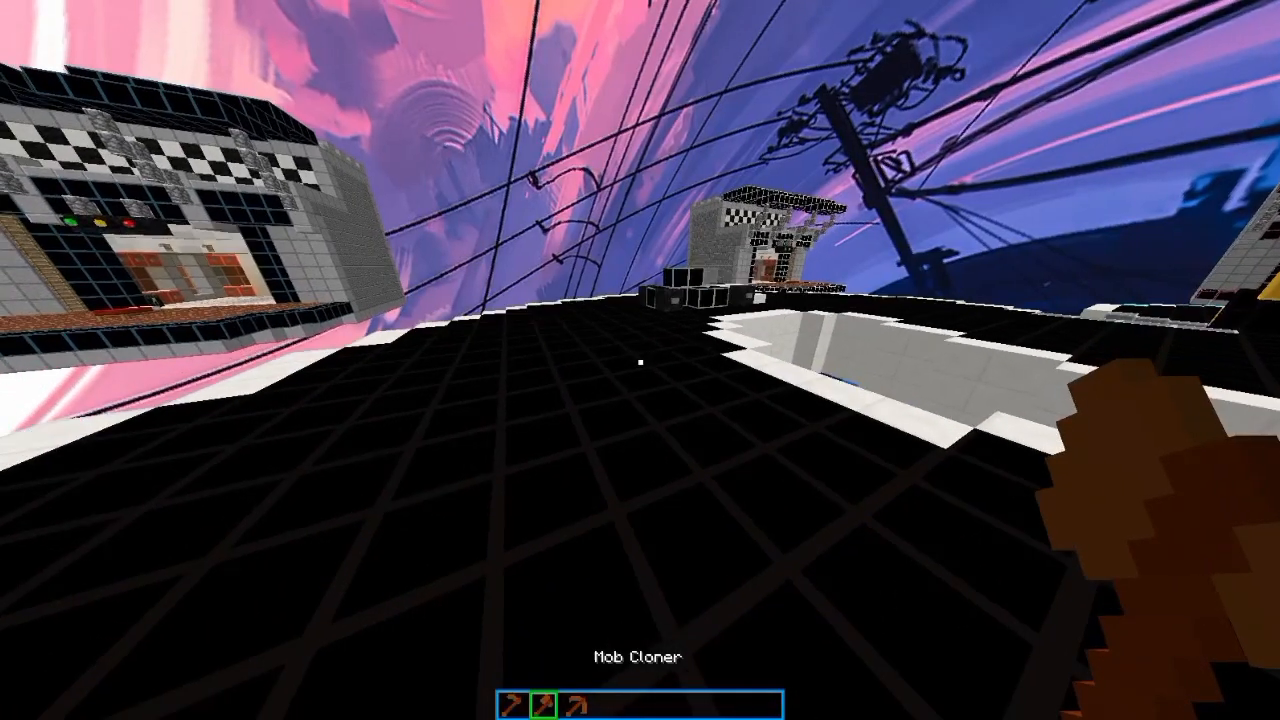
Step: Spawn another Running 1 clone from the saved poses with the Mob Cloner
right_click(640, 360)
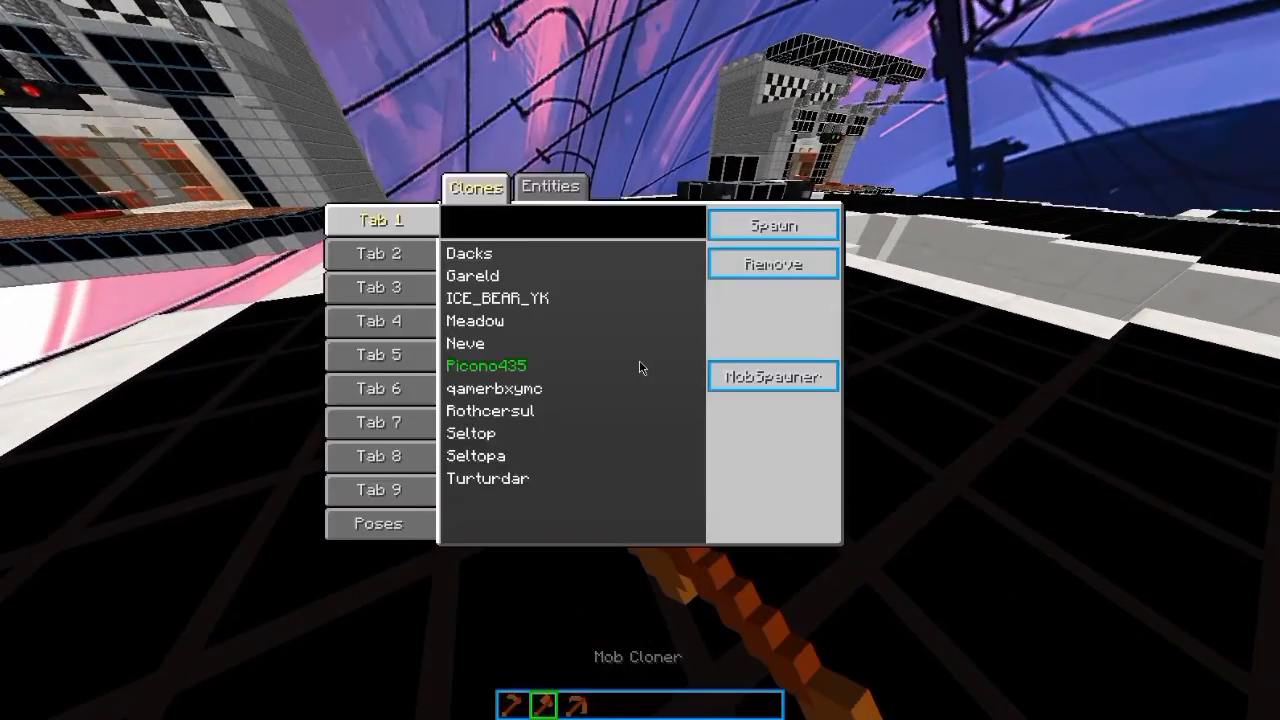
click(378, 523)
click(478, 321)
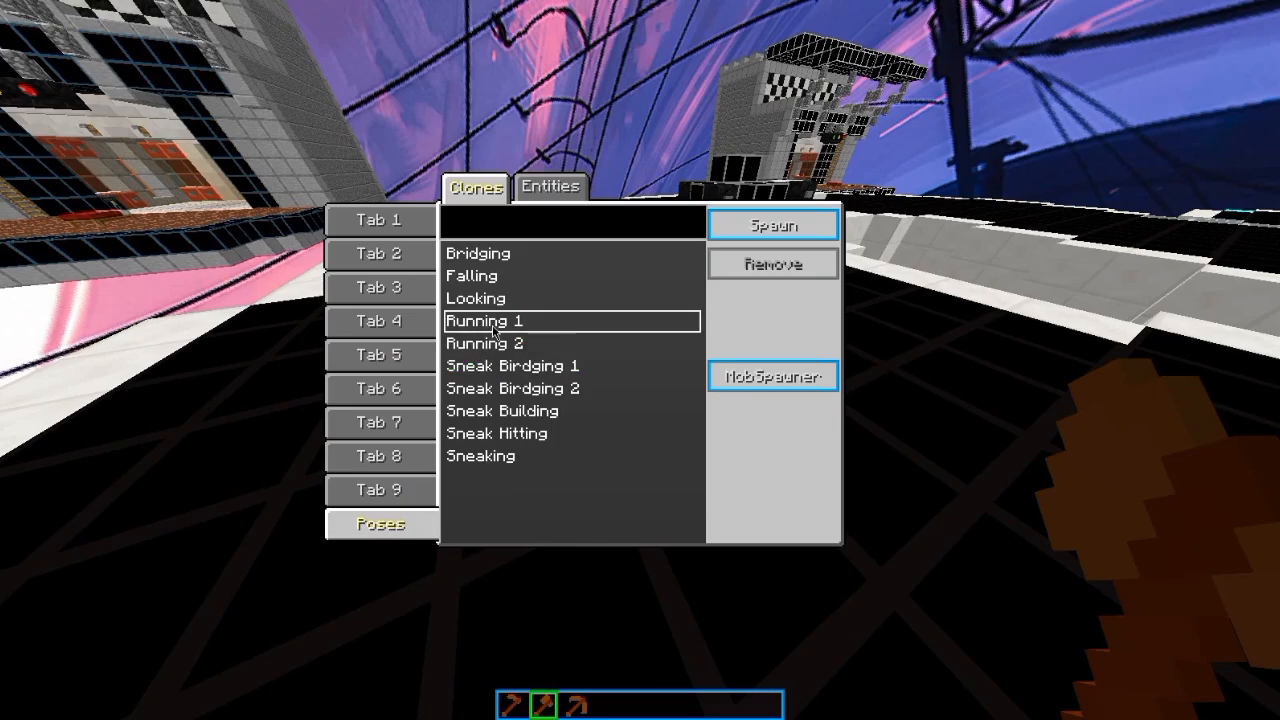
click(773, 225)
Step: Switch the new NPC's texture source to Url, paste the skin link, and check the applied skin
key(1)
right_click(640, 360)
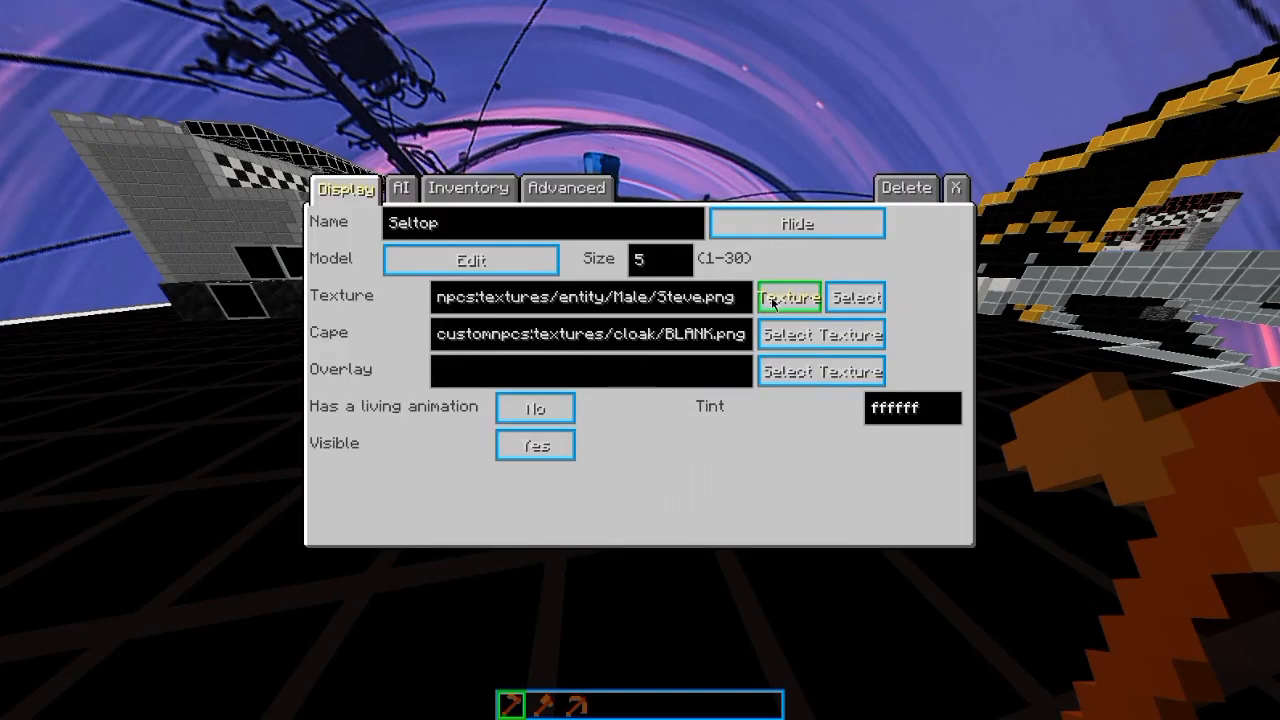
click(786, 297)
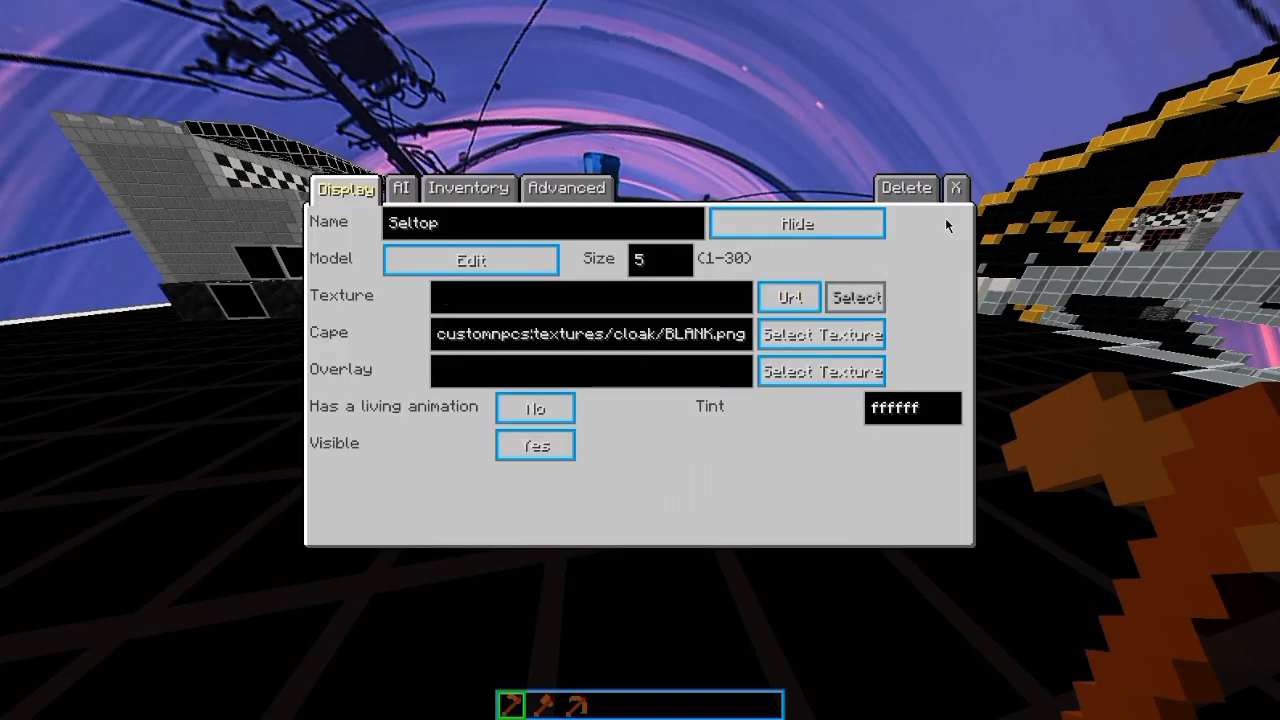
text(8251fdcb22c150077f19e3e5184791ef)
click(956, 187)
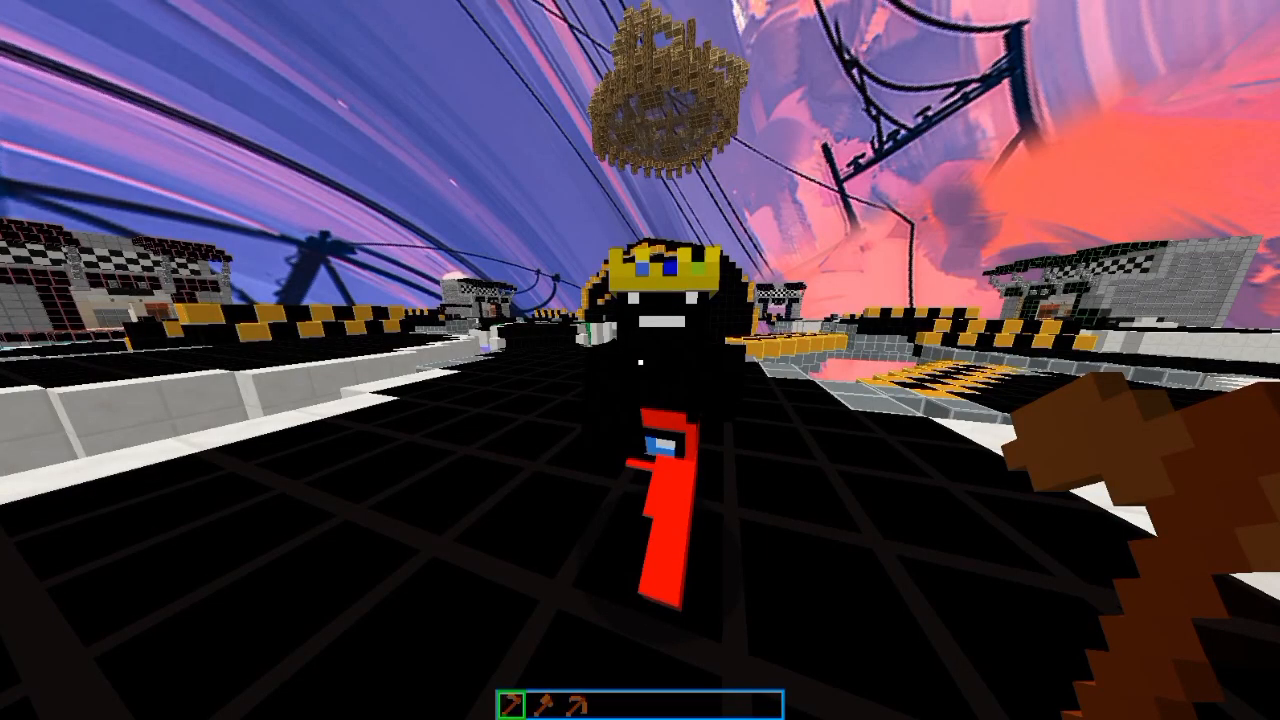
key(d)
key(c)
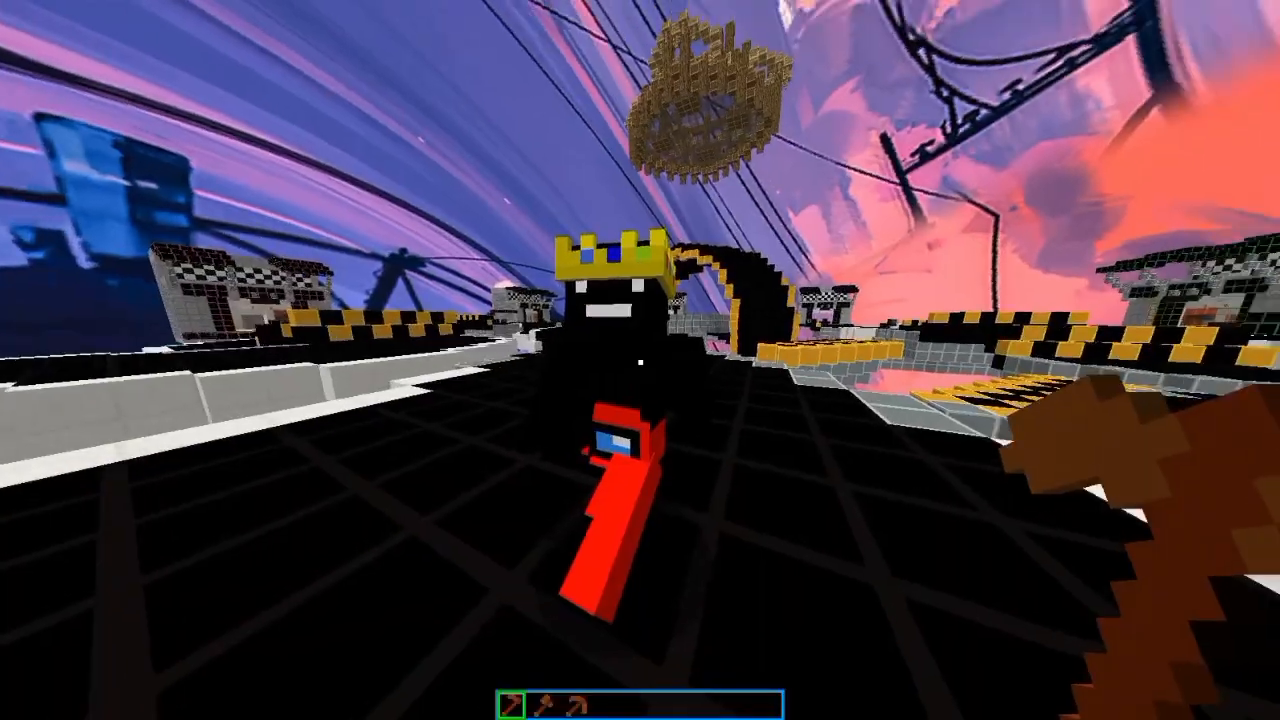
Step: Set the crowned NPC's manual rotation to about 165 in its AI settings
right_click(640, 360)
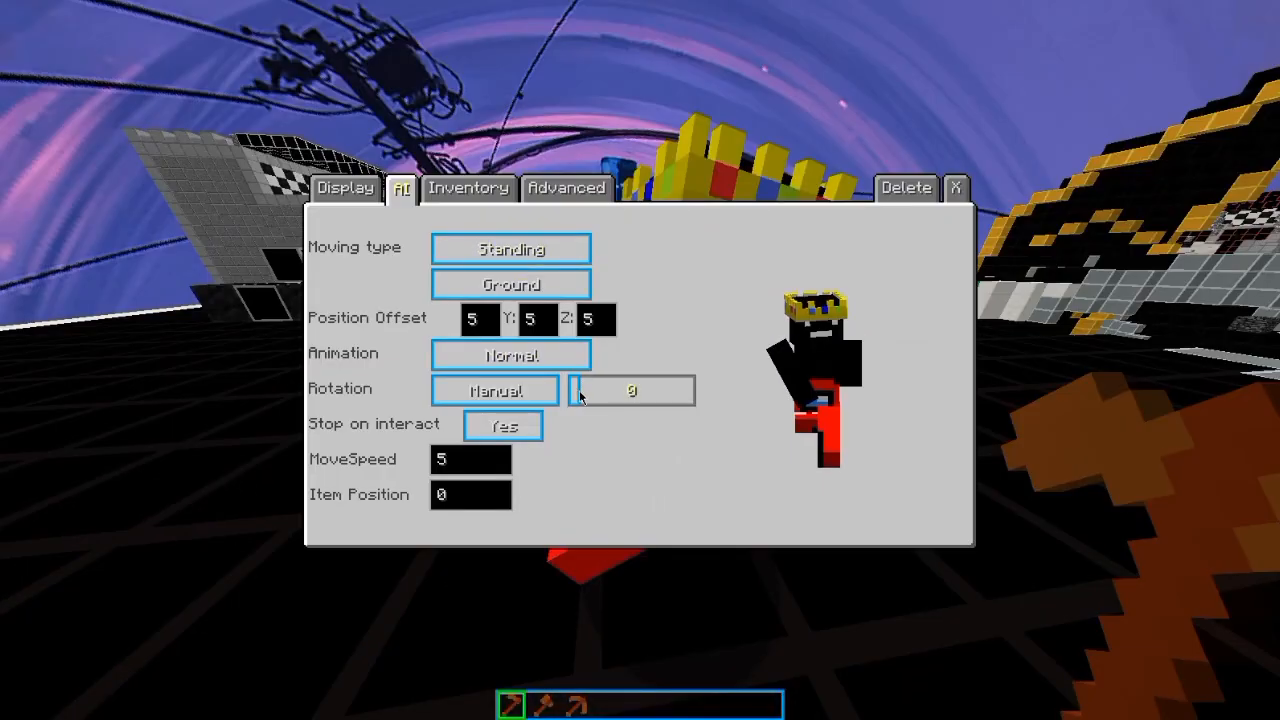
drag(580, 397, 626, 395)
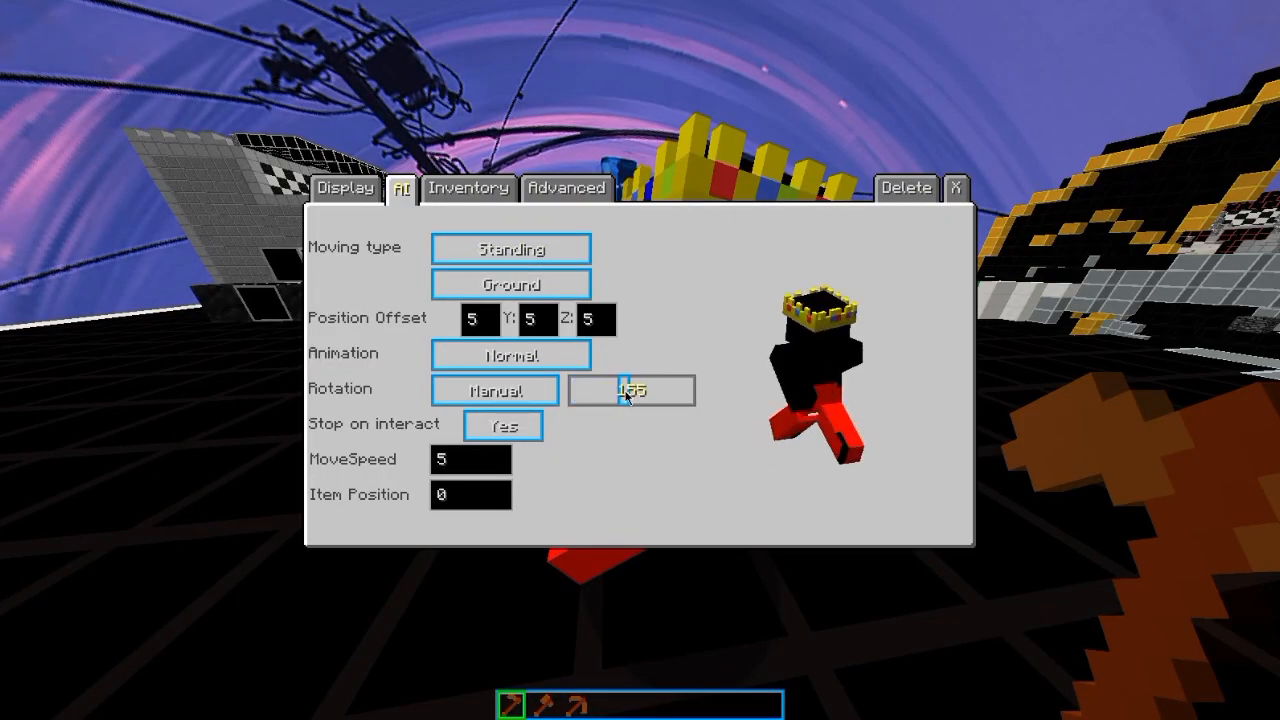
click(955, 187)
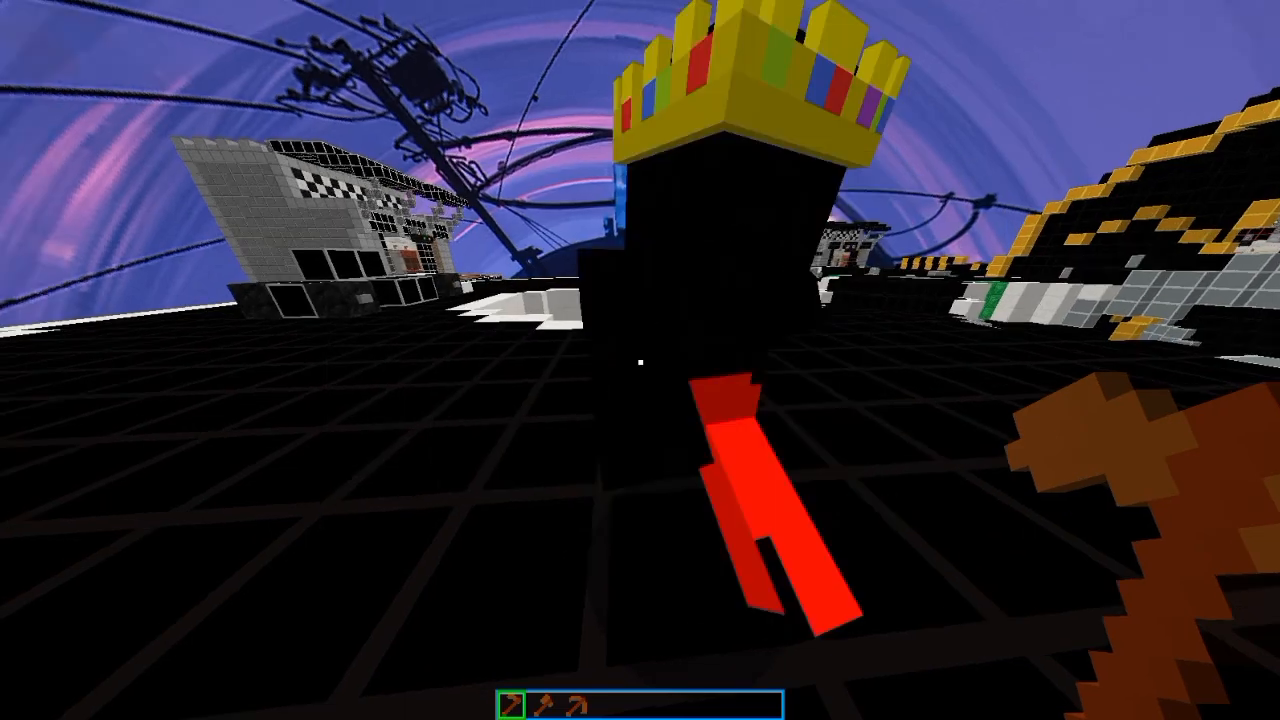
Step: Walk around the crowned NPC to check its facing direction and review its AI settings
key(s)
key(d)
key(s)
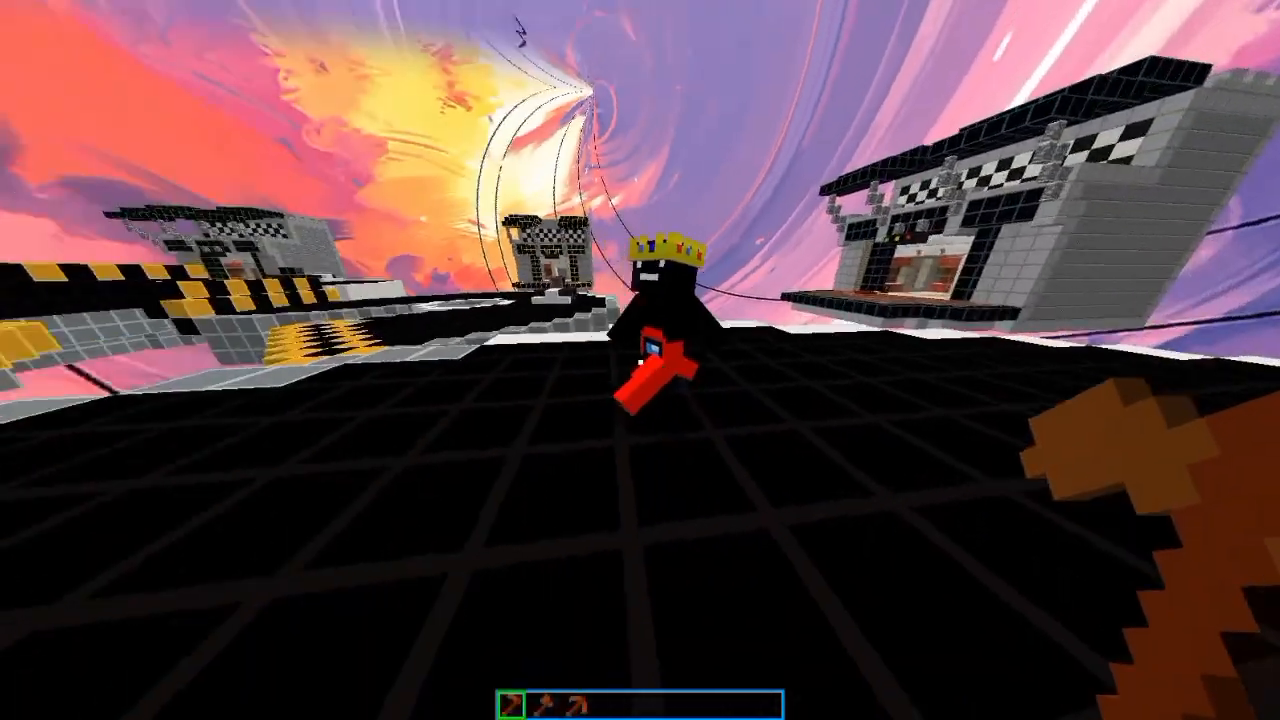
key(w)
right_click(640, 360)
click(401, 187)
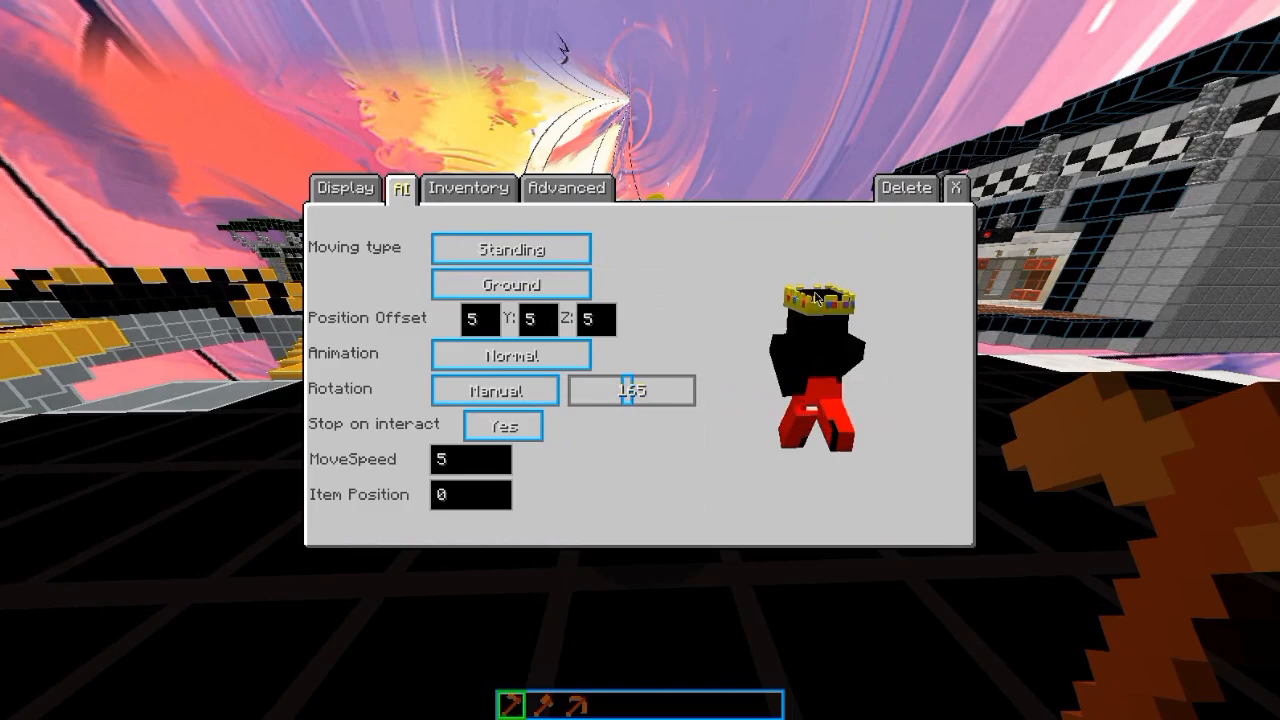
key(Escape)
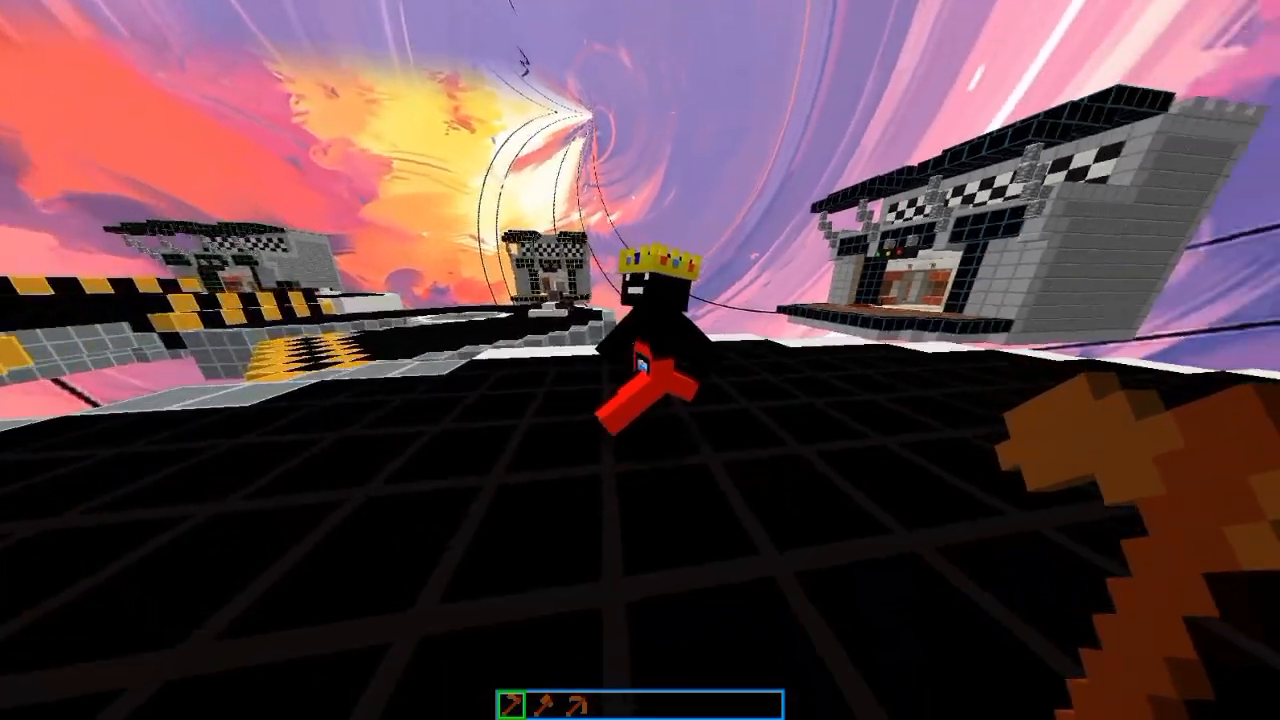
Step: Put the NPC Wand in the crowned NPC's main-hand slot so it holds the item
right_click(640, 360)
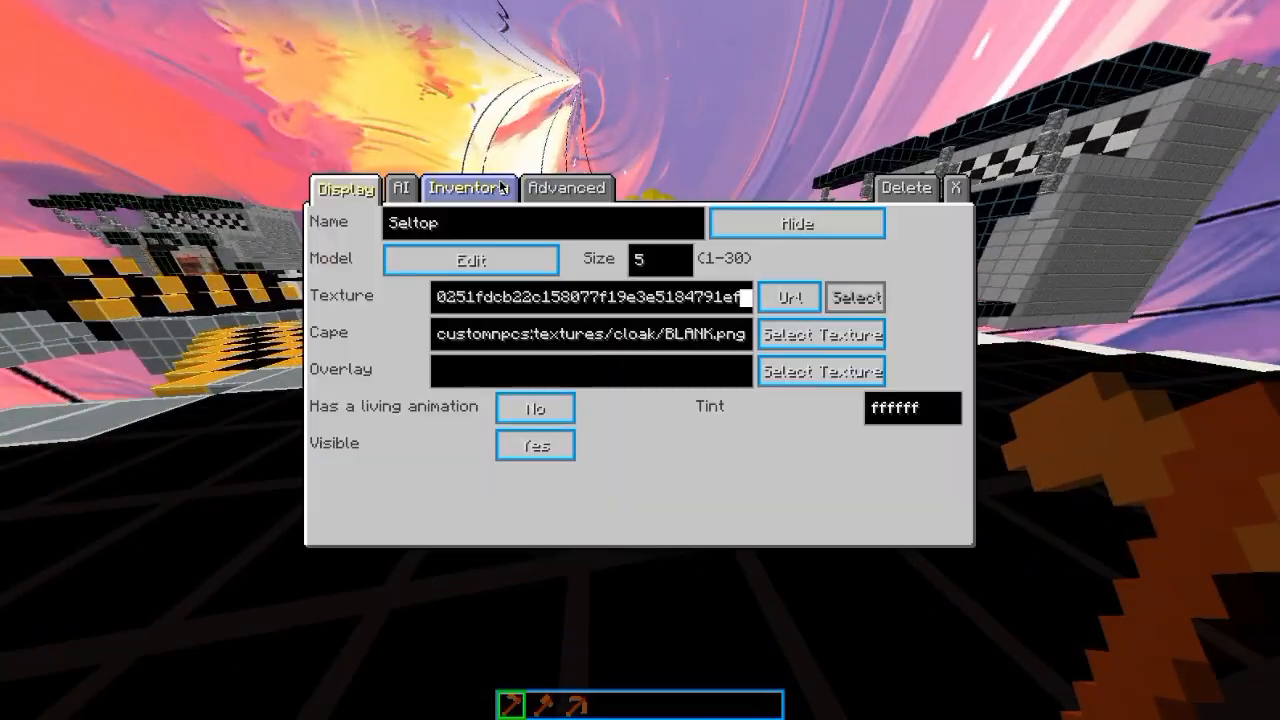
click(497, 186)
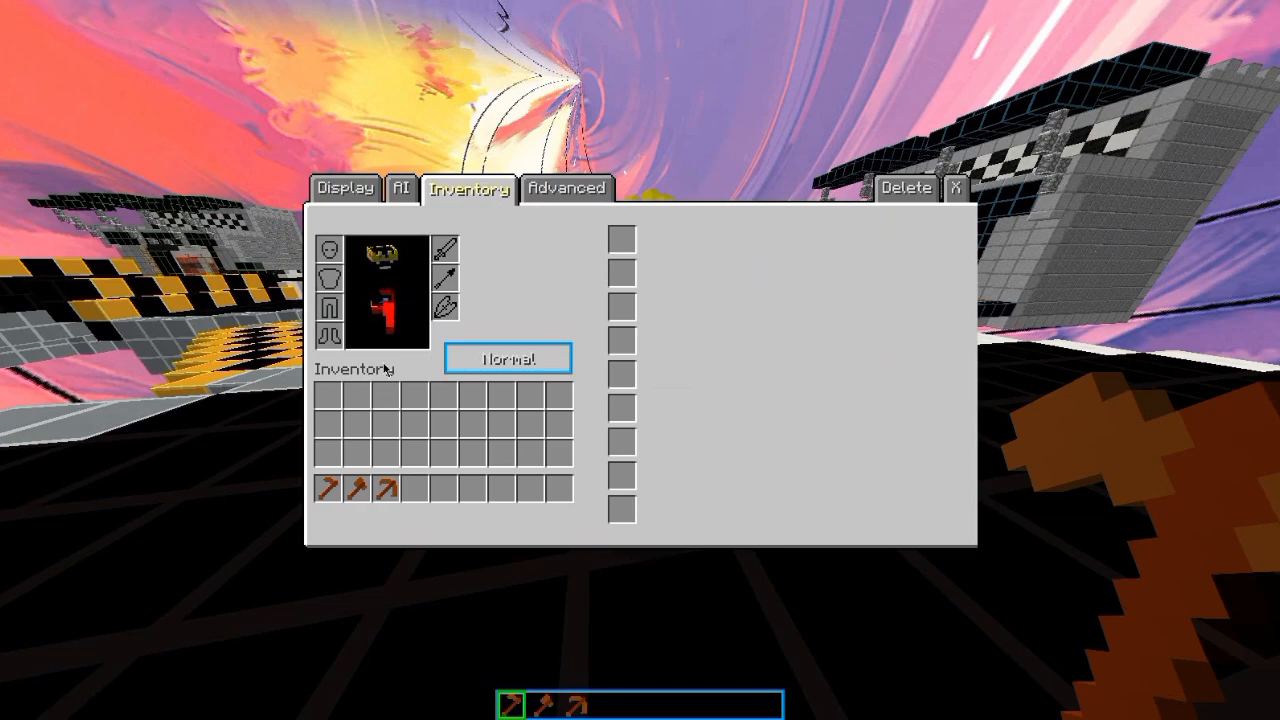
click(327, 488)
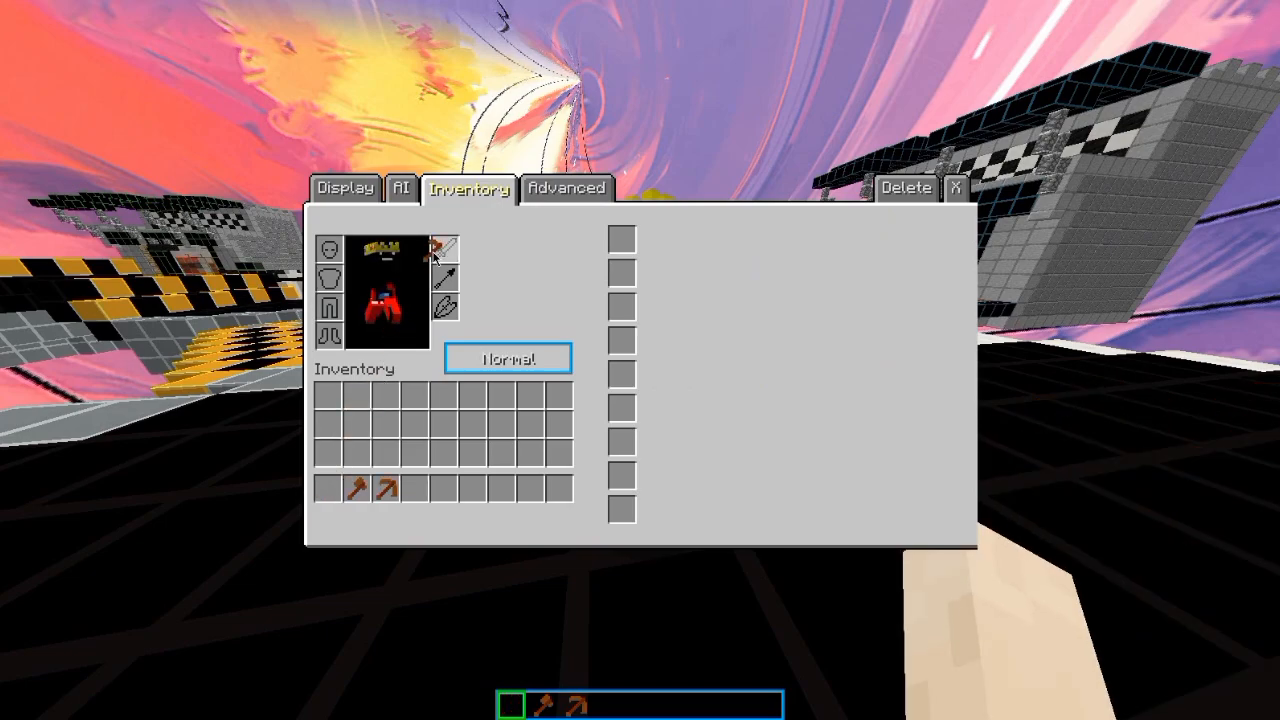
click(445, 256)
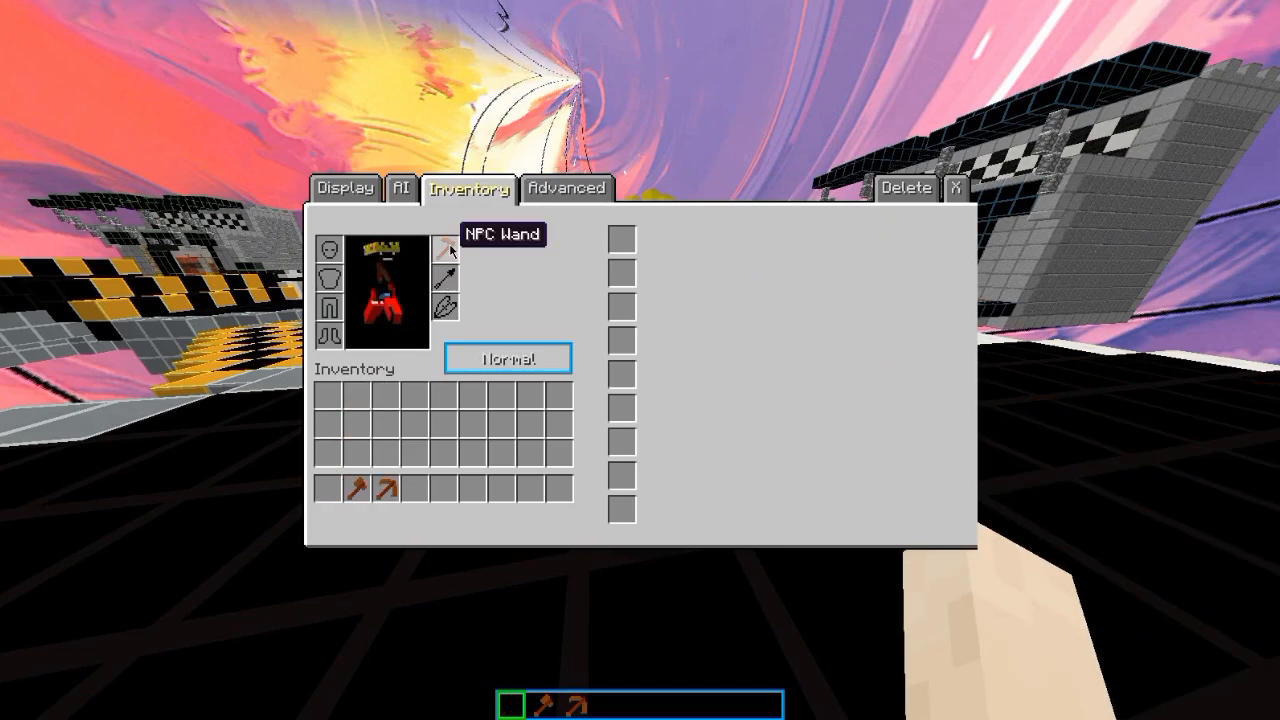
click(447, 254)
click(449, 308)
key(Escape)
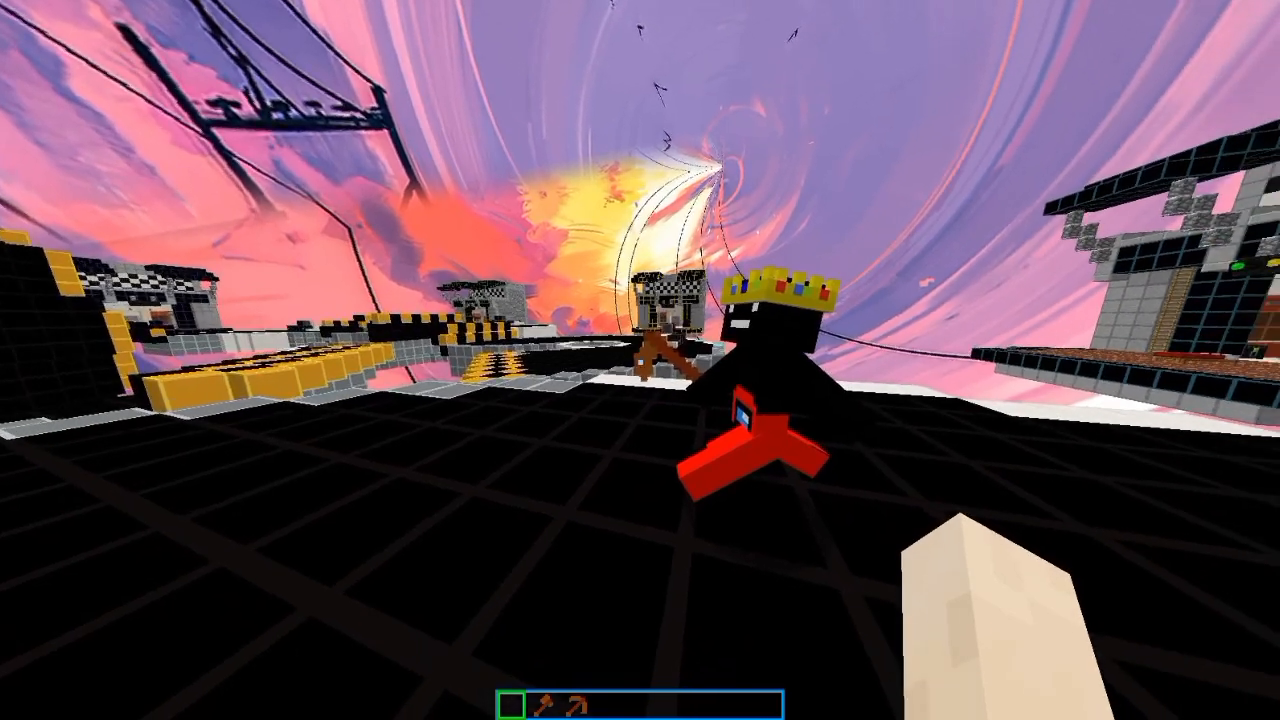
Step: Turn off the sky in the game's video detail settings to get a plain background behind the NPC
key(Escape)
click(592, 328)
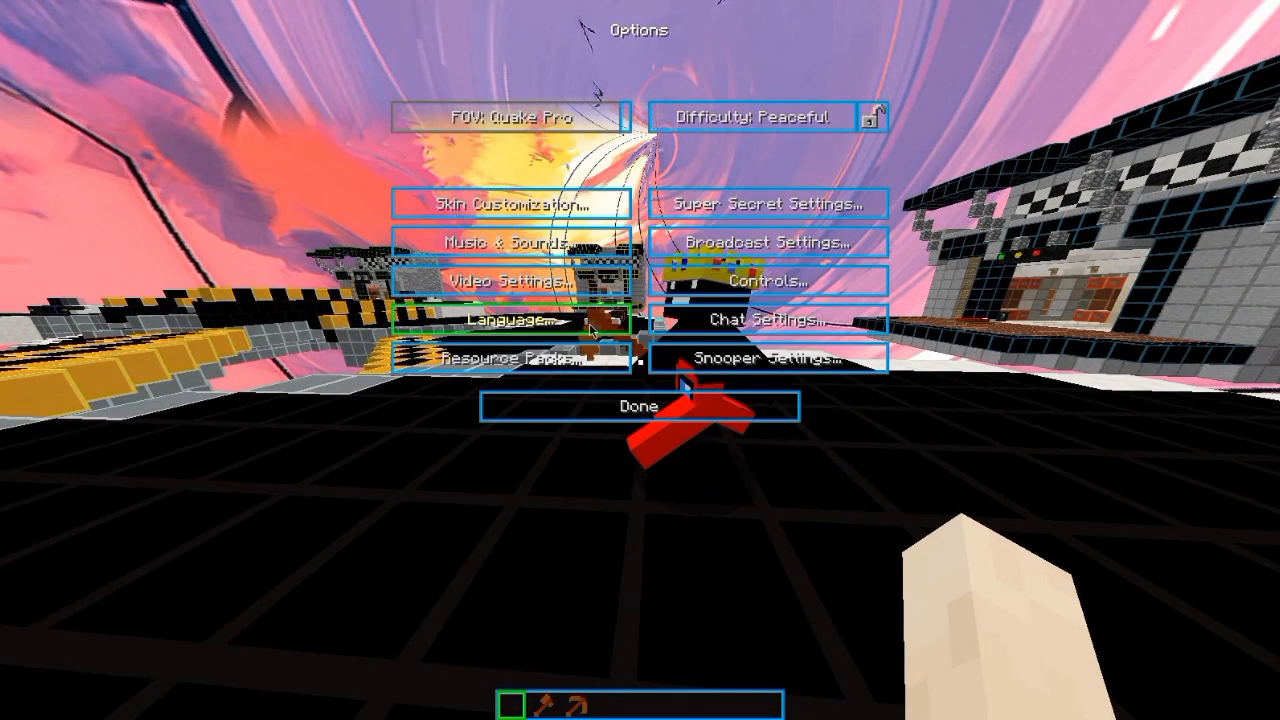
click(574, 289)
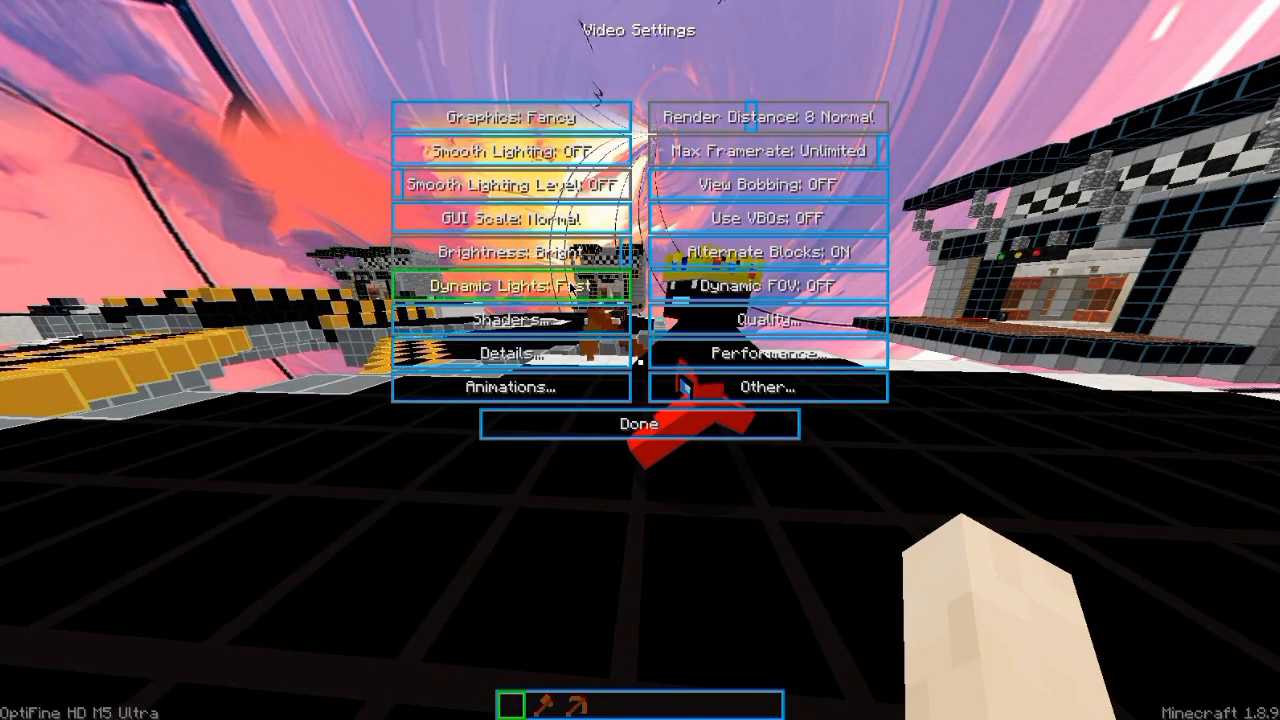
click(537, 356)
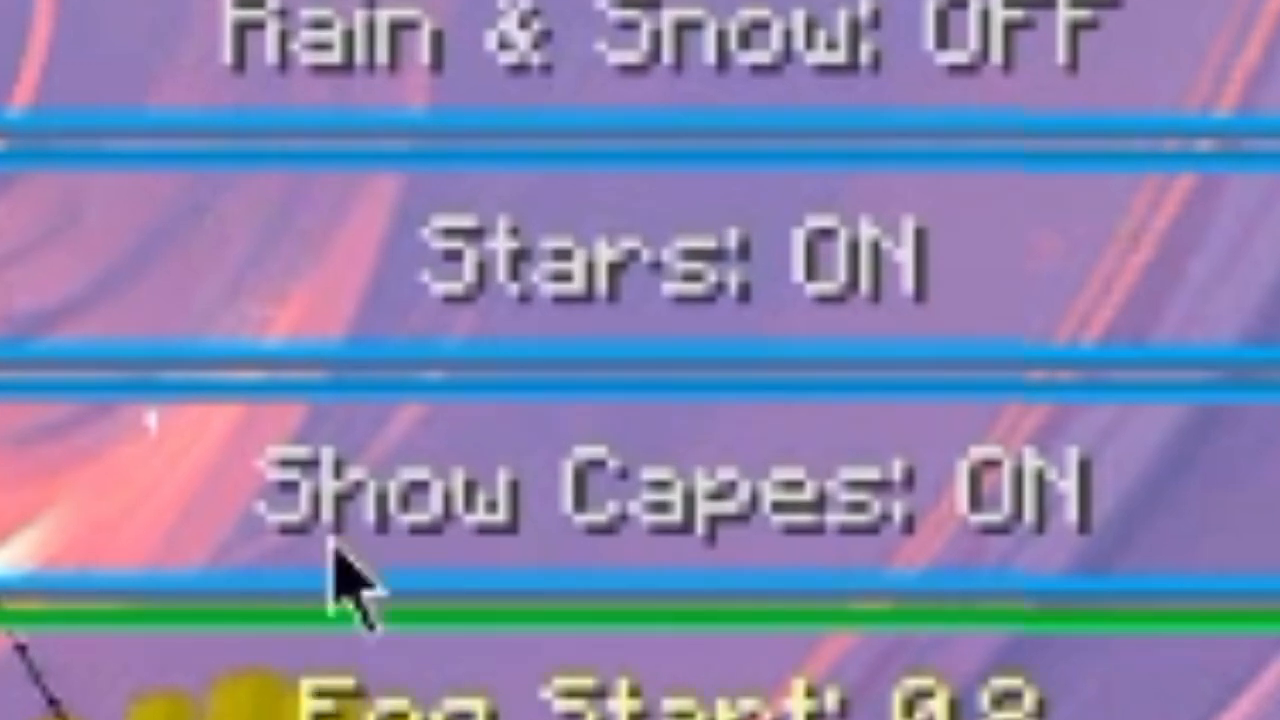
click(520, 265)
key(Escape)
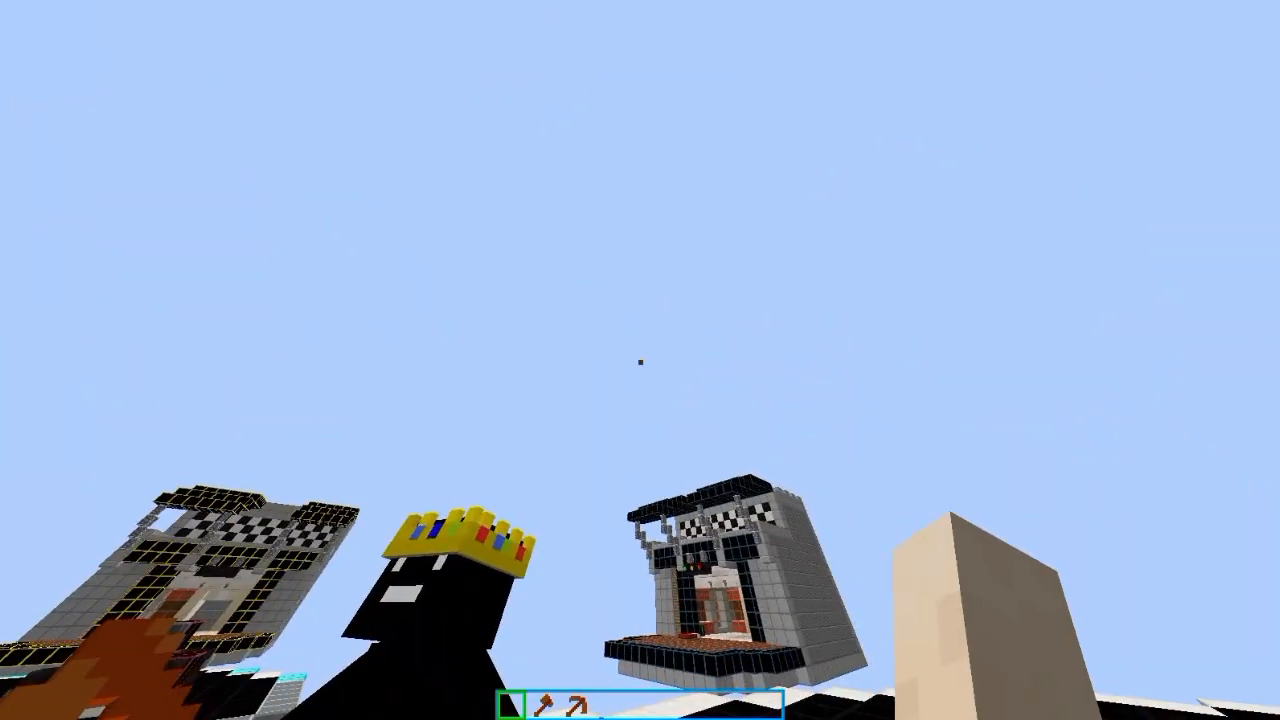
Step: Lower the field of view to 30 in the game options and return to the NPC
key(Escape)
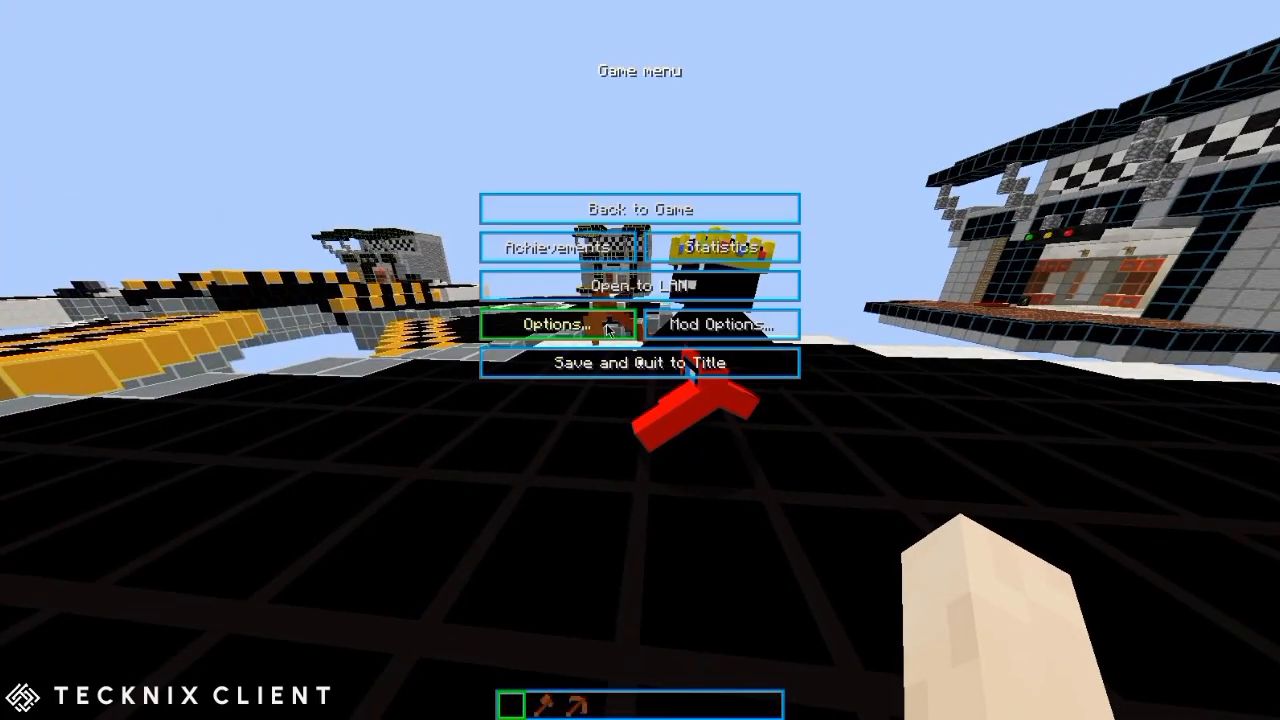
click(607, 326)
drag(553, 119, 403, 125)
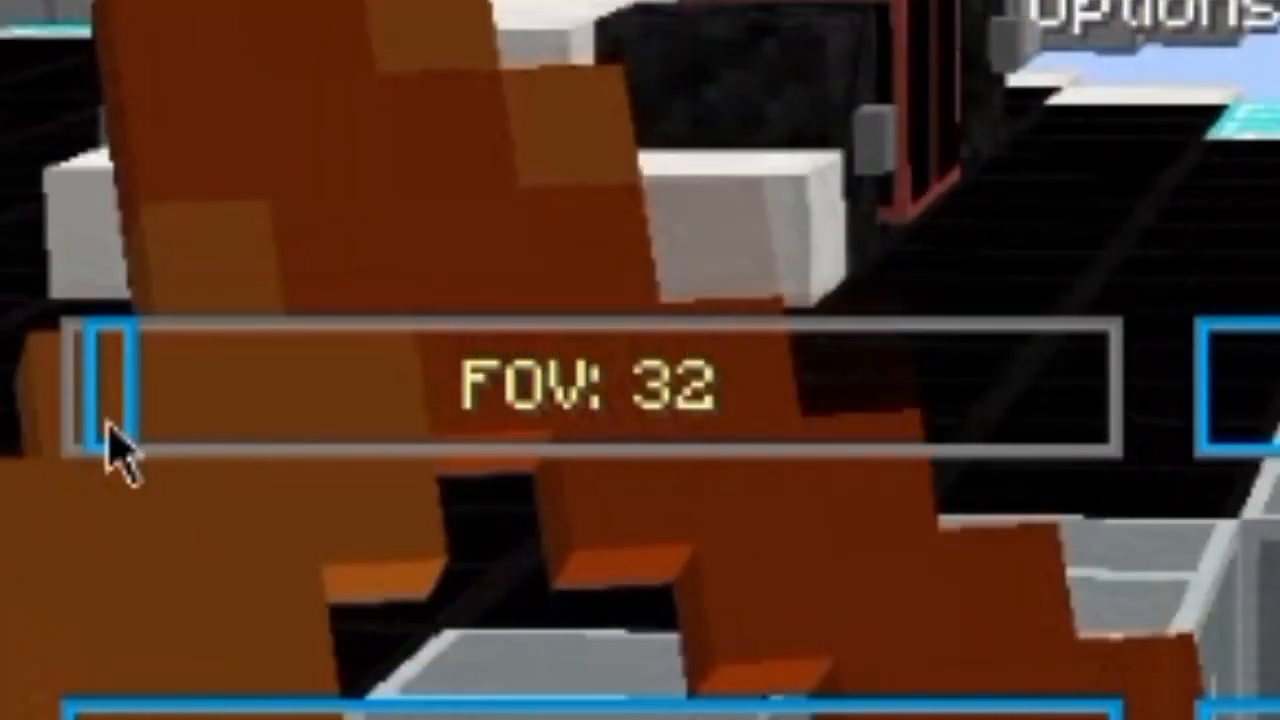
drag(108, 428, 60, 420)
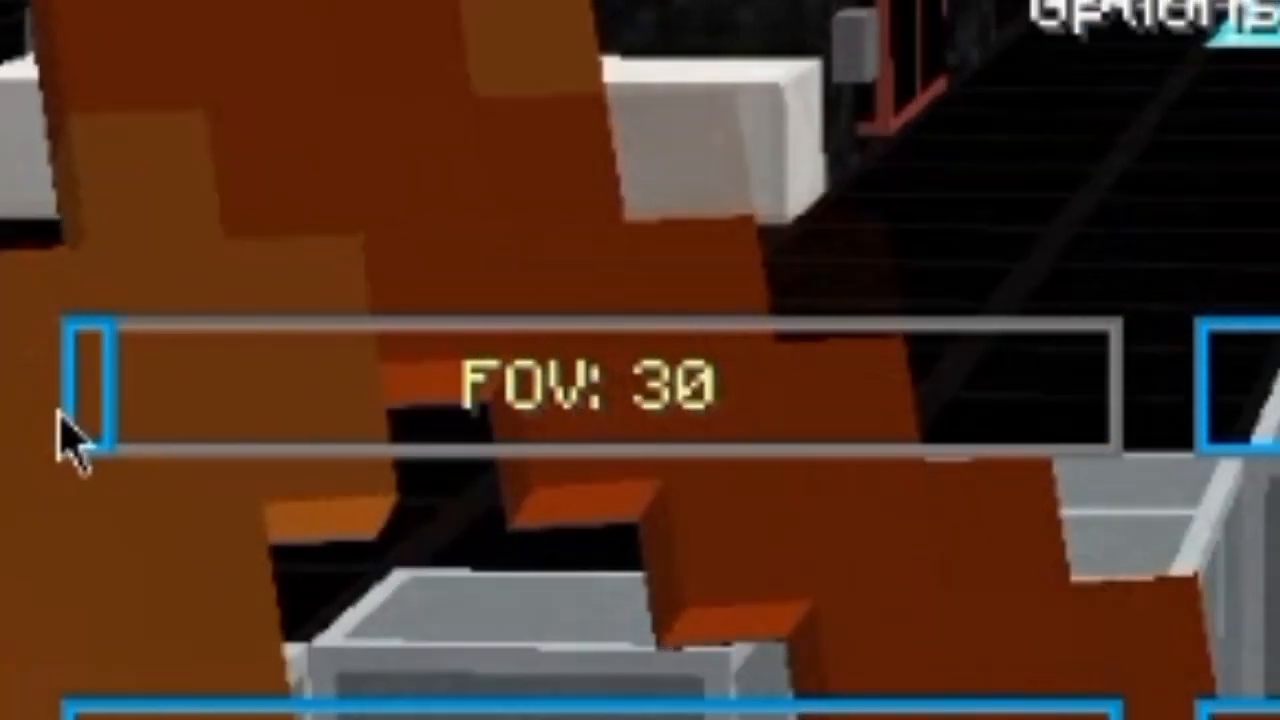
key(Escape)
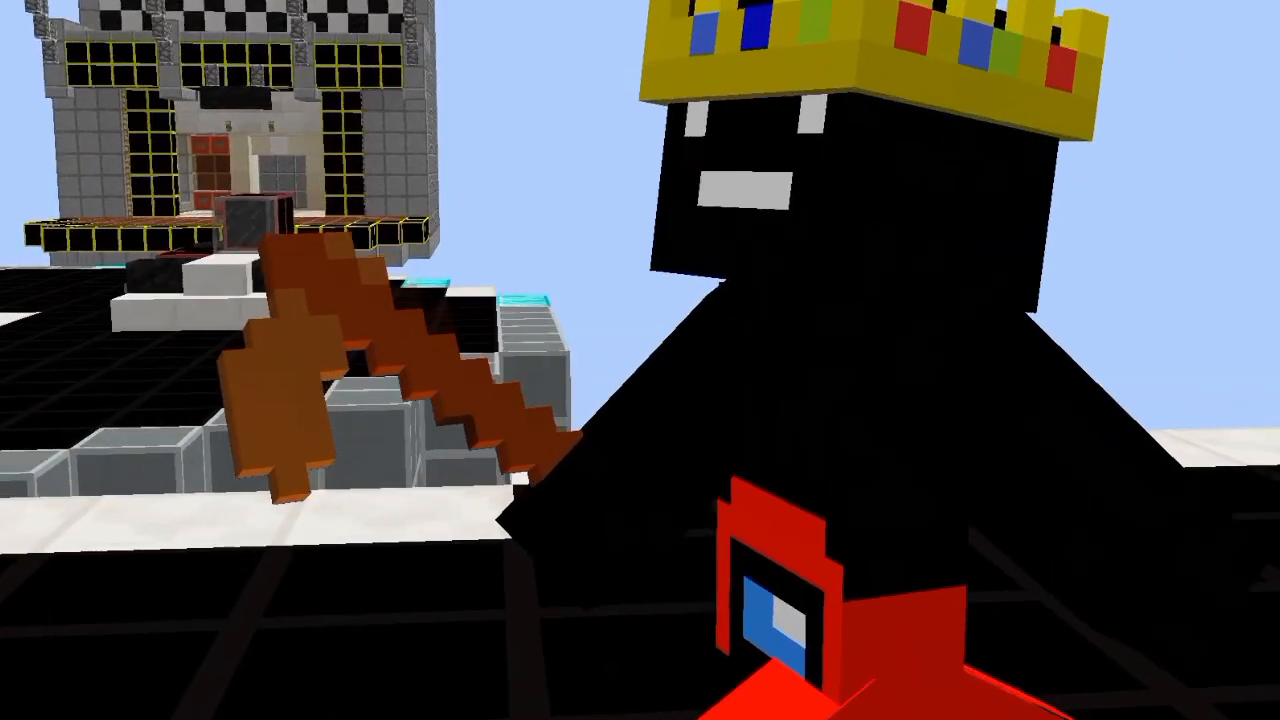
Step: Get leather armour and blue dye through the creative item search and dye the leather leggings at a crafting table
text(edialeath)
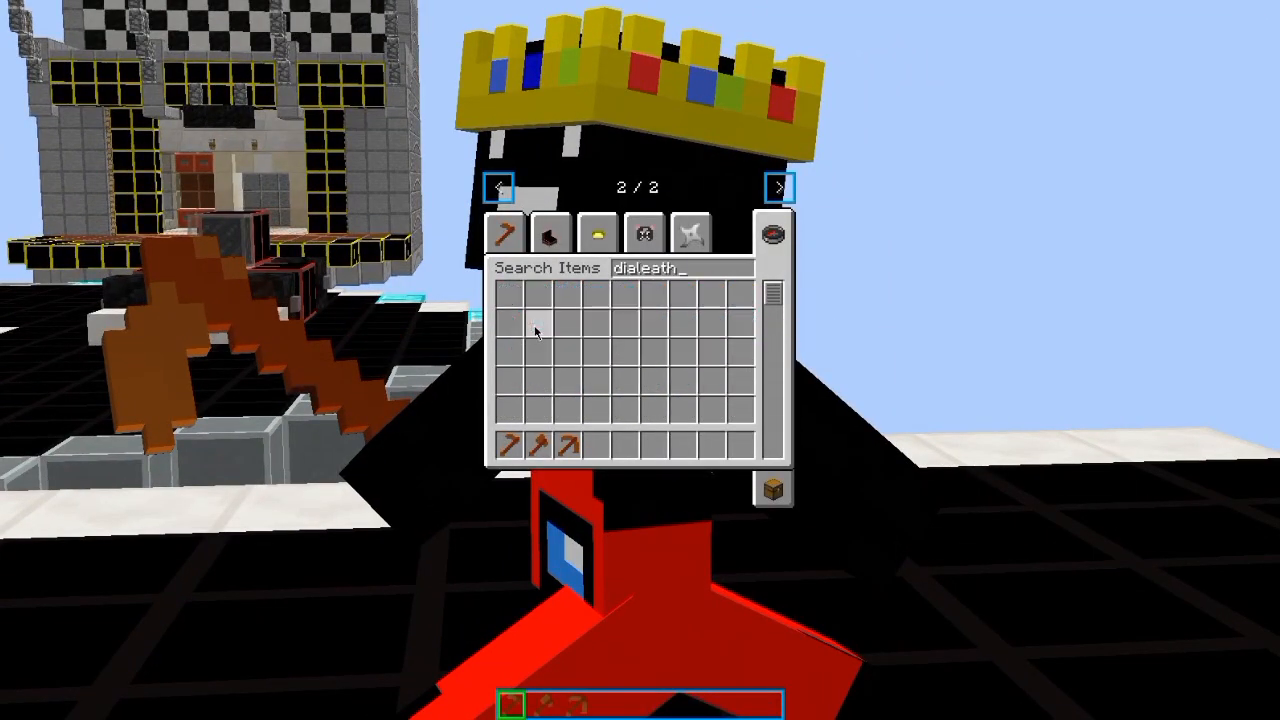
key(BackSpace)
key(BackSpace)
key(BackSpace)
key(BackSpace)
key(BackSpace)
key(BackSpace)
key(BackSpace)
key(BackSpace)
text(leather4567lue)
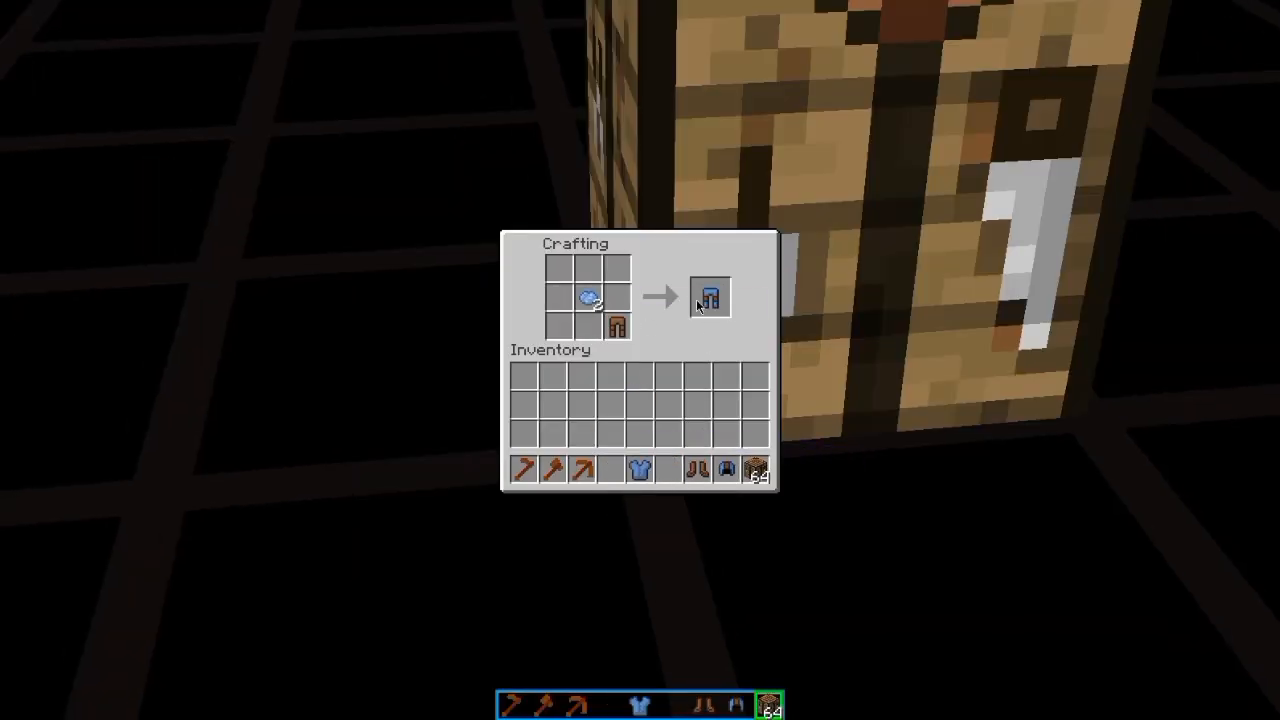
click(697, 305)
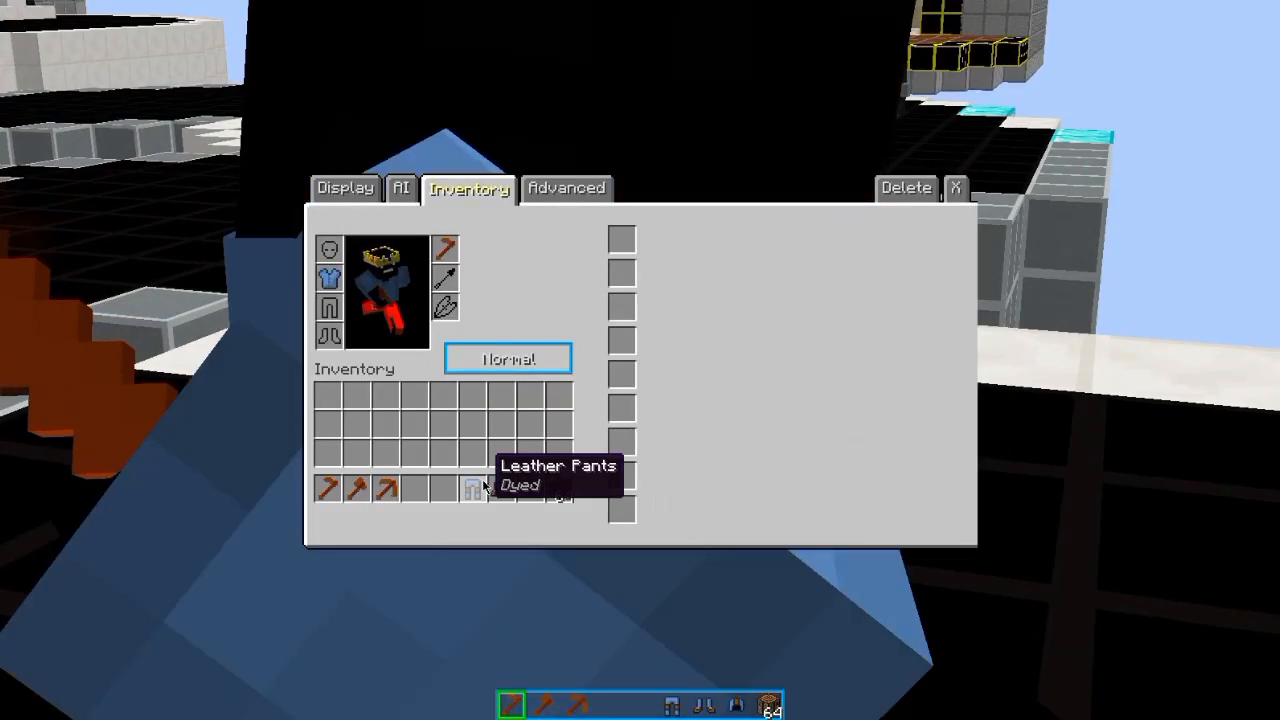
shift+click(502, 490)
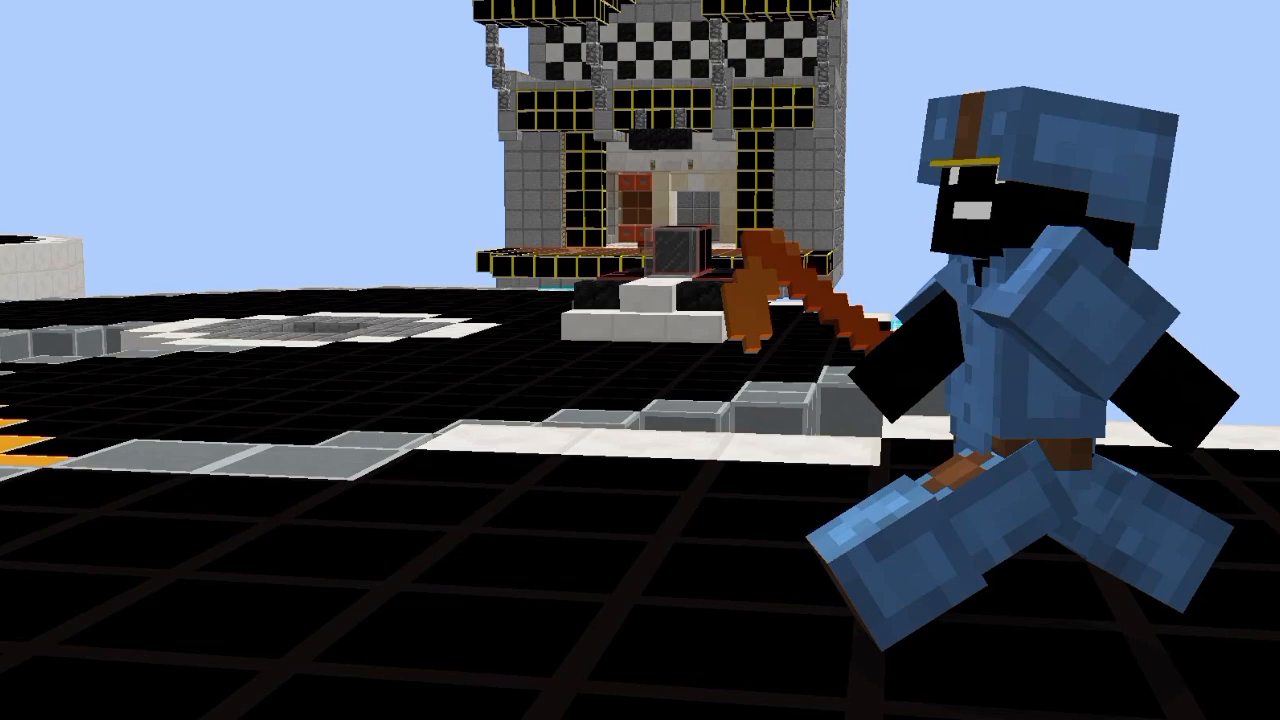
Step: Take a screenshot of the NPC in dyed leather armour with the HUD hidden and check the saved file in chat
key(F1)
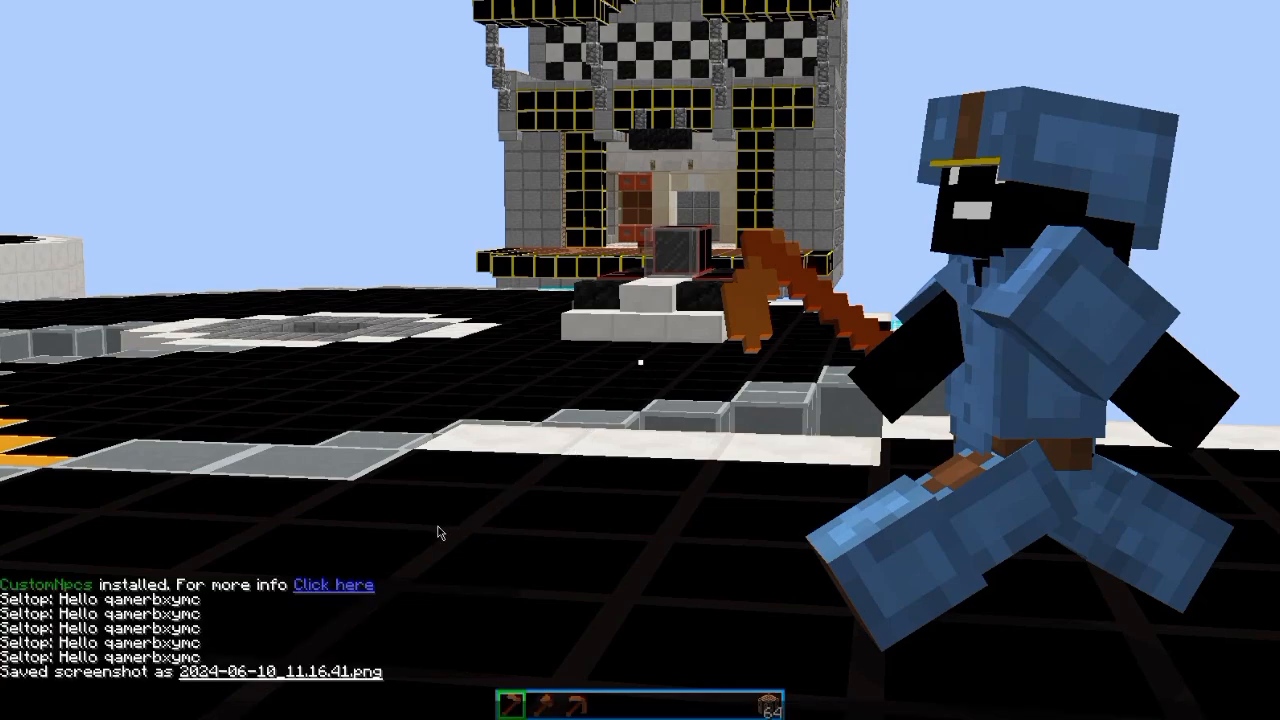
key(Escape)
key(F1)
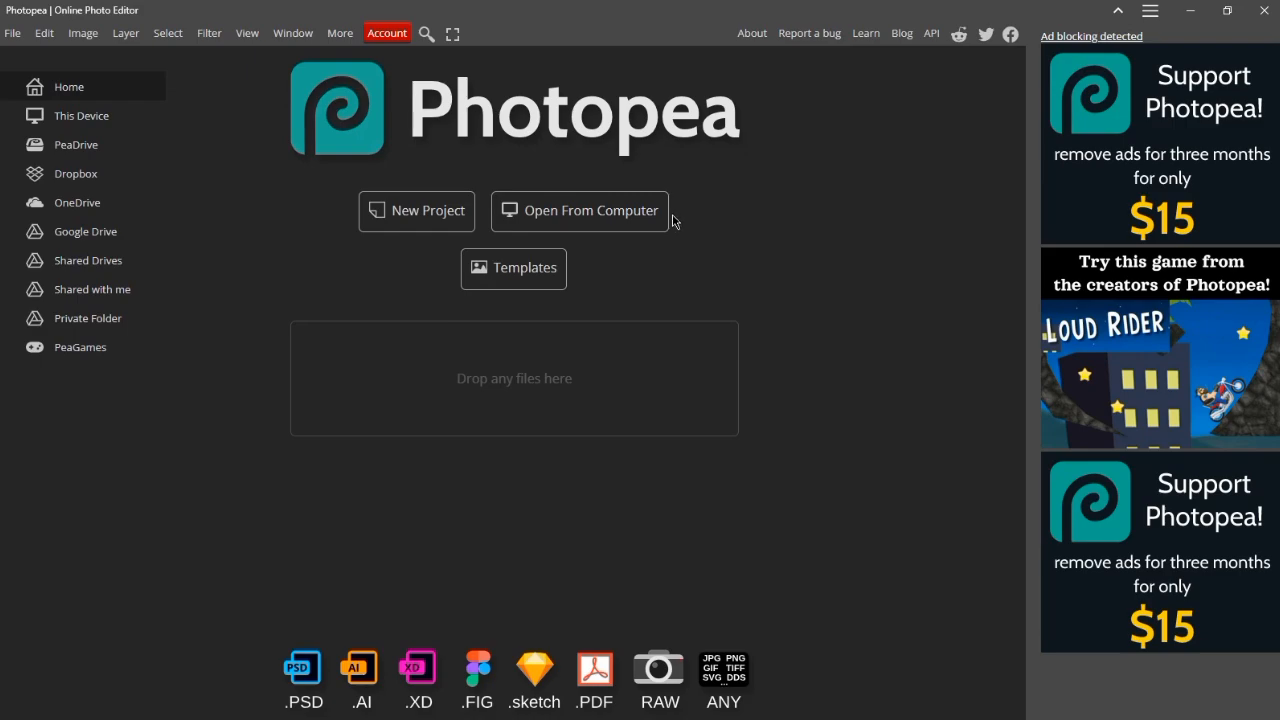
Step: Switch to Photopea, create a new project and place the screenshot 2024-06-10_11.16.41 from the .minecraft screenshots folder
click(416, 210)
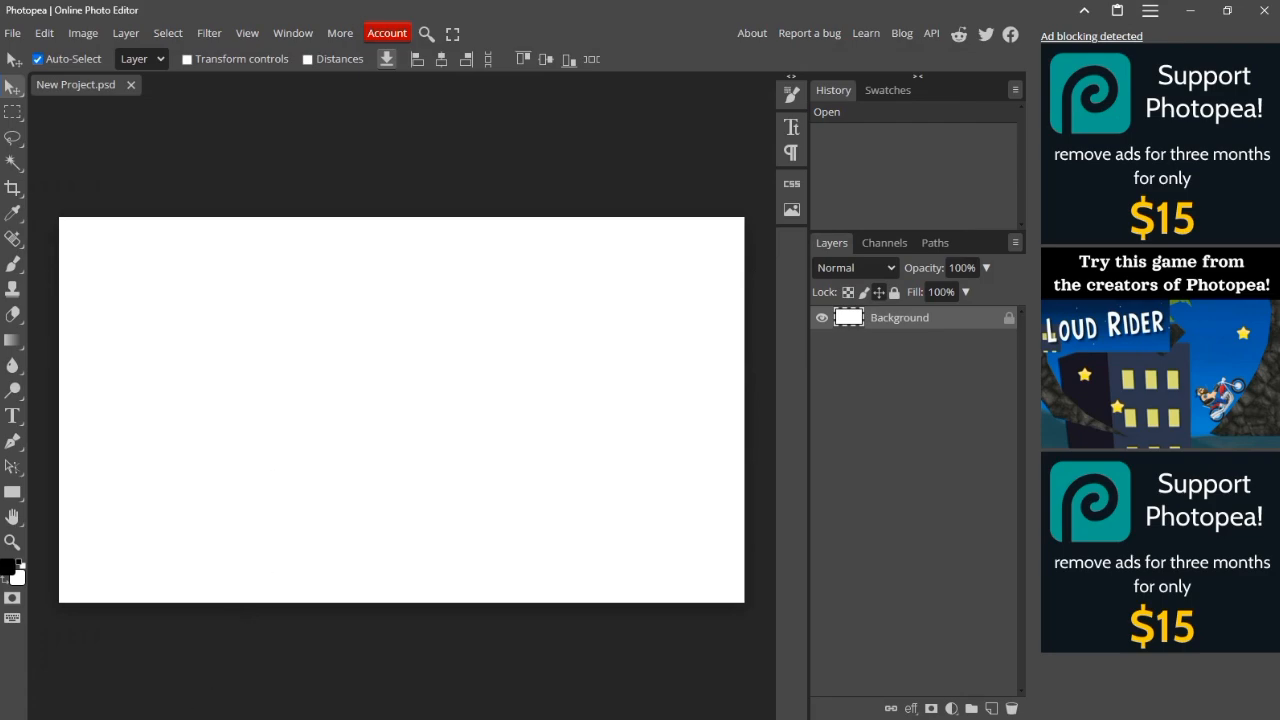
key(super)
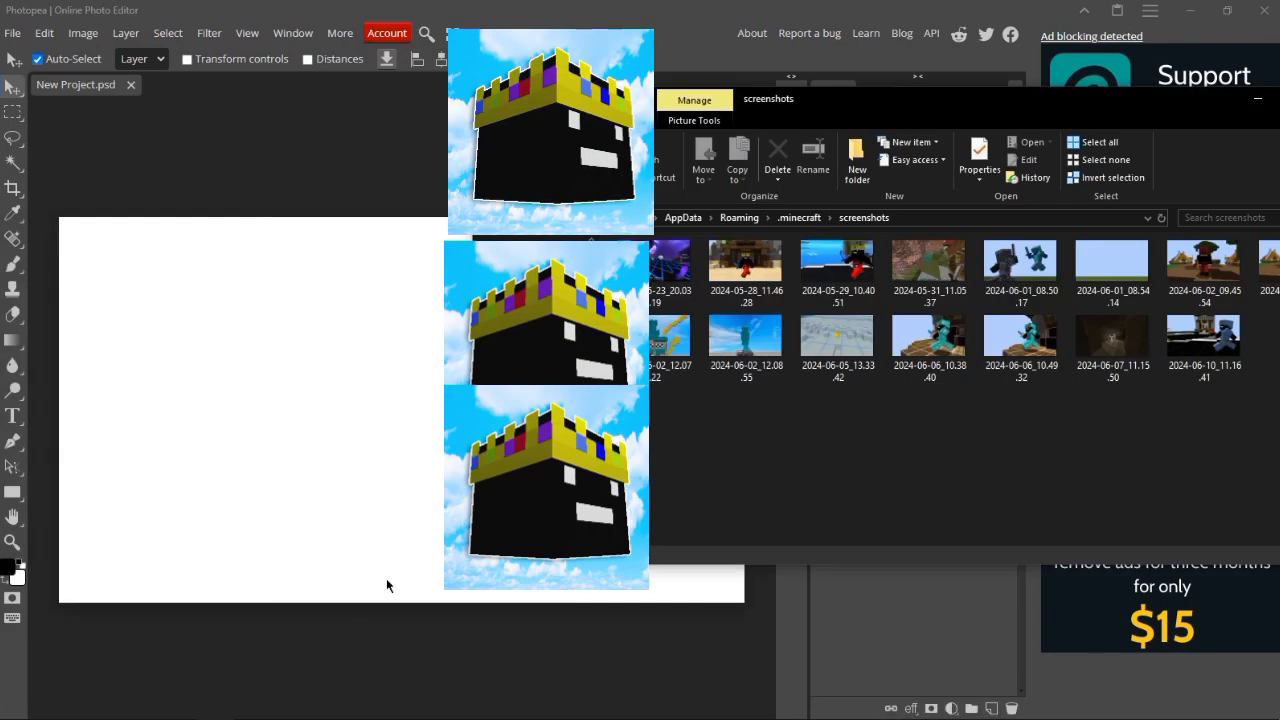
drag(838, 97, 576, 142)
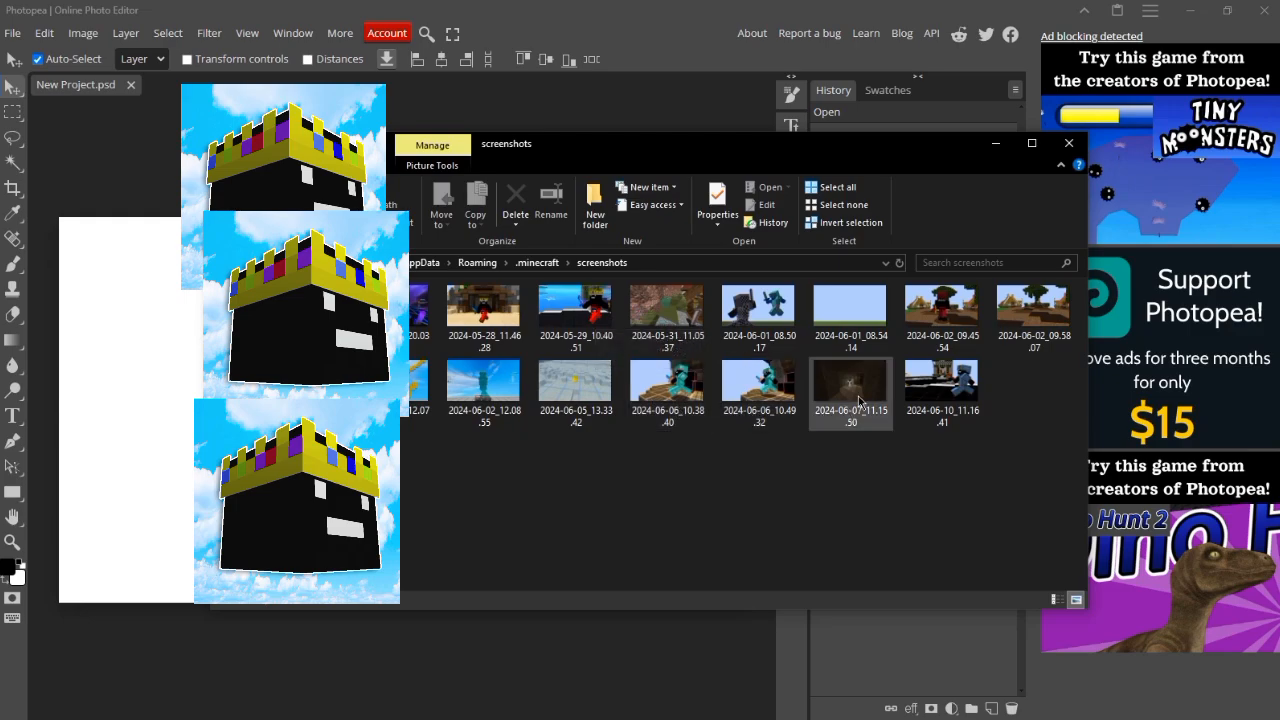
drag(948, 383, 928, 628)
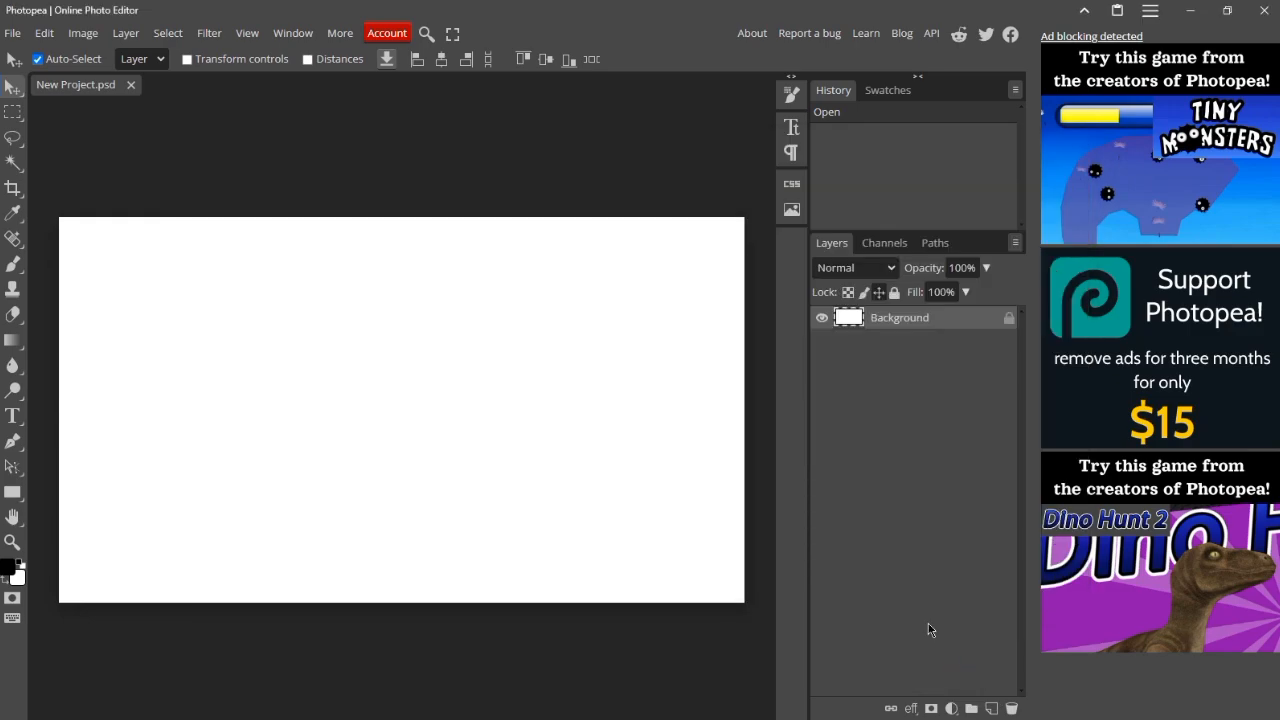
Step: Delete the white Background layer and rasterize the placed screenshot layer
right_click(863, 326)
click(772, 391)
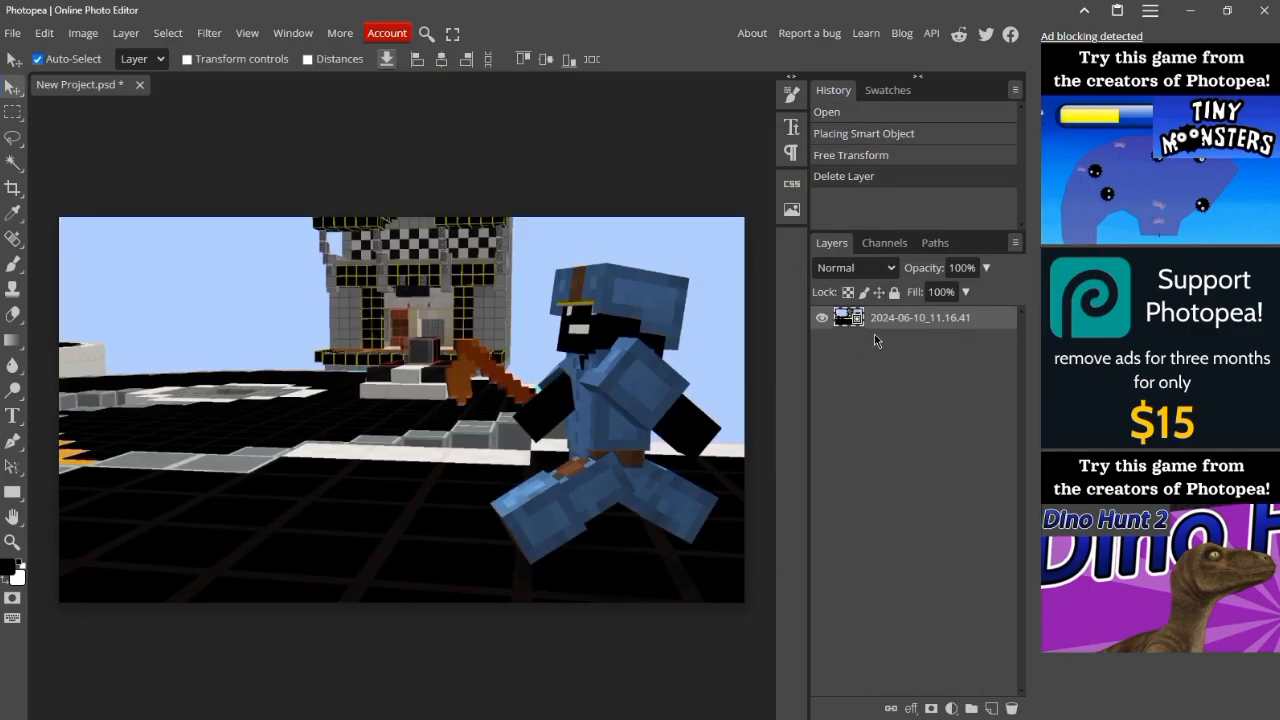
right_click(878, 333)
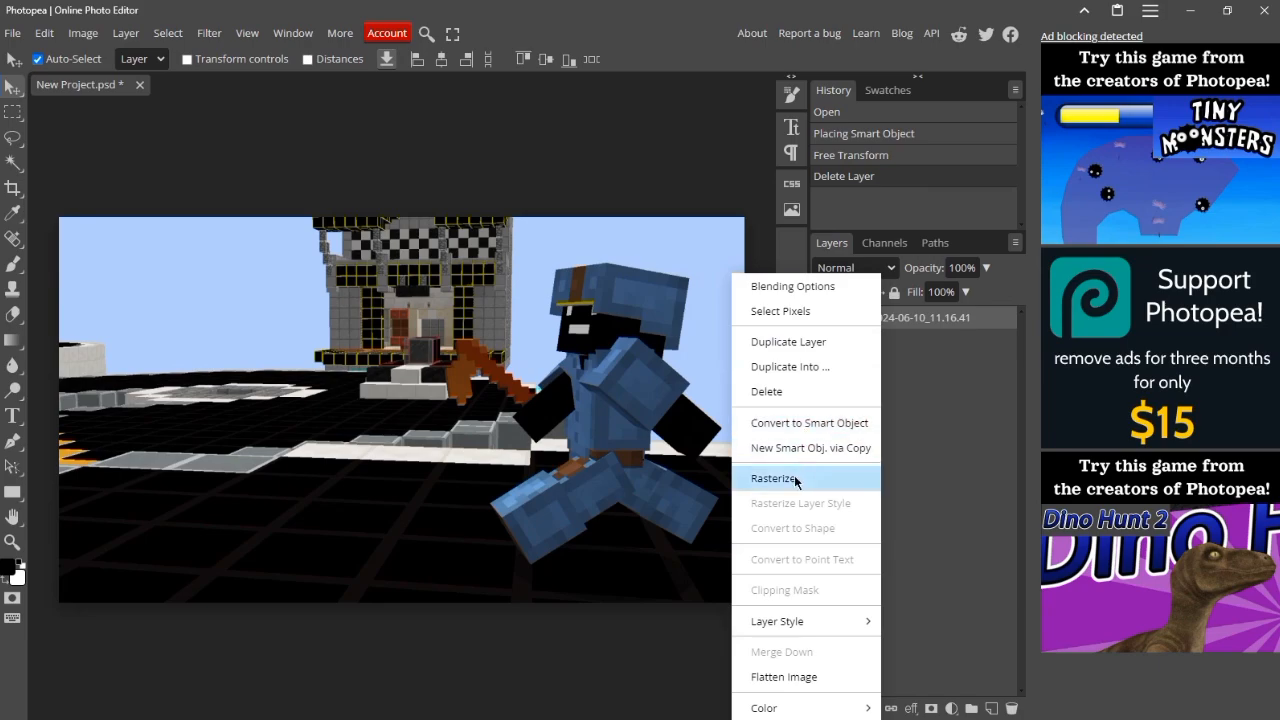
click(775, 478)
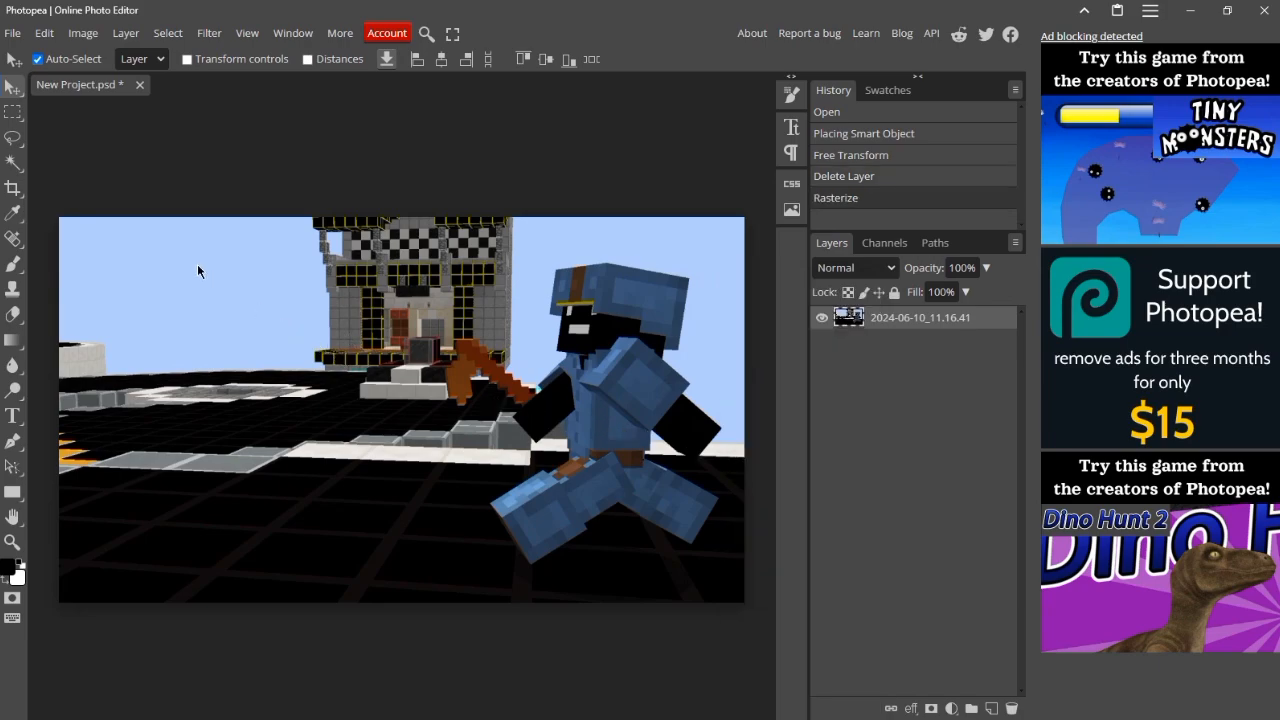
Step: Erase the whole blue sky from the screenshot with a non-contiguous Magic Wand selection and deselect
key(w)
click(559, 154)
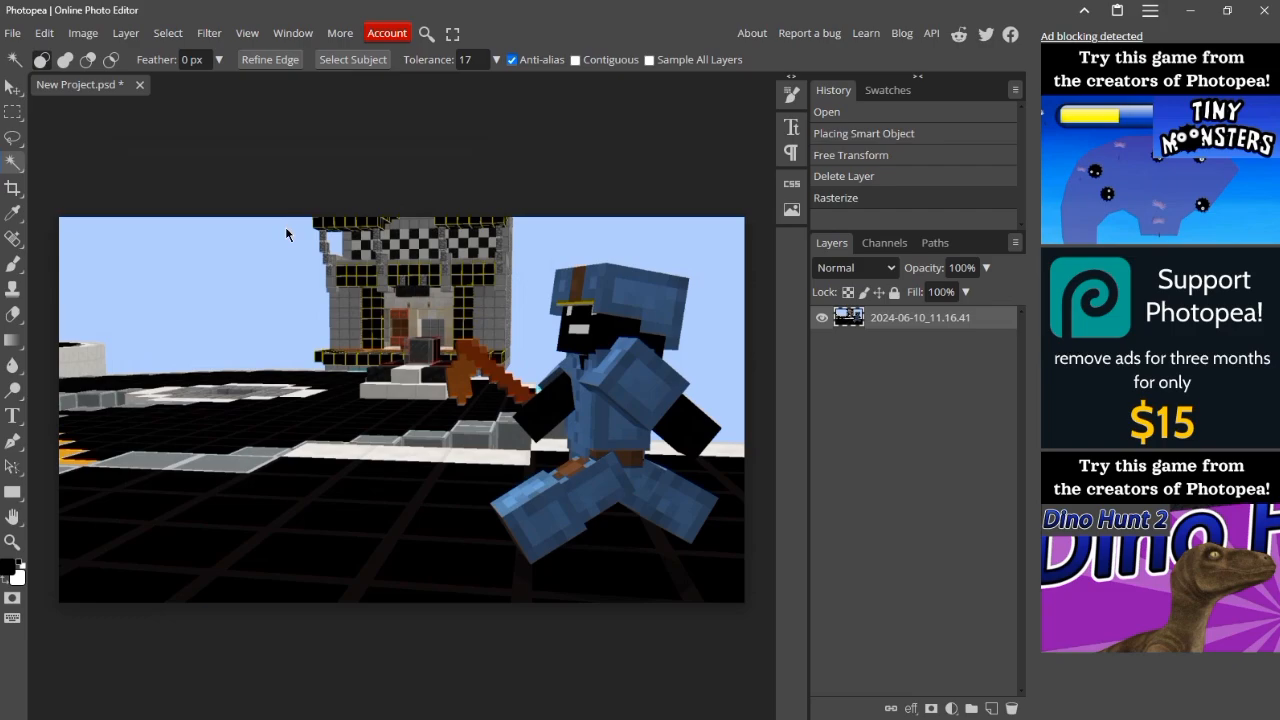
click(286, 234)
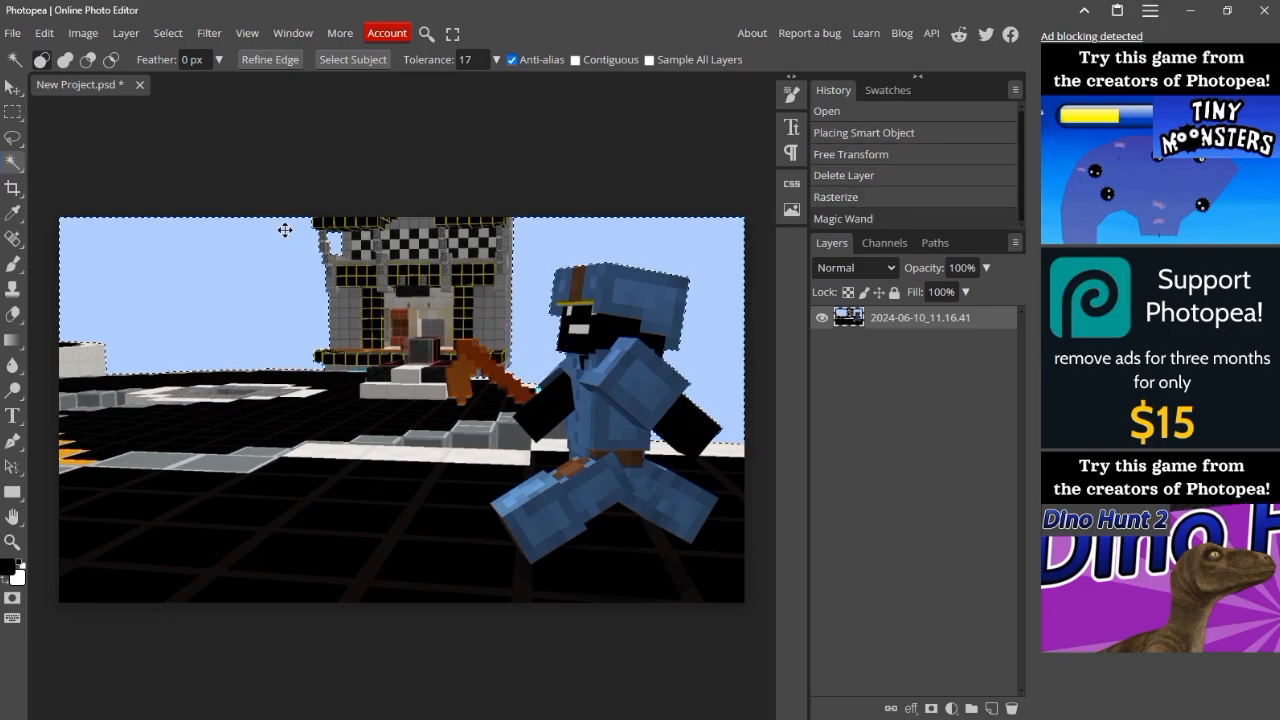
key(Delete)
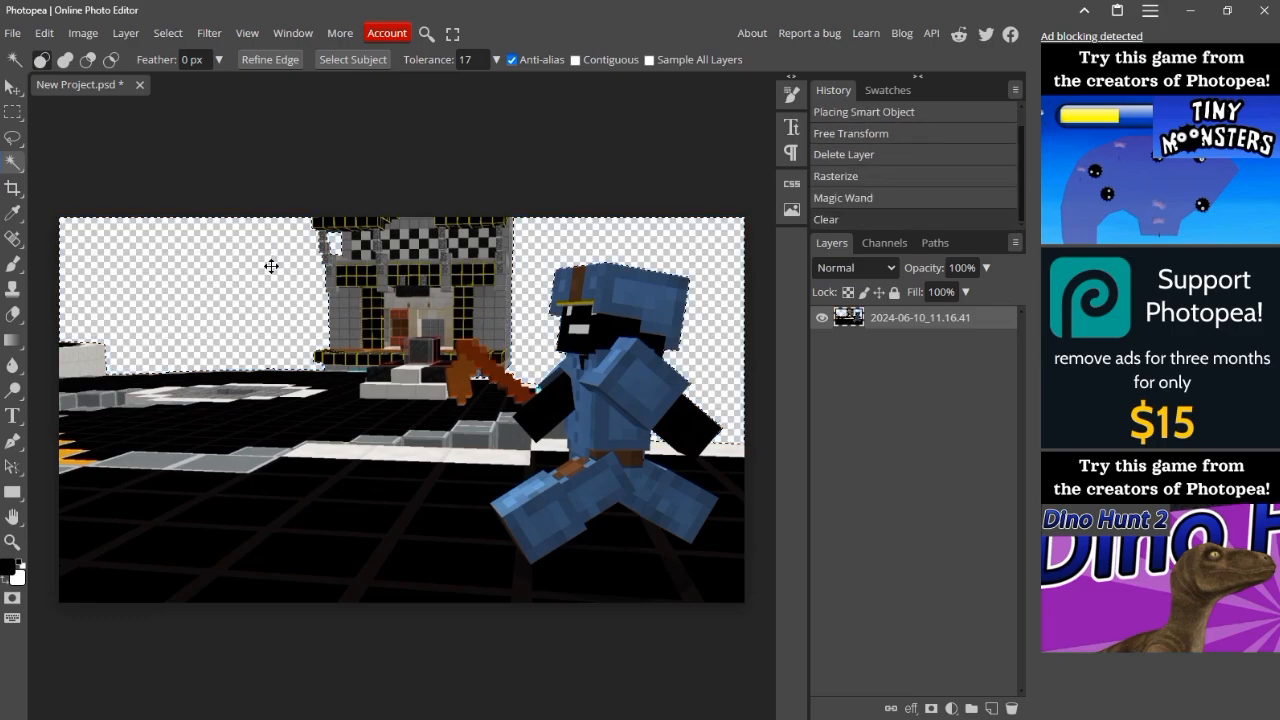
key(ctrl+d)
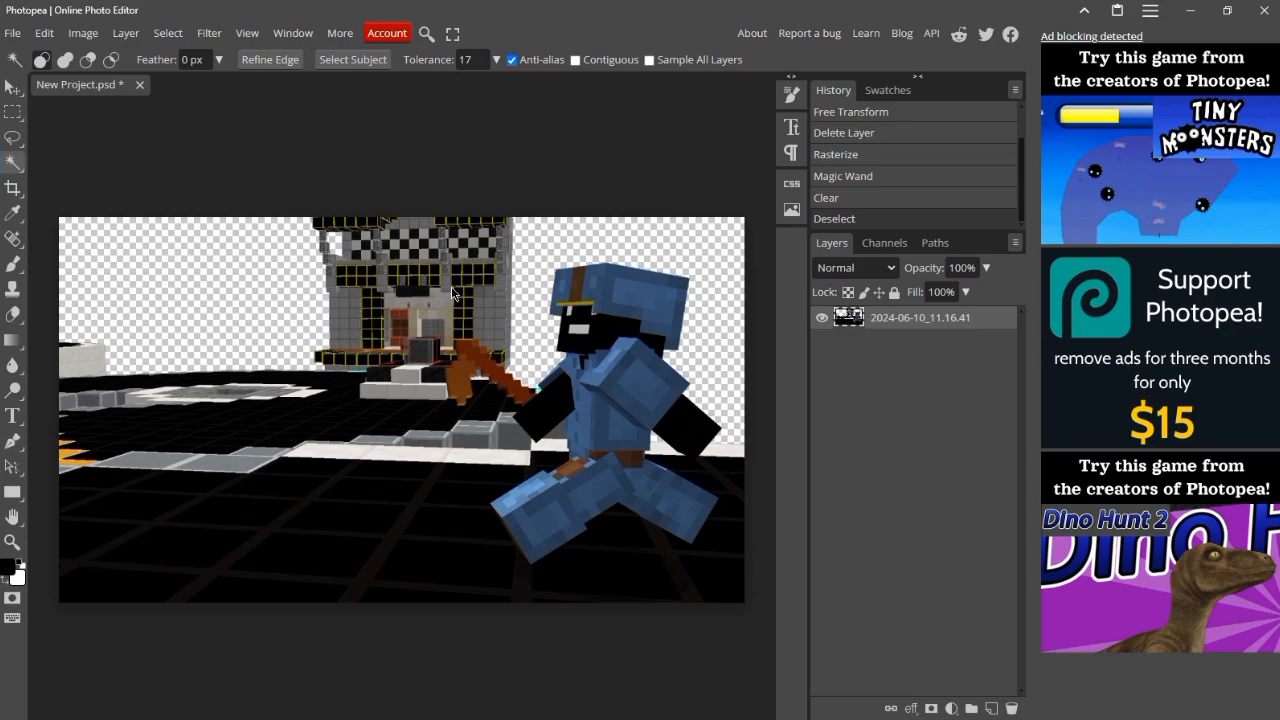
Step: Start a Polygonal Lasso outline at the NPC's front boot and trace along the upper edge of the leg to the waist
click(13, 137)
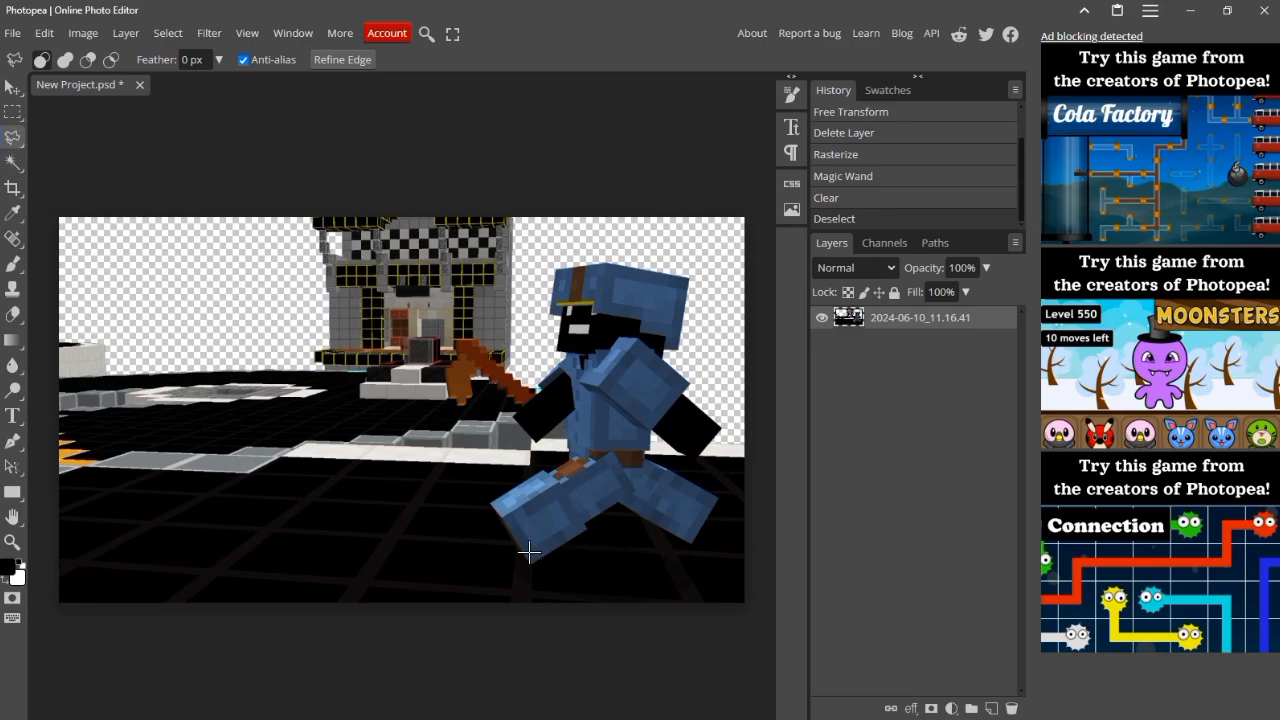
scroll(530, 560, up, 10)
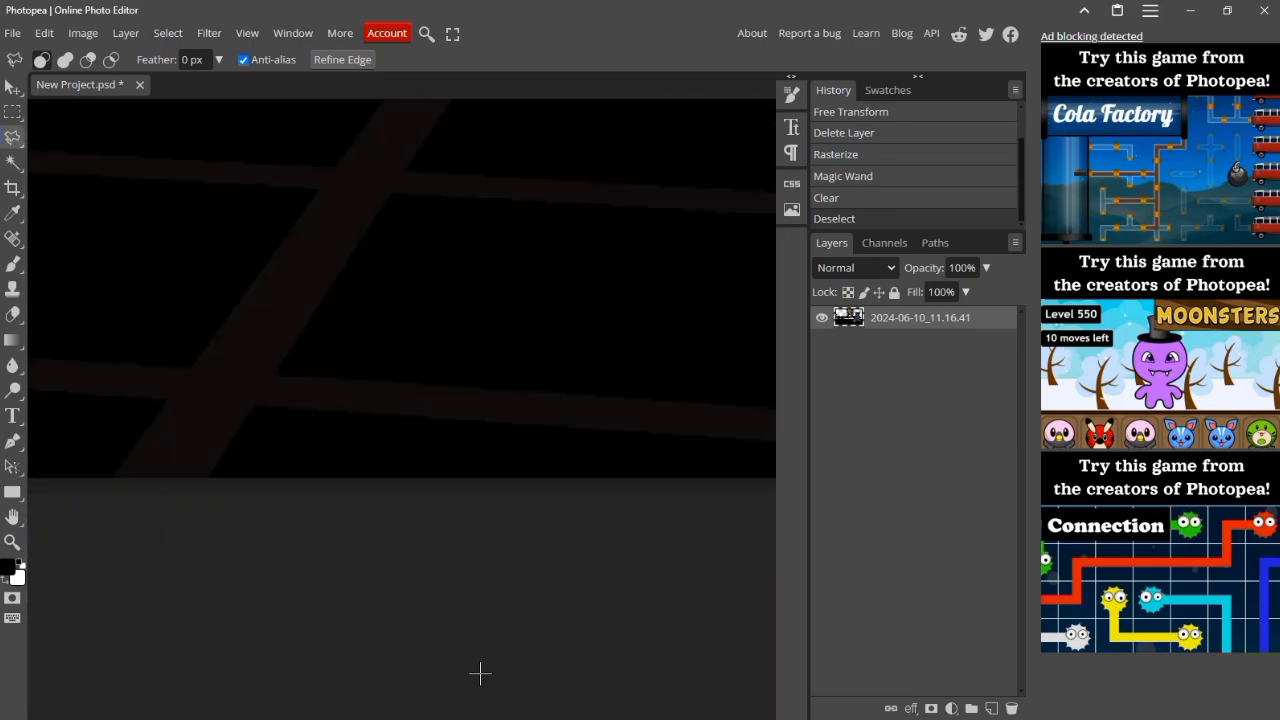
scroll(480, 674, up, 5)
click(560, 634)
click(266, 180)
scroll(300, 200, up, 6)
click(658, 412)
scroll(690, 430, right, 5)
click(453, 338)
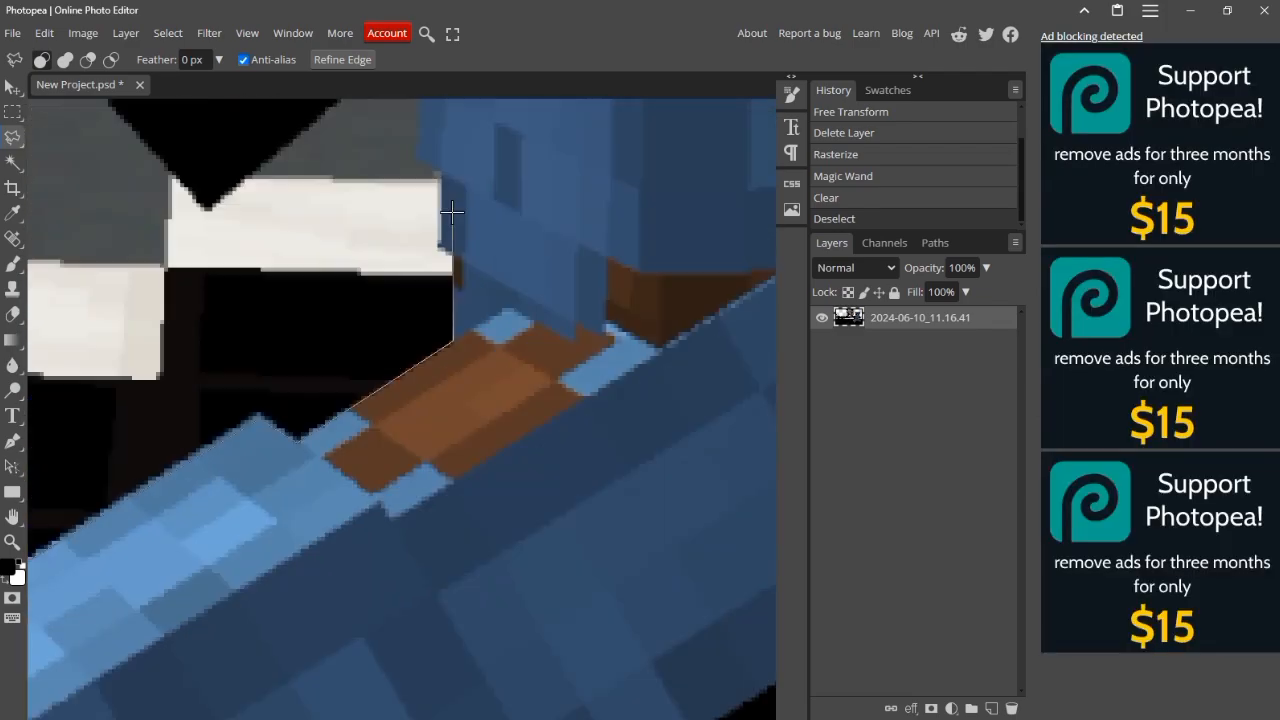
Step: Continue the Polygonal Lasso outline from the waist up the torso's front edge and around the black forearm to the blue sleeve
click(453, 412)
click(420, 187)
click(207, 372)
click(32, 176)
drag(32, 176, 193, 579)
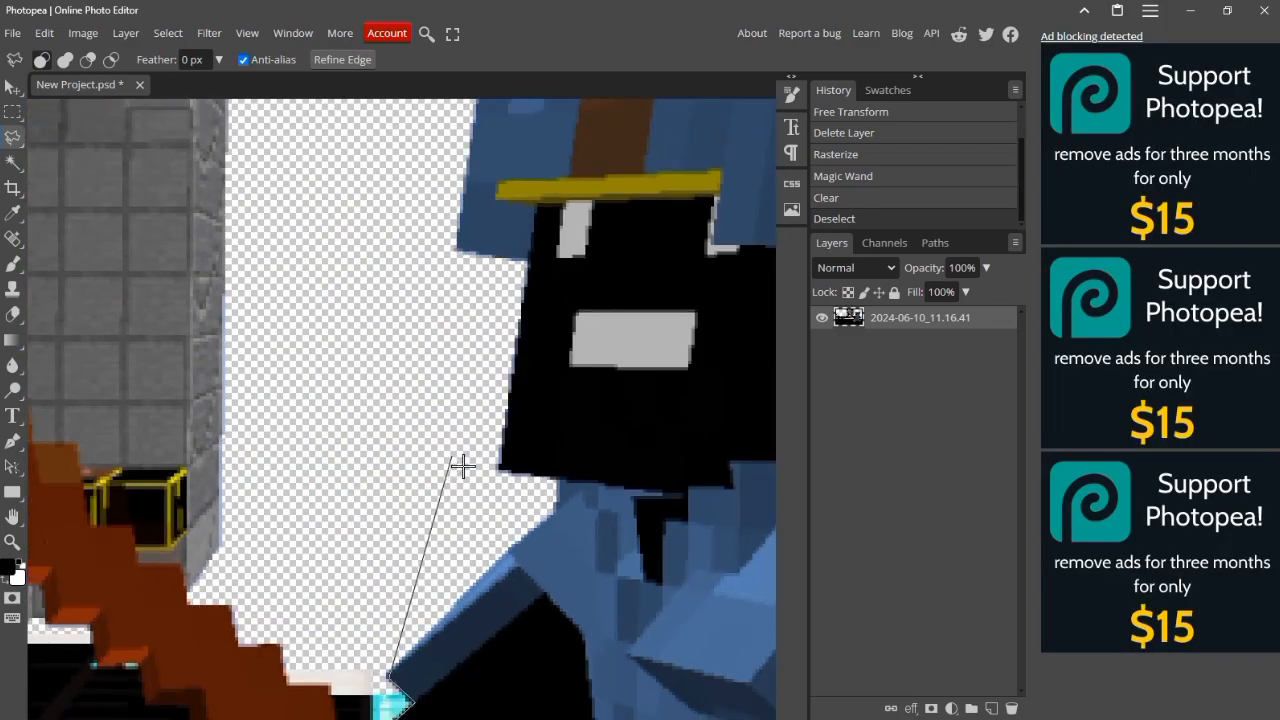
Step: Carry the outline loosely through the transparent area in front of the face, over the helmet and behind the head
scroll(431, 449, down, 3)
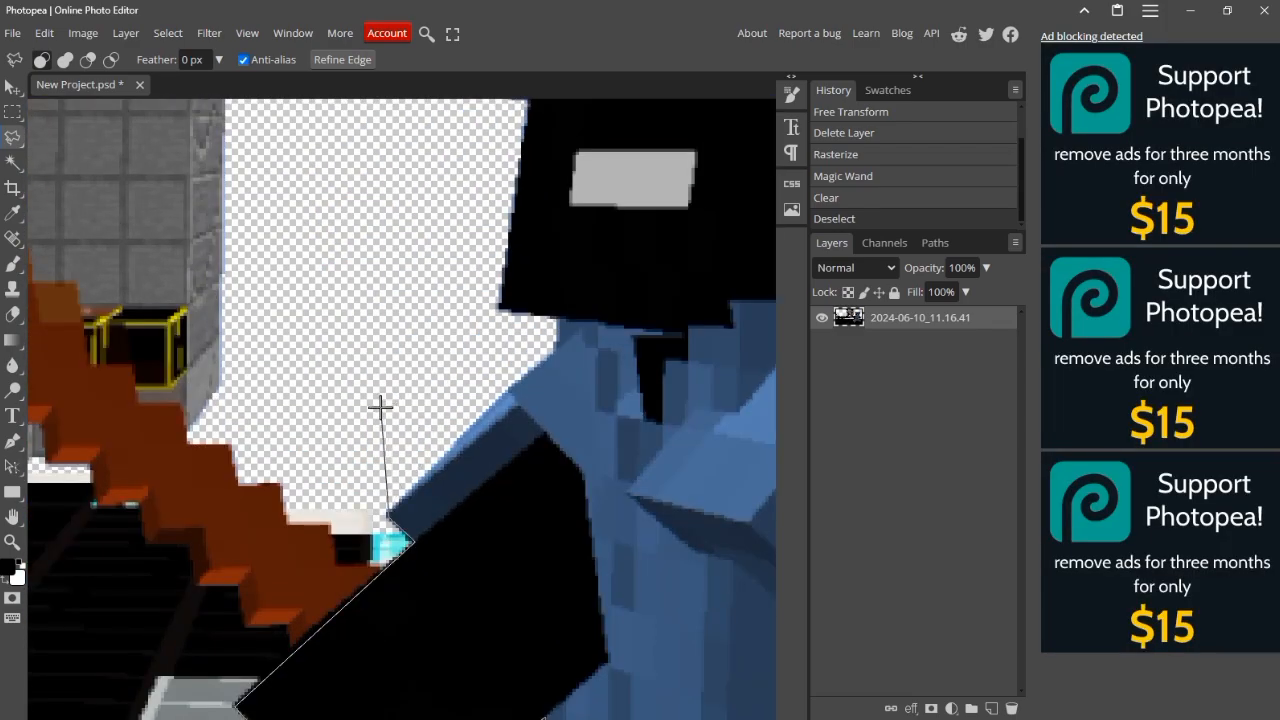
scroll(380, 407, down, 2)
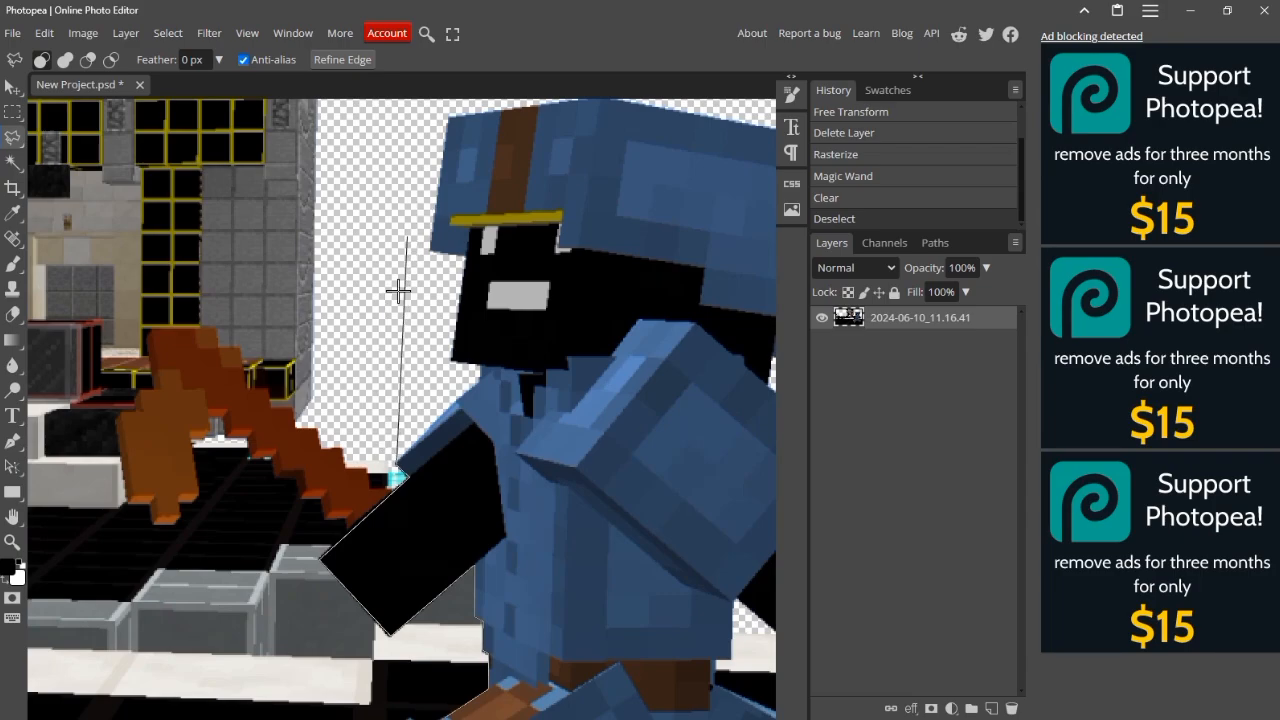
click(379, 341)
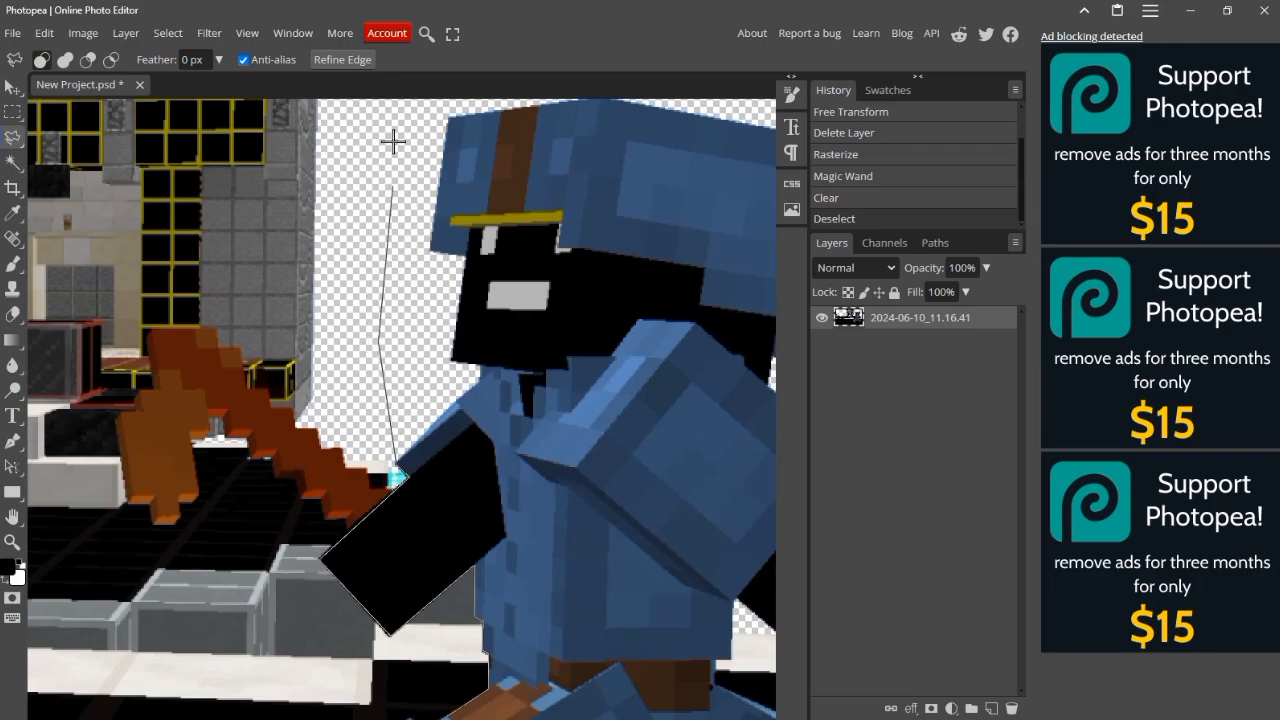
click(408, 141)
scroll(492, 109, up, 1)
click(494, 109)
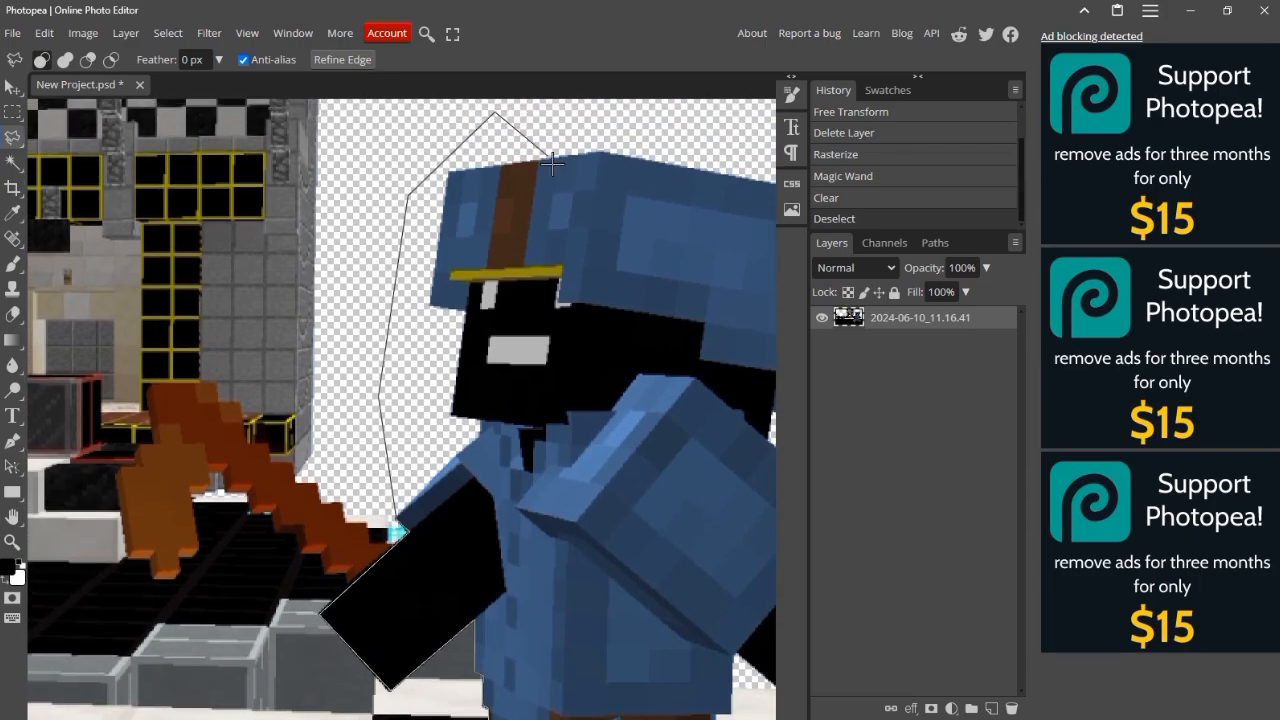
scroll(543, 137, right, 4)
click(483, 175)
scroll(509, 286, down, 5)
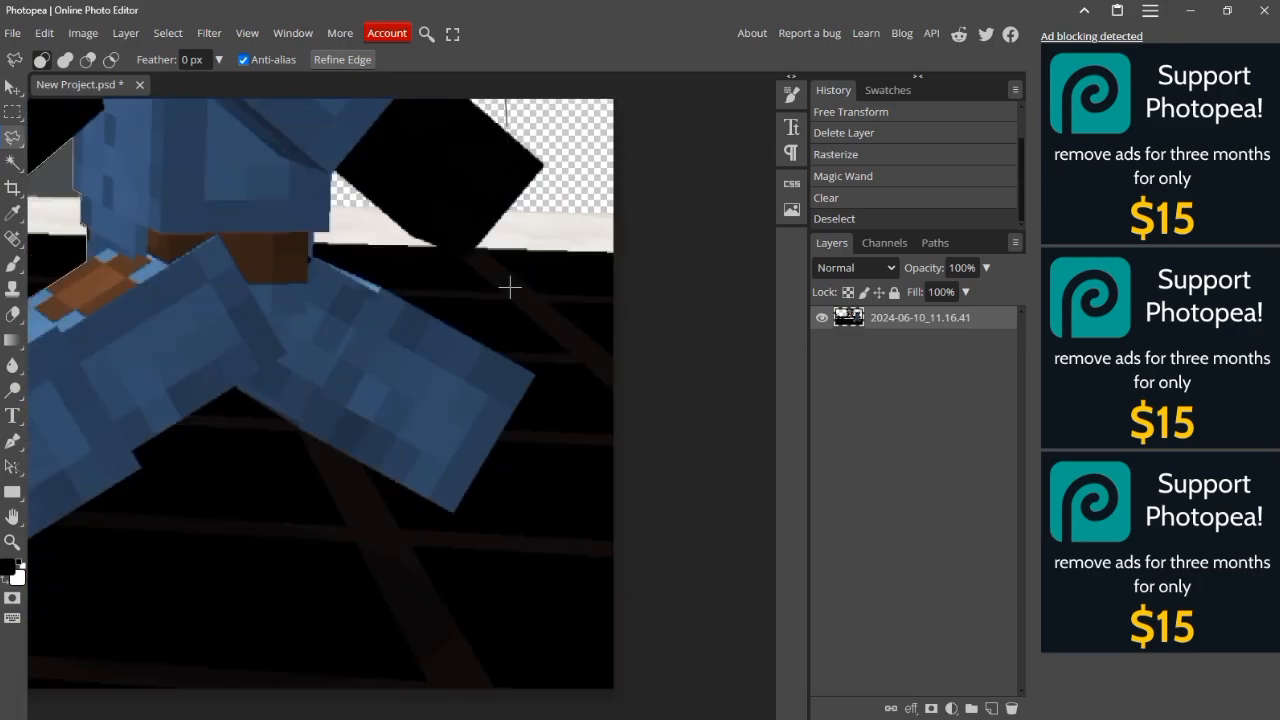
scroll(551, 171, up, 5)
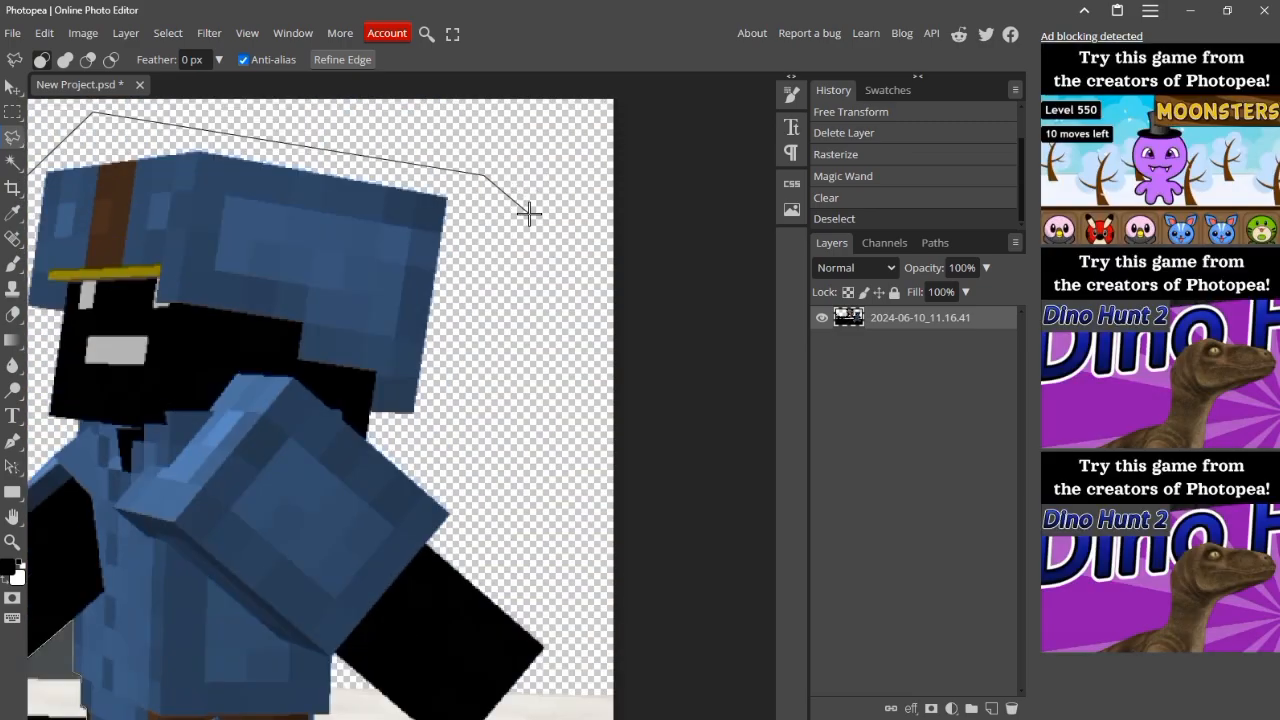
Step: Trace the outline around the end of the rear leg, along its underside and down to the notch under the front leg
key(ctrl+minus)
scroll(441, 392, down, 2)
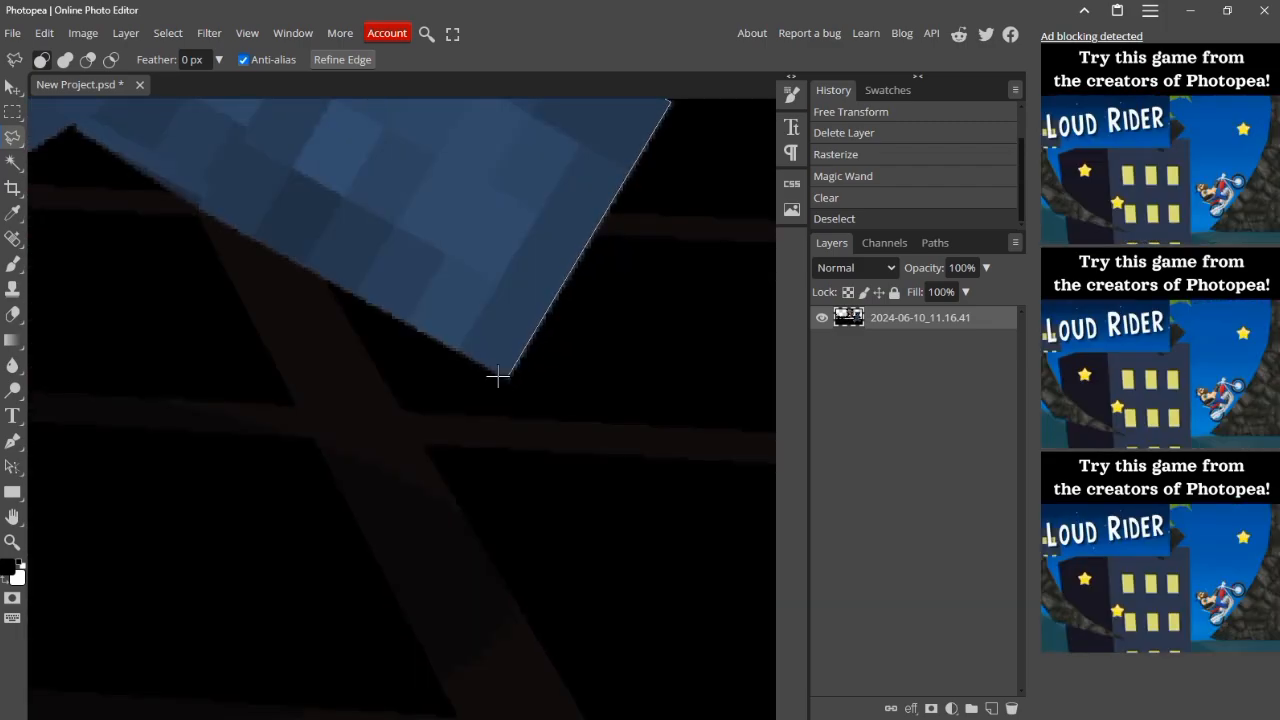
click(507, 376)
scroll(294, 309, up, 4)
scroll(273, 327, down, 4)
scroll(271, 332, left, 4)
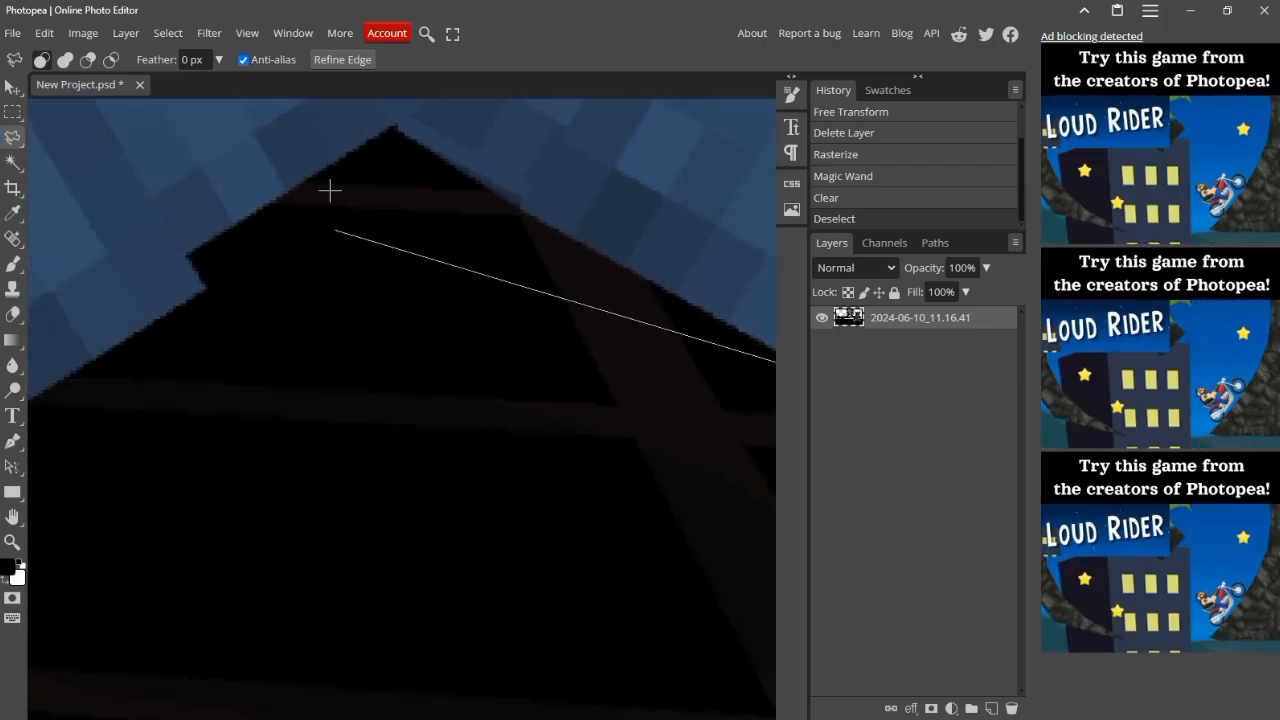
click(396, 123)
click(186, 254)
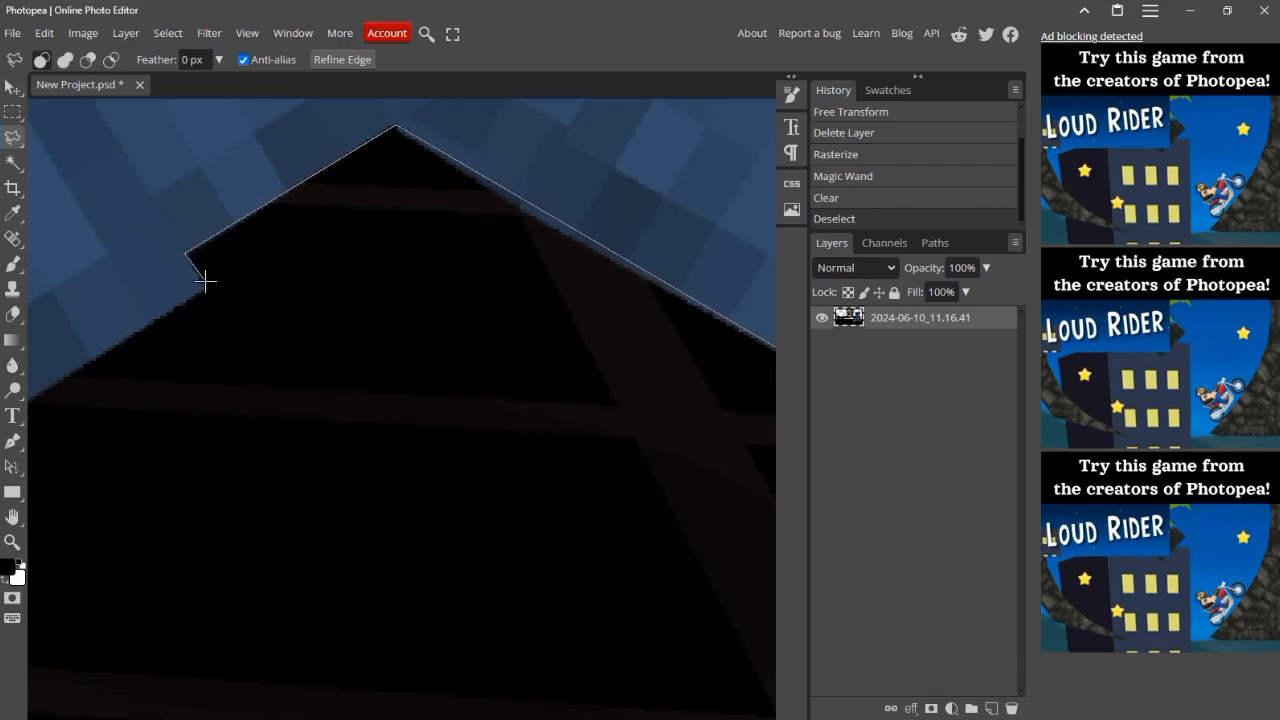
click(201, 286)
Step: Close the outline at the front boot, copy the selected NPC to a new layer and check it by toggling the screenshot layer's visibility
scroll(125, 341, left, 3)
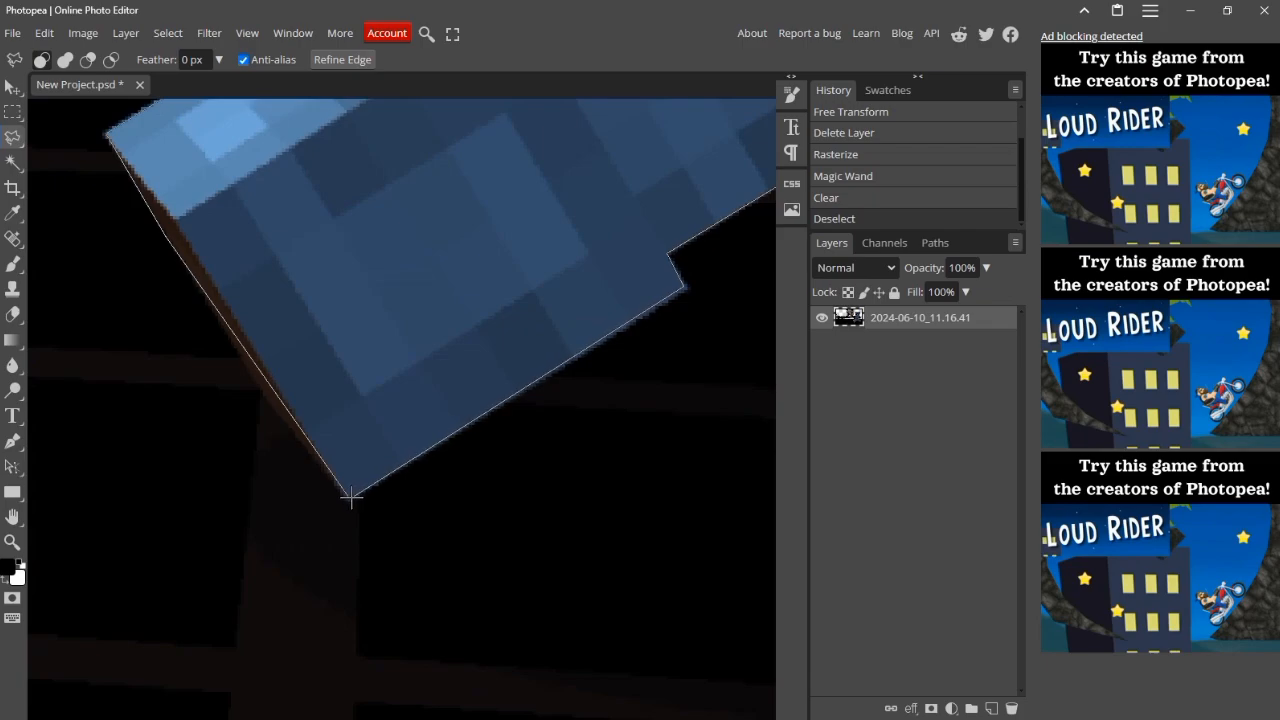
double_click(350, 496)
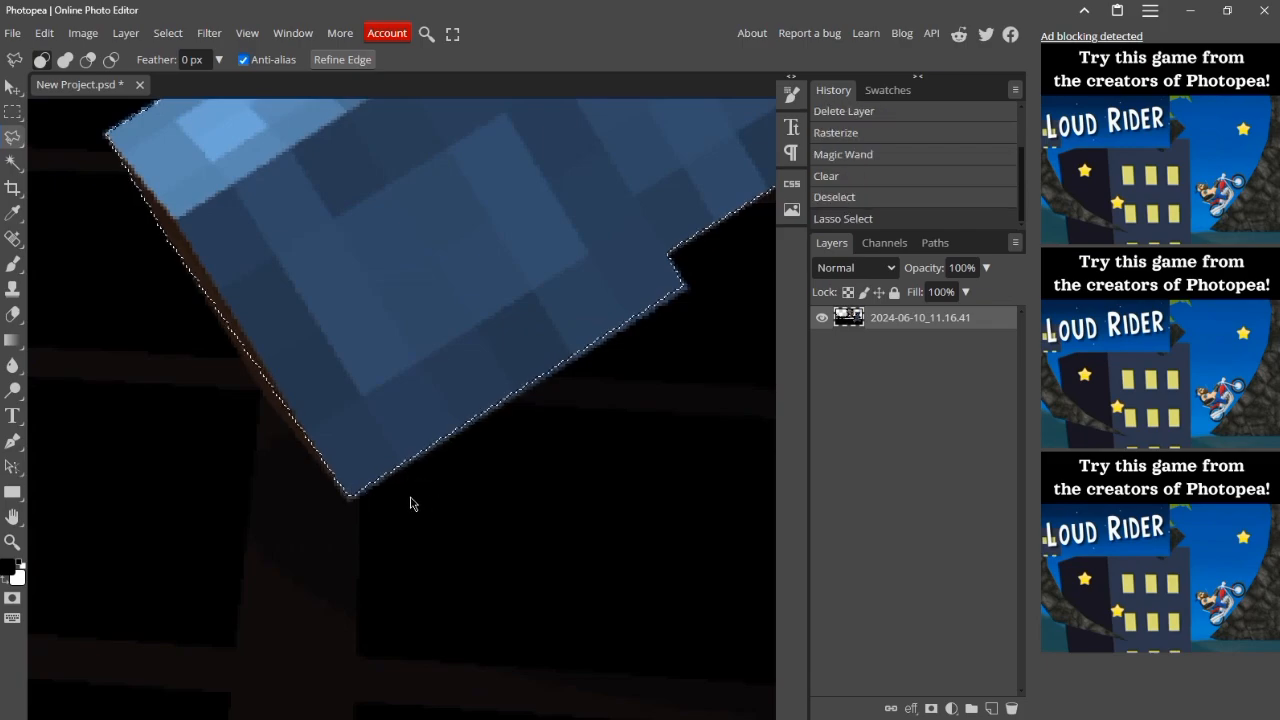
key(ctrl+j)
scroll(410, 503, down, 5)
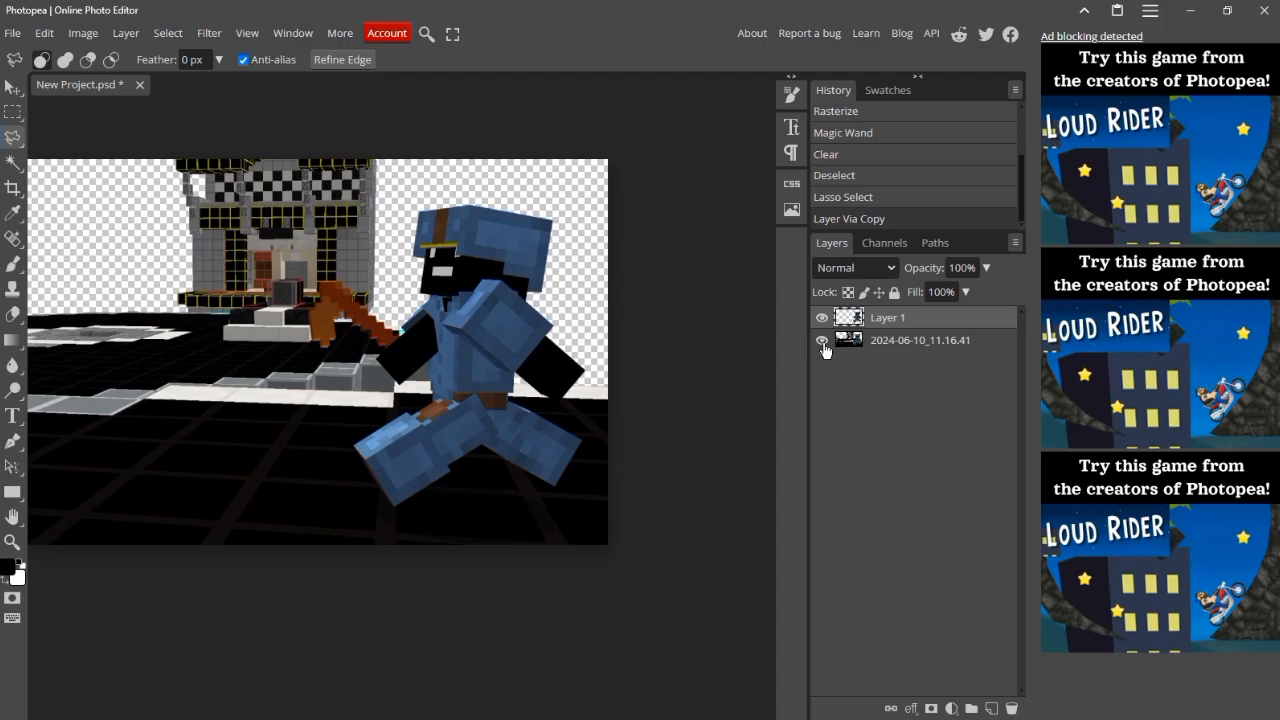
click(822, 340)
click(822, 340)
Step: Deselect and trace a new Polygonal Lasso outline around the axe head and down the stepped upper edge of the handle
scroll(590, 366, left, 5)
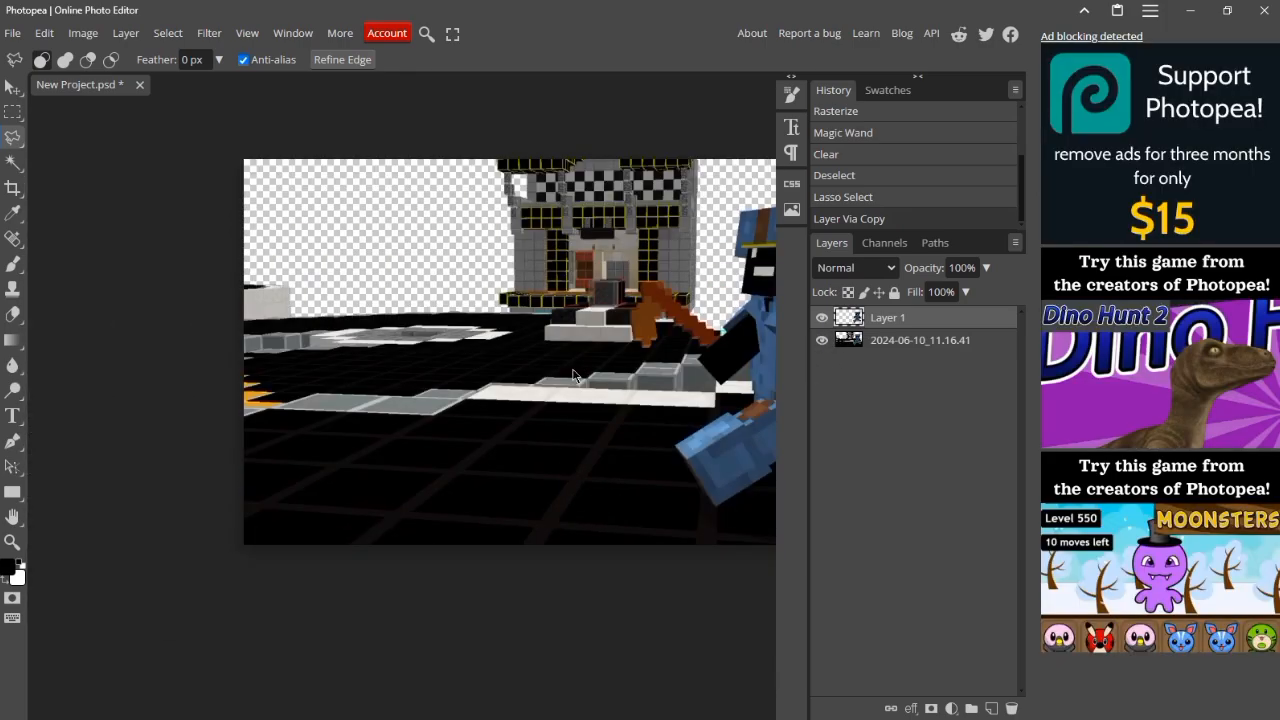
scroll(573, 375, up, 6)
key(ctrl+d)
scroll(573, 375, right, 1)
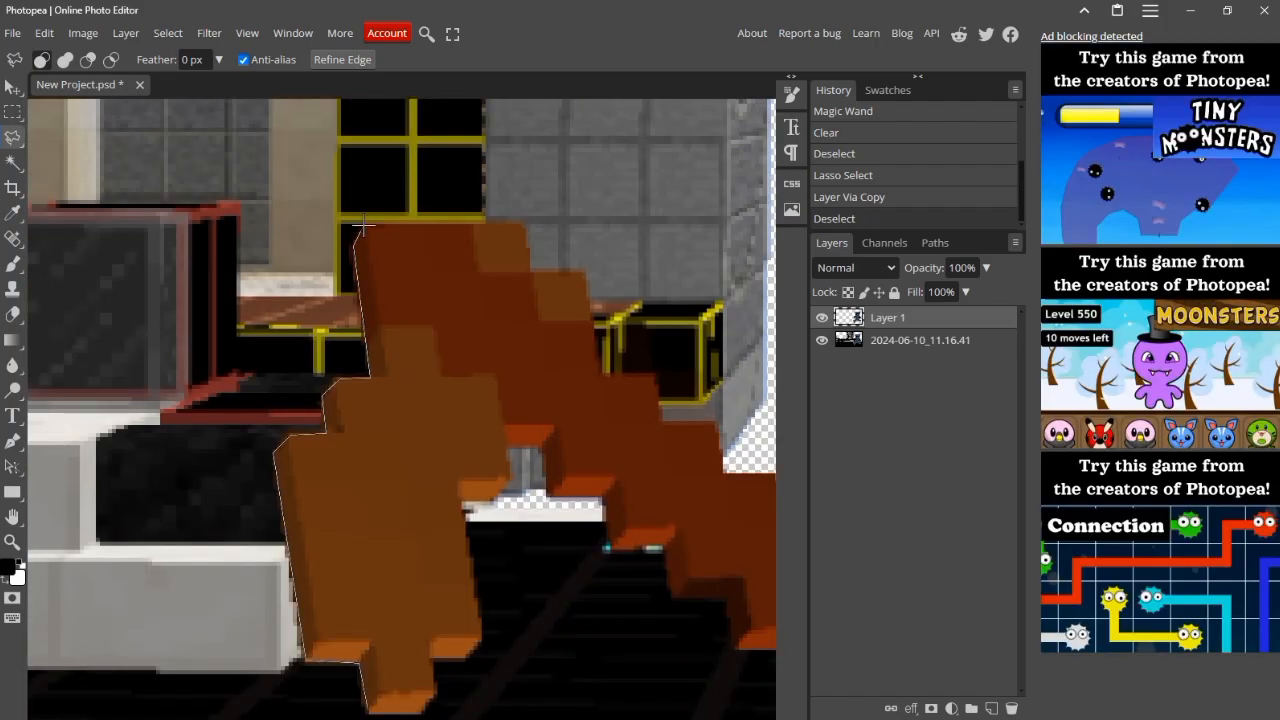
click(528, 228)
click(587, 271)
click(603, 370)
click(658, 420)
click(723, 473)
scroll(700, 440, right, 5)
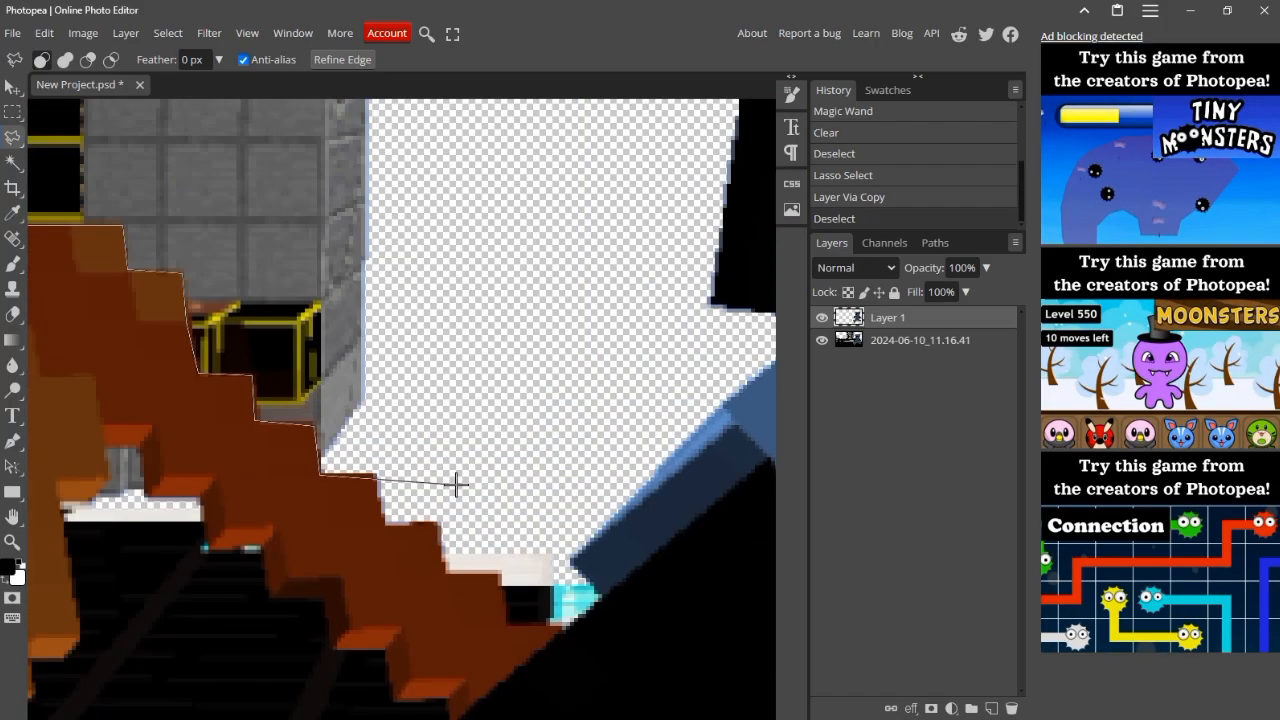
Step: Finish the outline along the handle to the NPC's hand and copy the axe from the screenshot to its own layer
click(571, 466)
click(446, 571)
click(500, 573)
scroll(501, 573, down, 3)
click(504, 384)
click(559, 385)
click(454, 481)
double_click(448, 458)
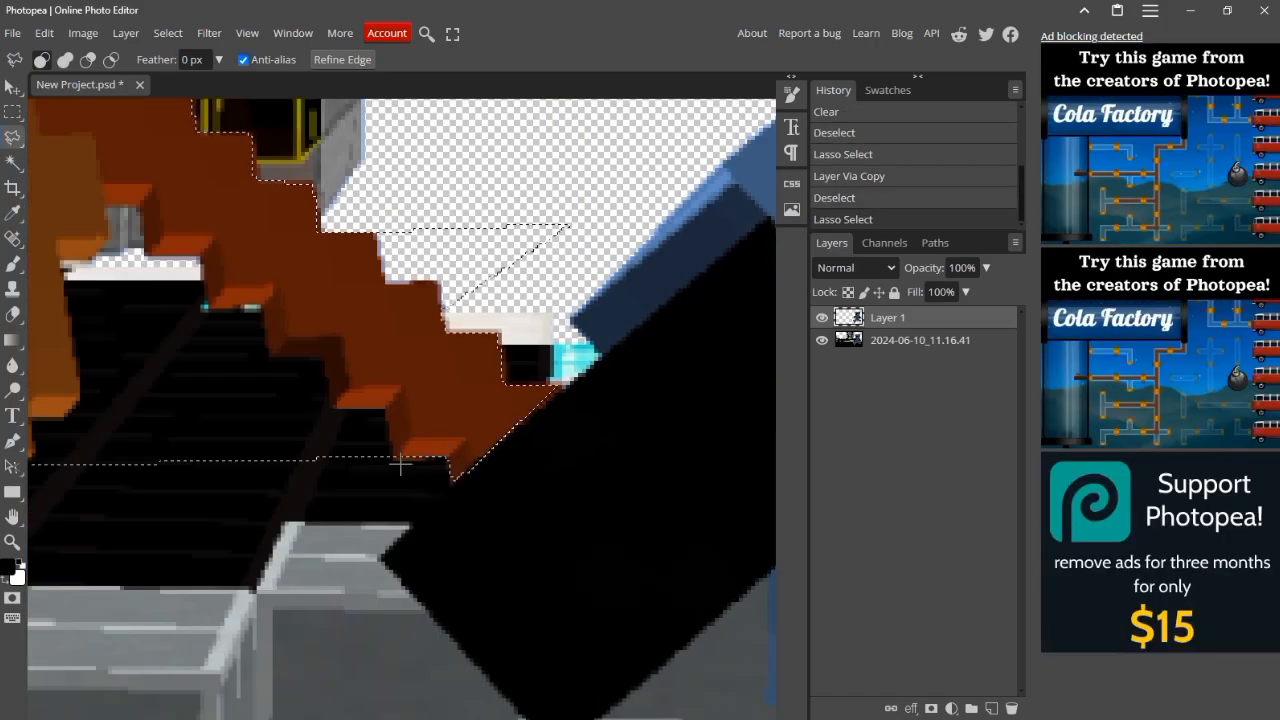
key(ctrl+j)
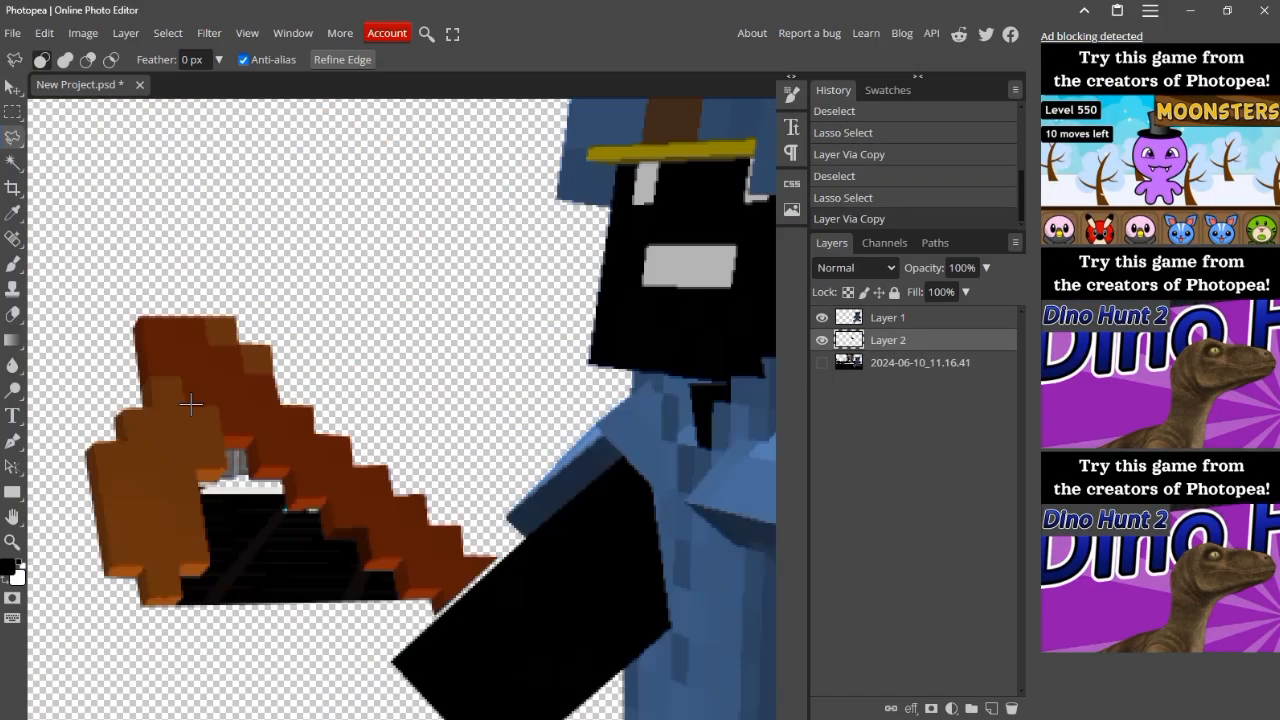
Step: Outline the leftover background between the axe head and handle on Layer 2, delete it and deselect
scroll(392, 300, up, 3)
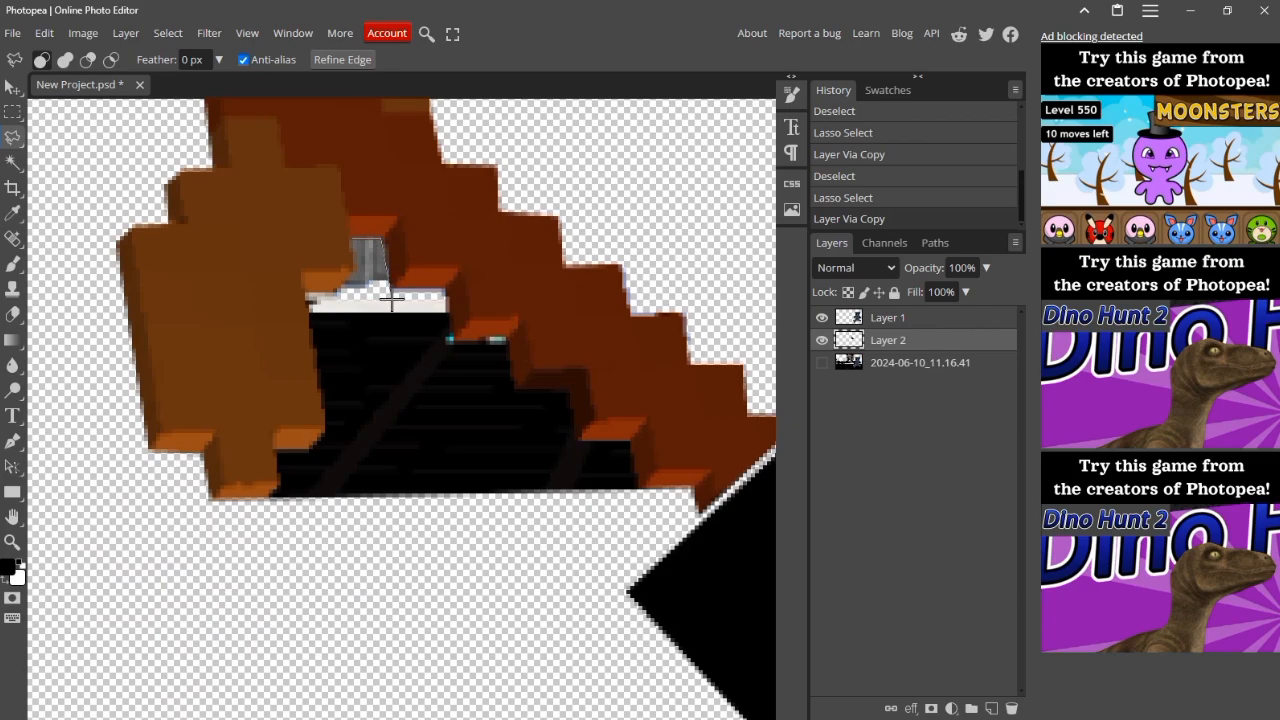
click(447, 289)
click(512, 339)
click(640, 488)
click(274, 497)
click(305, 290)
click(351, 240)
key(Delete)
key(ctrl+d)
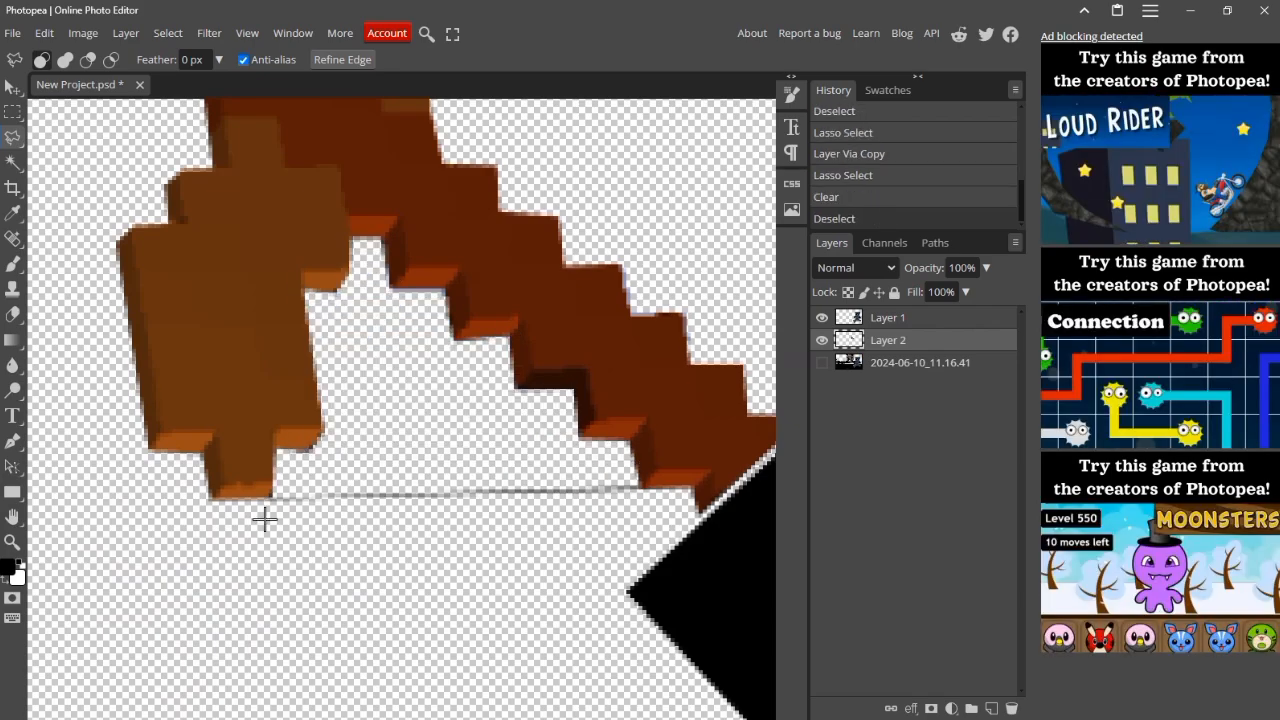
Step: Select the thin dark line remaining between the axe head's lower tip and the handle, delete it and deselect
click(275, 485)
click(638, 478)
click(641, 491)
double_click(262, 519)
key(Delete)
key(ctrl+d)
Step: Check the finished cut-outs by toggling Layer 1 and Layer 2, and show the screenshot layer again
key(ctrl+minus)
key(ctrl+minus)
key(ctrl+minus)
key(ctrl+minus)
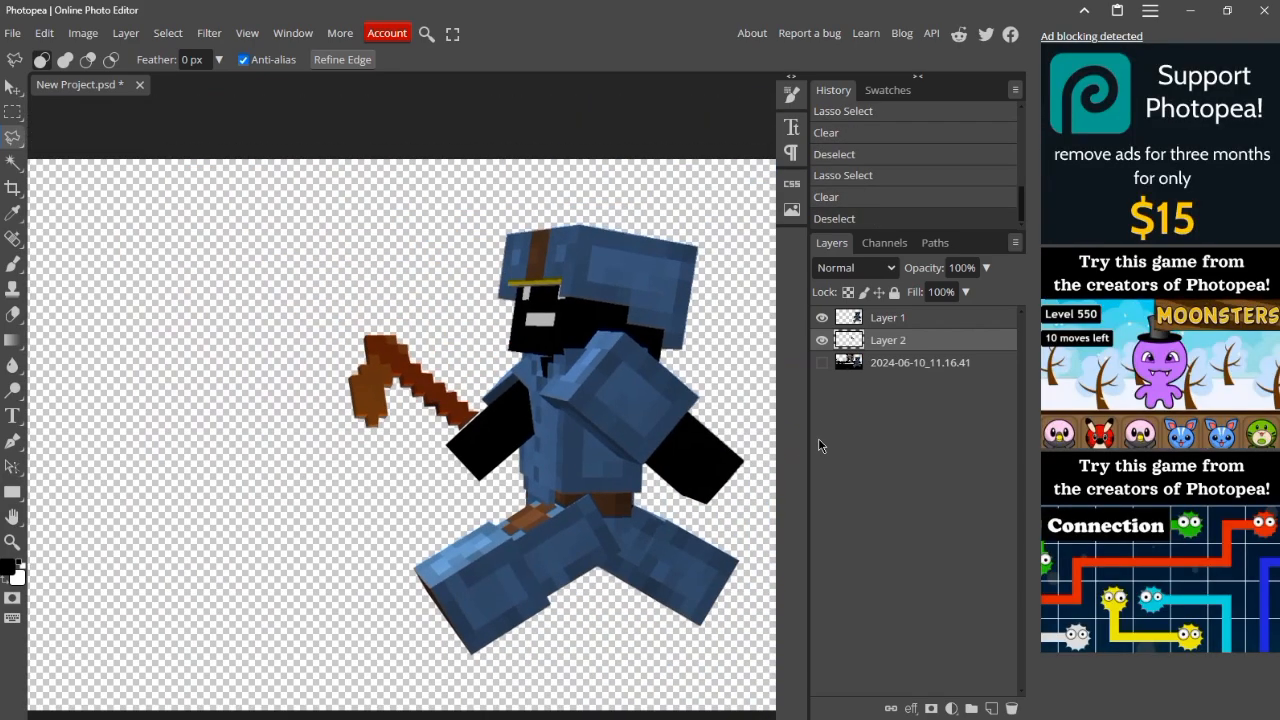
key(ctrl+minus)
scroll(628, 484, left, 2)
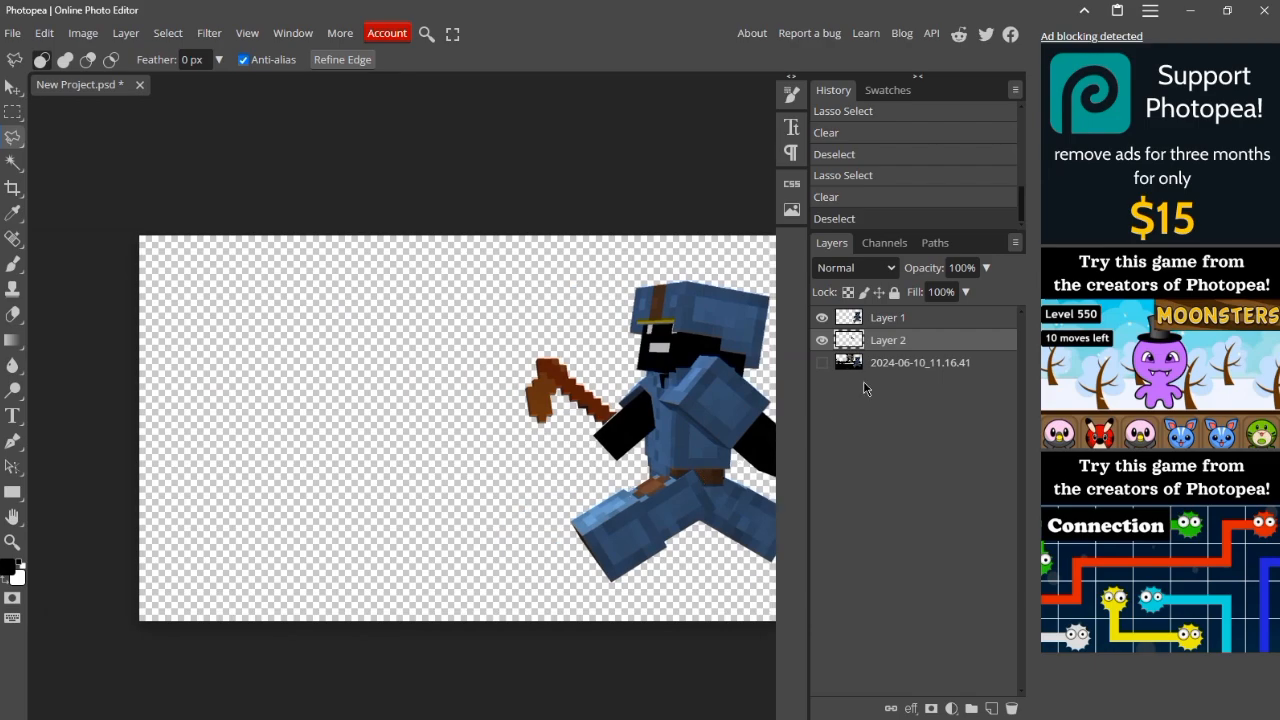
scroll(700, 398, right, 1)
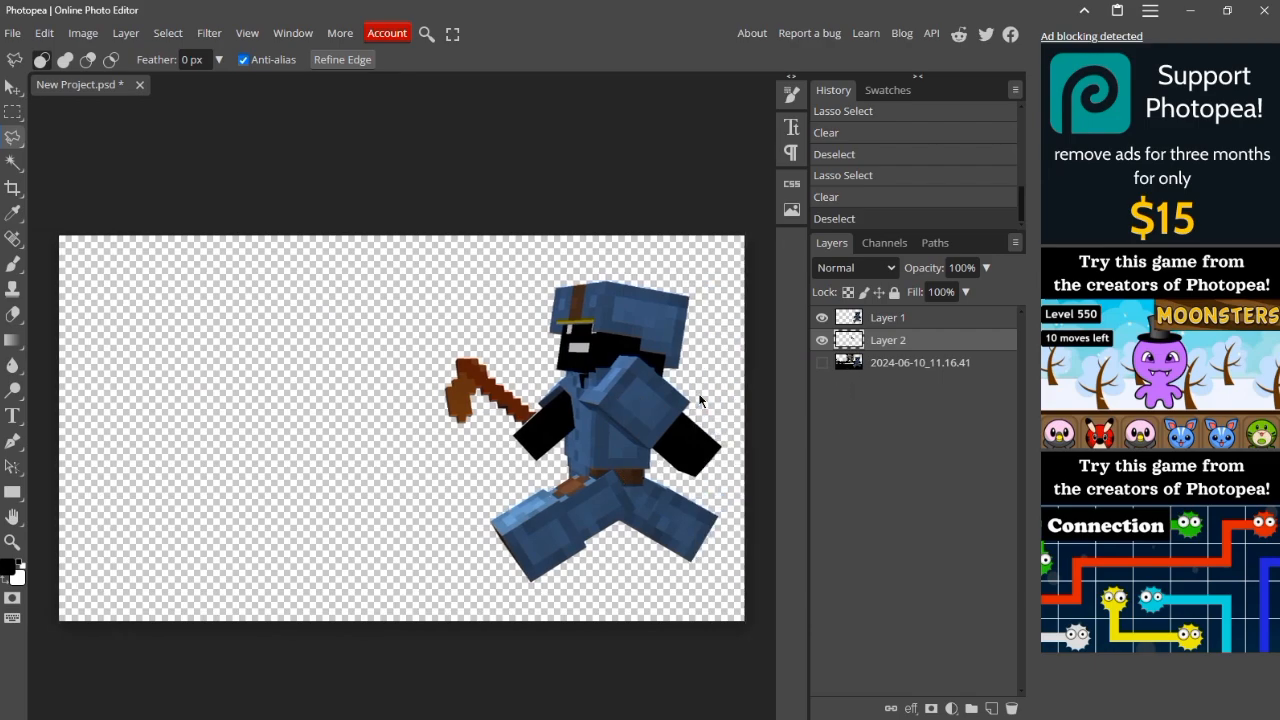
click(822, 341)
click(822, 341)
click(822, 341)
click(822, 317)
click(822, 340)
click(822, 317)
click(822, 363)
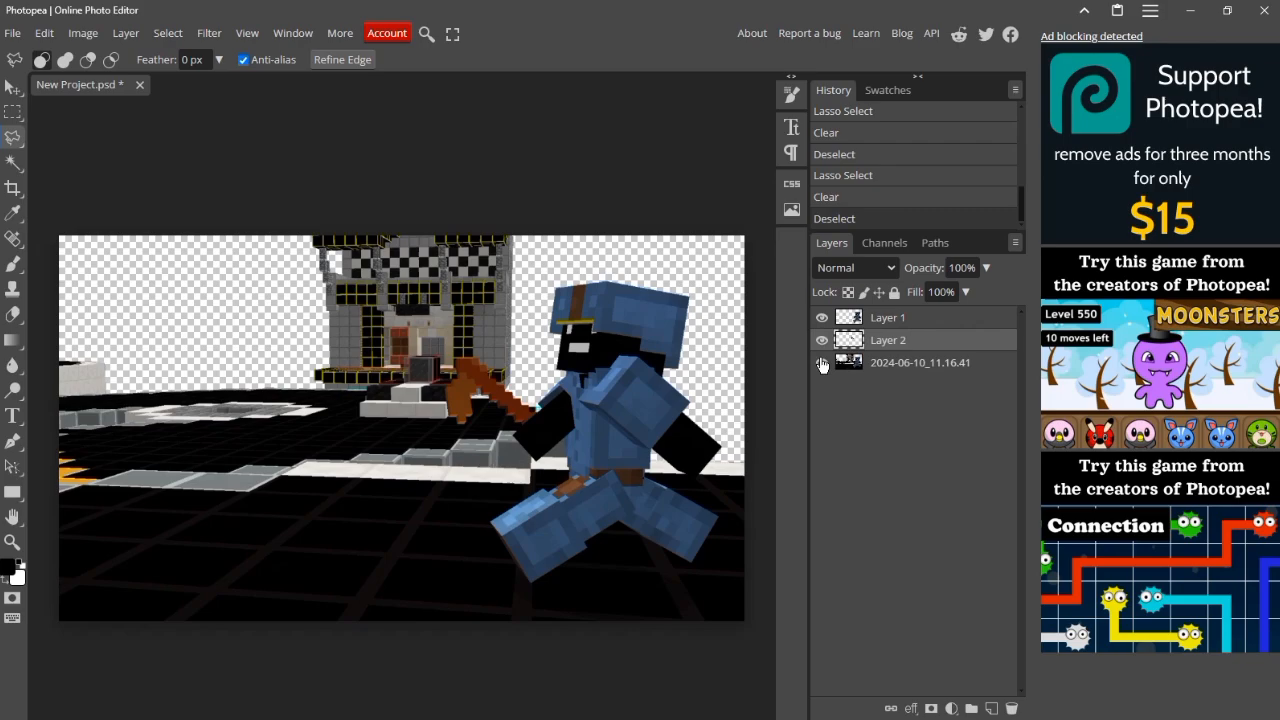
Step: Open the blending options of Layer 1 and add a Color Overlay in white (ffffff)
click(883, 320)
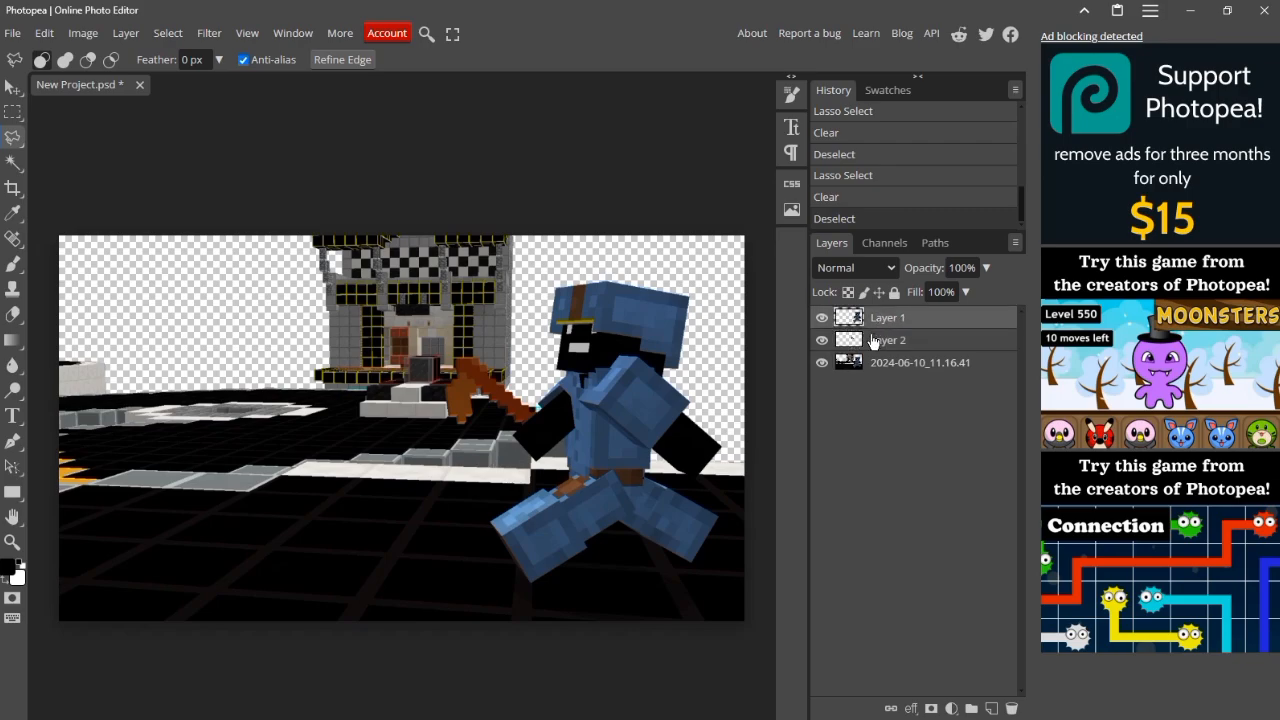
right_click(868, 318)
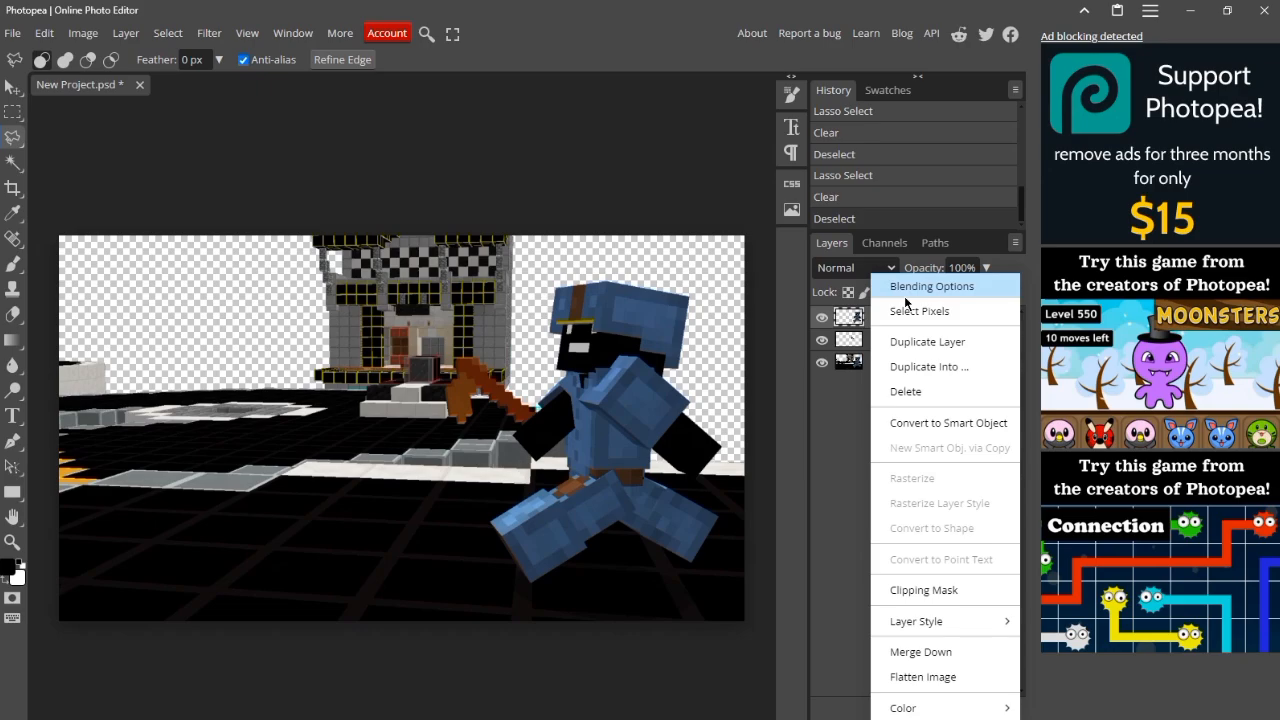
click(905, 296)
drag(473, 156, 1022, 175)
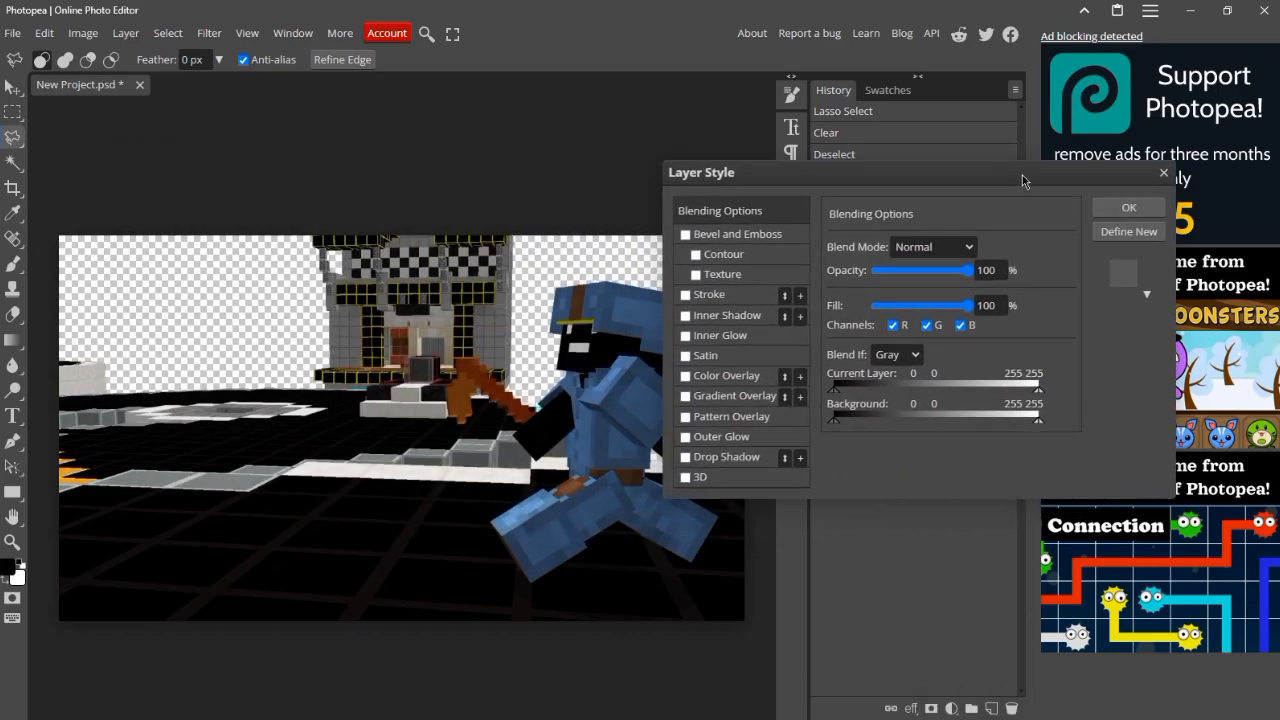
click(686, 378)
click(706, 380)
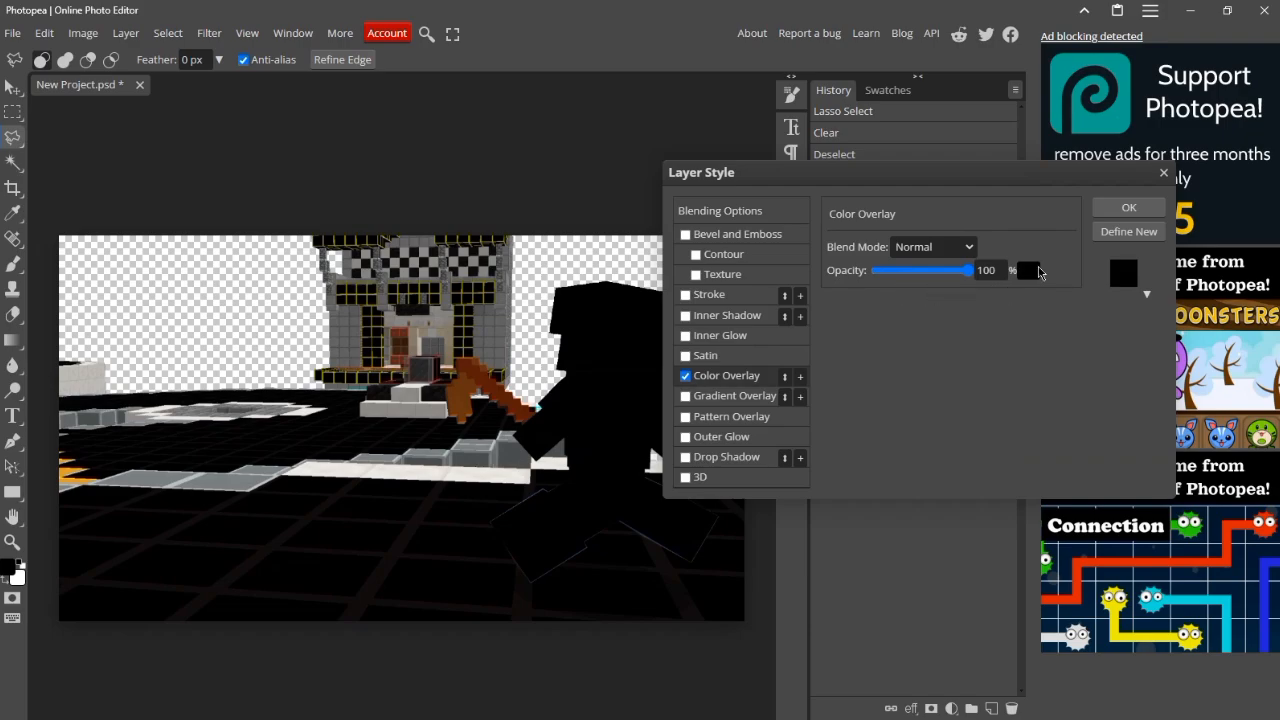
click(1030, 271)
click(602, 543)
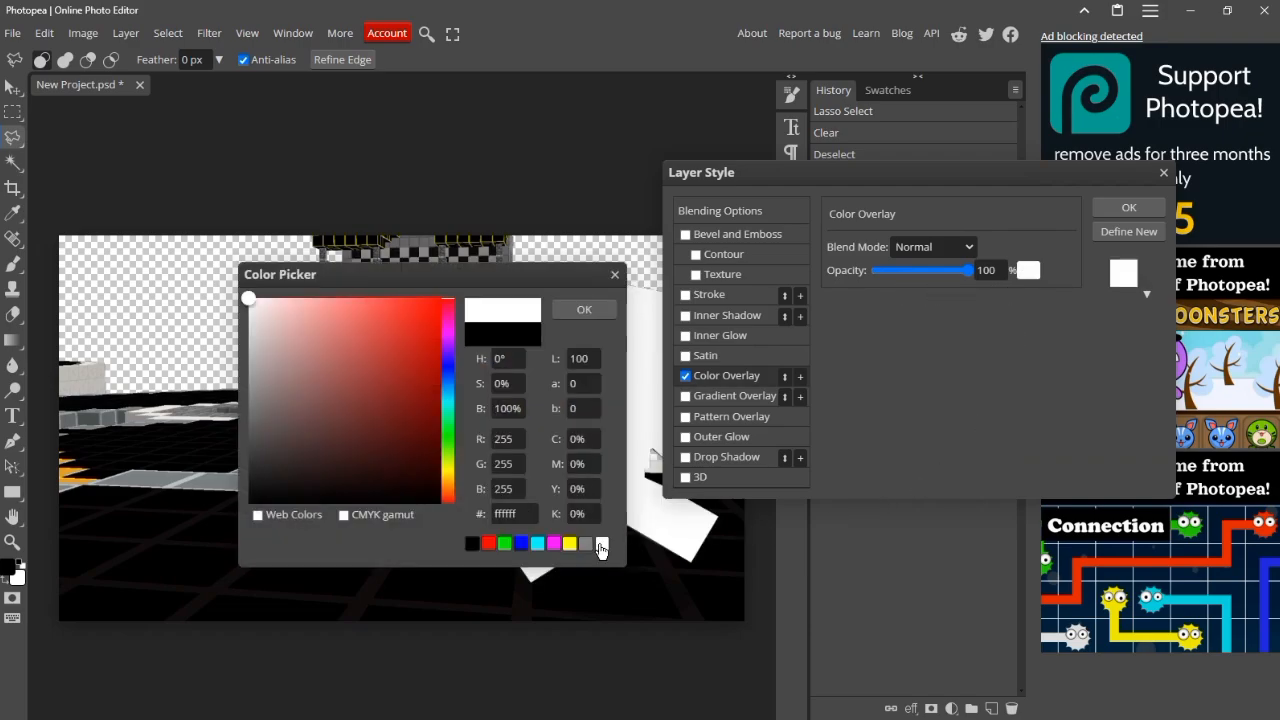
click(584, 309)
Step: Set the Color Overlay's blend mode to Overlay and greatly reduce its opacity
click(968, 247)
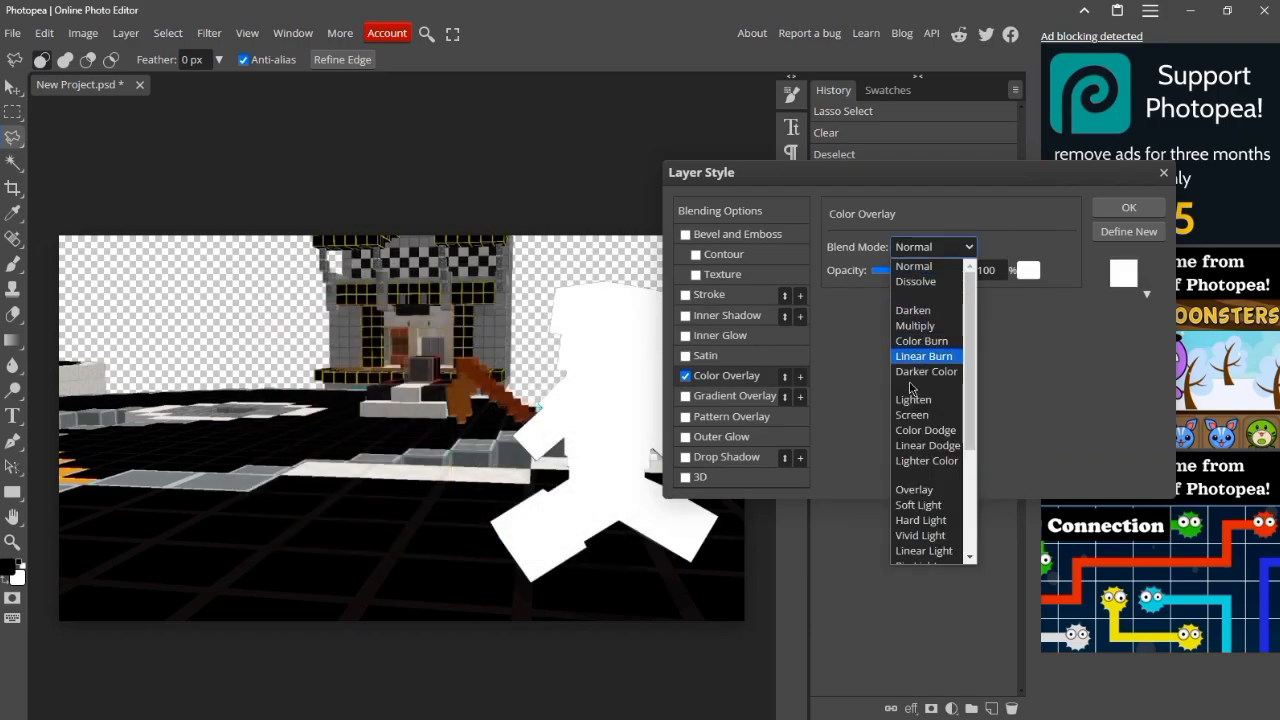
click(926, 490)
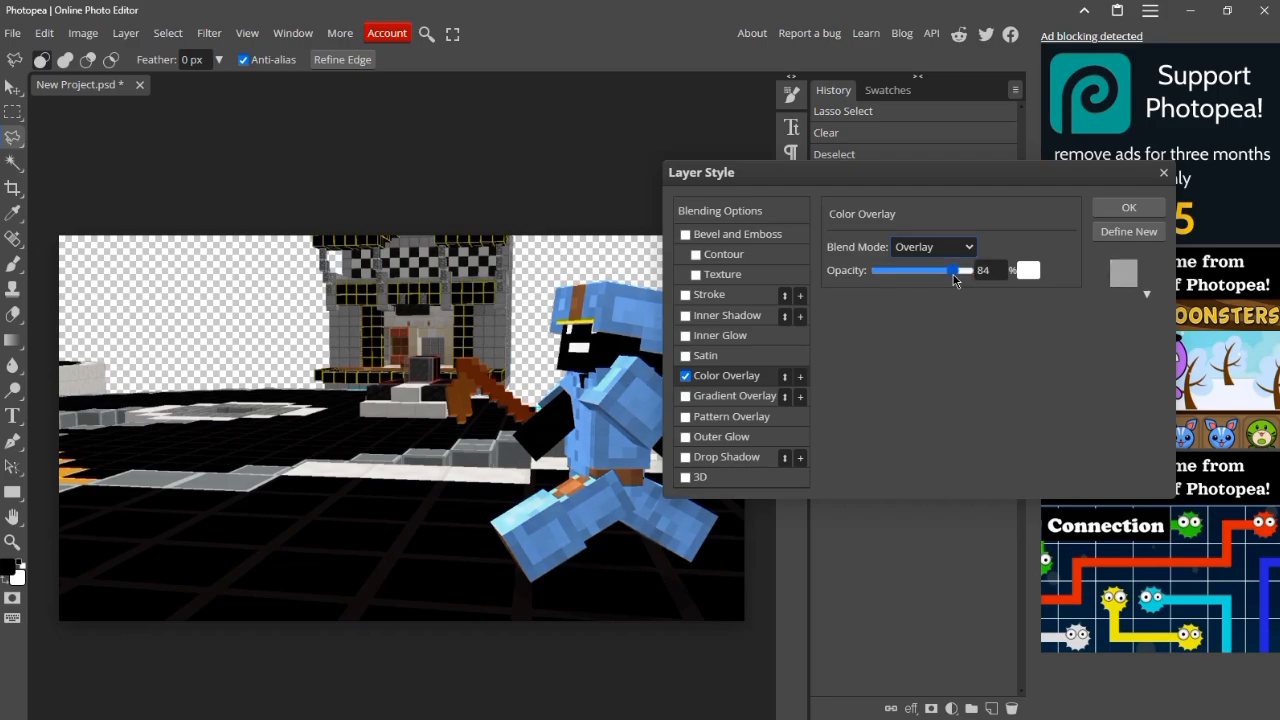
drag(955, 279, 897, 291)
Step: Add a linear black-to-white Gradient Overlay with blend mode Overlay and 10% opacity
click(733, 398)
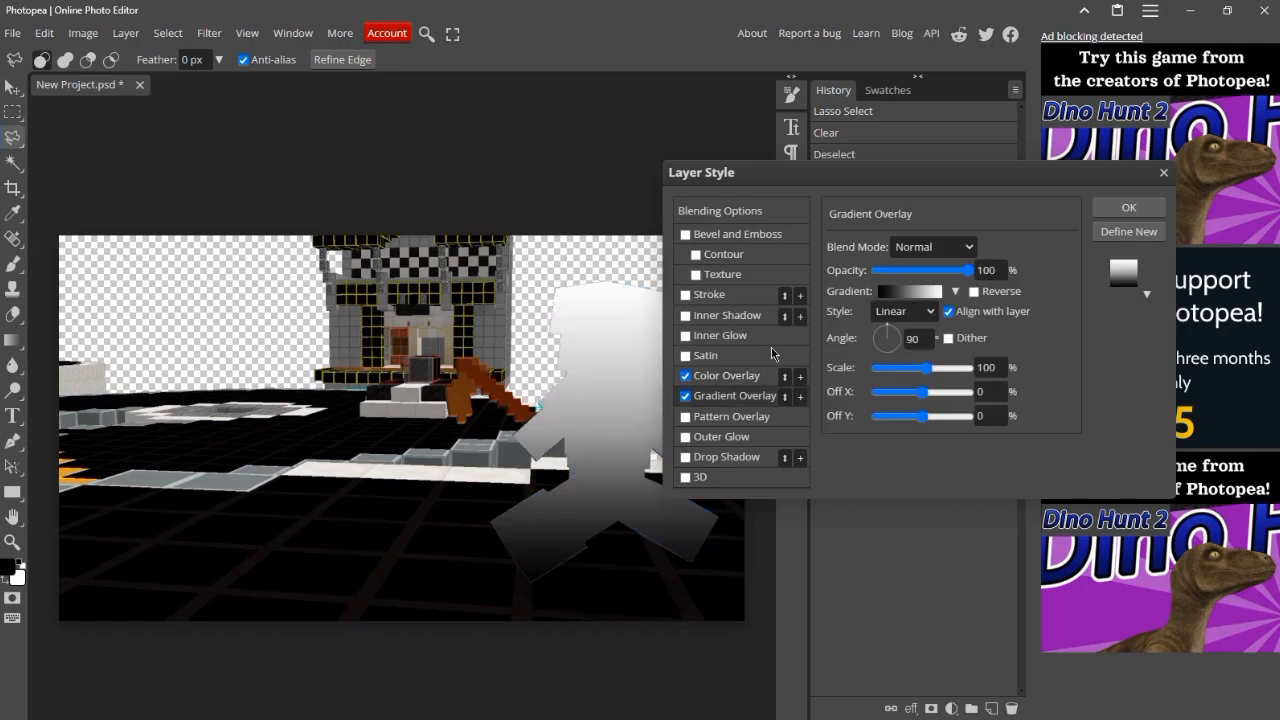
click(891, 250)
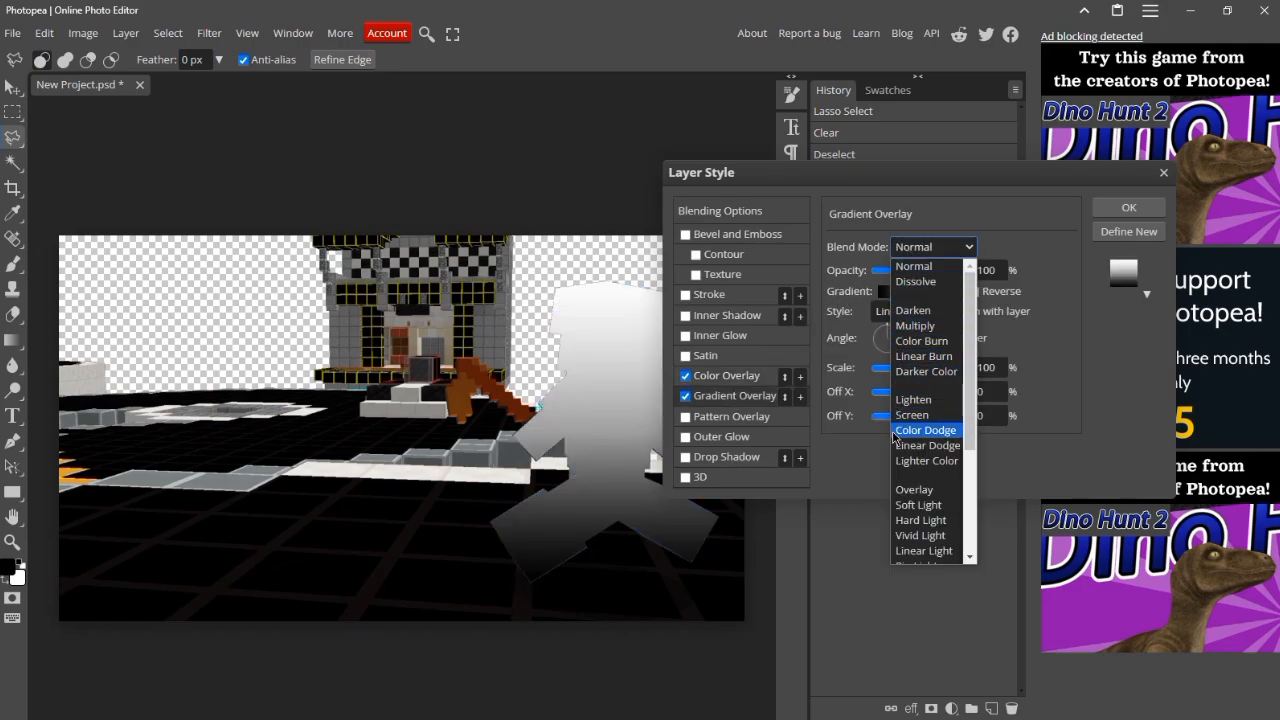
click(900, 489)
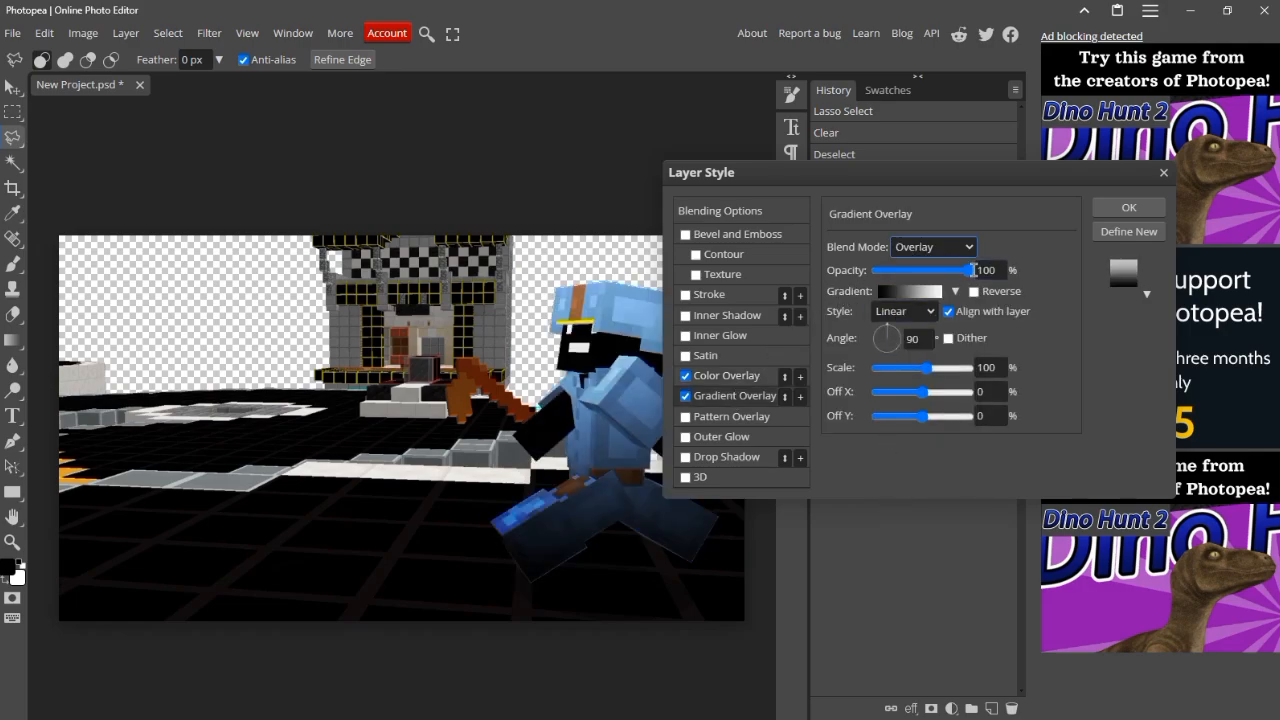
drag(969, 271, 884, 288)
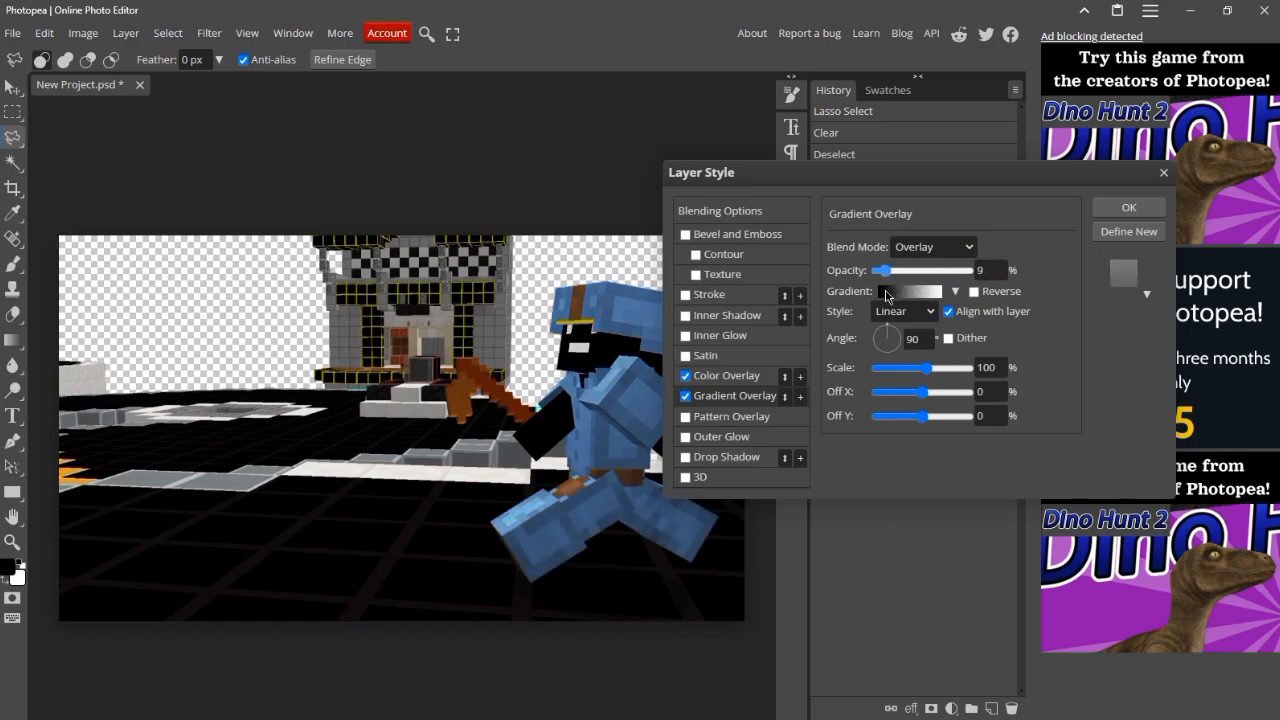
Step: Add a second Gradient Overlay and a second Color Overlay to the layer style
click(801, 397)
click(801, 377)
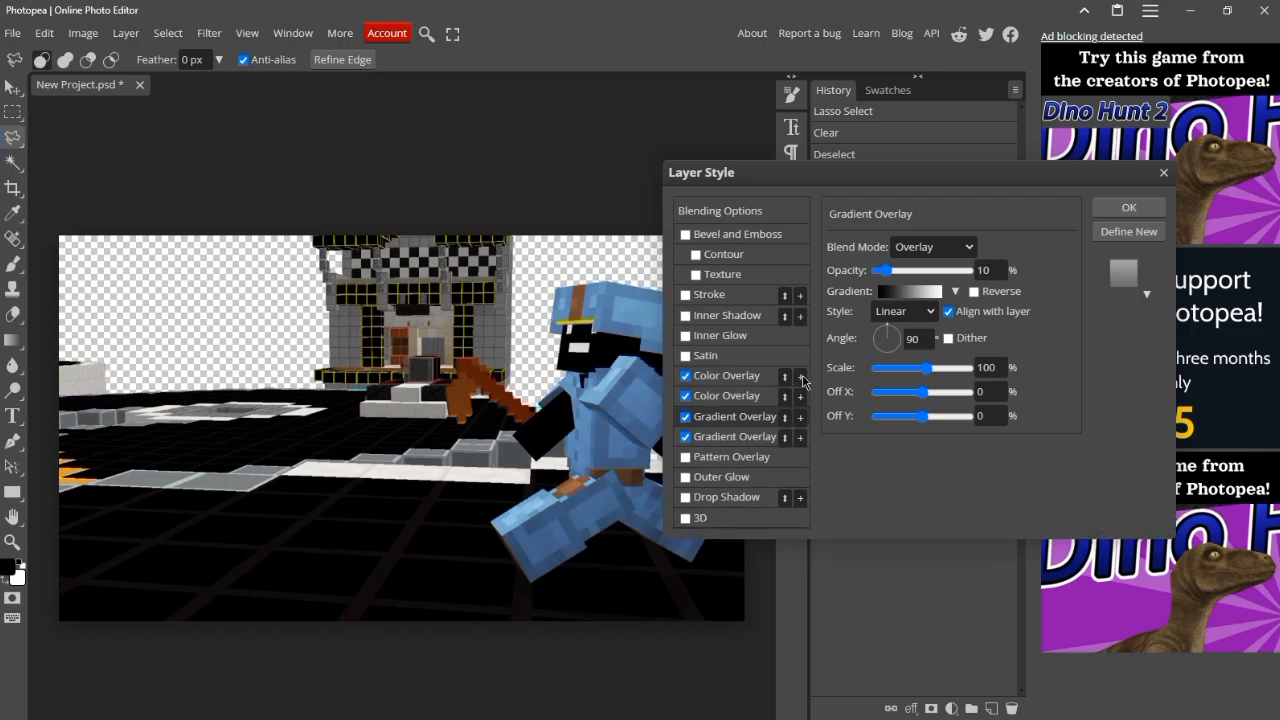
Step: Add a Drop Shadow to Layer 1 with a distance of 10 px and an angle of 133°
click(686, 498)
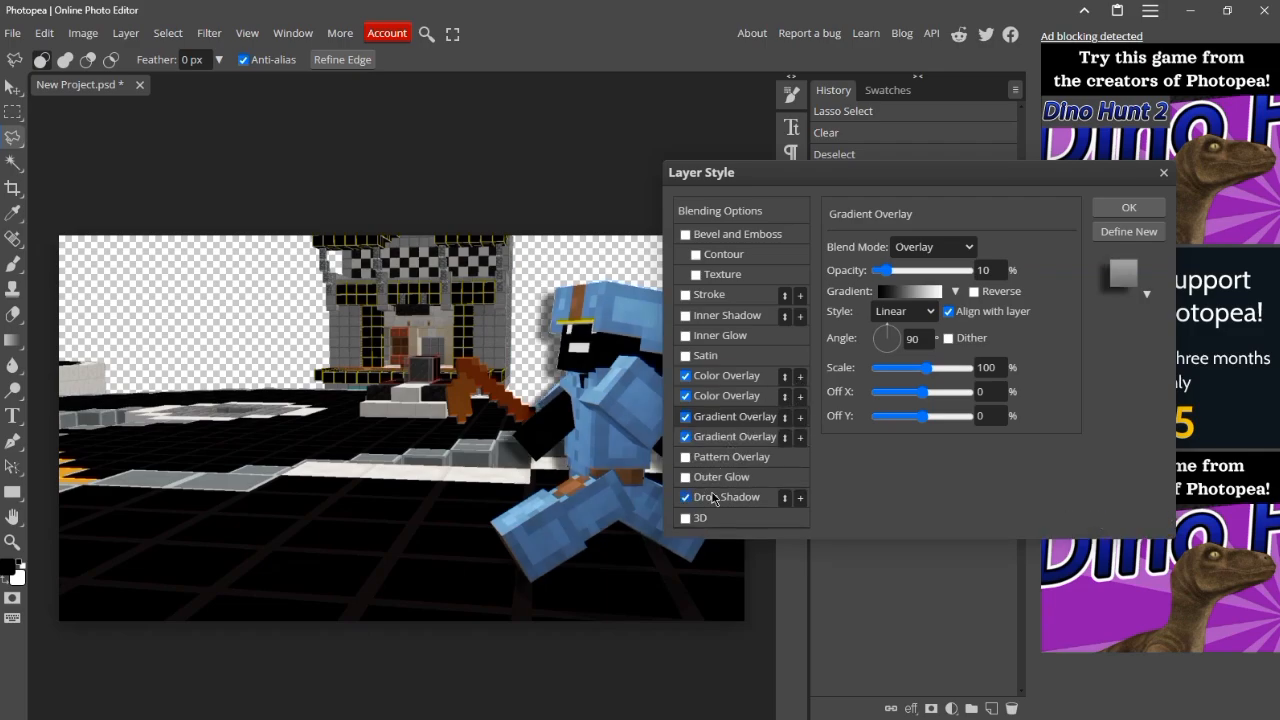
click(714, 498)
click(987, 327)
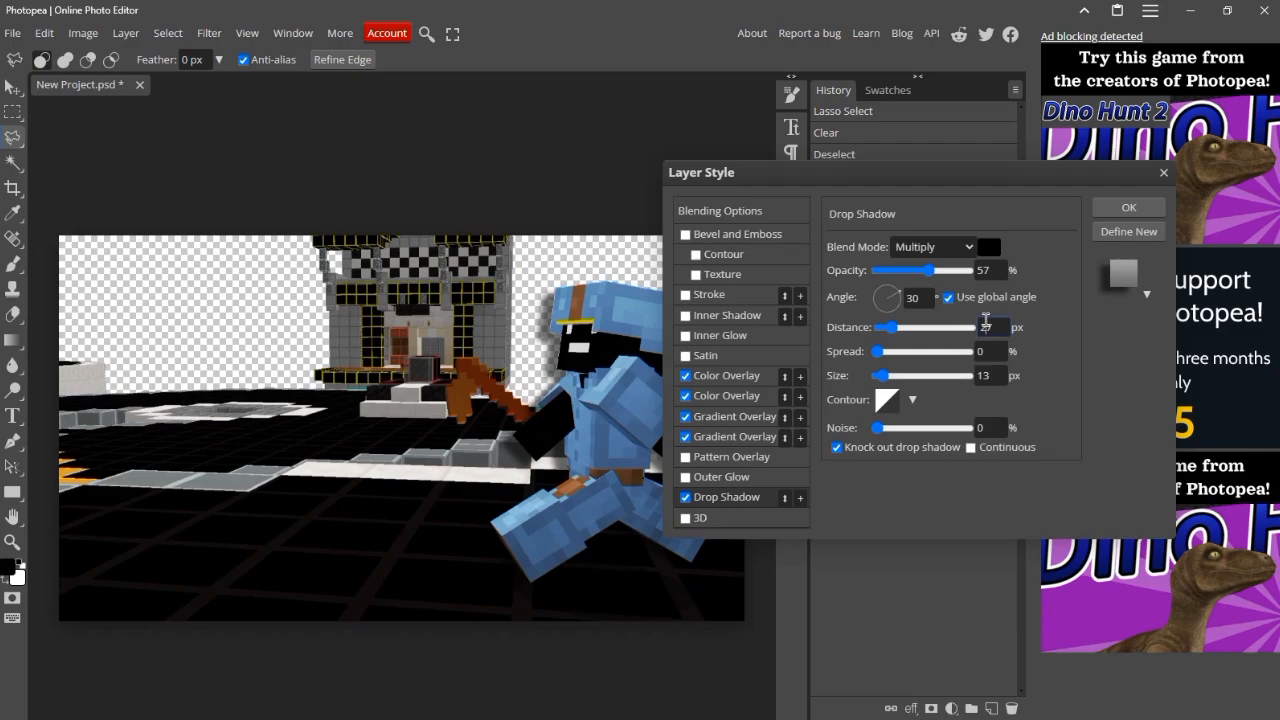
text(10)
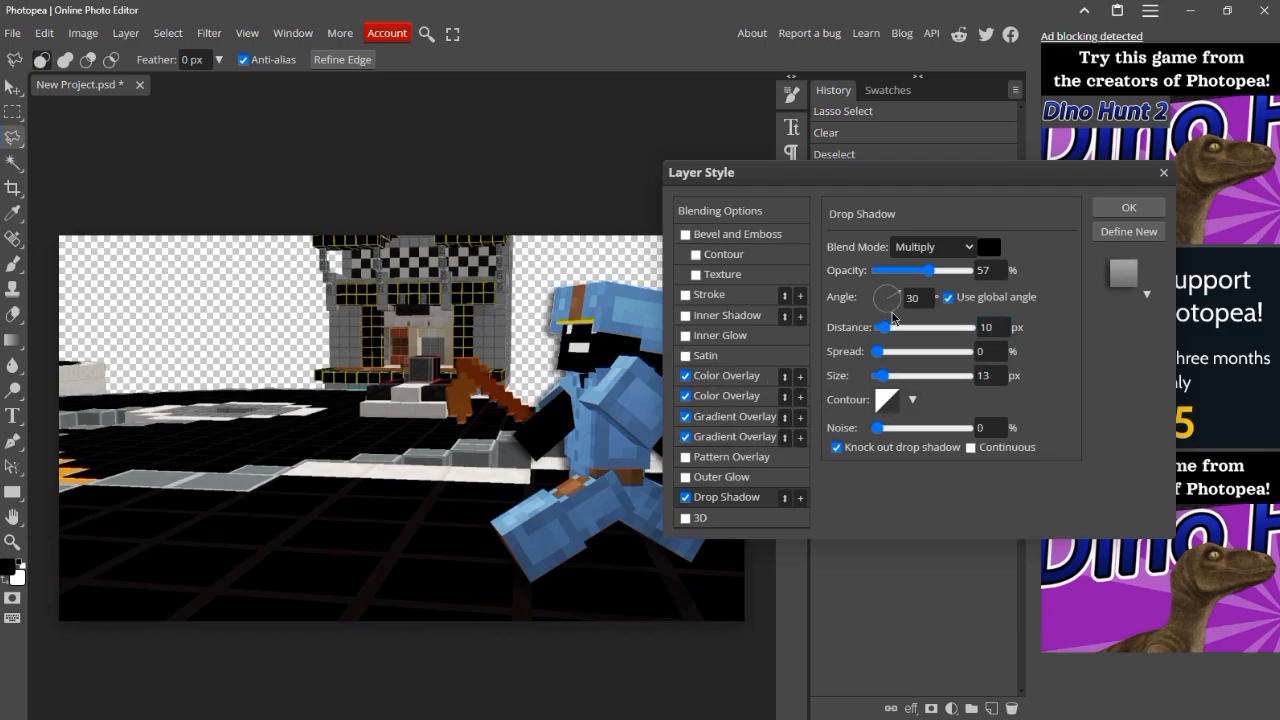
drag(893, 312, 873, 288)
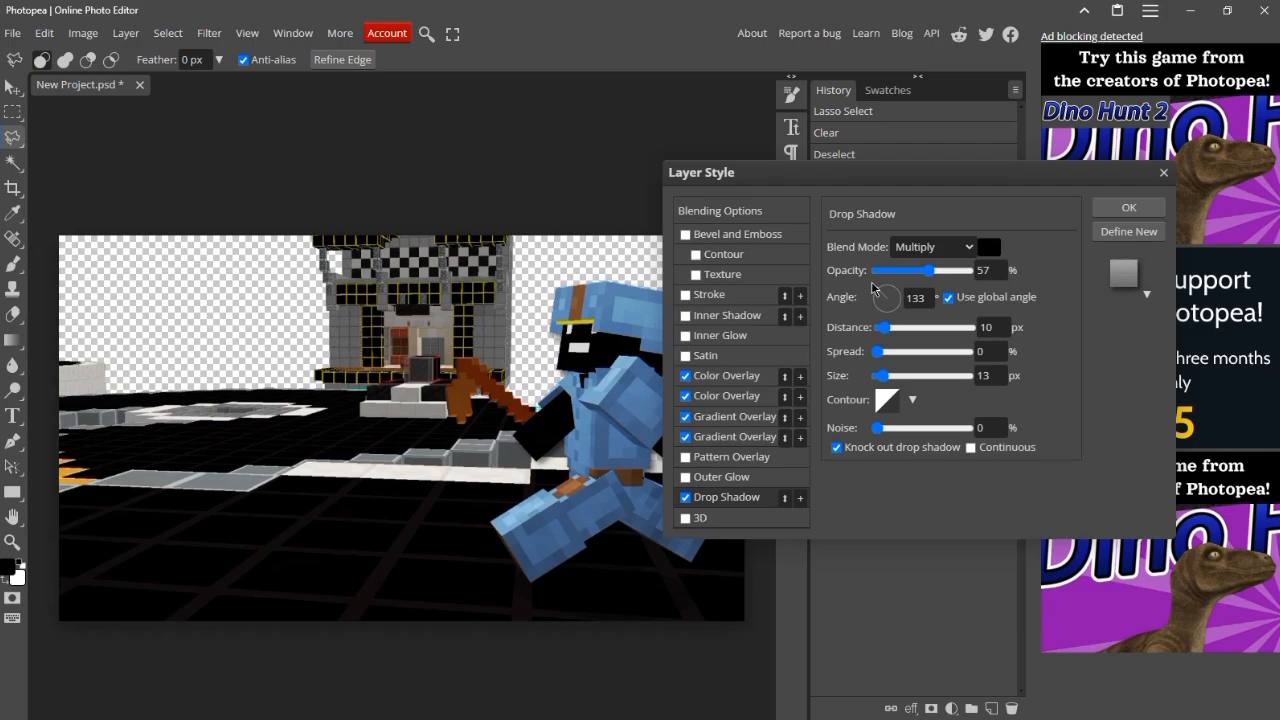
Step: Add a 1 px black outside Stroke at 45% opacity and apply the layer style to Layer 1
click(694, 298)
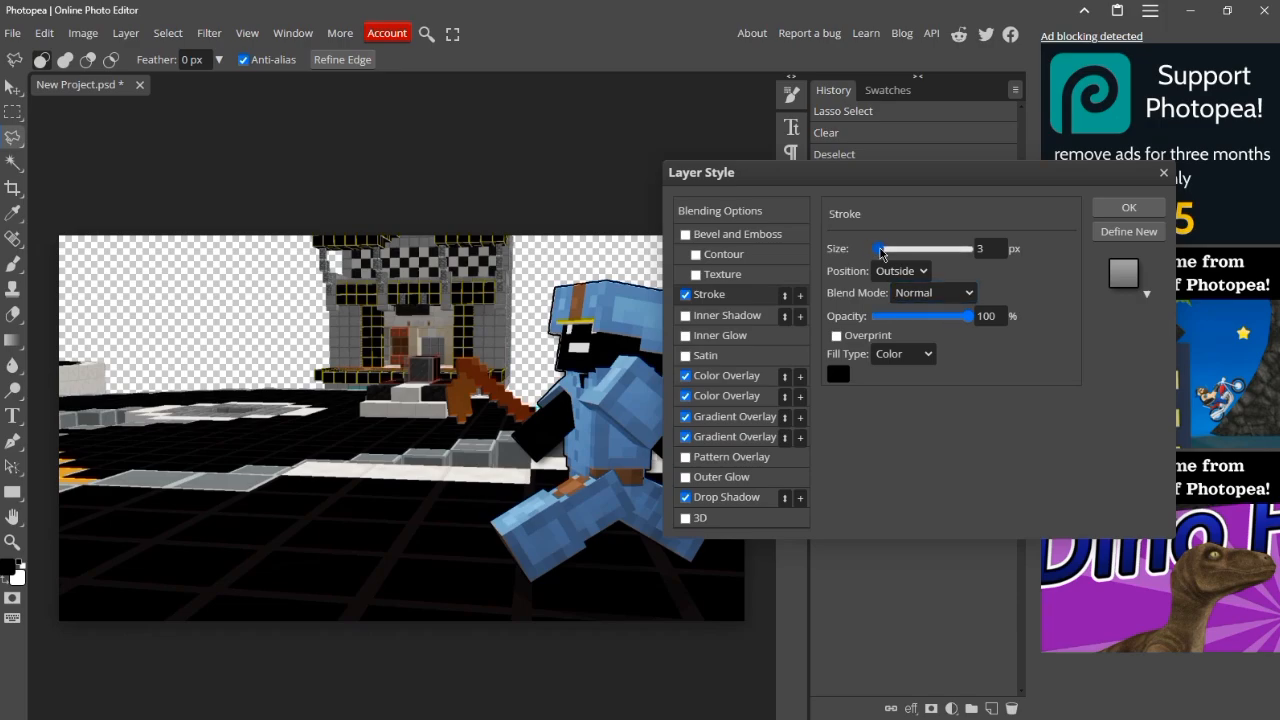
drag(879, 249, 821, 261)
double_click(986, 316)
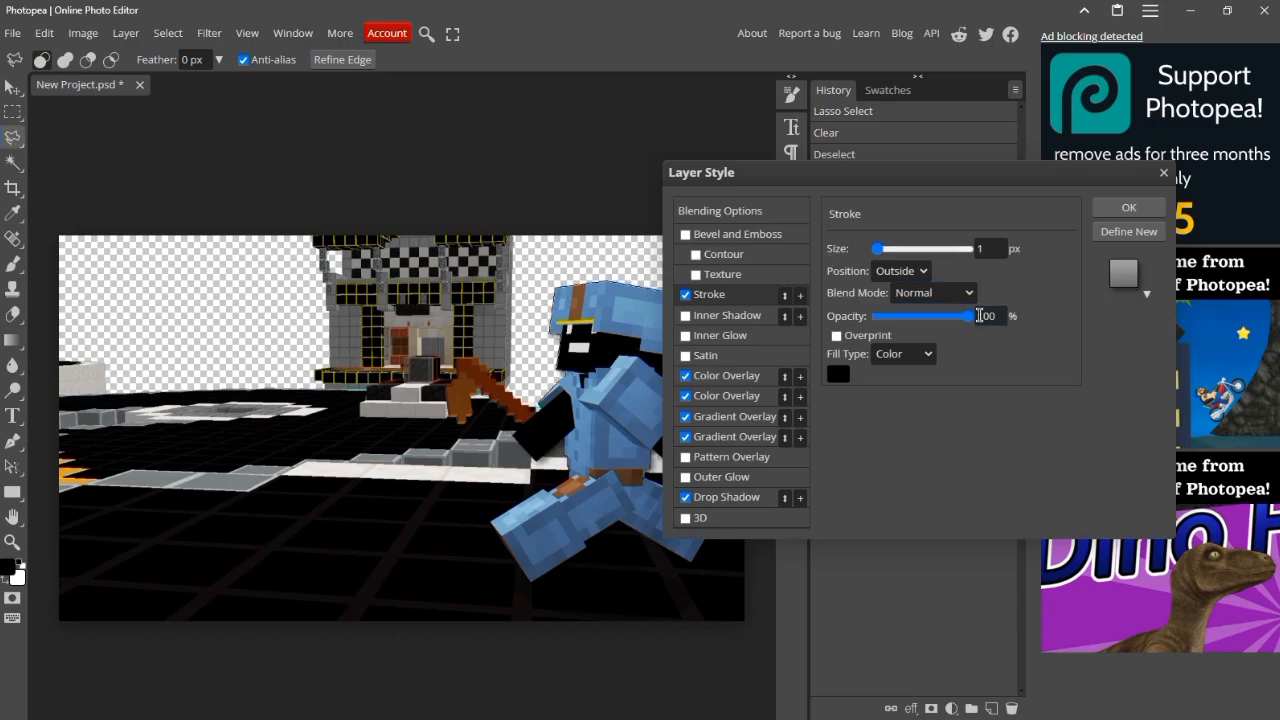
text(45)
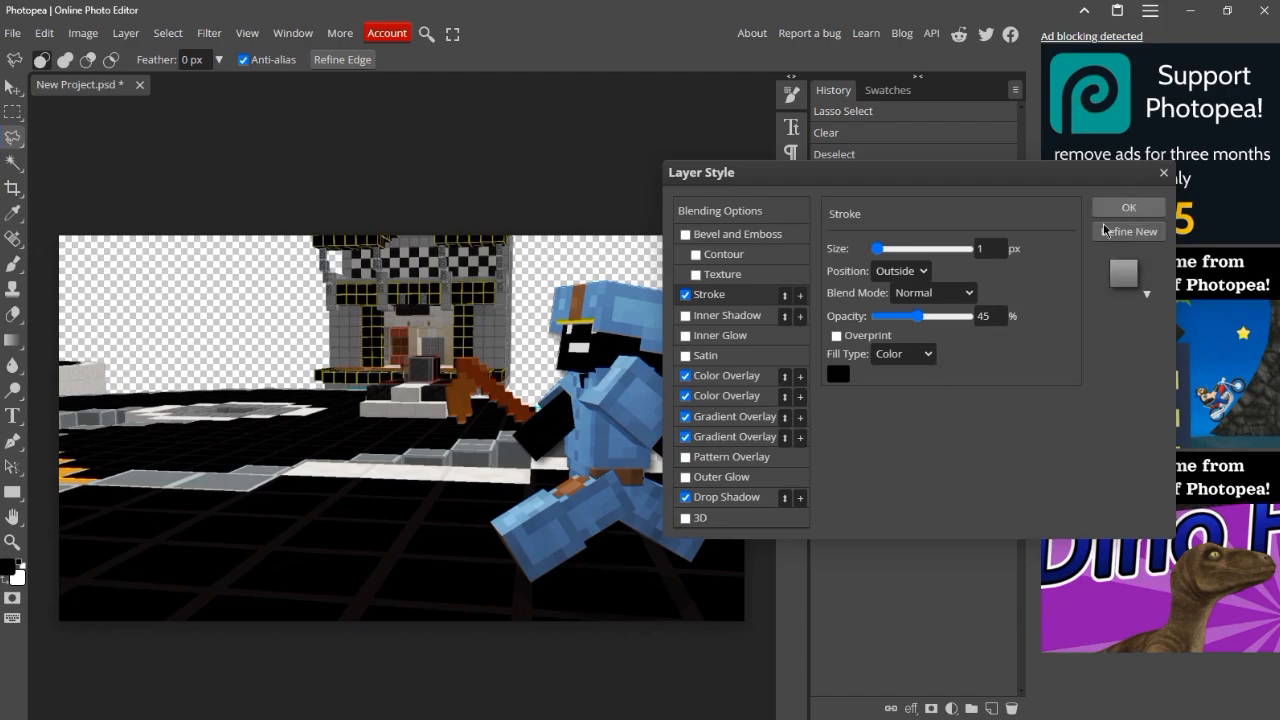
click(1129, 207)
Step: Give Layer 2 two Color Overlays, two Gradient Overlays, a Drop Shadow and a Stroke, and apply the style
right_click(873, 330)
click(905, 286)
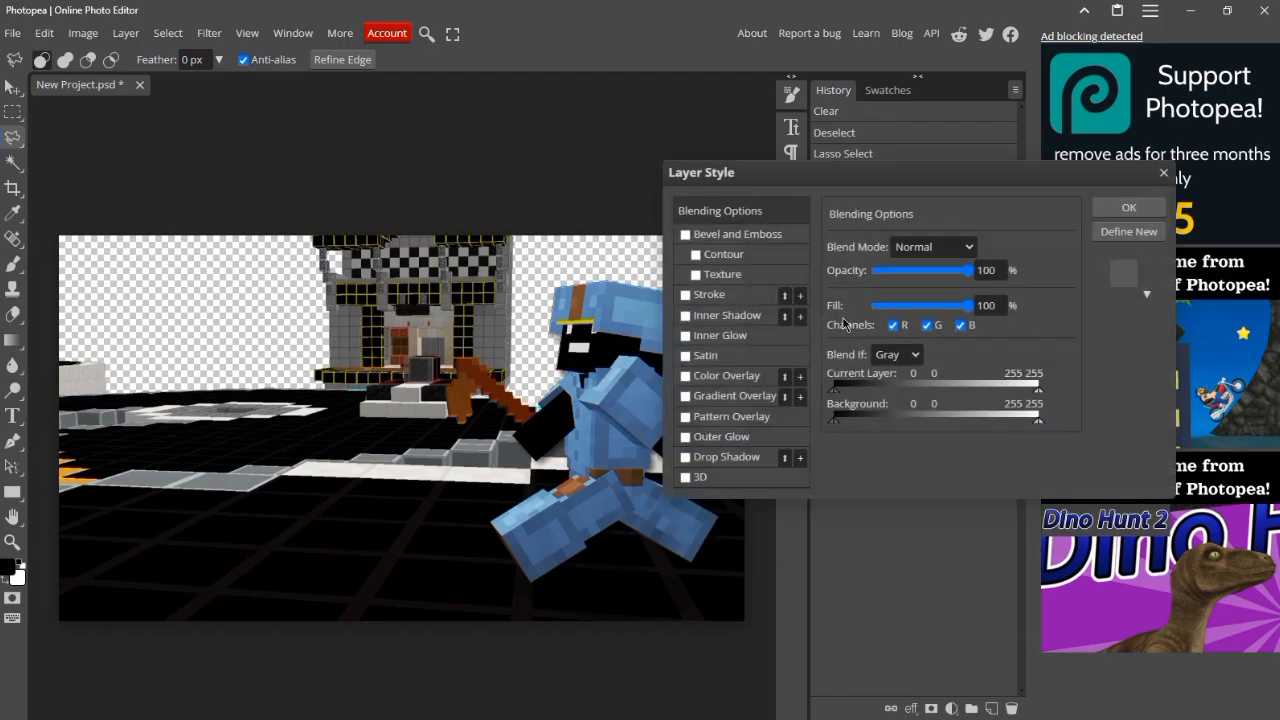
click(685, 397)
click(699, 376)
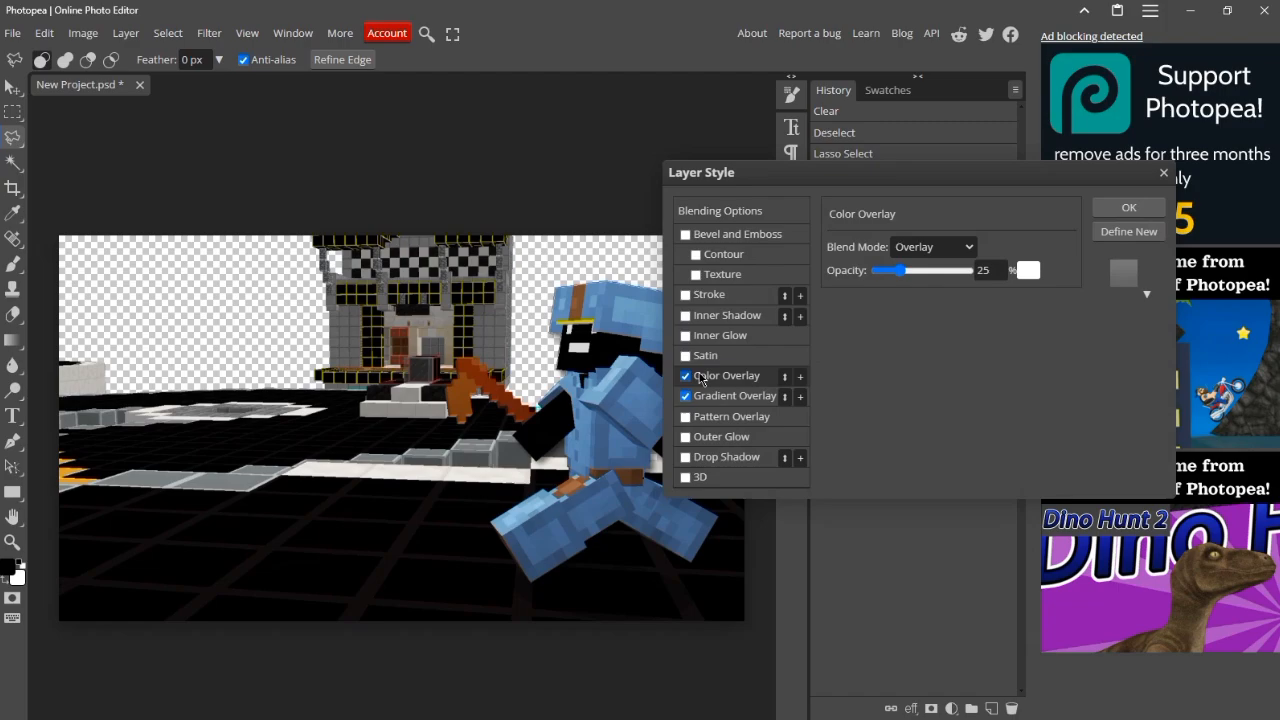
click(799, 397)
click(800, 378)
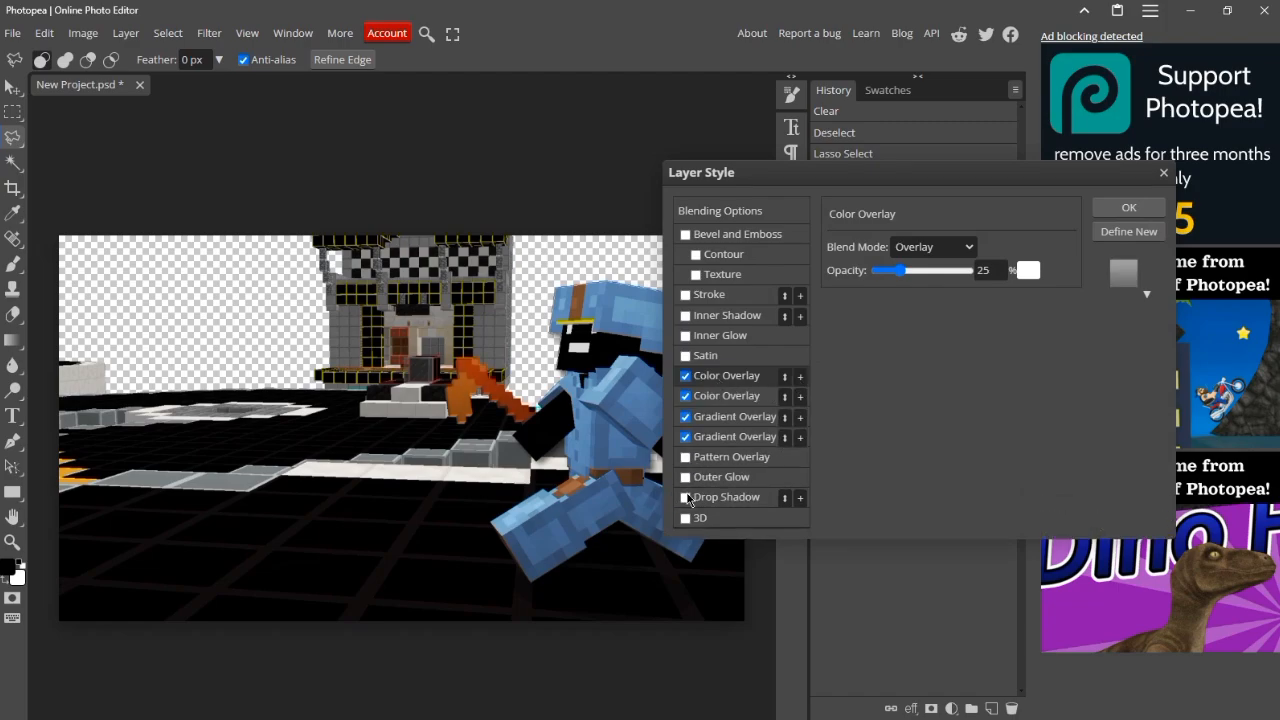
click(686, 498)
click(1124, 207)
Step: Apply one Color Overlay and one Gradient Overlay to the 2024-06-10_11.16.41 screenshot layer
right_click(898, 363)
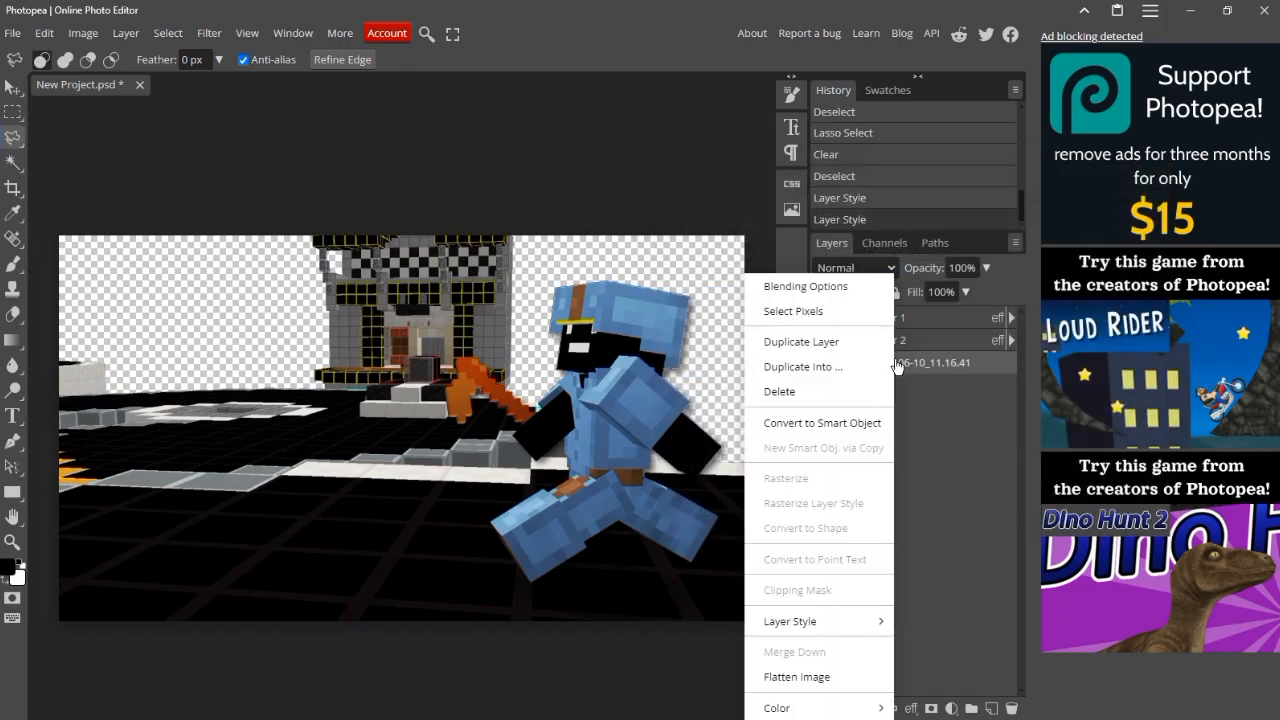
click(839, 292)
click(685, 377)
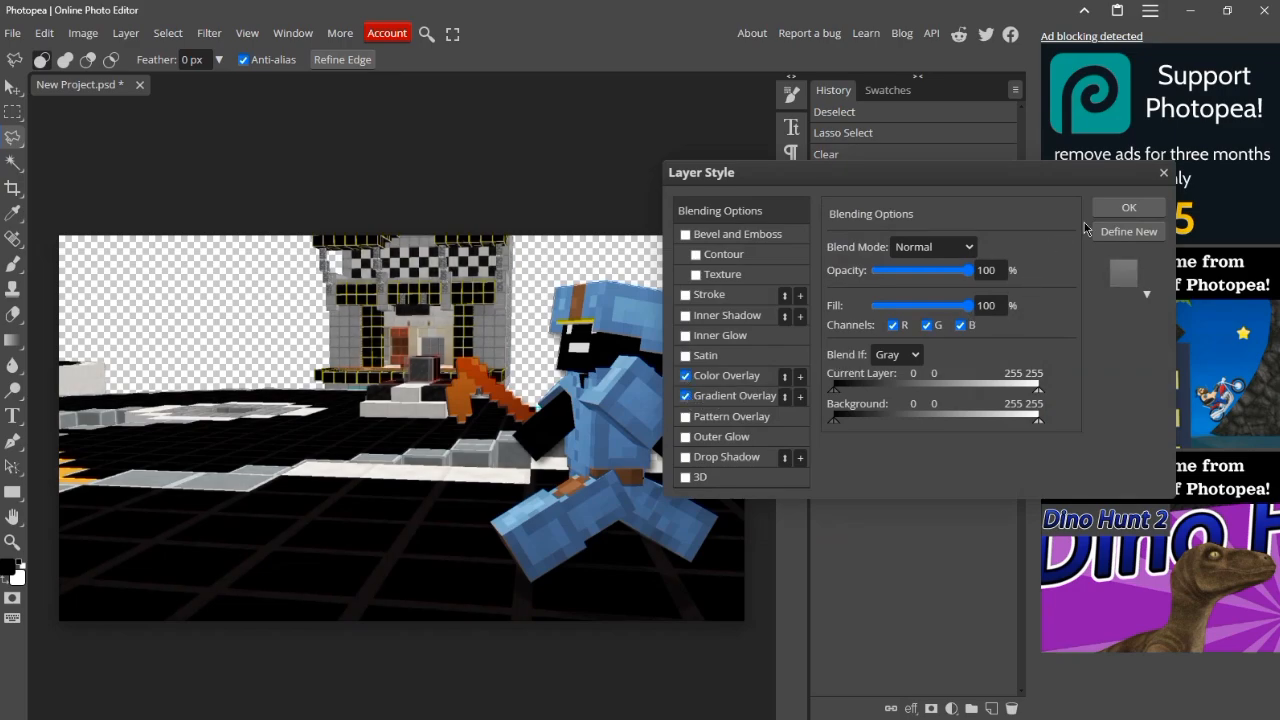
click(1127, 208)
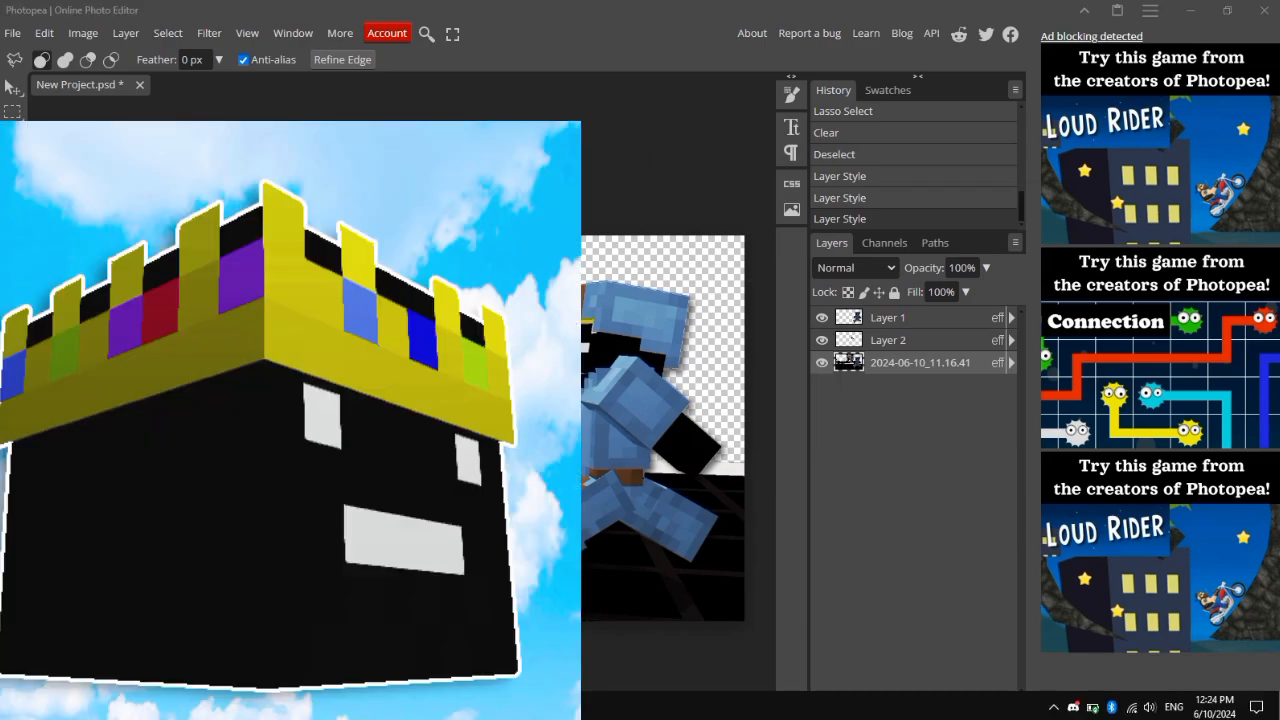
Step: Find the confetti_sky image in File Explorer and place it in the Photopea project beneath the screenshot layer
click(150, 707)
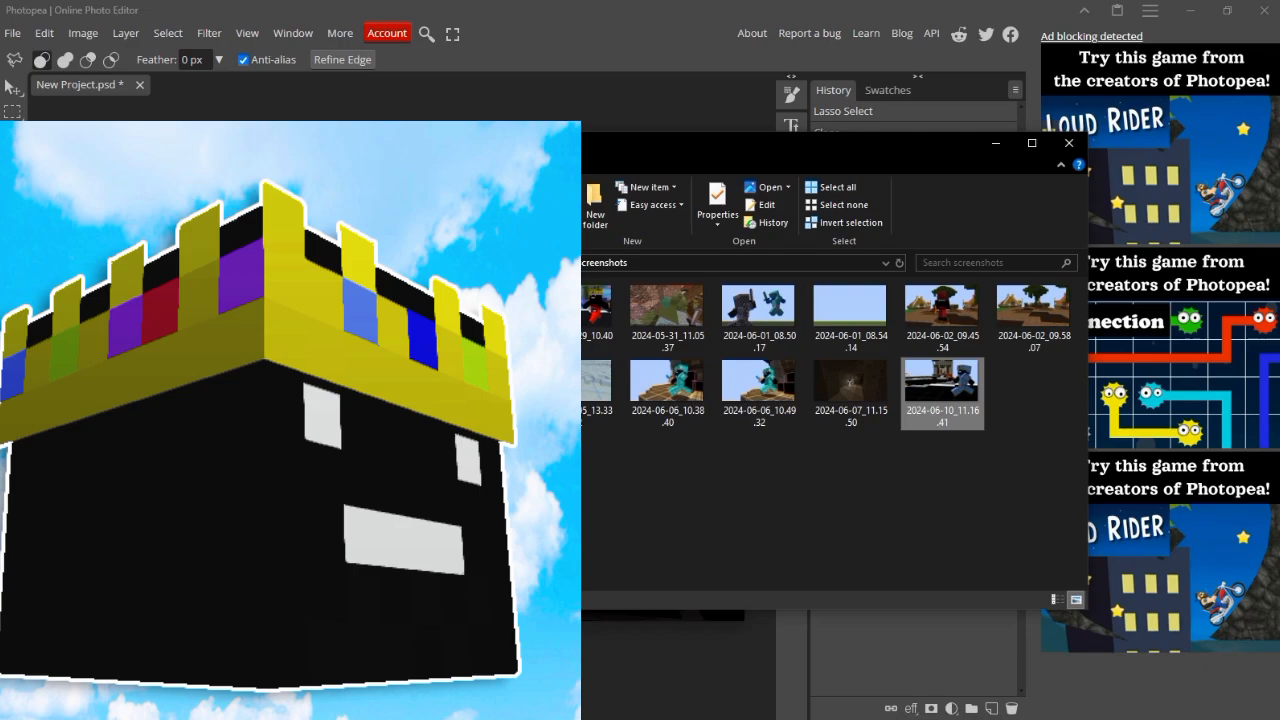
click(345, 385)
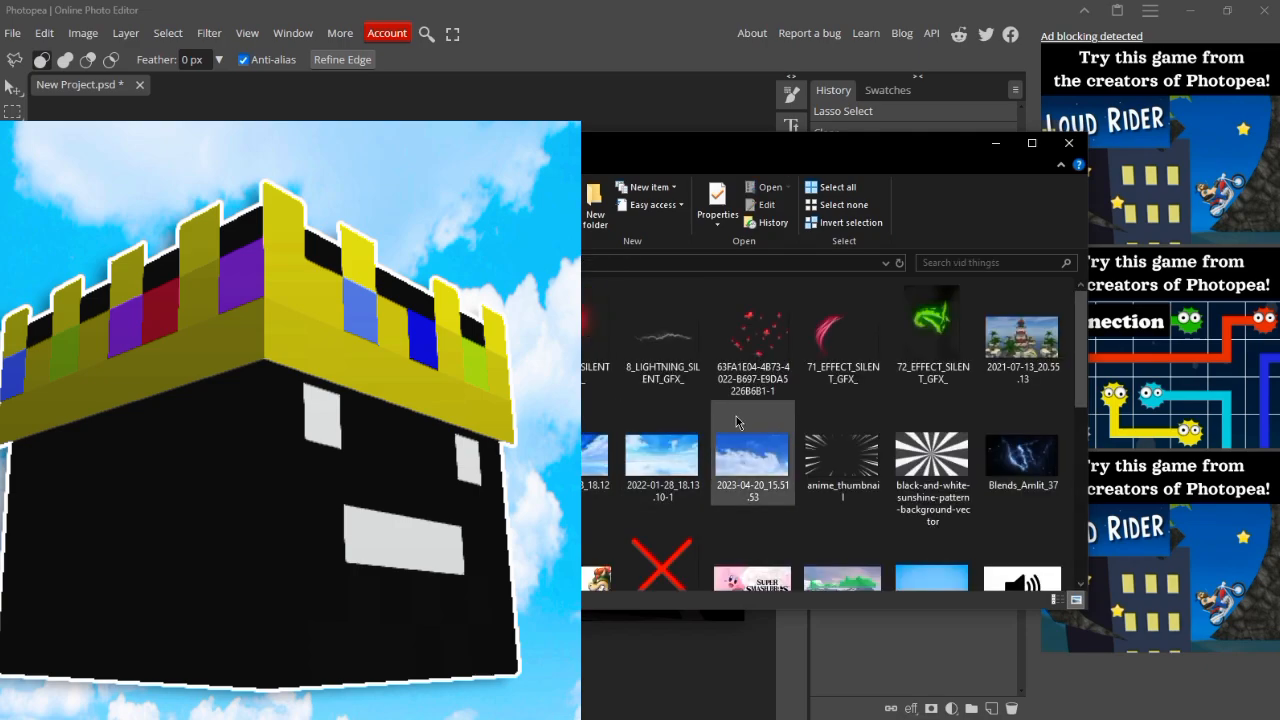
scroll(735, 422, down, 3)
scroll(629, 399, up, 1)
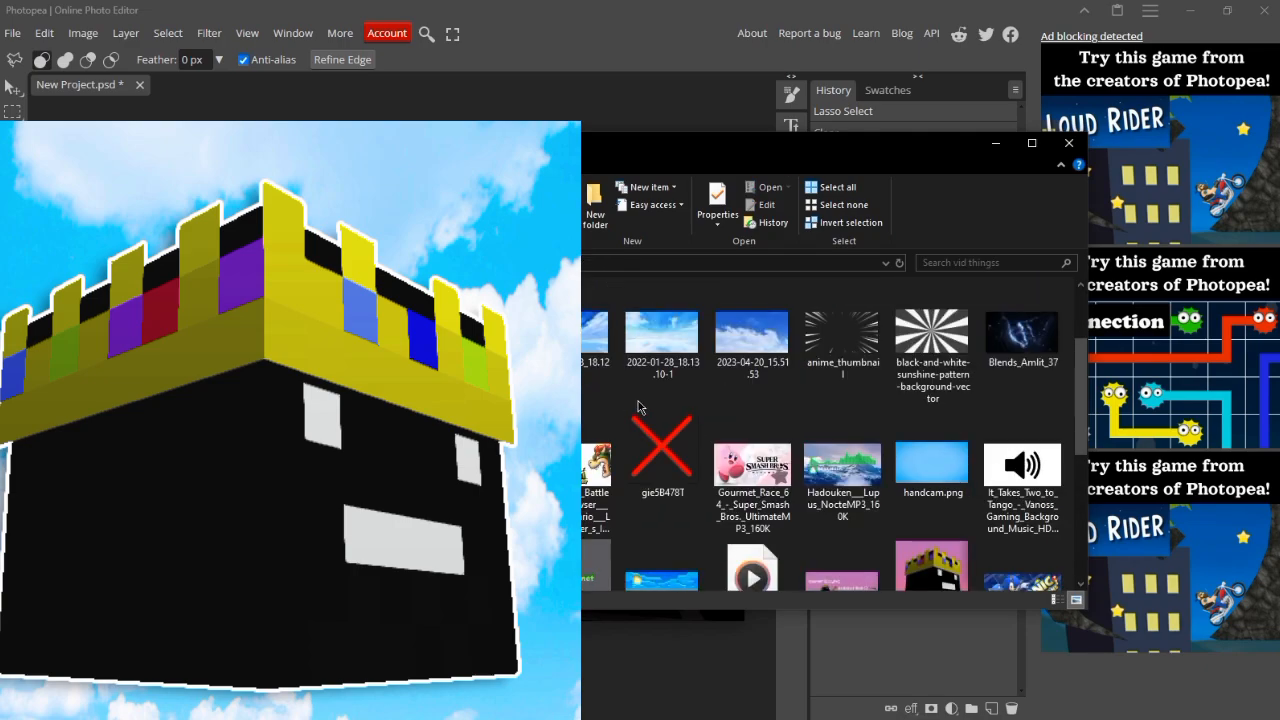
drag(481, 463, 922, 637)
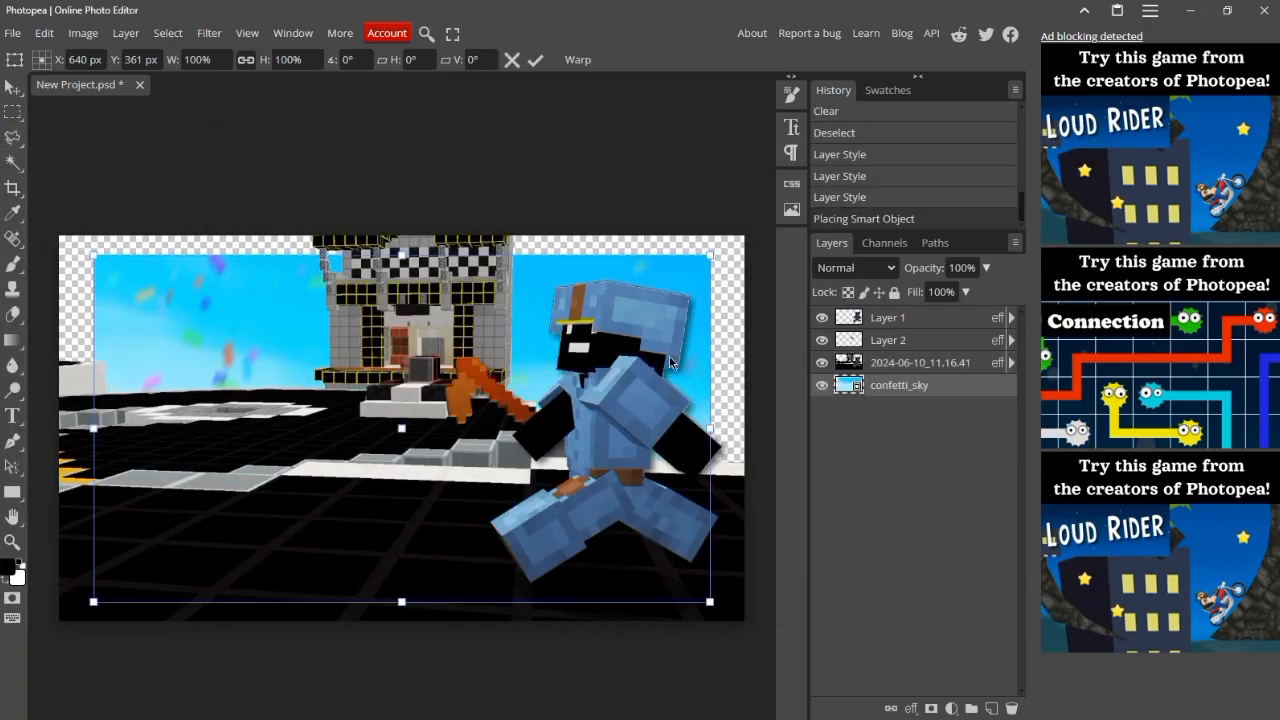
Step: Scale confetti_sky to 111.3% so it spans the canvas width and covers the empty sky, and rasterize the layer
drag(711, 256, 744, 236)
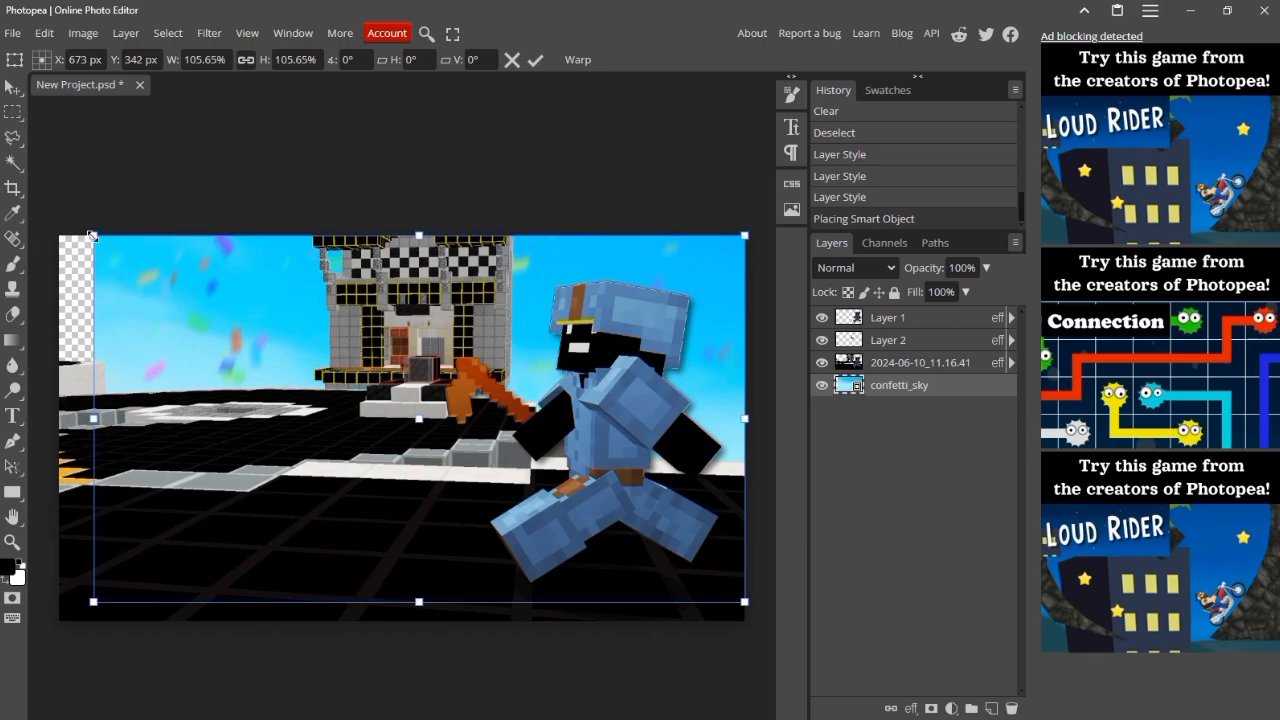
drag(91, 235, 46, 231)
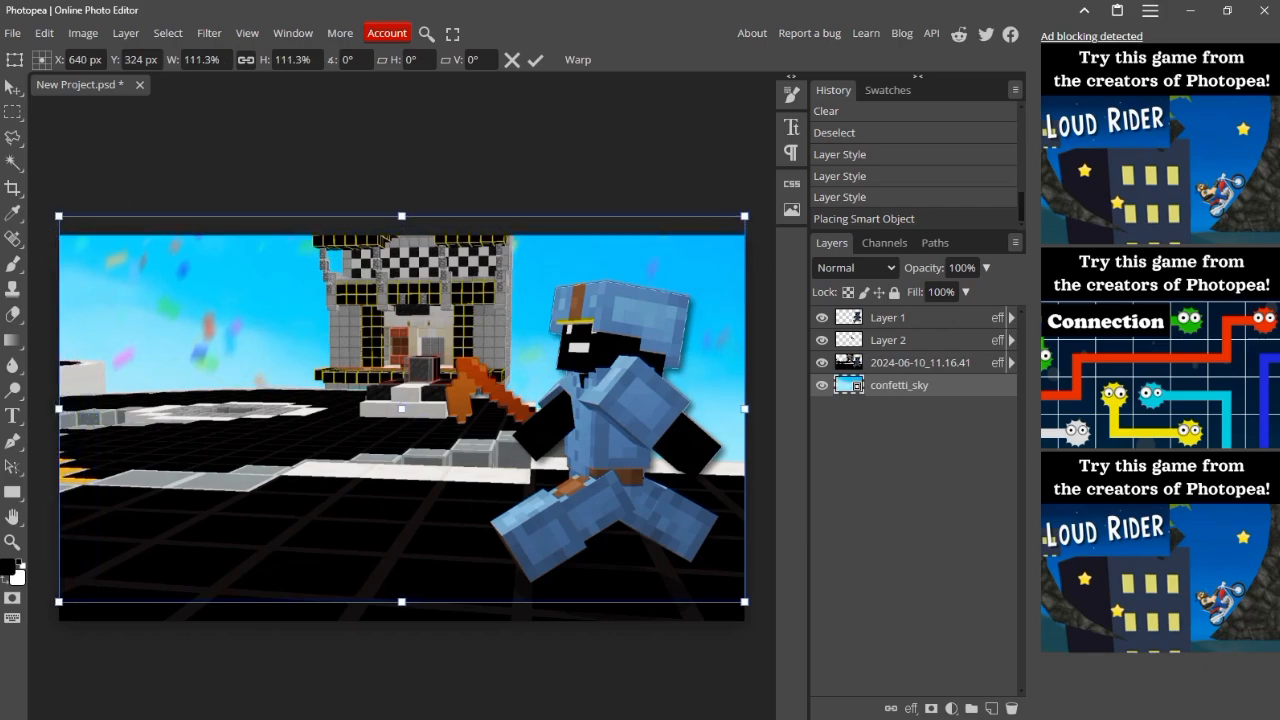
key(Return)
right_click(865, 390)
click(910, 487)
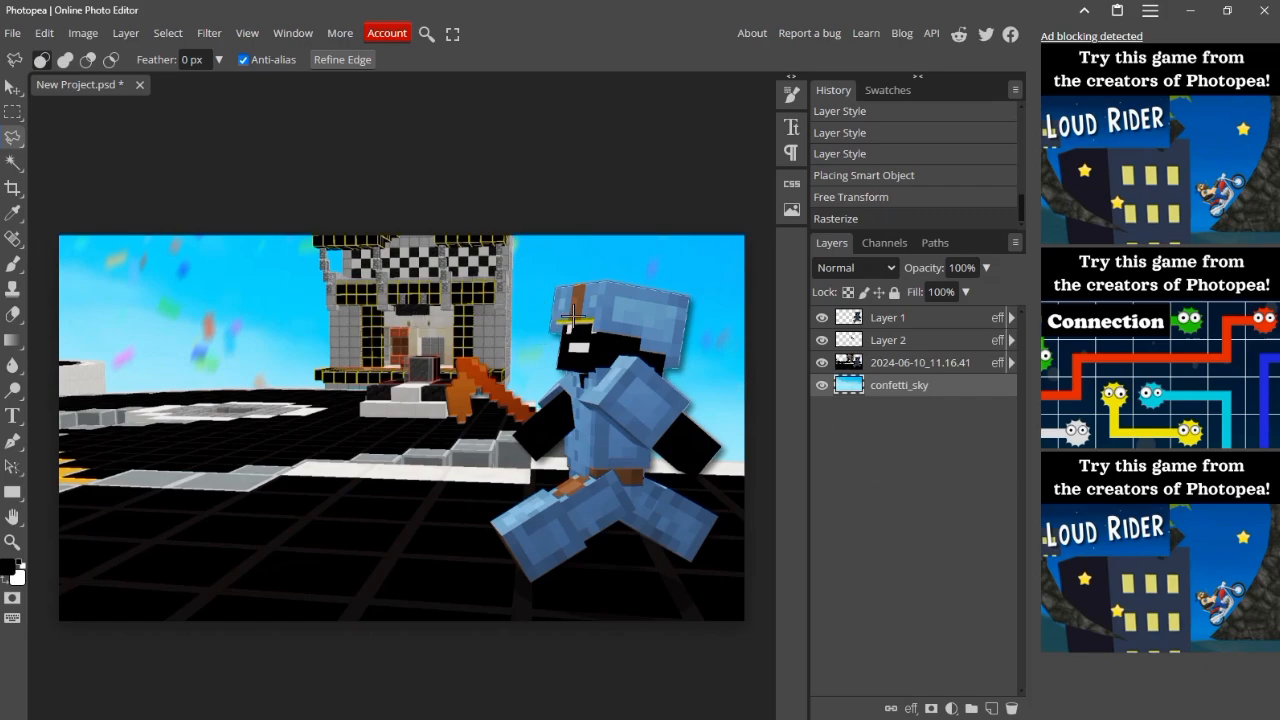
Step: Duplicate Layer 1 and Layer 2 together
click(885, 317)
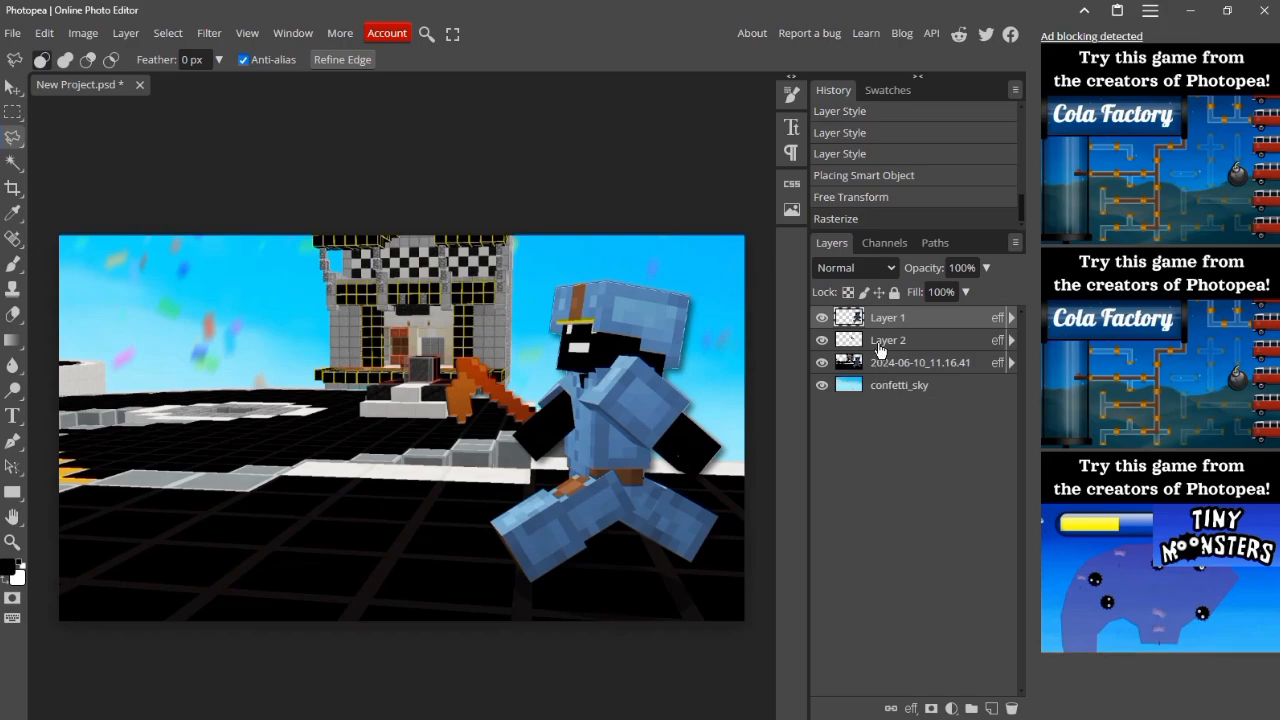
shift+click(880, 344)
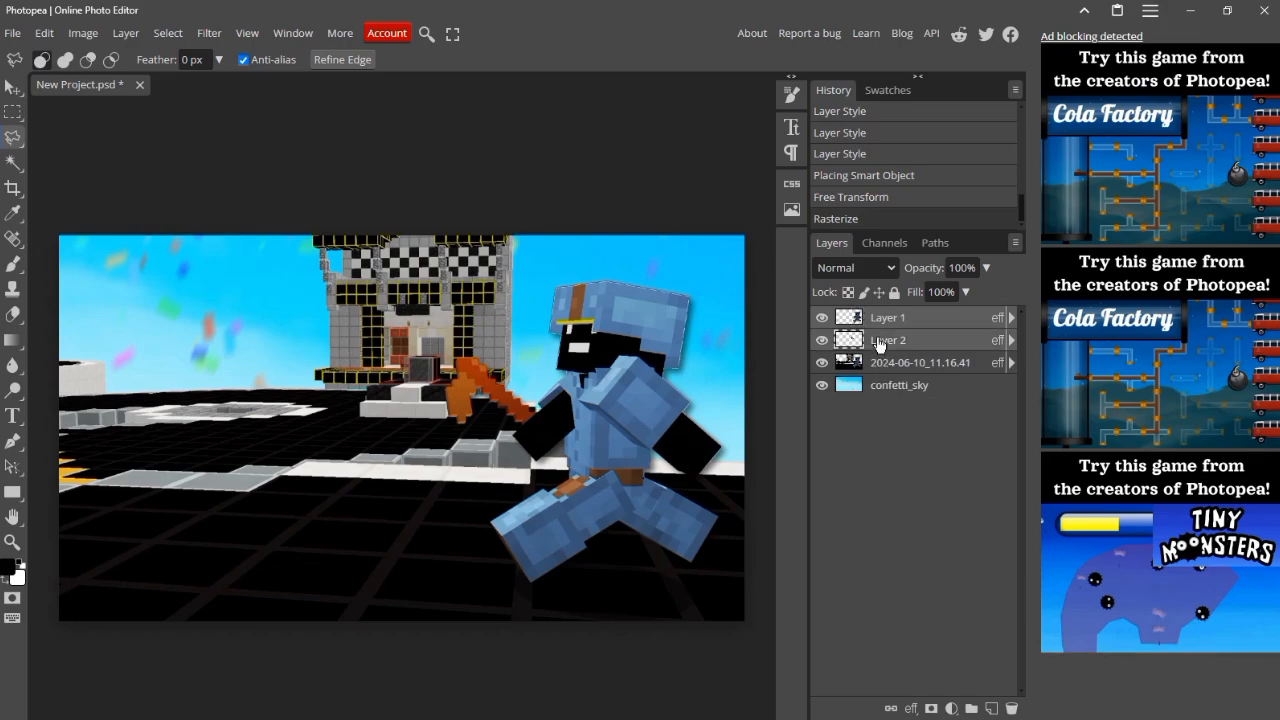
key(ctrl+j)
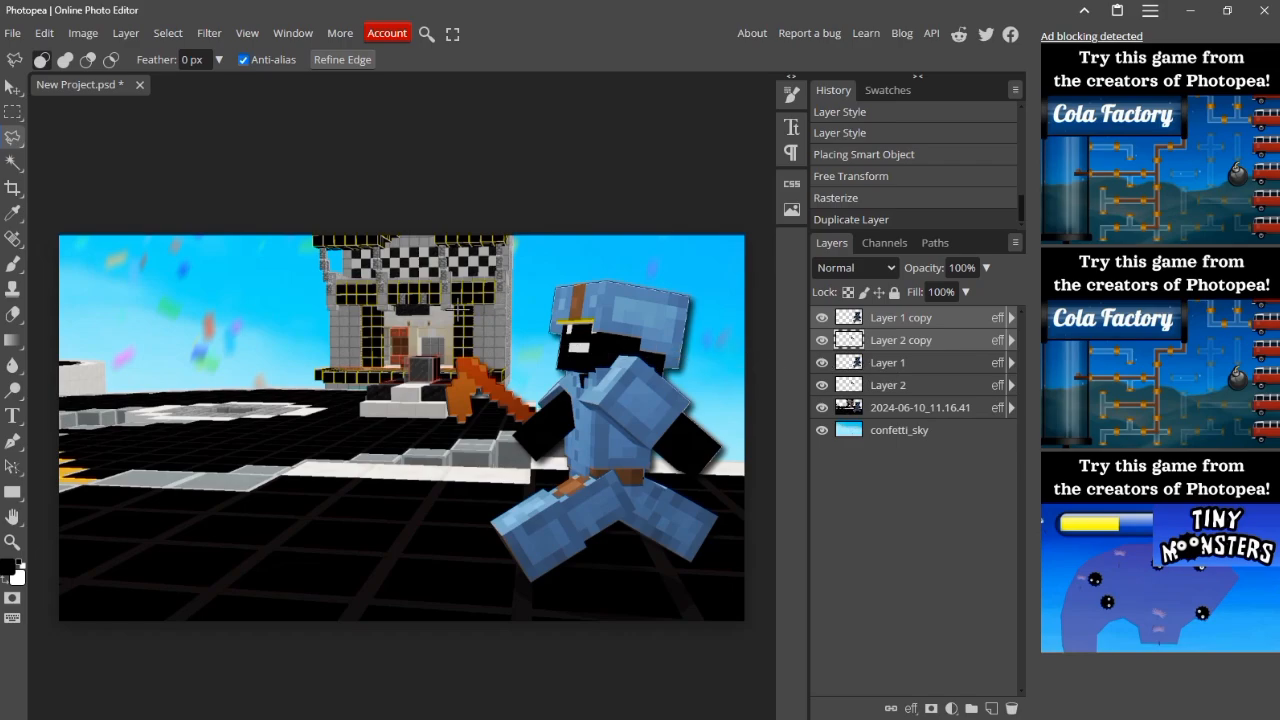
Step: Shift the two copied layers slightly to the right of the original character and reorder them beneath Layer 2
click(12, 88)
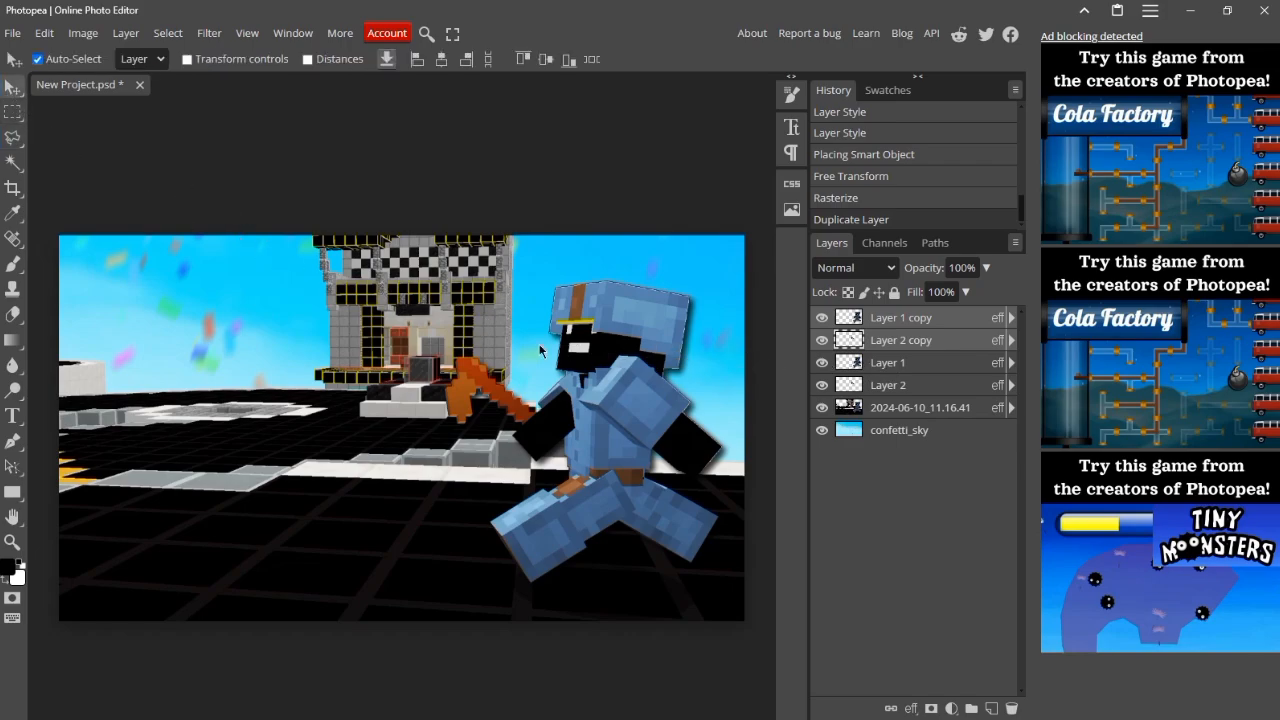
drag(588, 363, 645, 374)
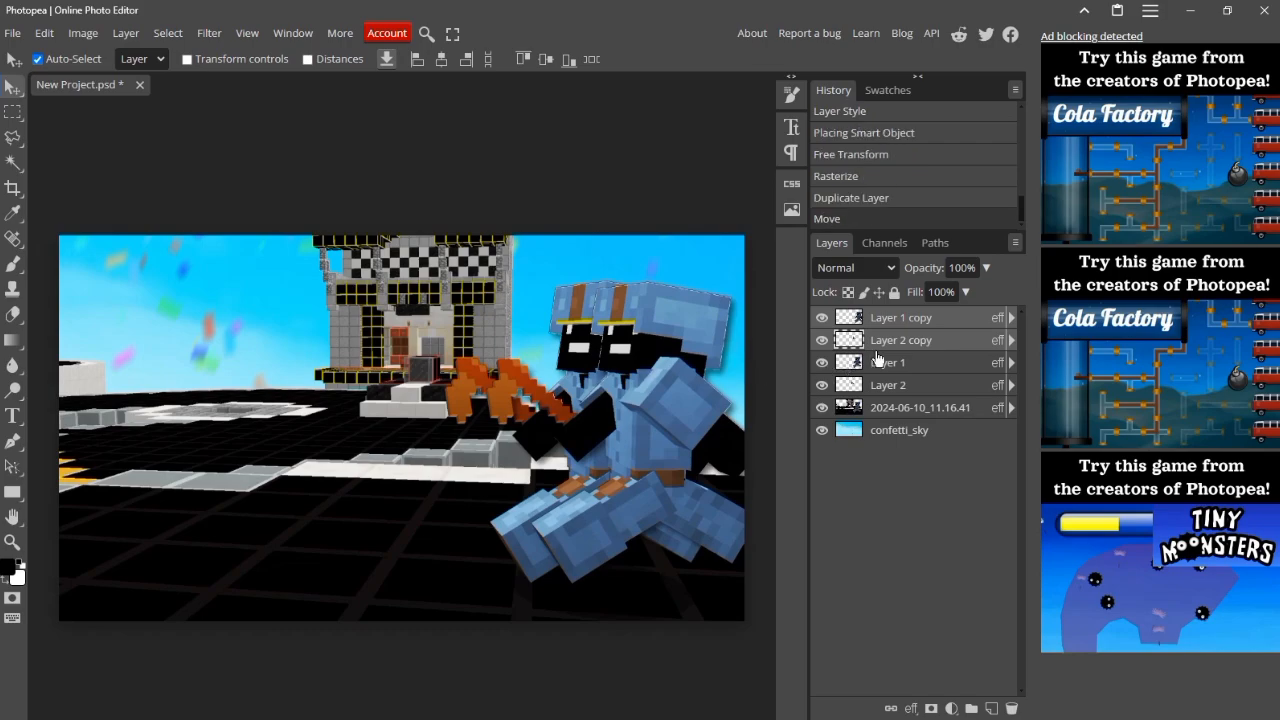
drag(905, 330, 900, 400)
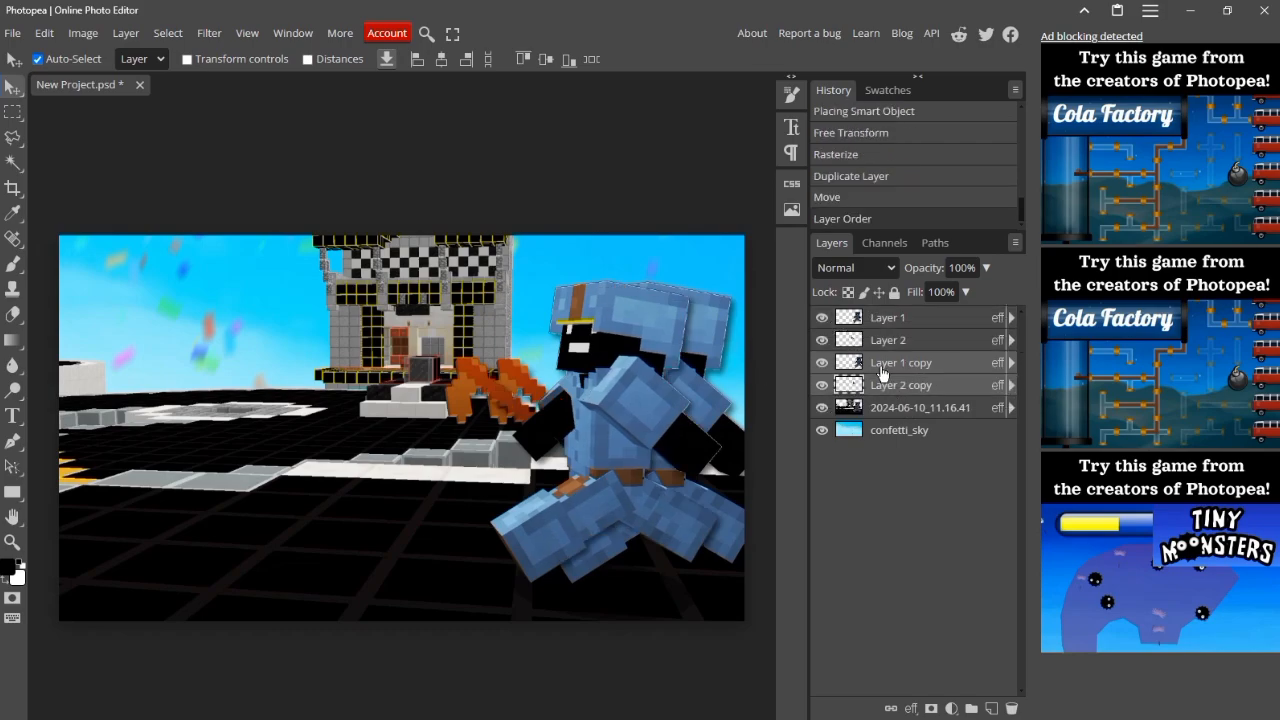
Step: Apply a Motion Blur with angle 0° and distance 100 px to the two copied layers and nudge them slightly
click(209, 33)
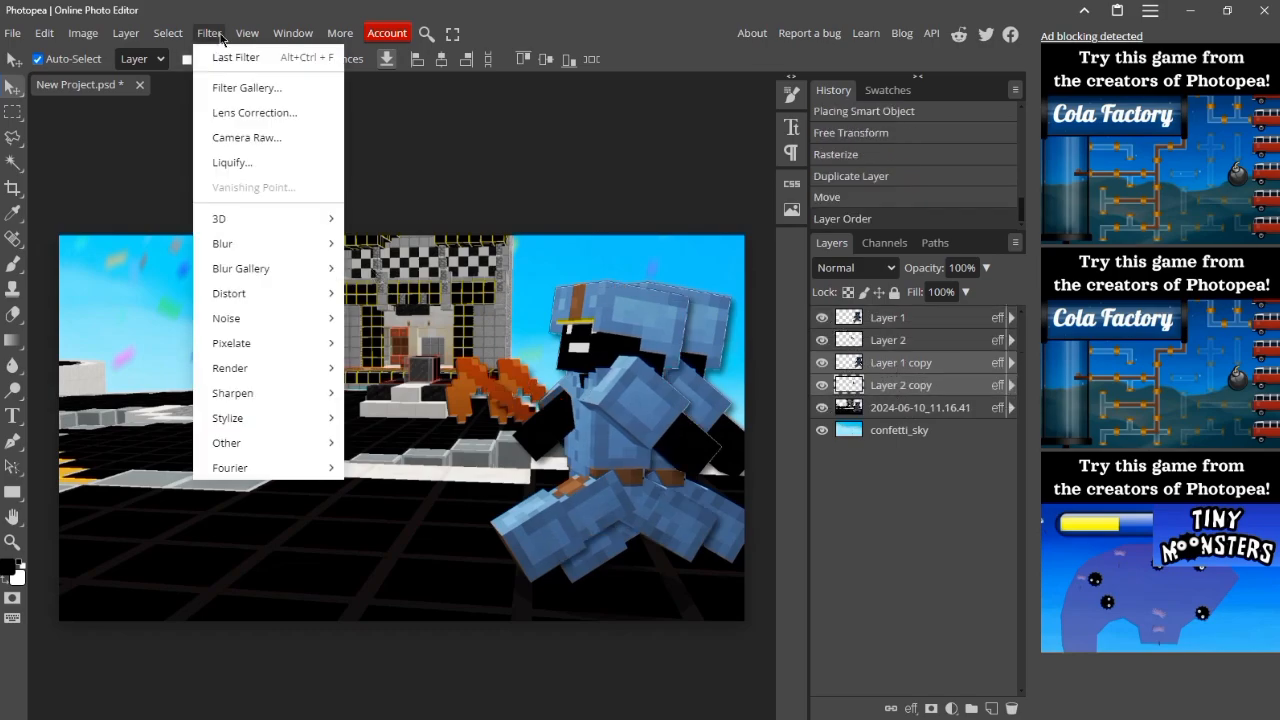
mouse_move(268, 244)
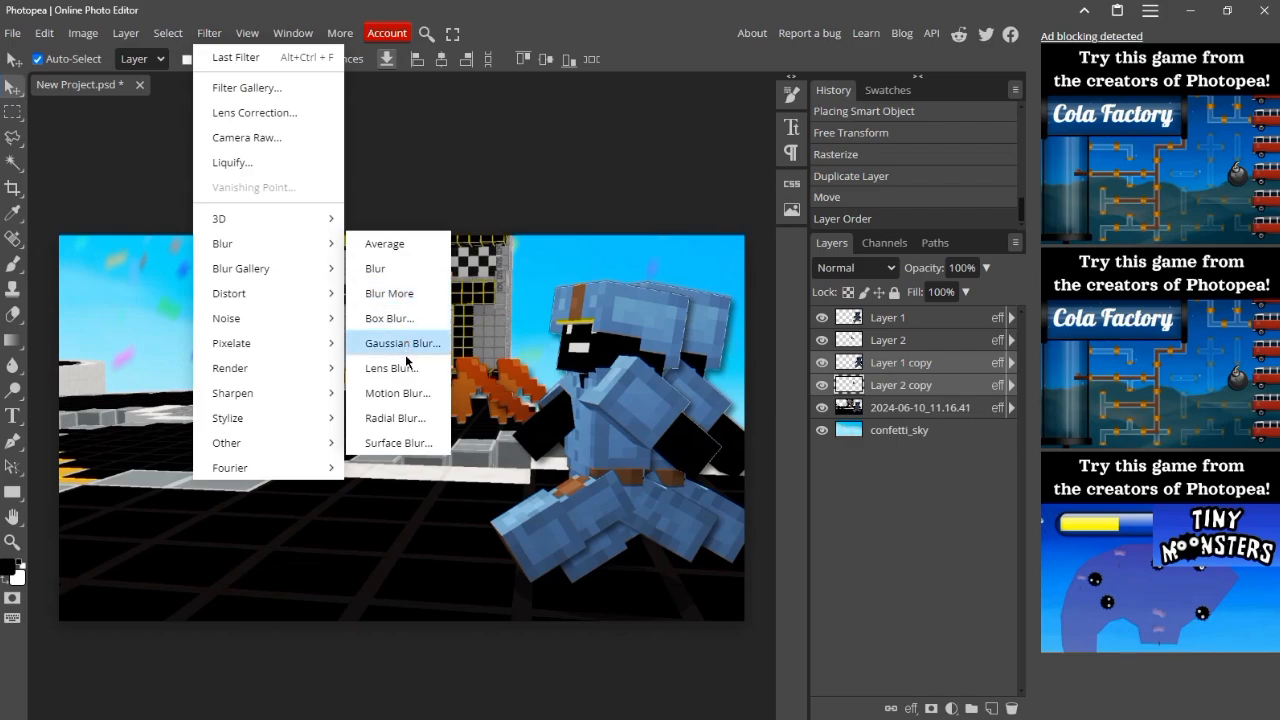
click(401, 395)
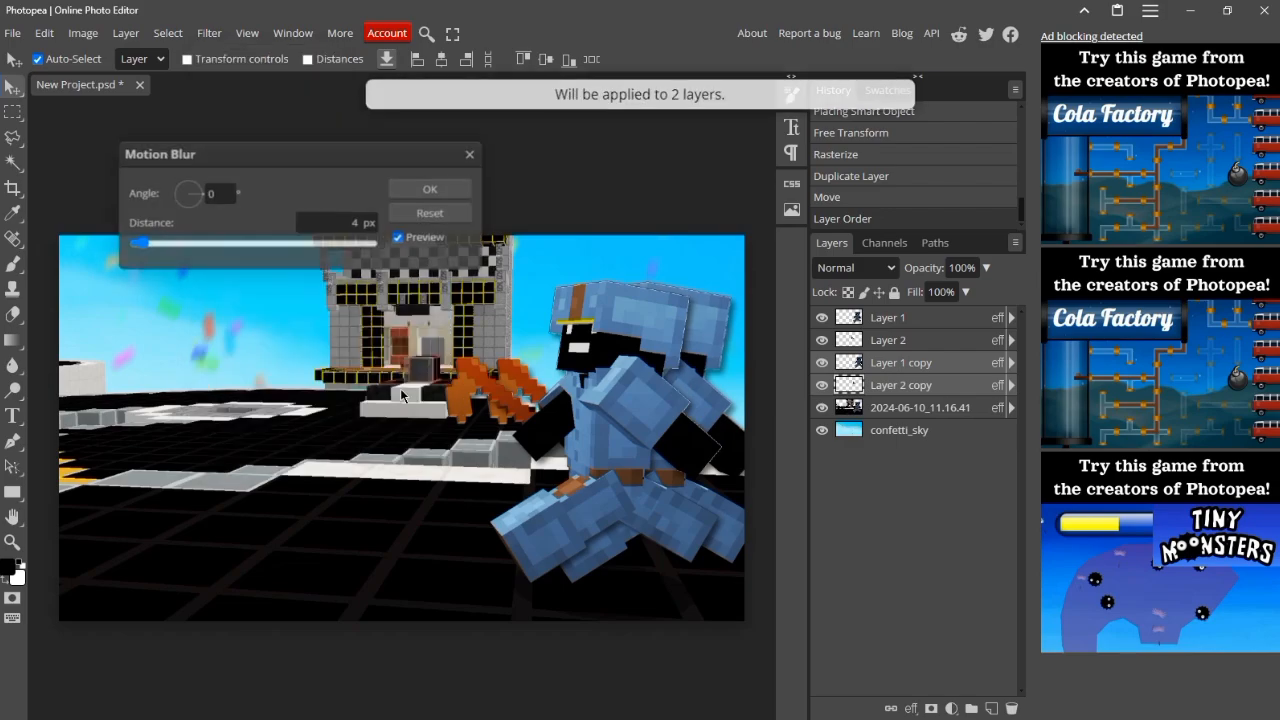
click(220, 193)
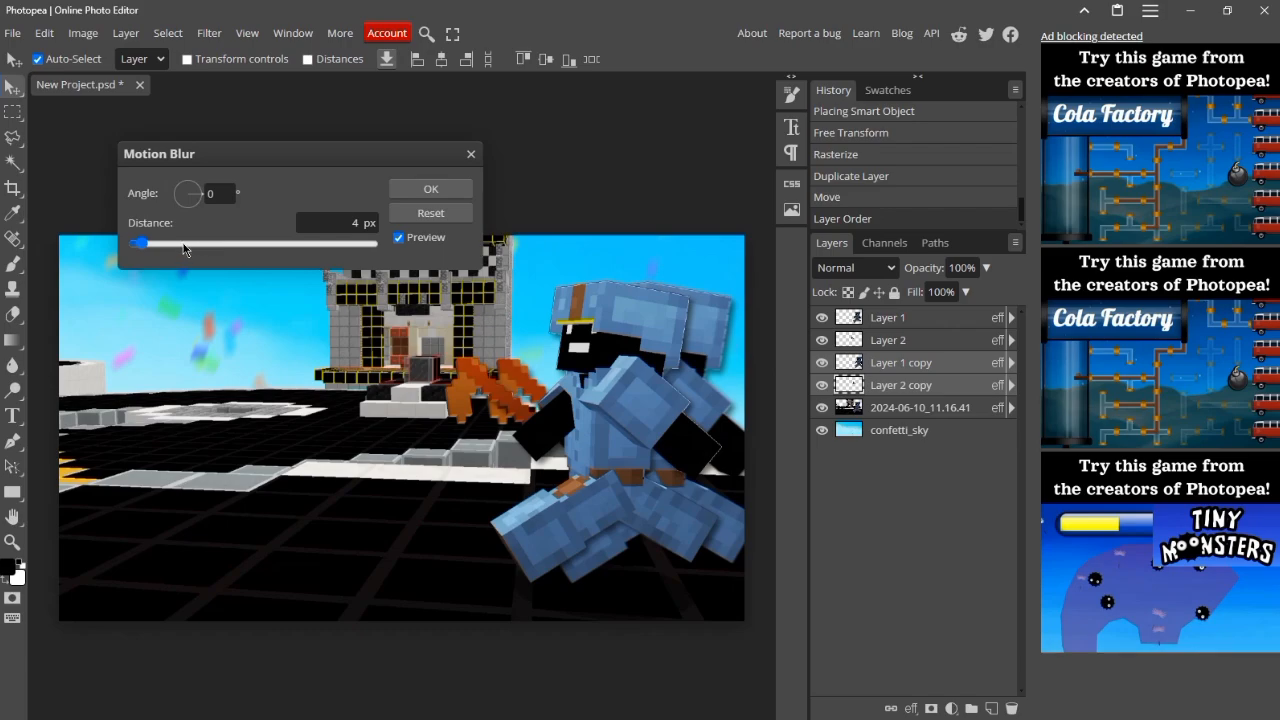
drag(514, 242, 620, 242)
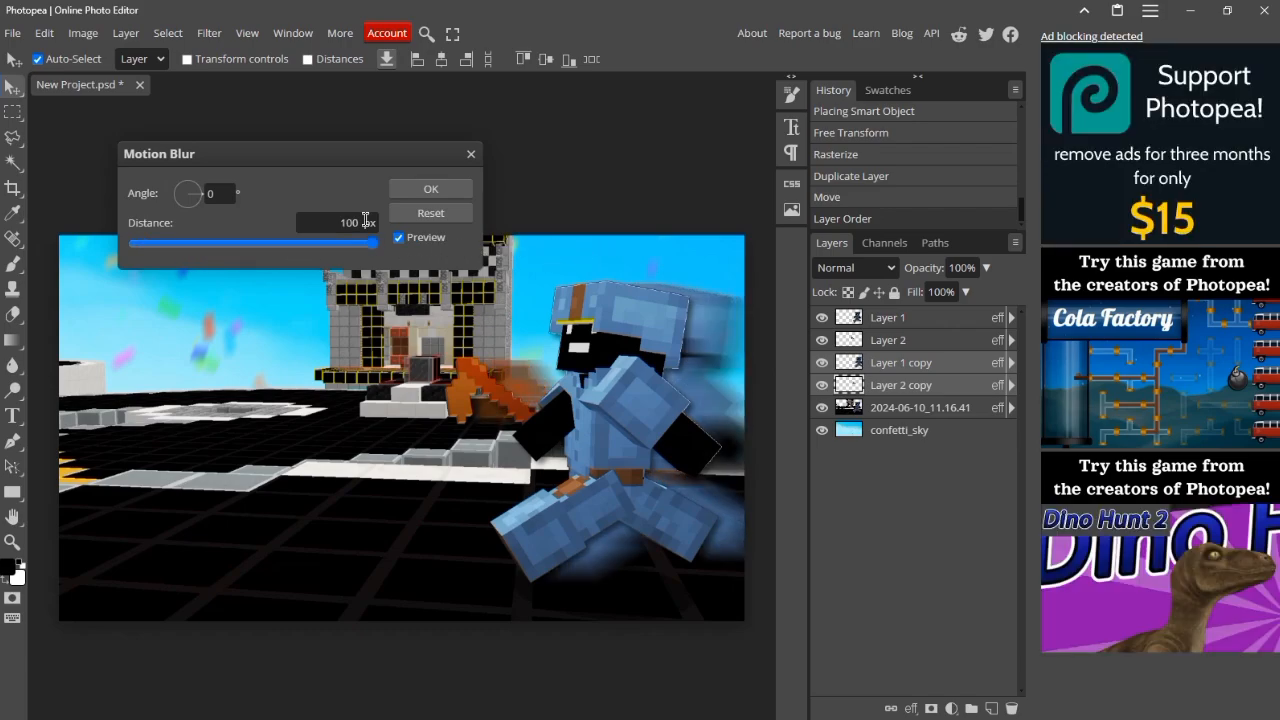
click(466, 187)
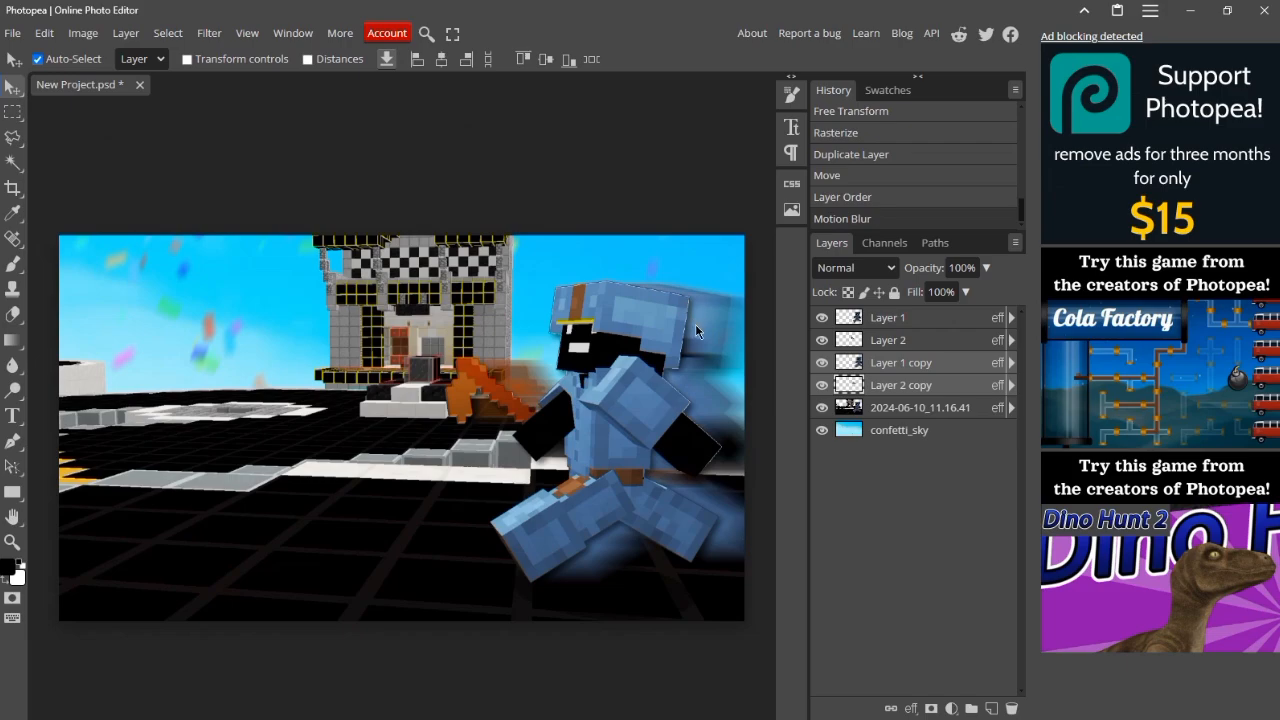
drag(699, 382, 699, 387)
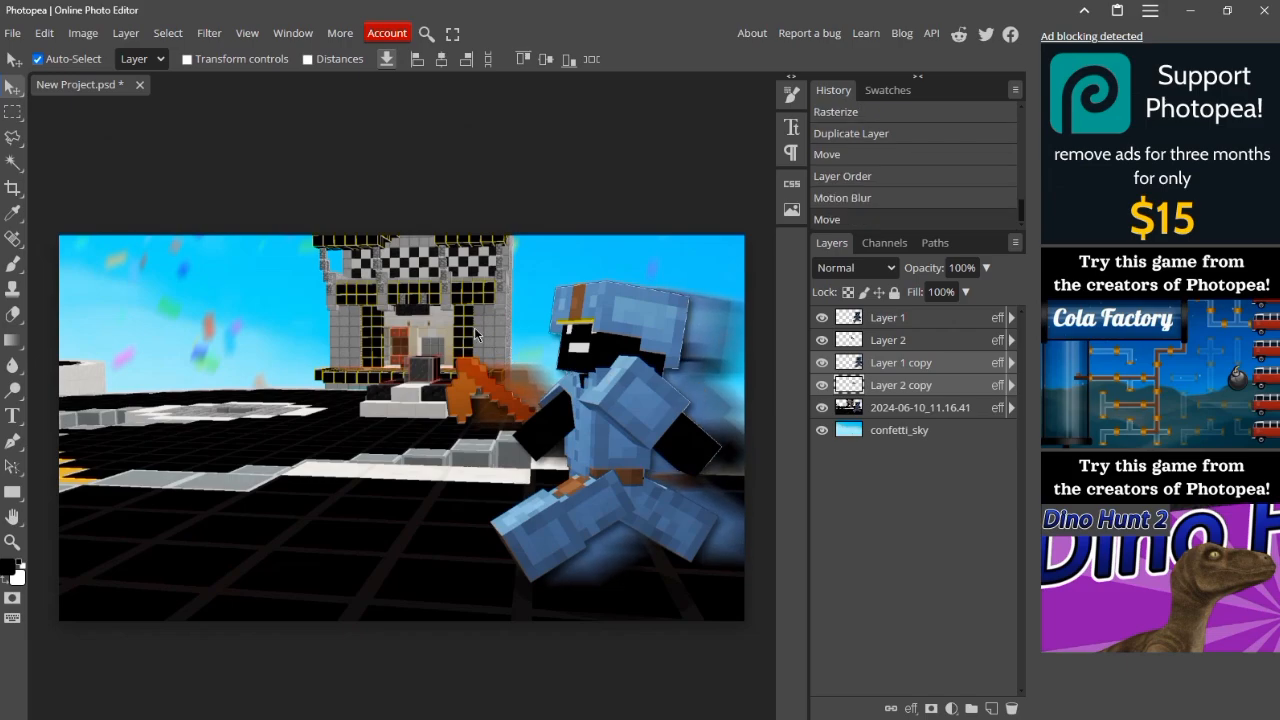
Step: Clear a rectangular area over the character's front half from Layer 1 copy and Layer 2 copy, keeping only the blur behind him, and deselect
click(12, 115)
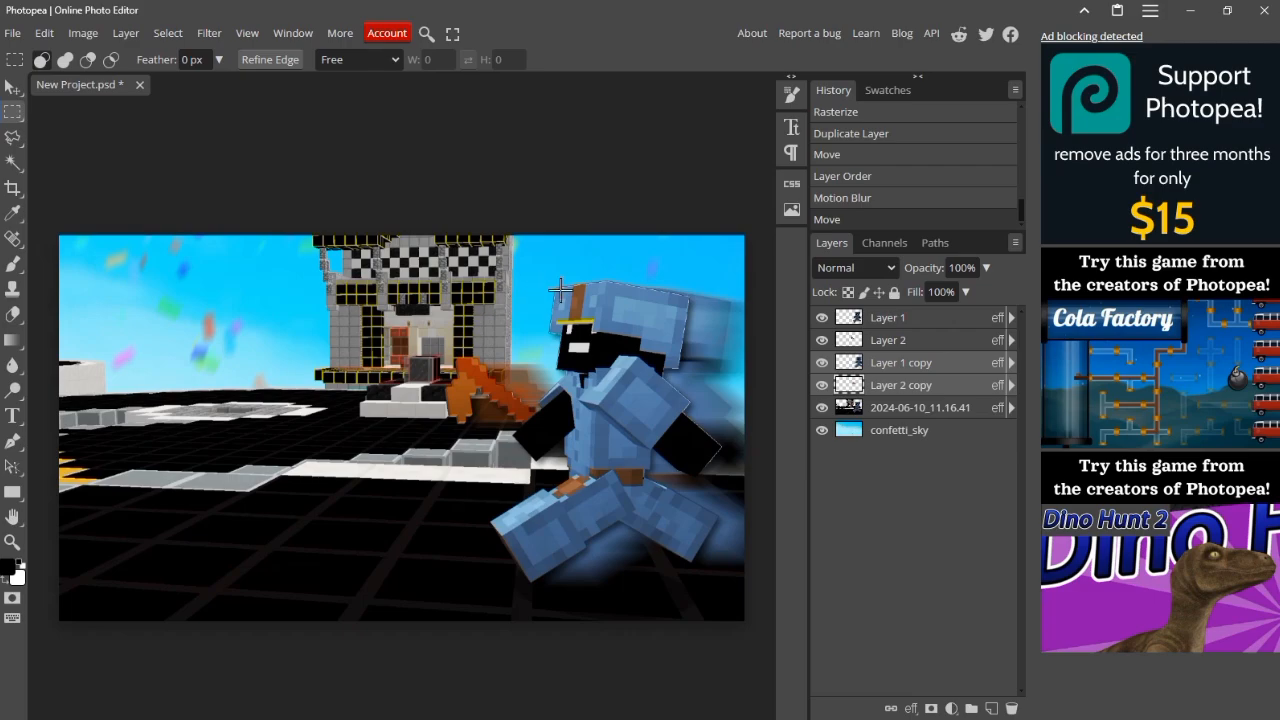
drag(428, 275, 642, 591)
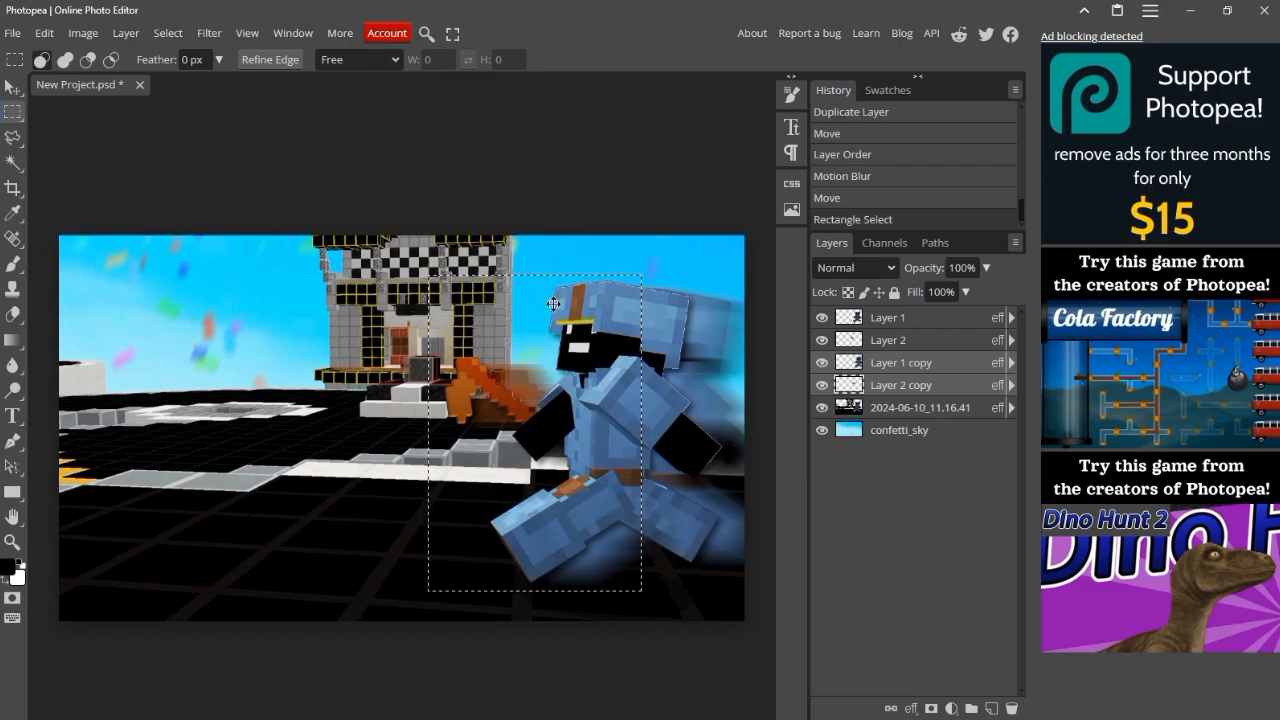
key(ctrl+x)
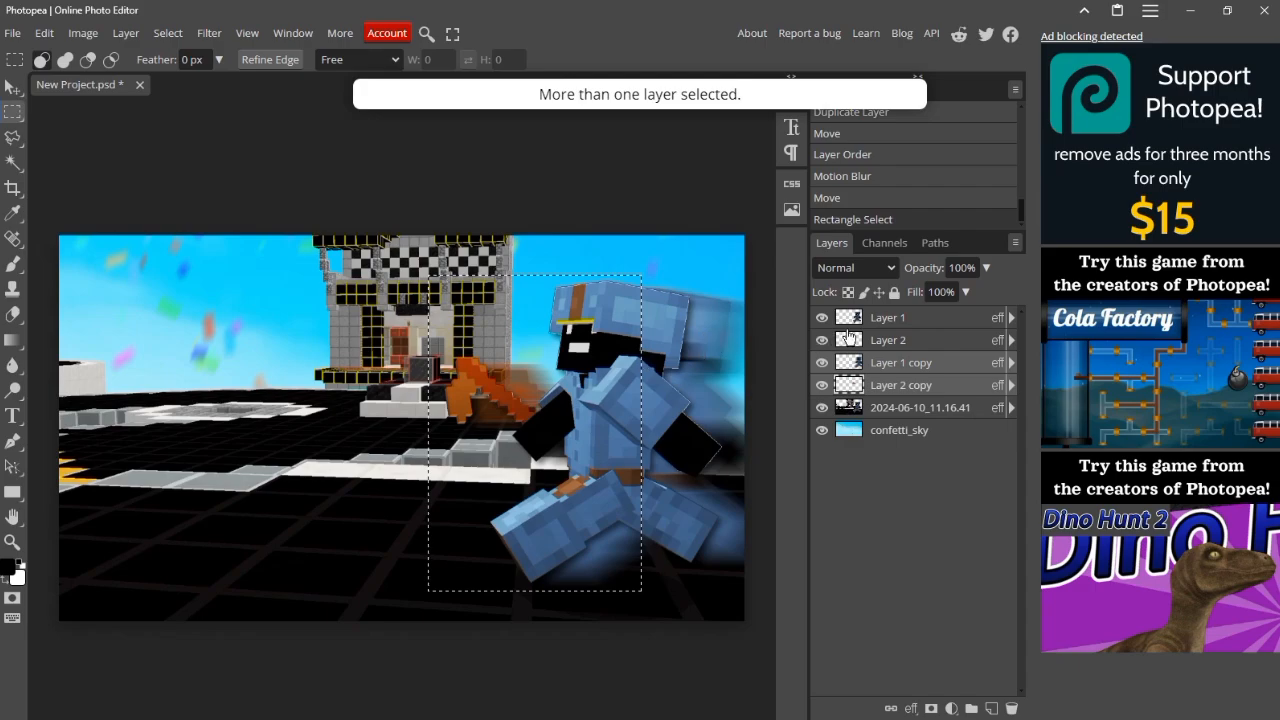
click(885, 363)
key(Delete)
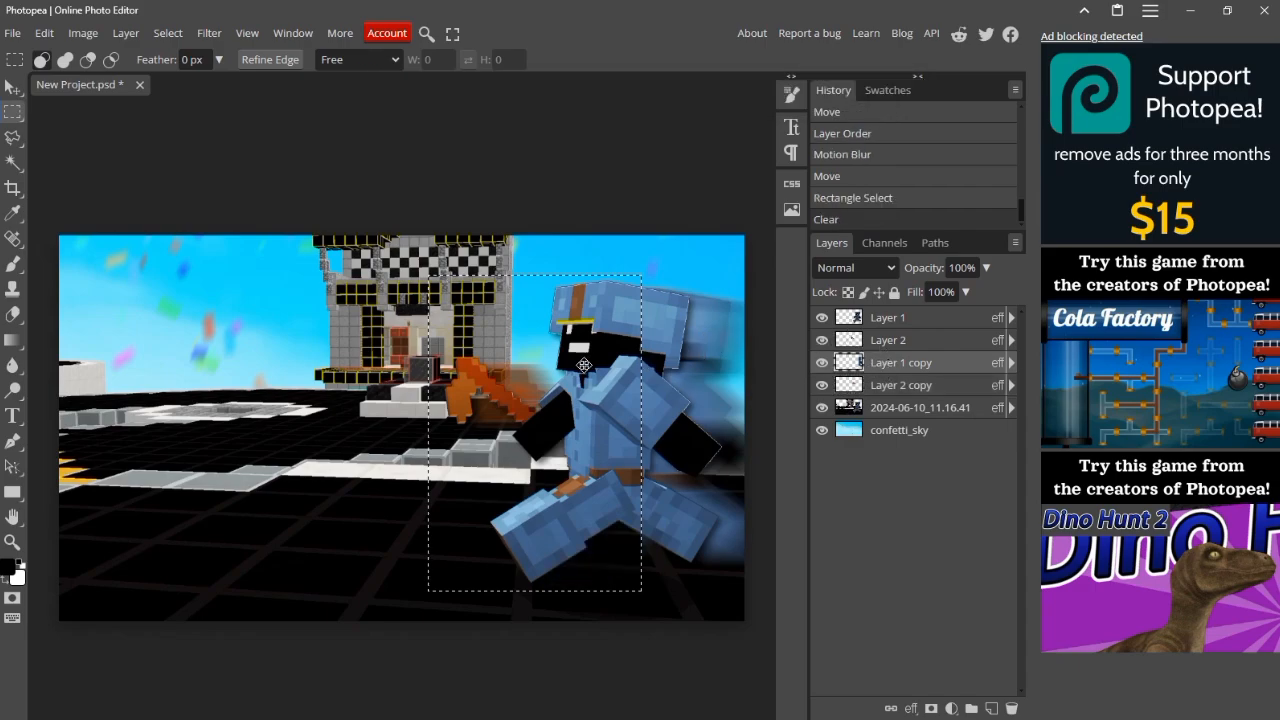
click(922, 390)
key(Delete)
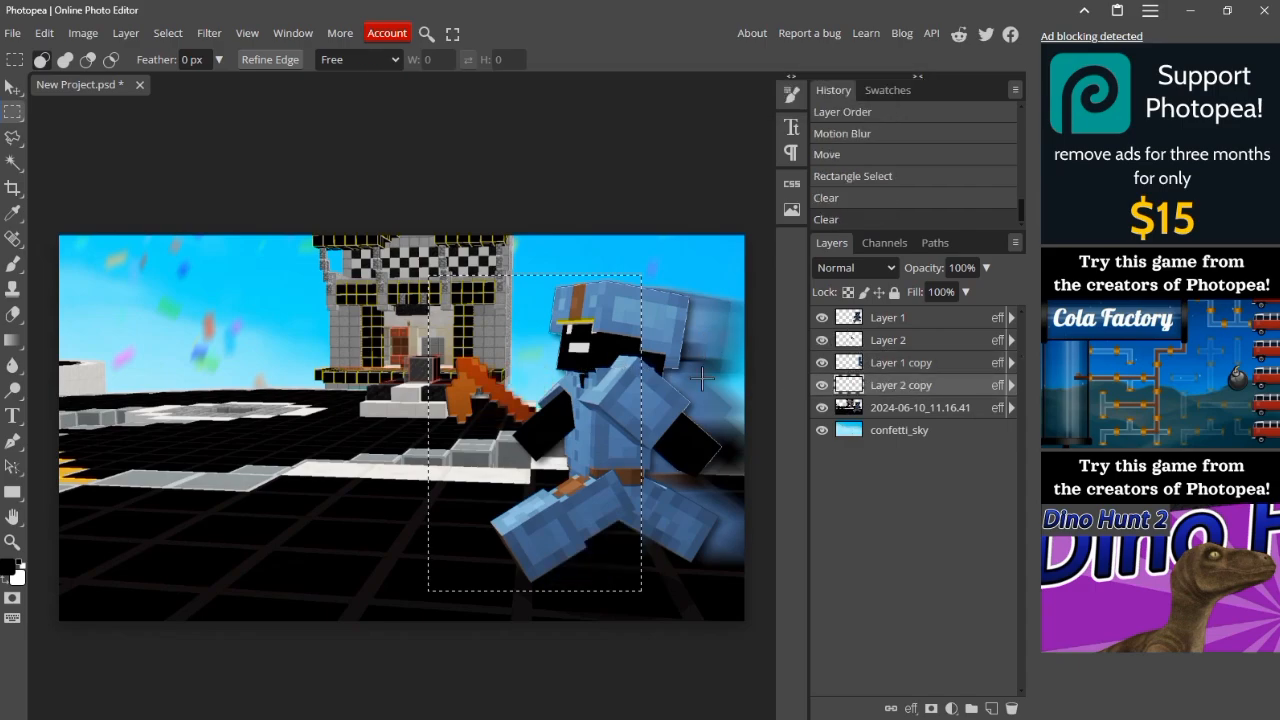
key(ctrl+d)
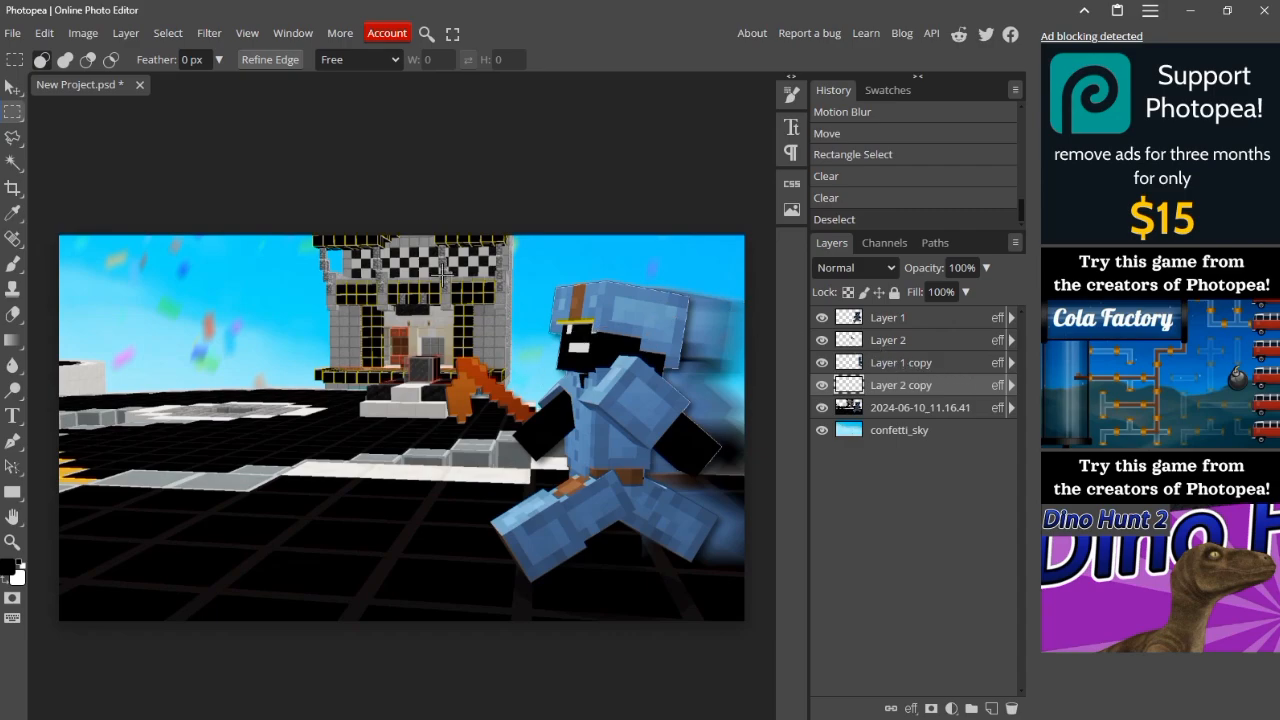
Step: Load the Riffic Free Bold font file for use with the Type tool
click(11, 92)
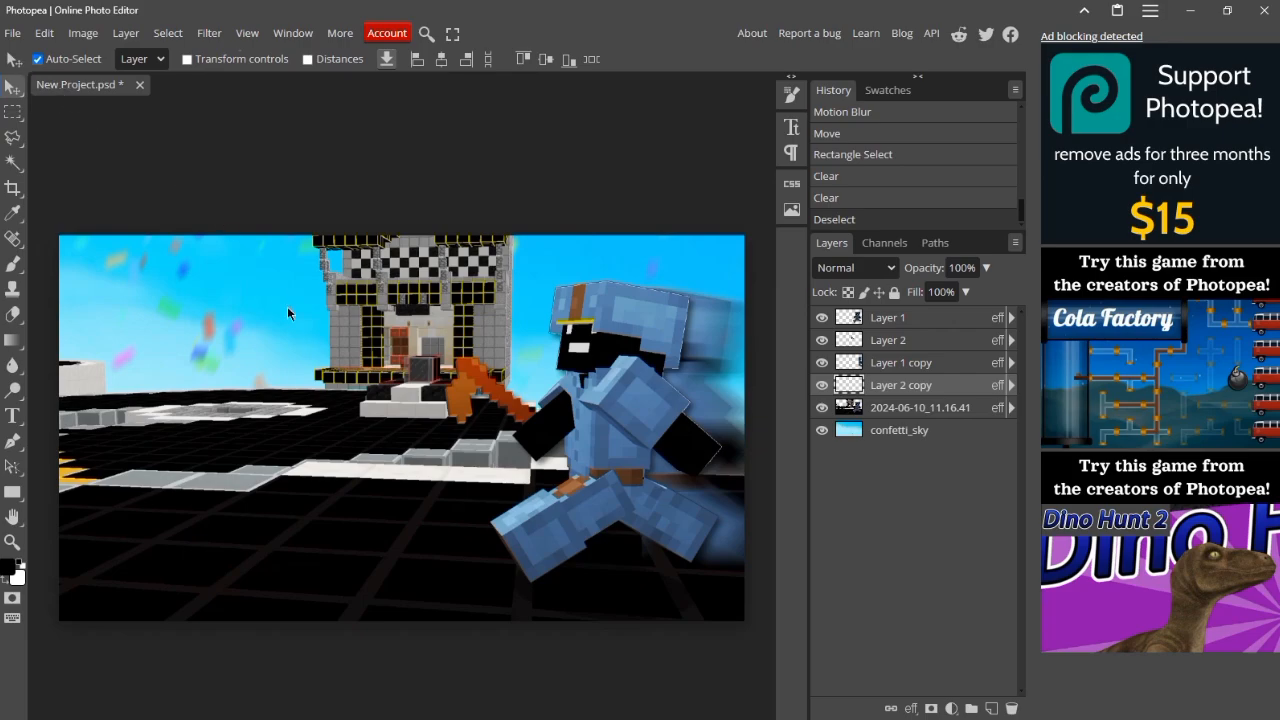
click(13, 415)
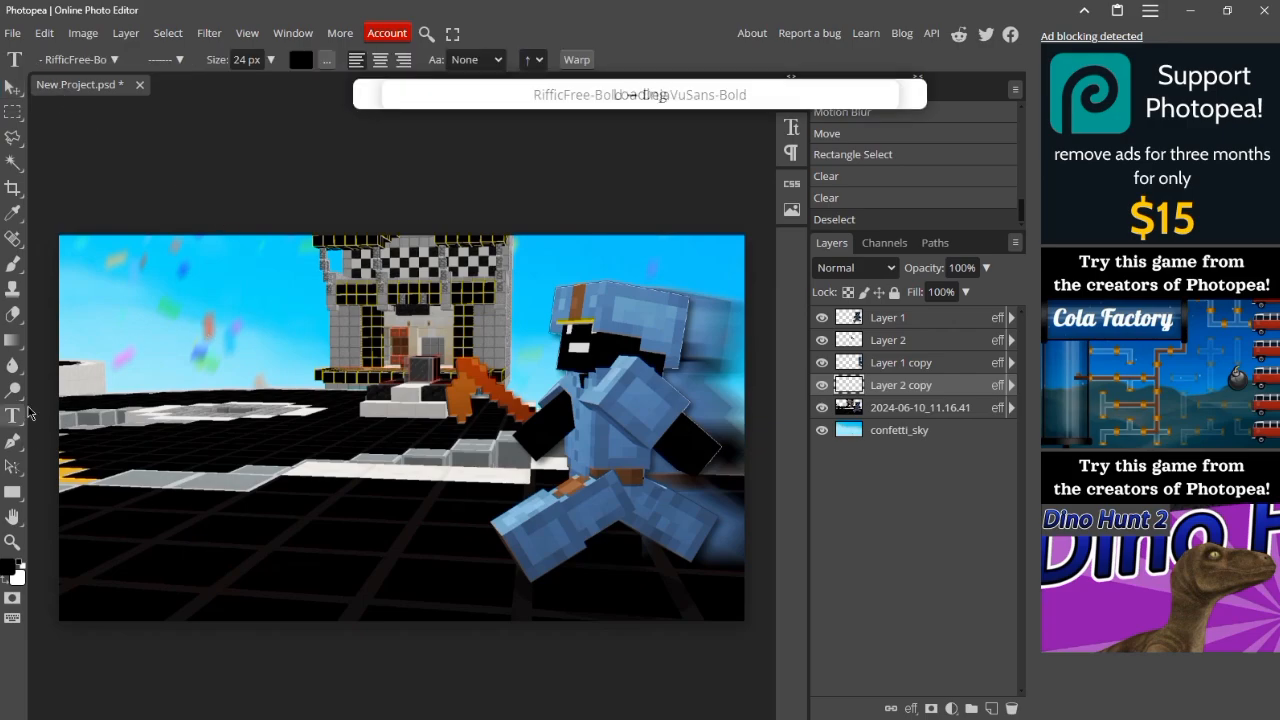
click(66, 58)
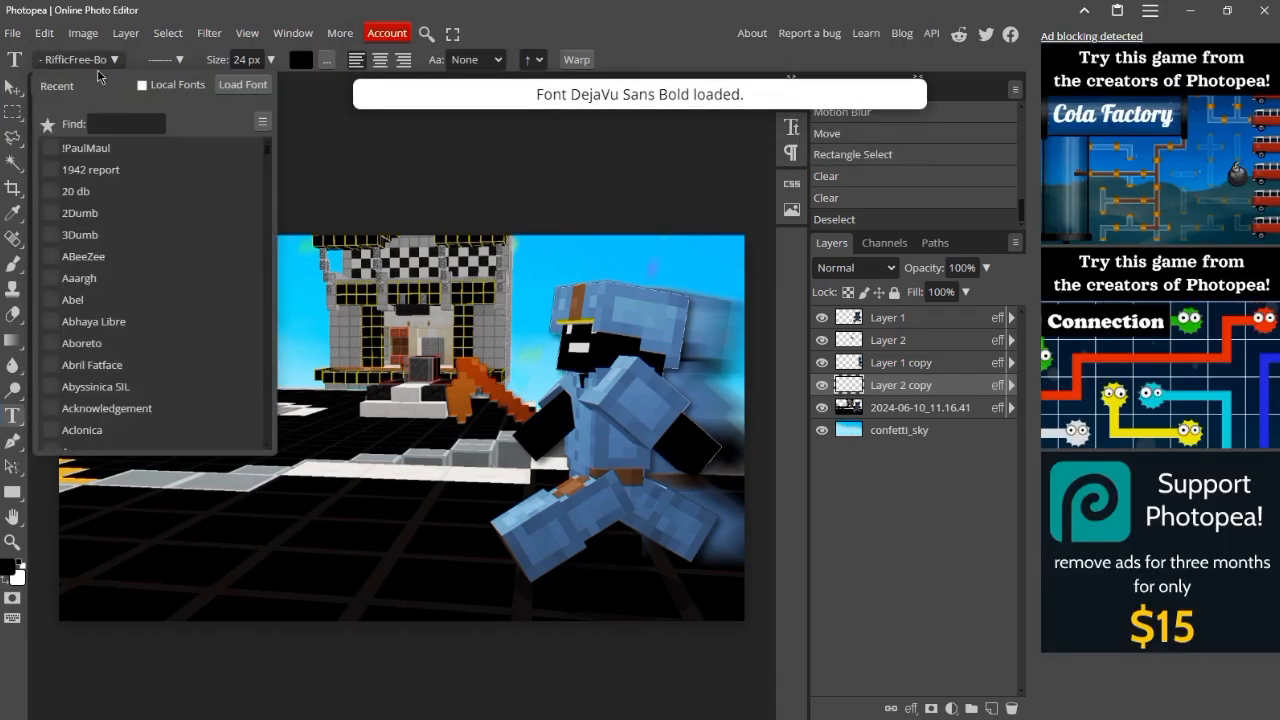
click(252, 97)
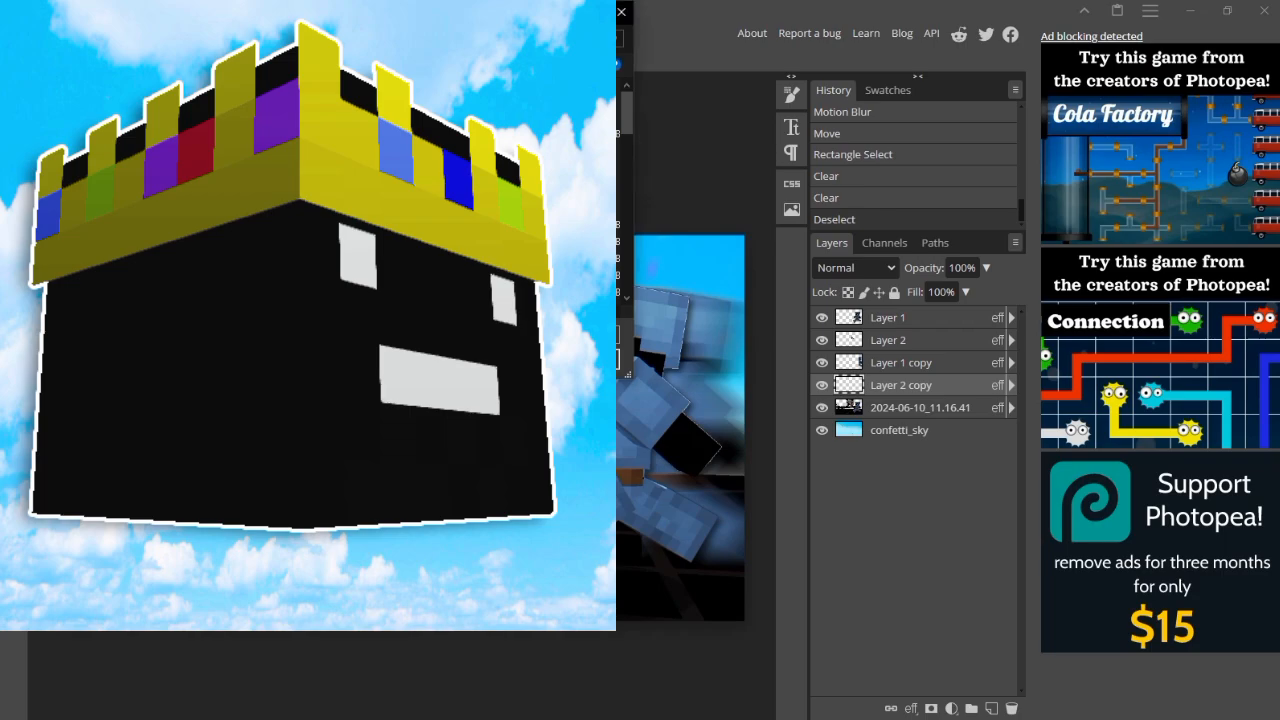
double_click(214, 290)
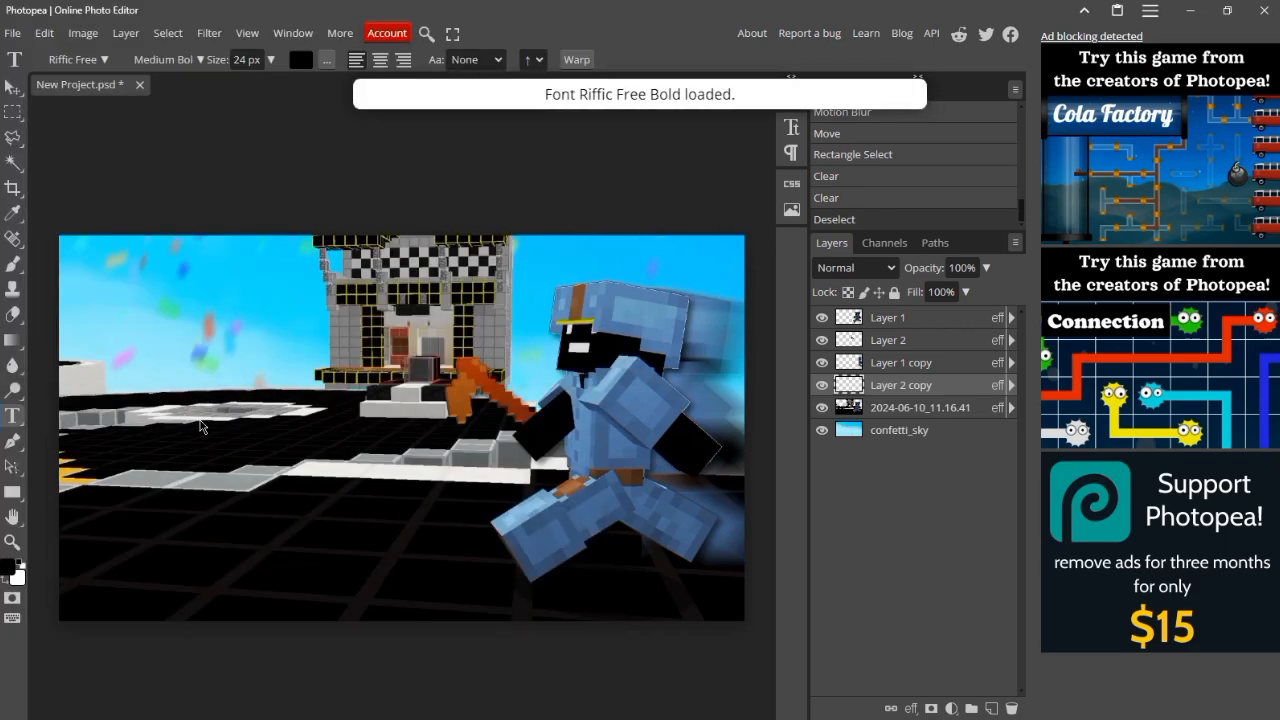
Step: Add the text HOW TO MAKE beside the character and scale it to 297.97%
click(204, 370)
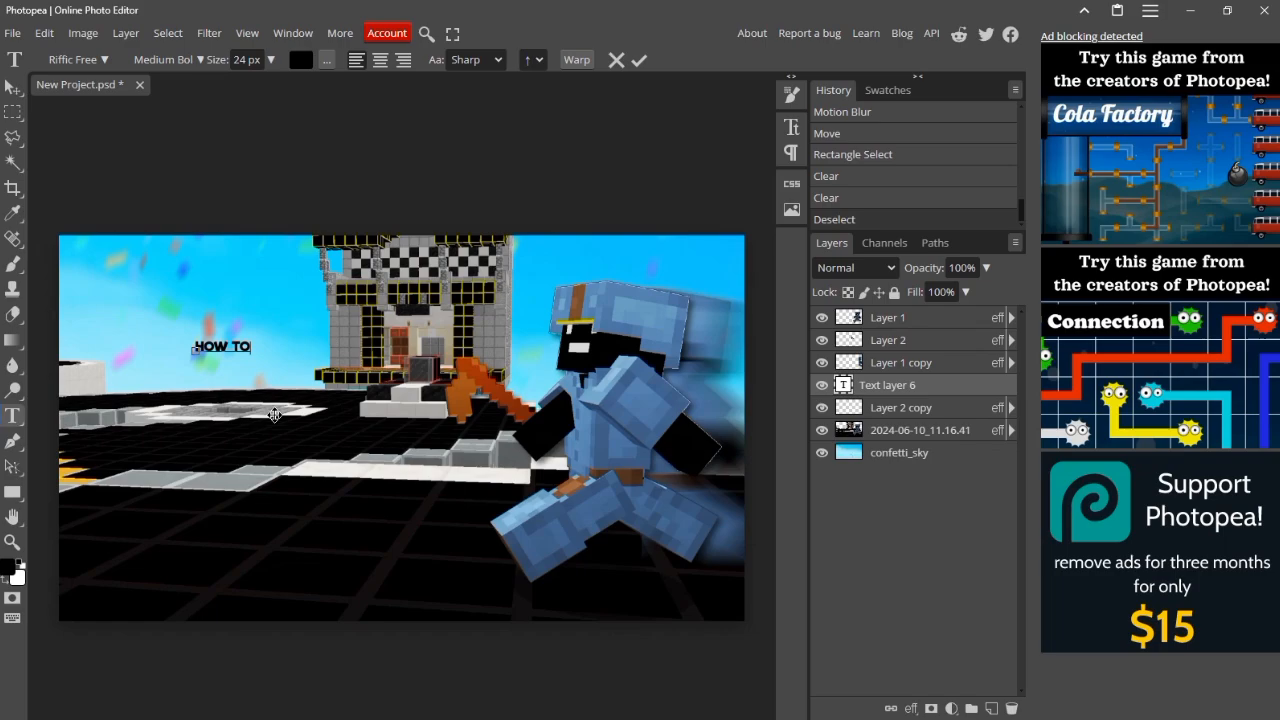
text(MAKE)
click(12, 88)
drag(255, 350, 258, 445)
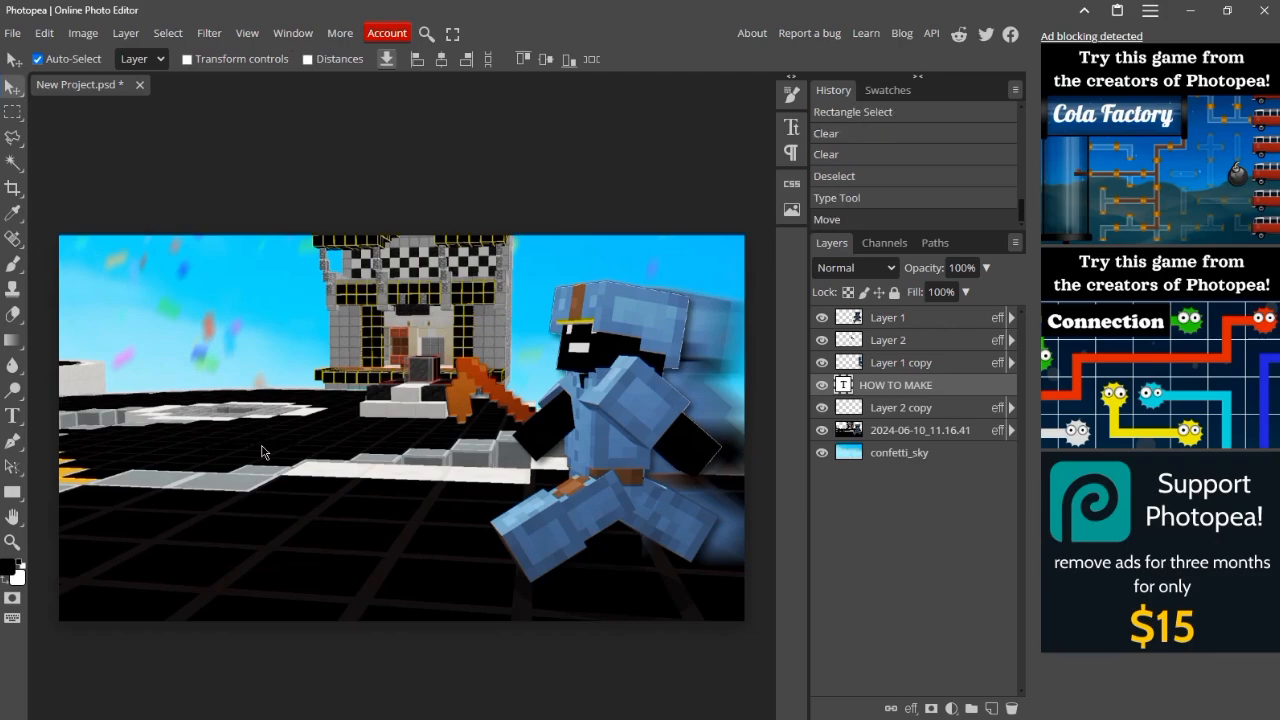
key(ctrl+t)
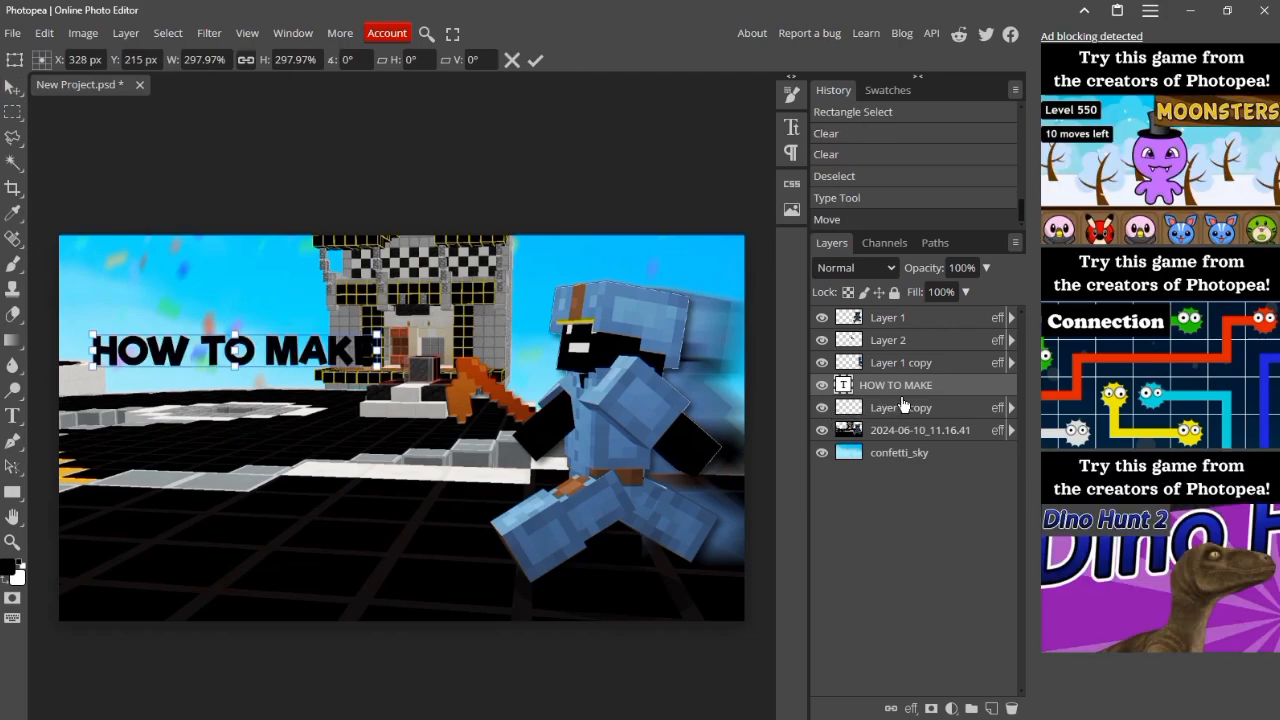
Step: Add a Gradient Overlay to the HOW TO MAKE text with Normal blend mode and 100% opacity
right_click(906, 388)
click(864, 286)
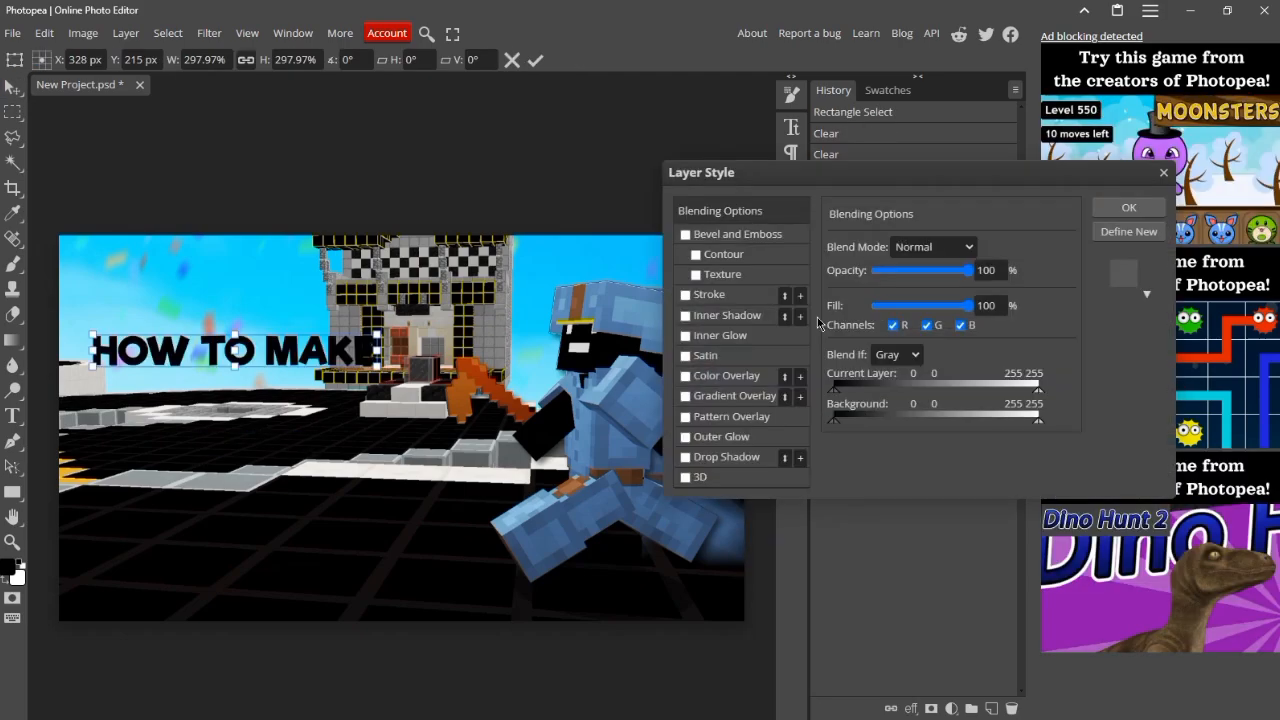
click(698, 400)
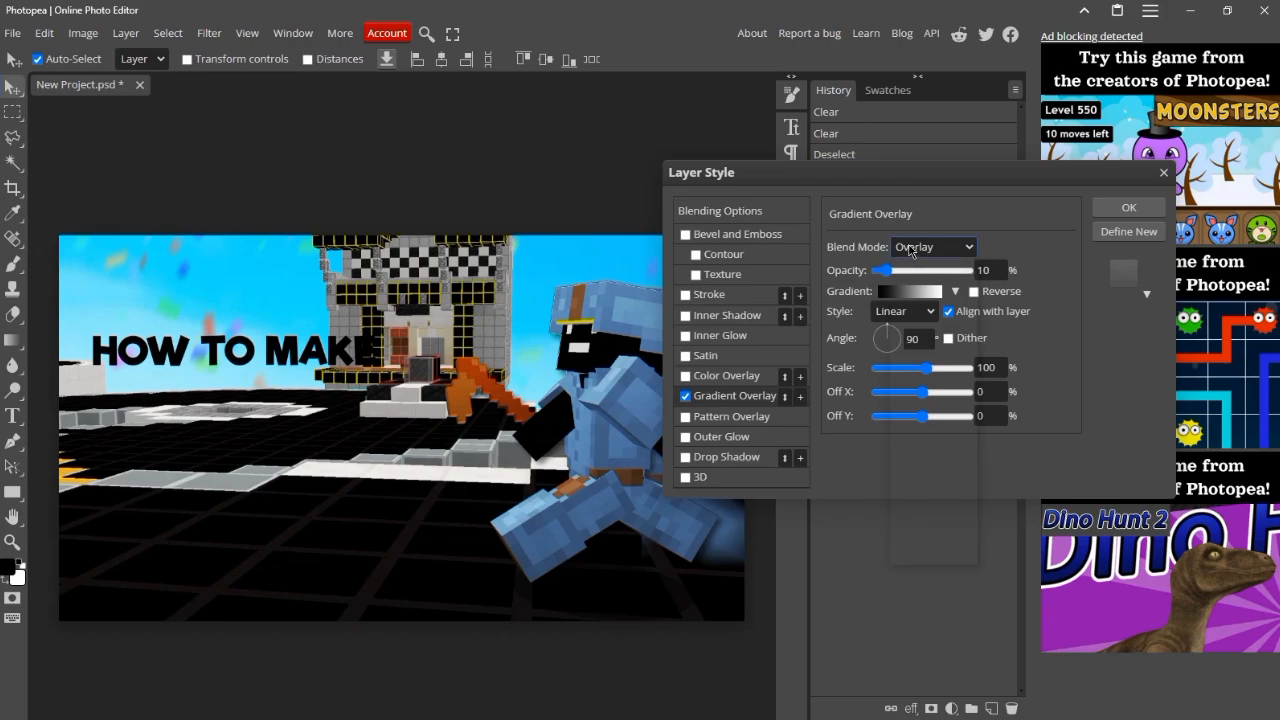
click(905, 247)
click(896, 258)
drag(890, 271, 975, 271)
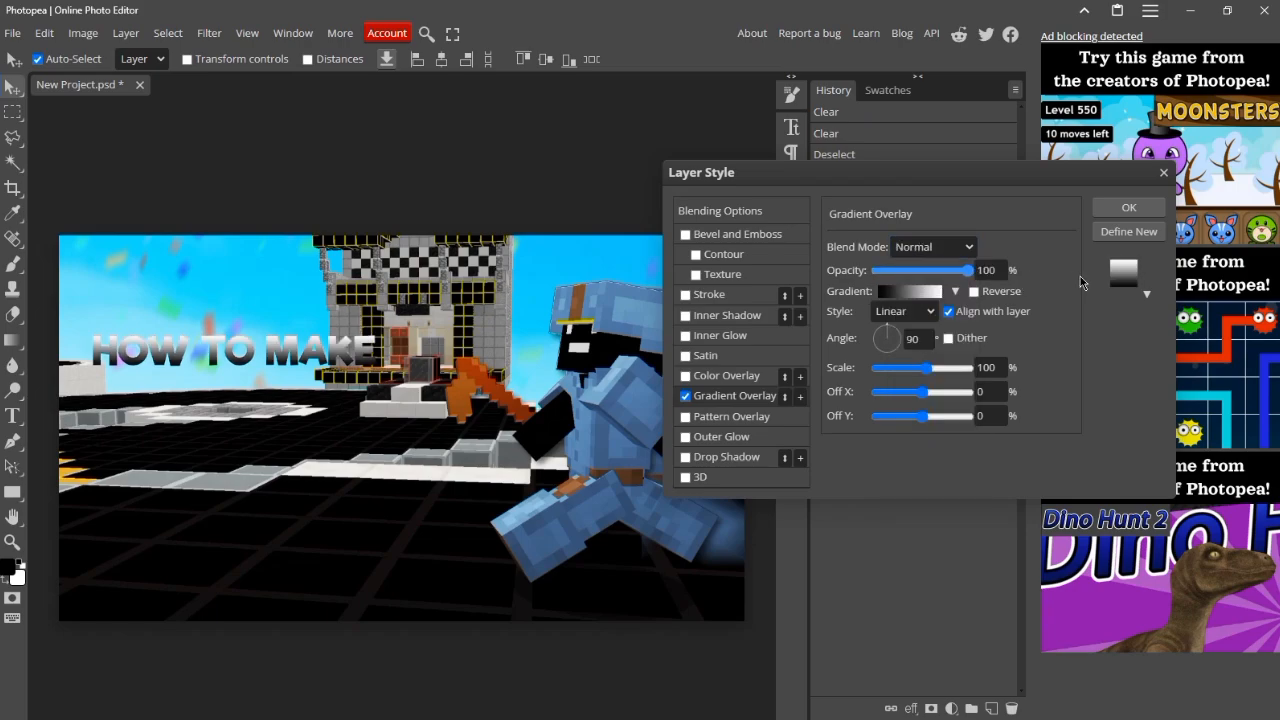
Step: Set the overlay gradient's start color to white (ffffff) and its end color to light gray (d8d8d8)
click(910, 291)
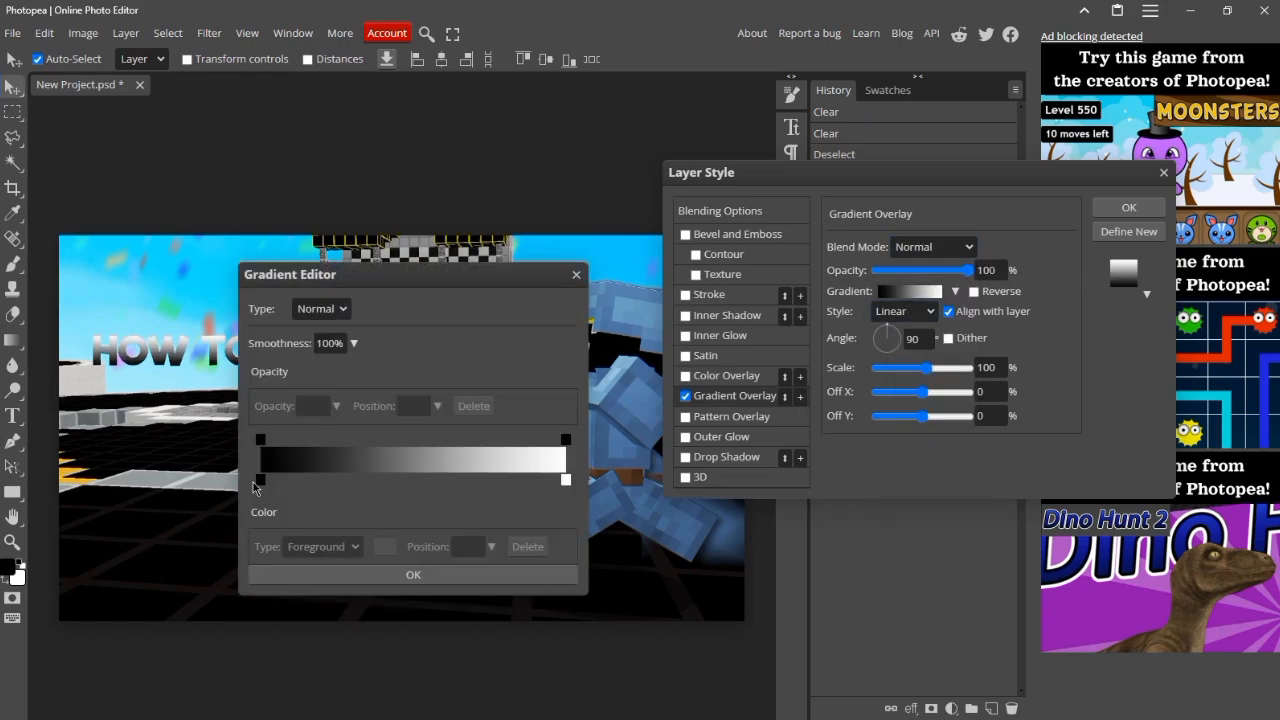
click(259, 485)
click(390, 546)
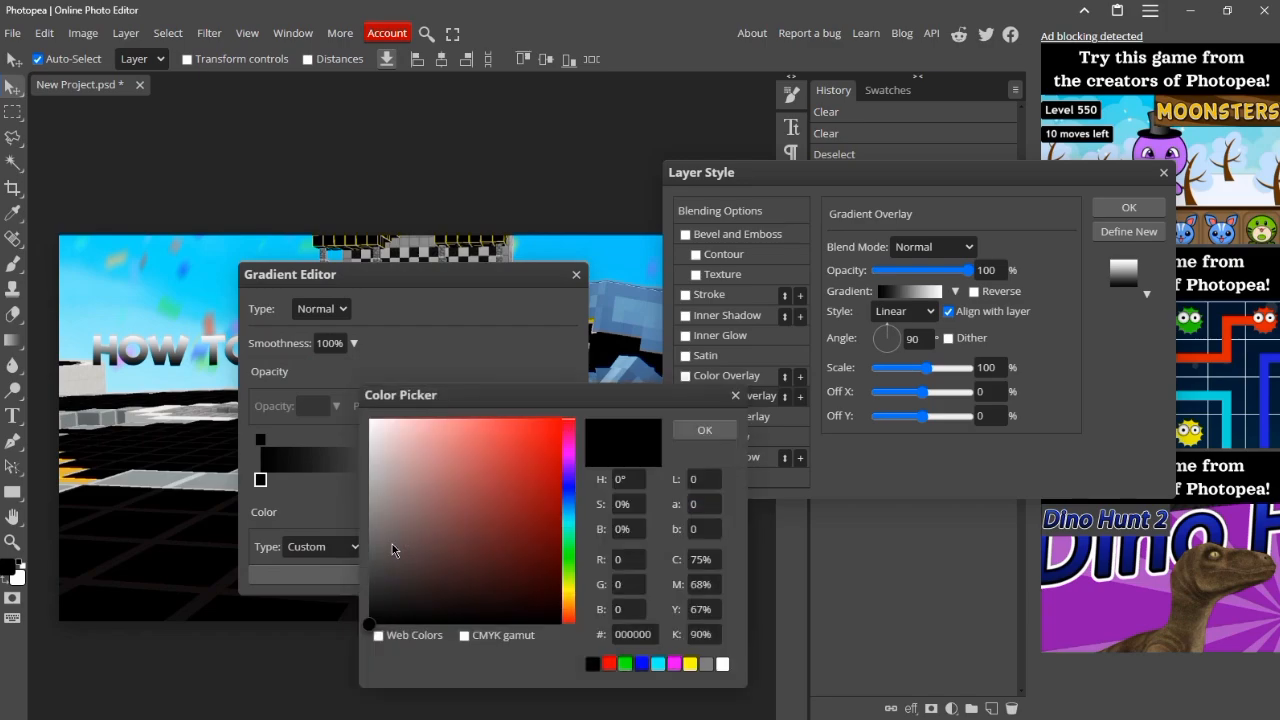
mouse_move(372, 428)
mouse_down()
mouse_move(358, 418)
mouse_move(346, 458)
mouse_move(360, 412)
mouse_up()
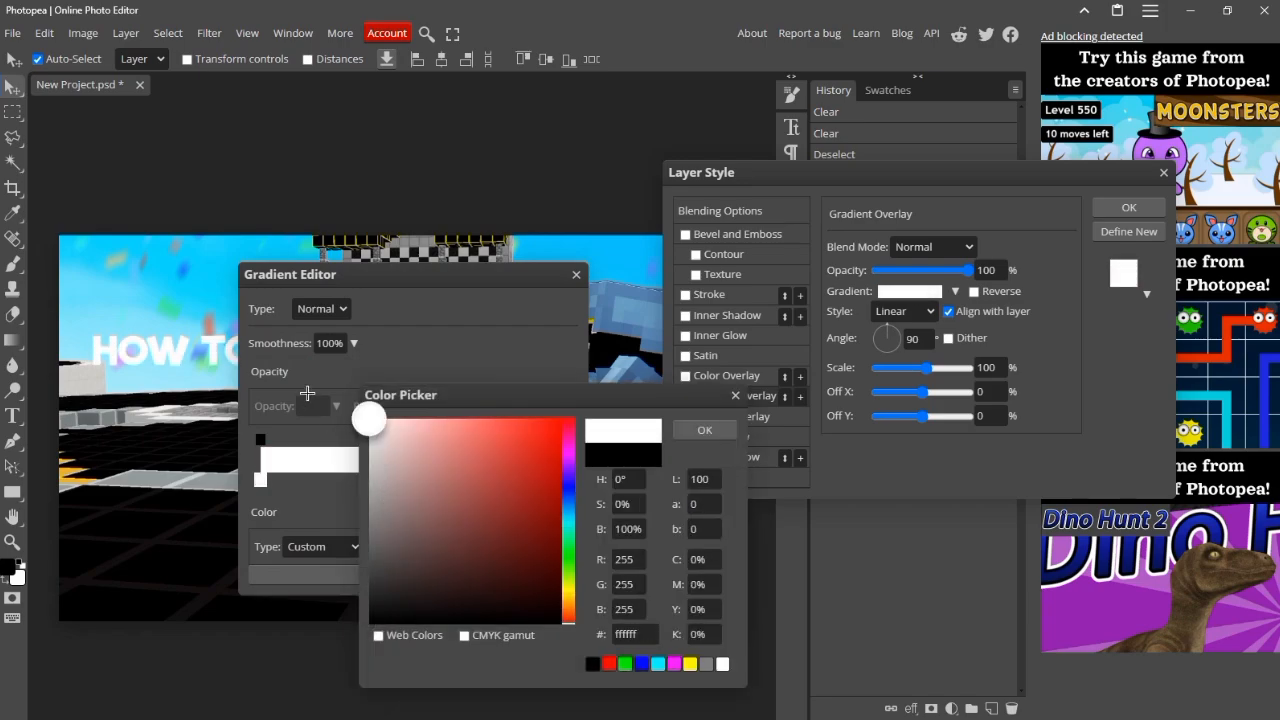
click(712, 436)
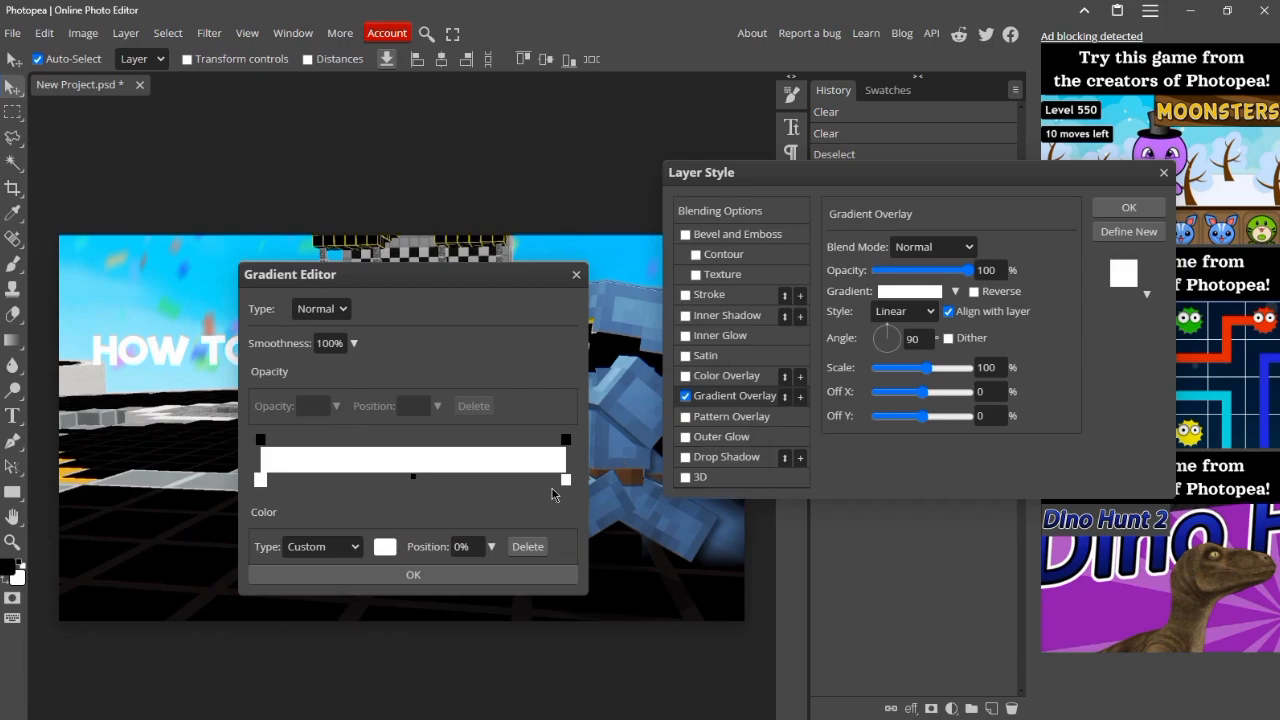
click(566, 481)
click(385, 546)
mouse_move(382, 540)
mouse_down()
mouse_move(398, 497)
mouse_move(365, 472)
mouse_move(366, 447)
mouse_move(352, 453)
mouse_up()
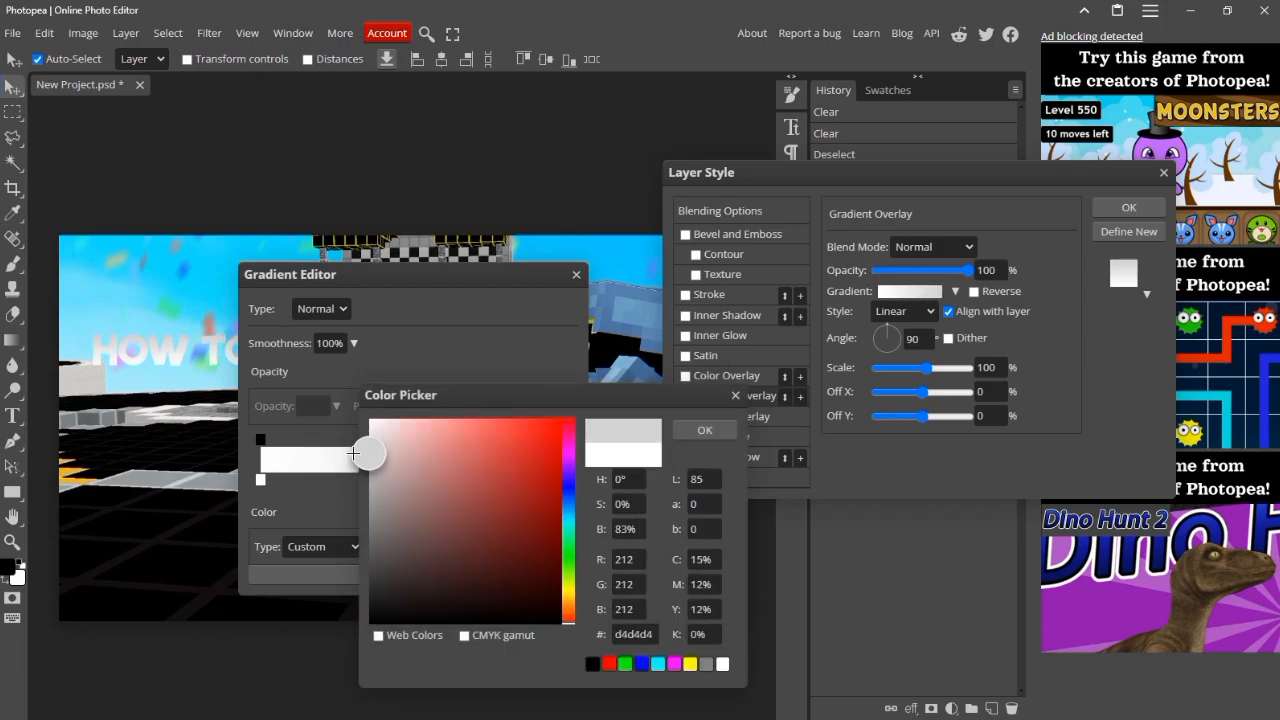
click(703, 432)
Step: Bring the gradient's two color stops closer together, with the white stop at 40%, and accept the gradient
drag(566, 483, 454, 484)
drag(261, 482, 385, 484)
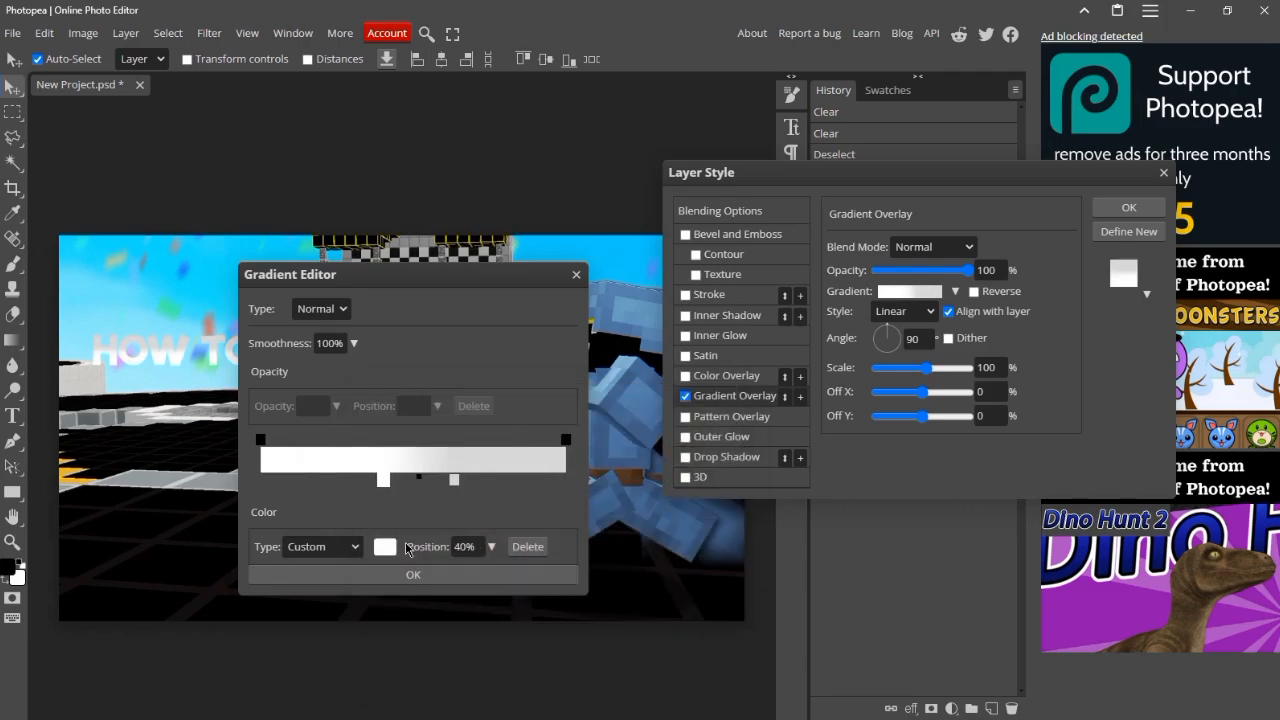
click(413, 575)
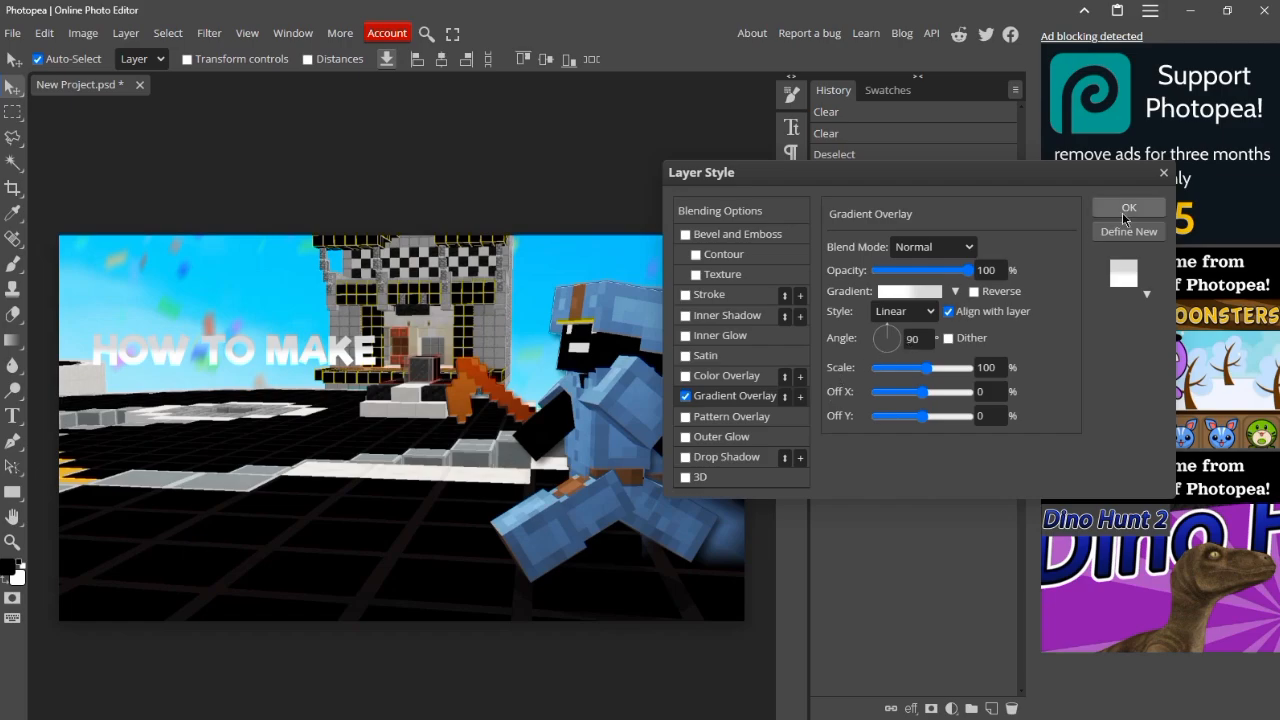
Step: Add a 2 px black outside stroke and a drop shadow to the HOW TO MAKE text
click(697, 298)
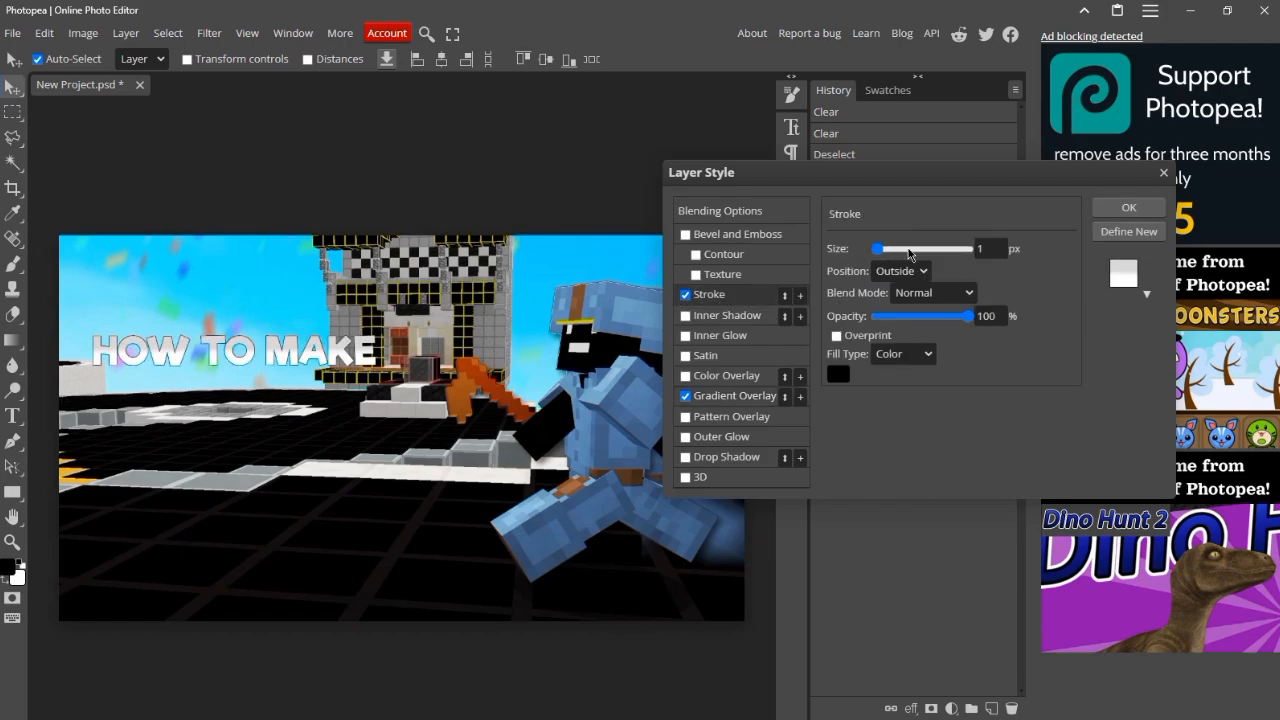
double_click(990, 252)
text(23.62)
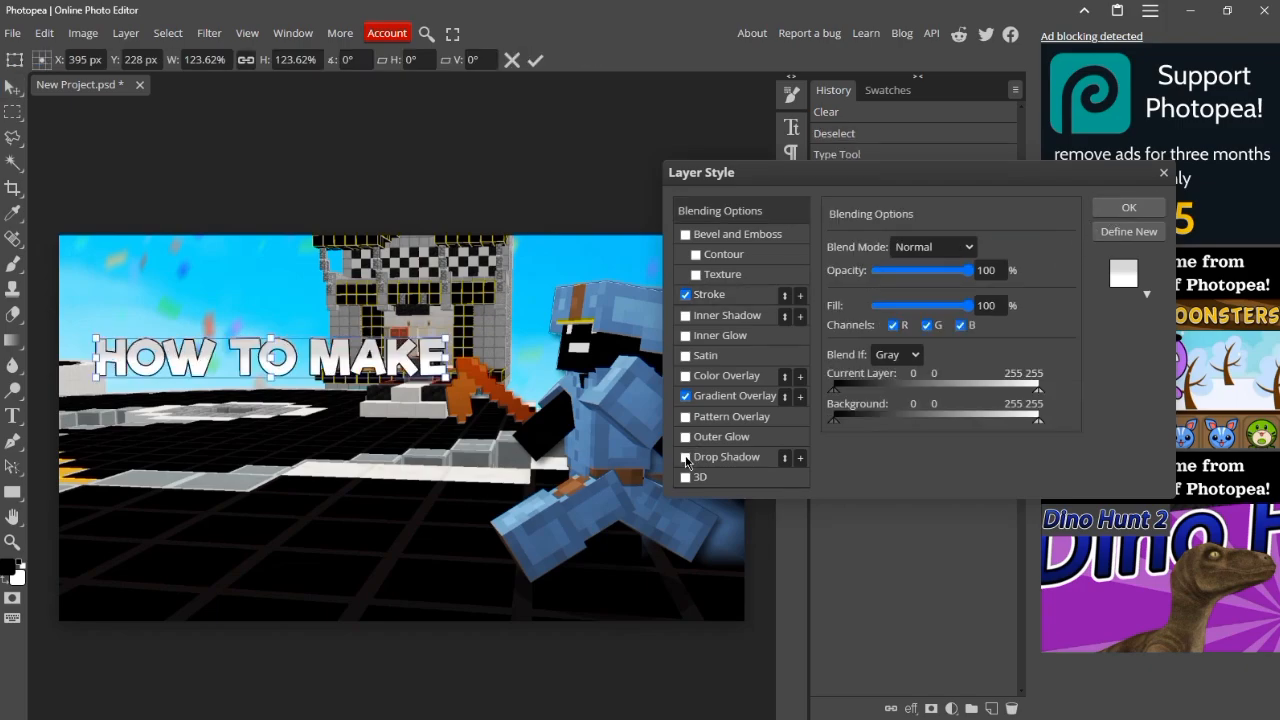
click(686, 458)
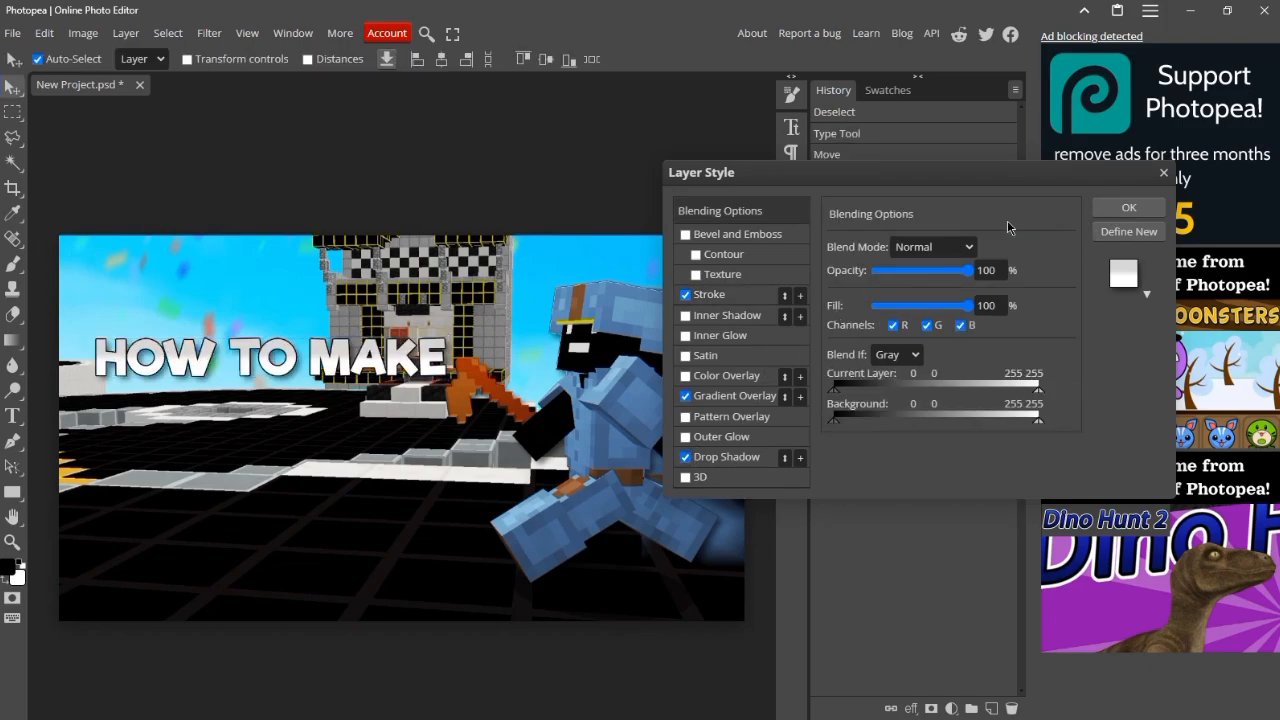
click(1128, 207)
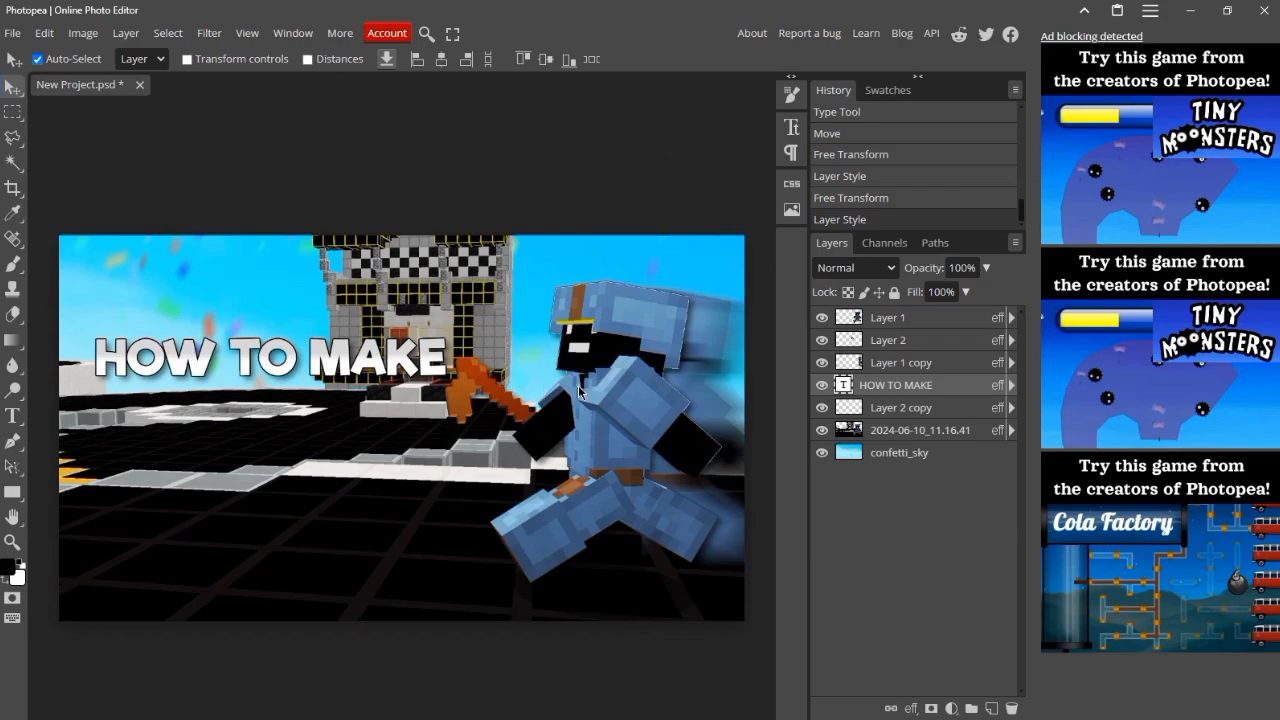
Step: Set the HOW TO MAKE text's stroke size to 1 px
right_click(906, 385)
click(800, 286)
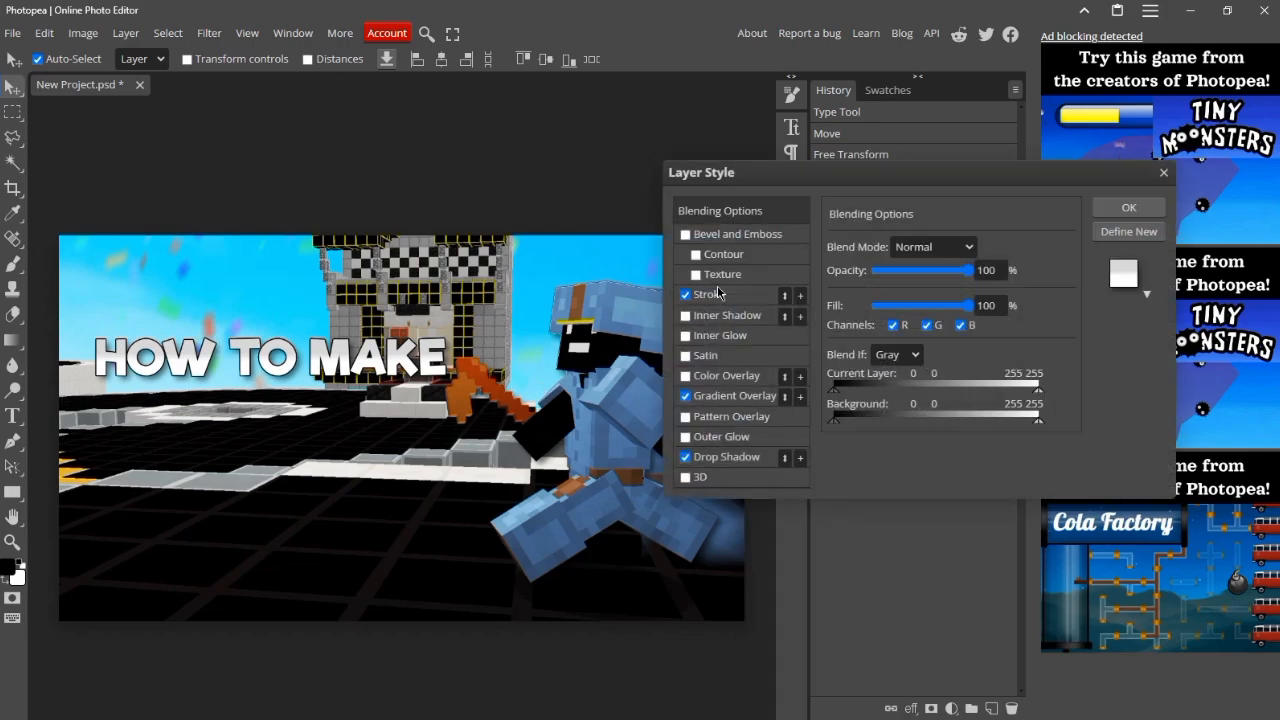
click(722, 294)
drag(893, 250, 822, 257)
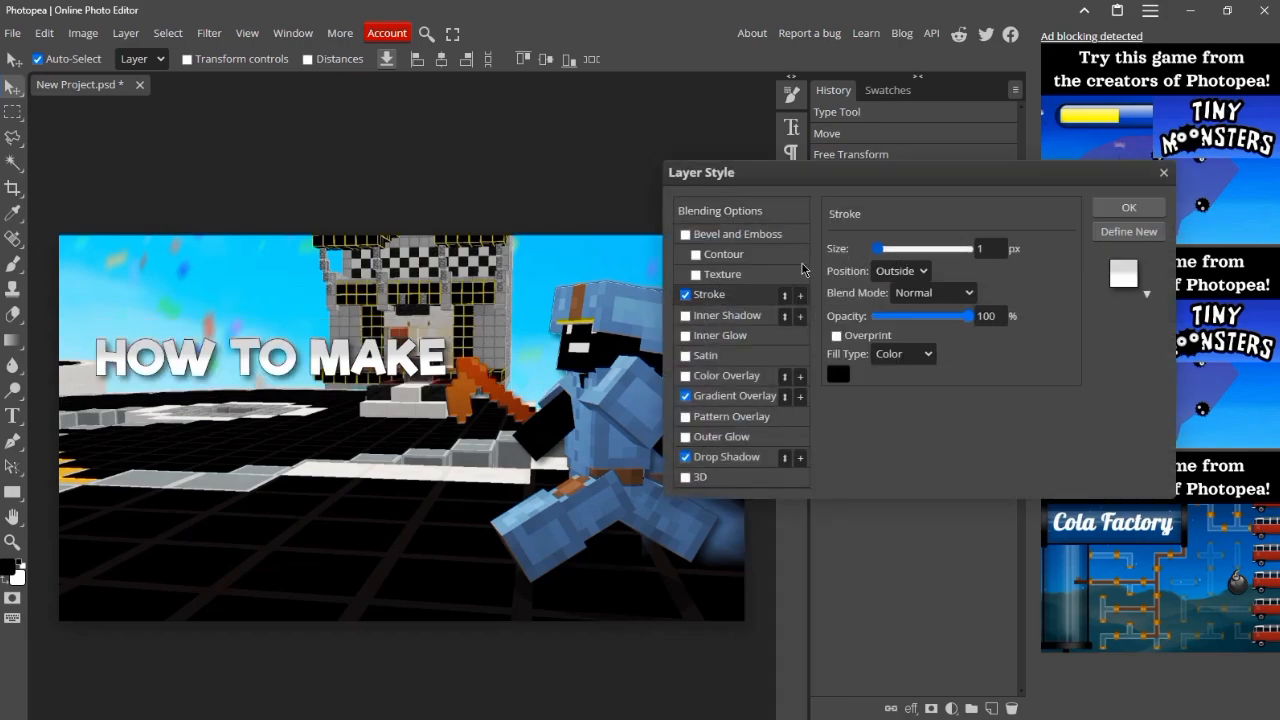
click(1120, 212)
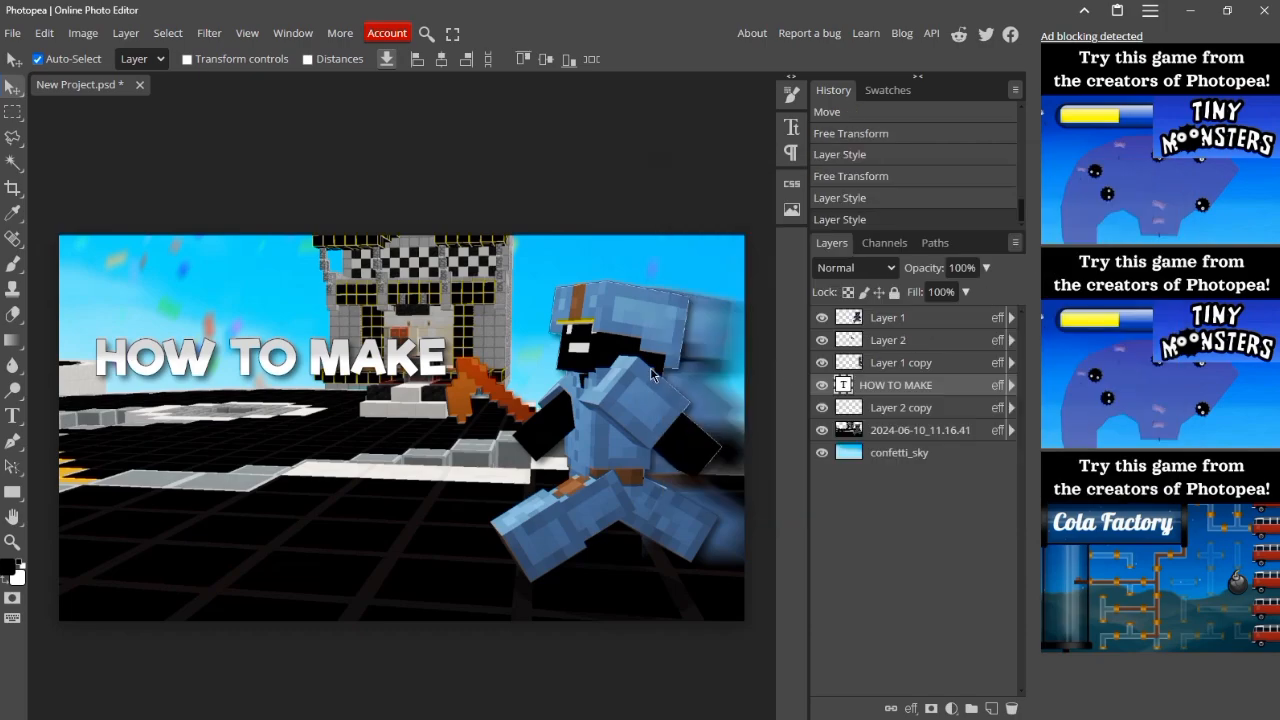
Step: Duplicate the HOW TO MAKE text, change the copy to THUMBNAILS! and center it directly beneath the original line
key(ctrl+j)
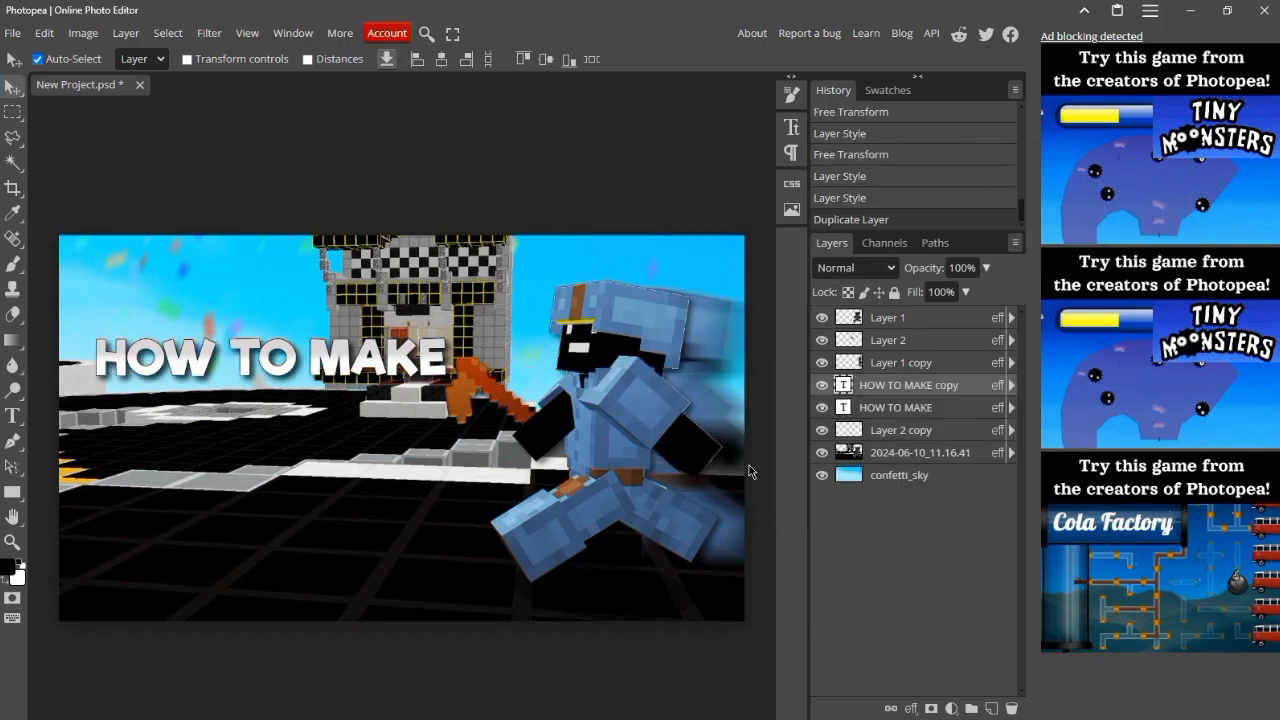
drag(294, 330, 291, 381)
double_click(320, 405)
key(ctrl+a)
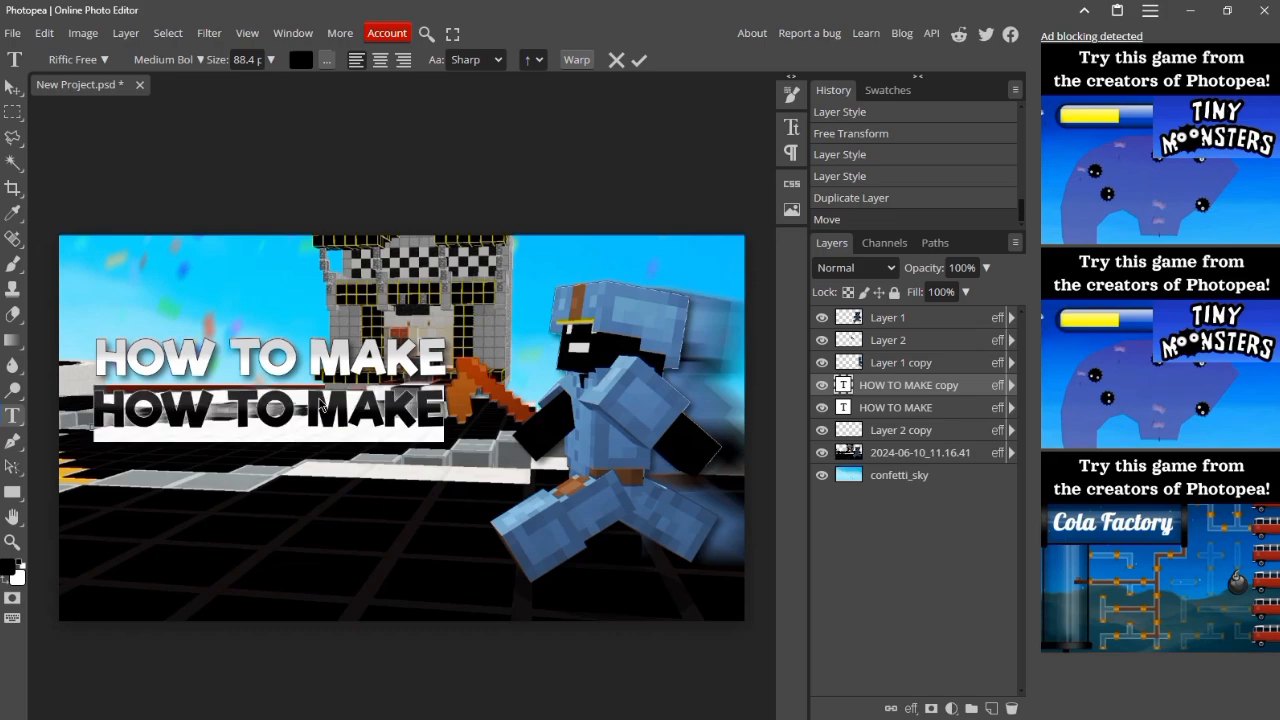
text(THUMB)
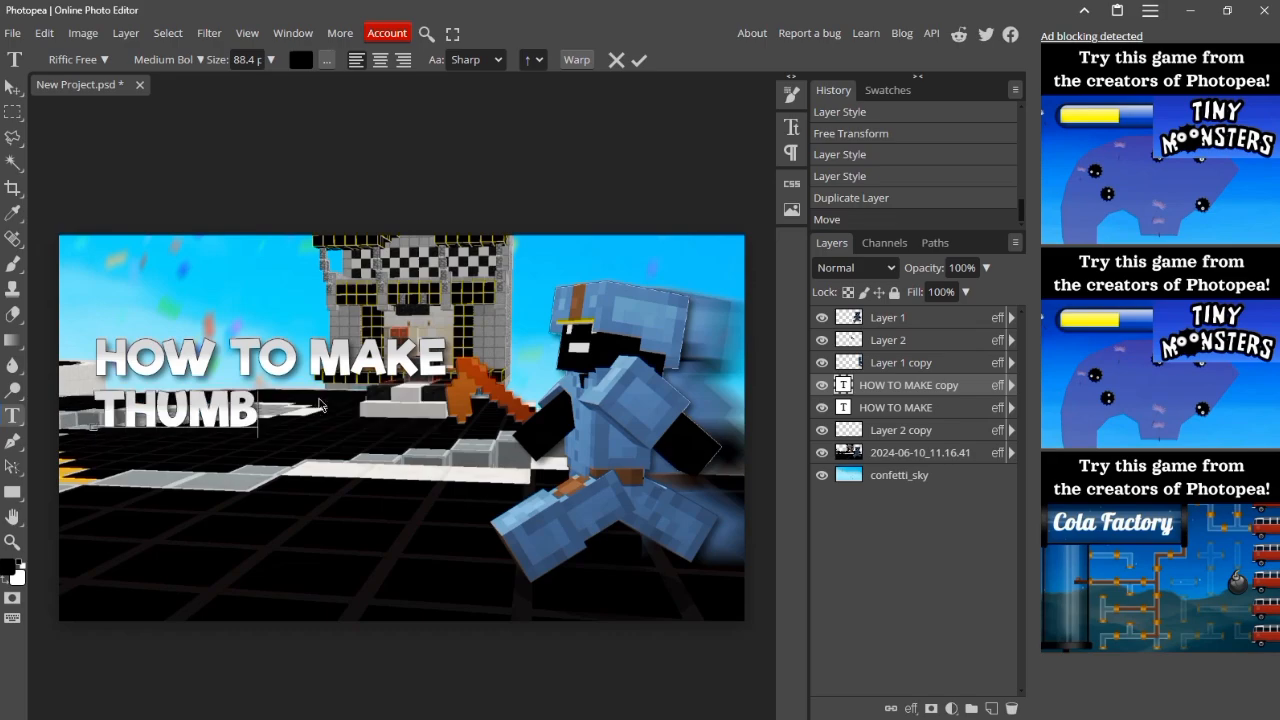
text(NAILS)
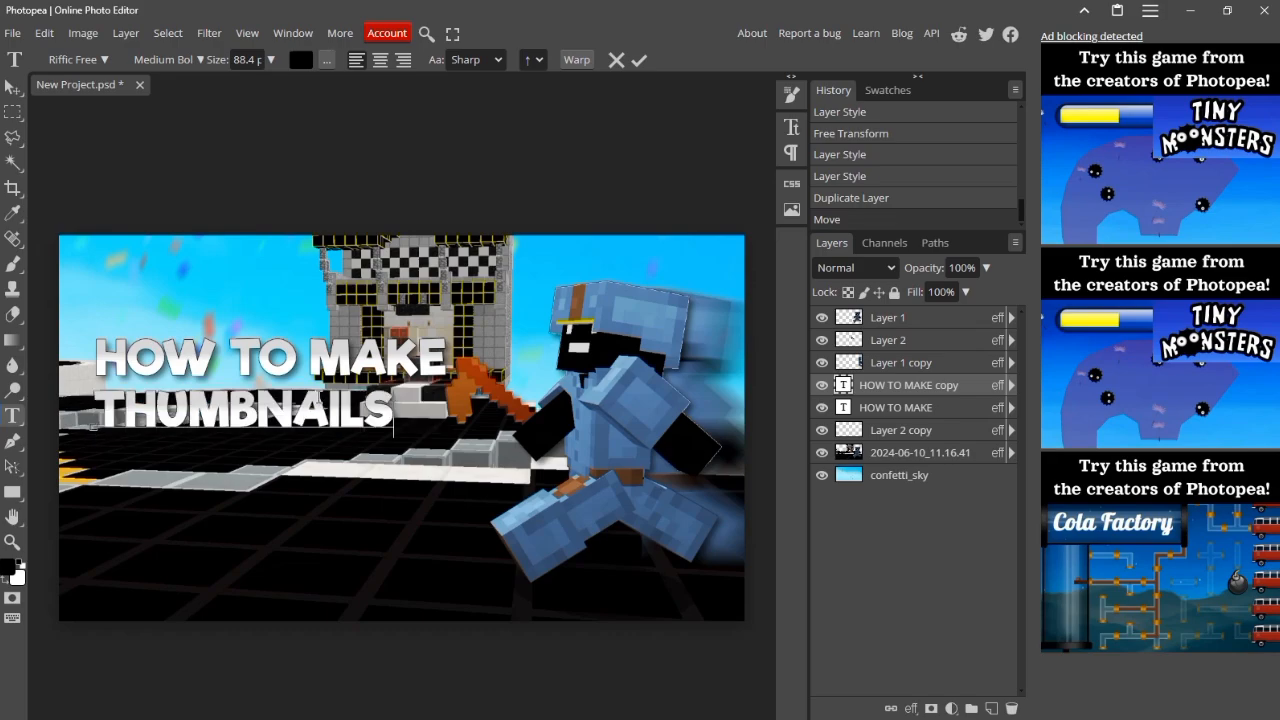
text(!)
click(12, 89)
drag(297, 412, 325, 414)
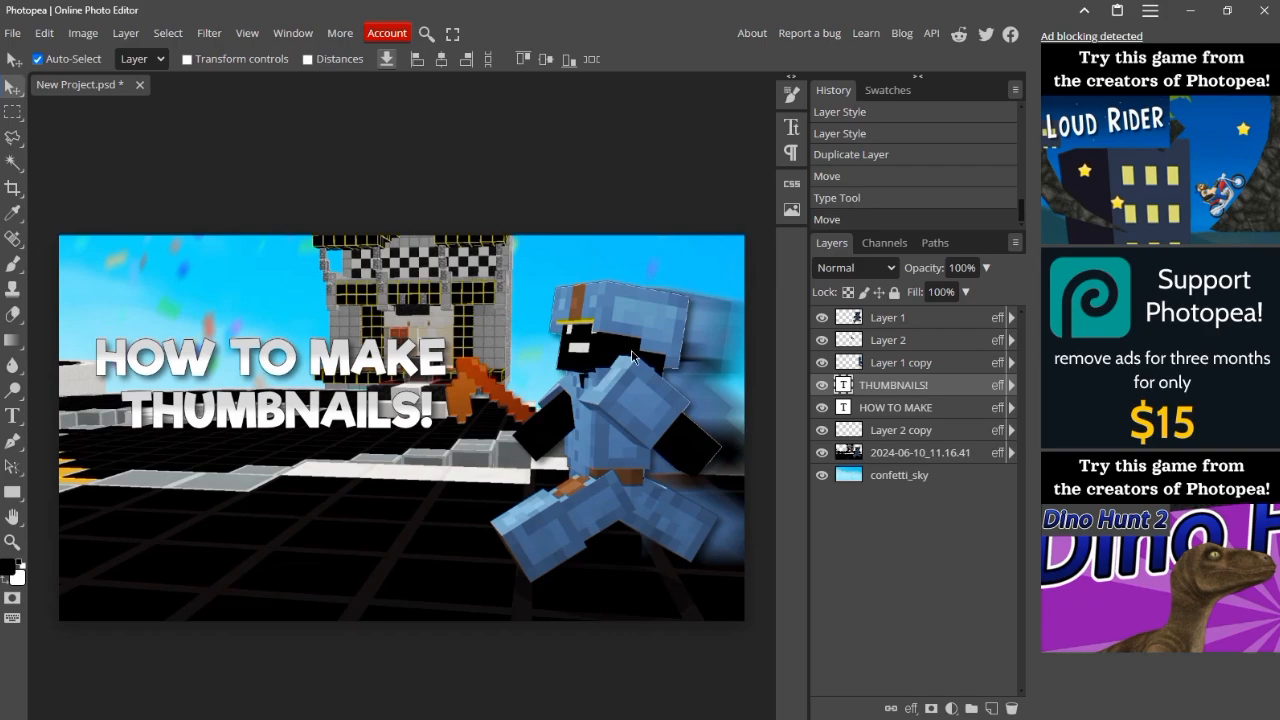
Step: Change the white color stop of the THUMBNAILS! text's gradient overlay to bright red
right_click(882, 390)
click(762, 209)
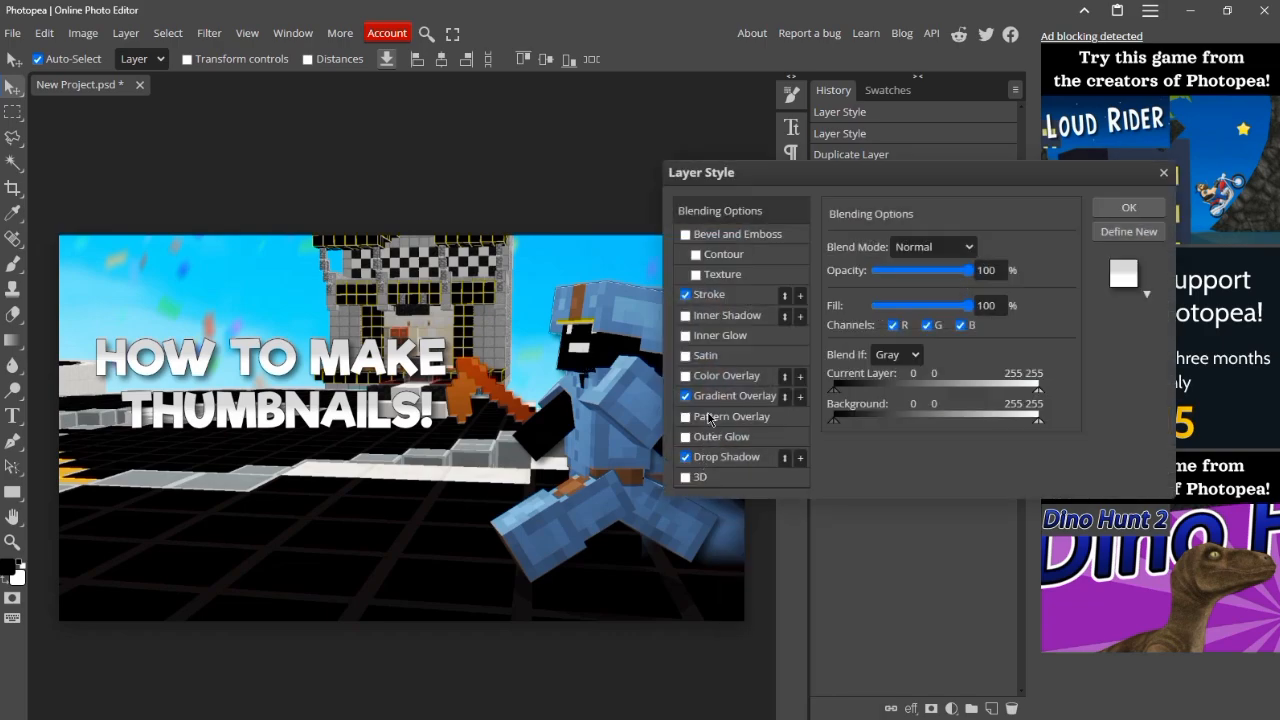
click(718, 396)
click(920, 292)
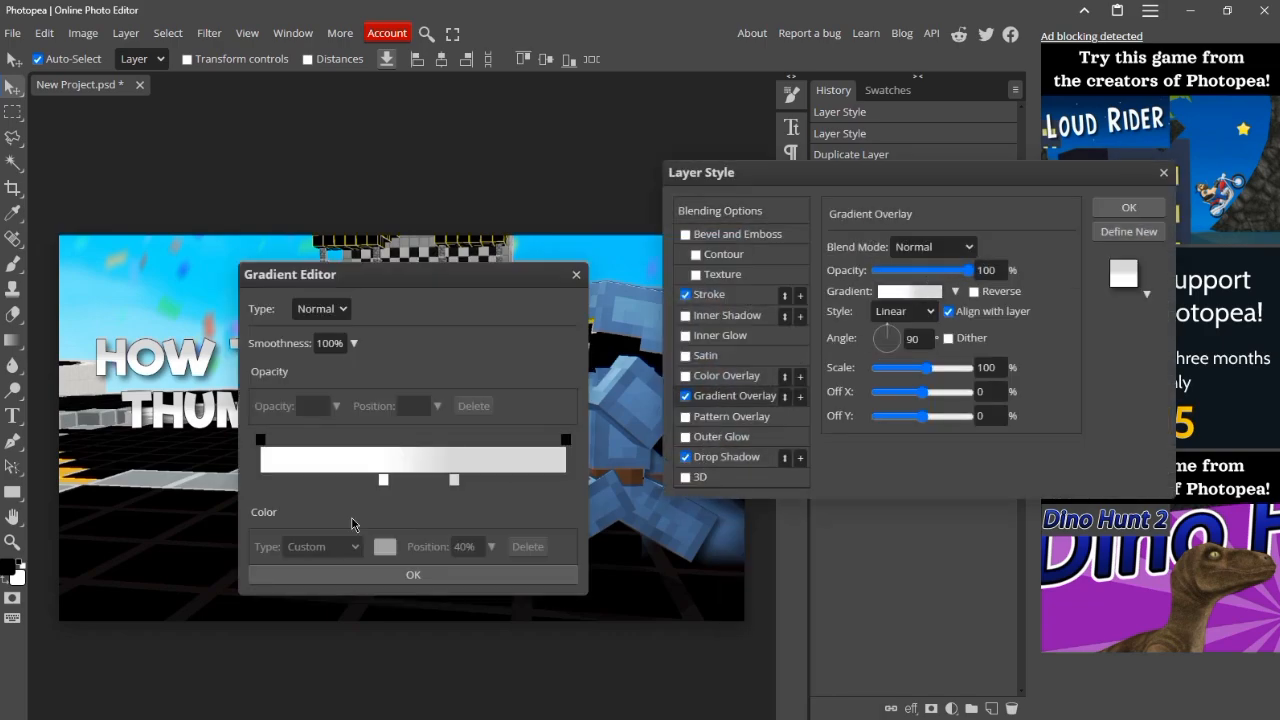
click(386, 488)
click(385, 547)
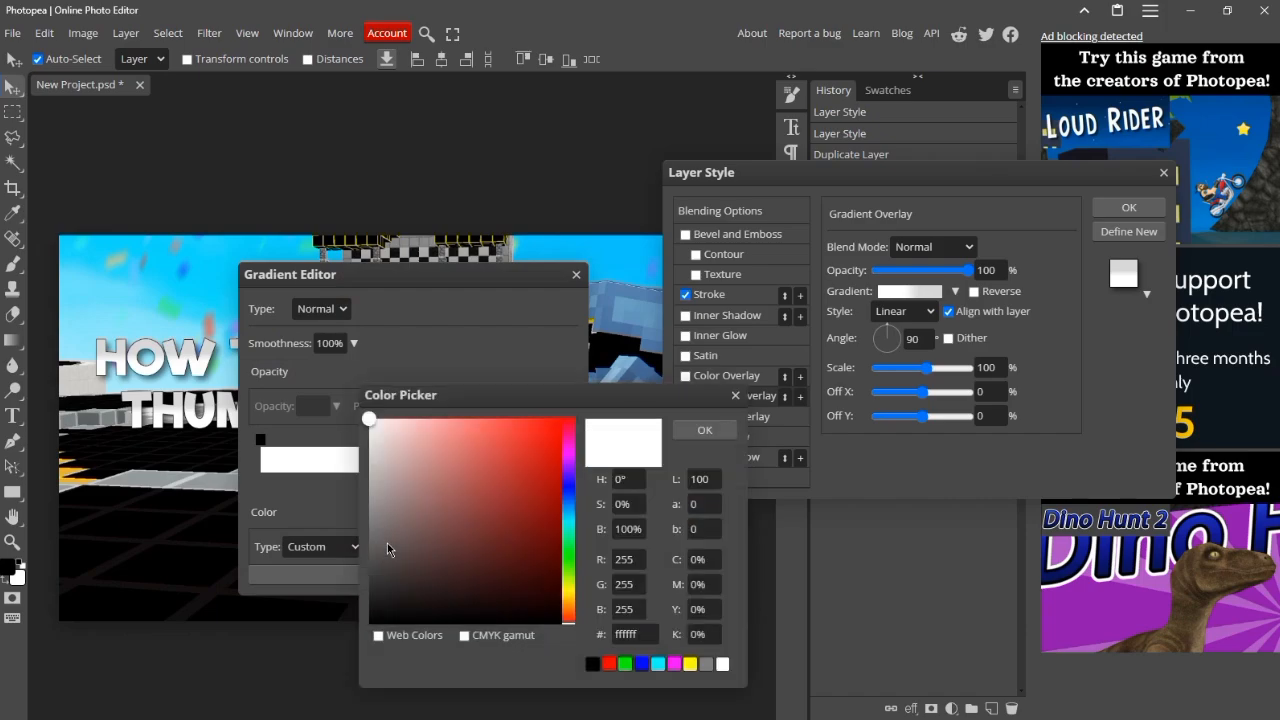
mouse_move(454, 469)
mouse_down()
mouse_move(532, 417)
mouse_move(682, 414)
mouse_up()
click(700, 428)
Step: Change the gradient's light gray color stop to a slightly darker red and apply the layer style
mouse_move(481, 480)
mouse_down()
mouse_move(454, 480)
mouse_move(531, 429)
mouse_move(512, 431)
mouse_move(549, 457)
mouse_move(560, 449)
mouse_up()
click(385, 547)
click(704, 430)
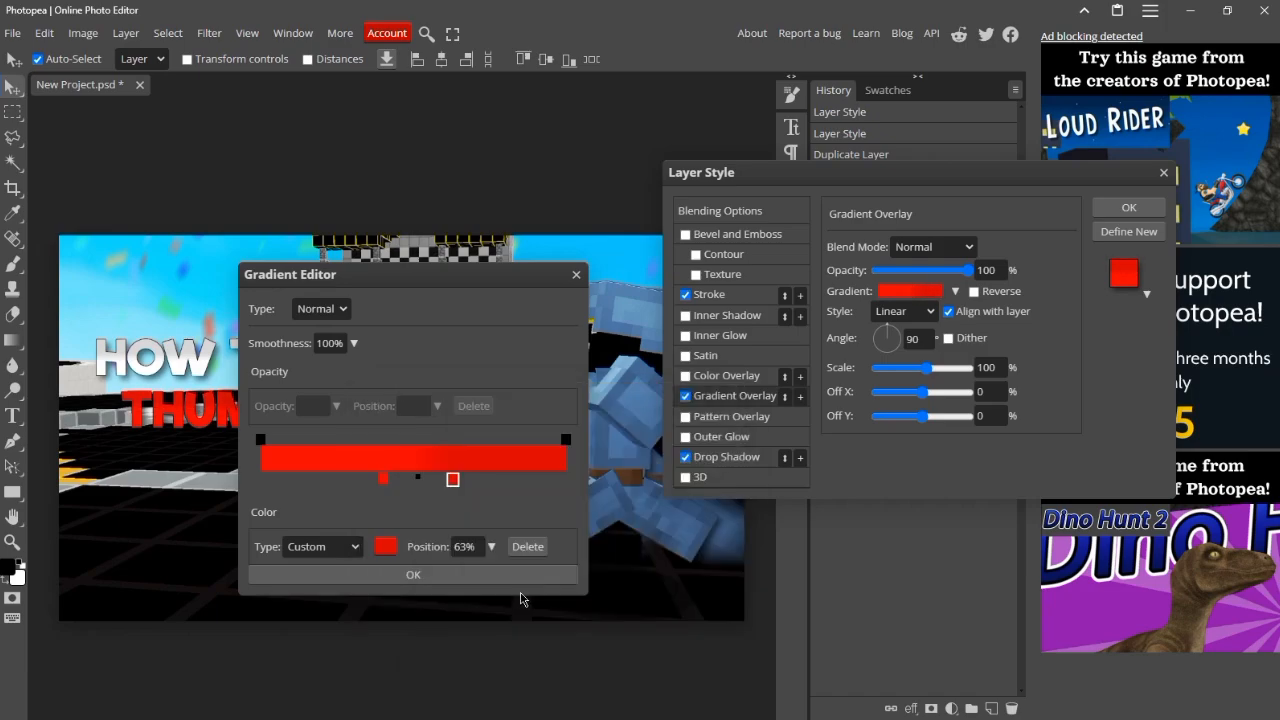
click(520, 595)
click(1129, 207)
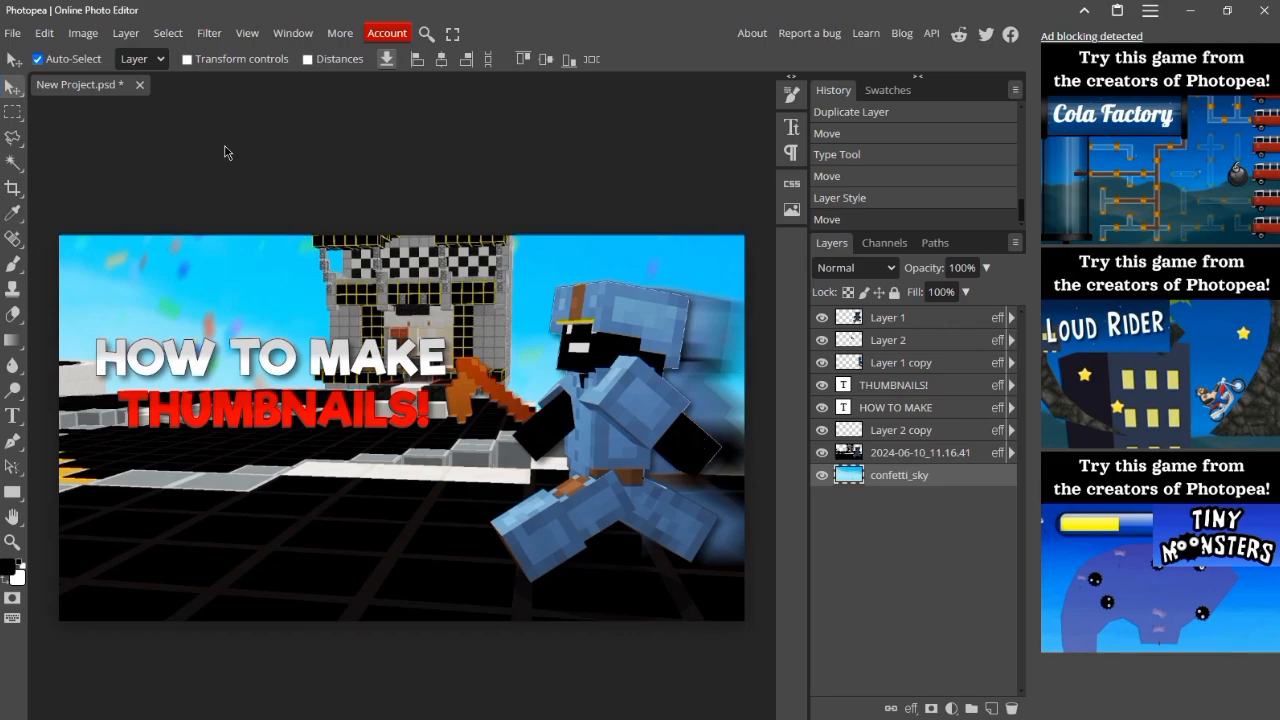
Step: Apply a Gaussian Blur with a 9.6 px radius to the confetti_sky layer
click(209, 33)
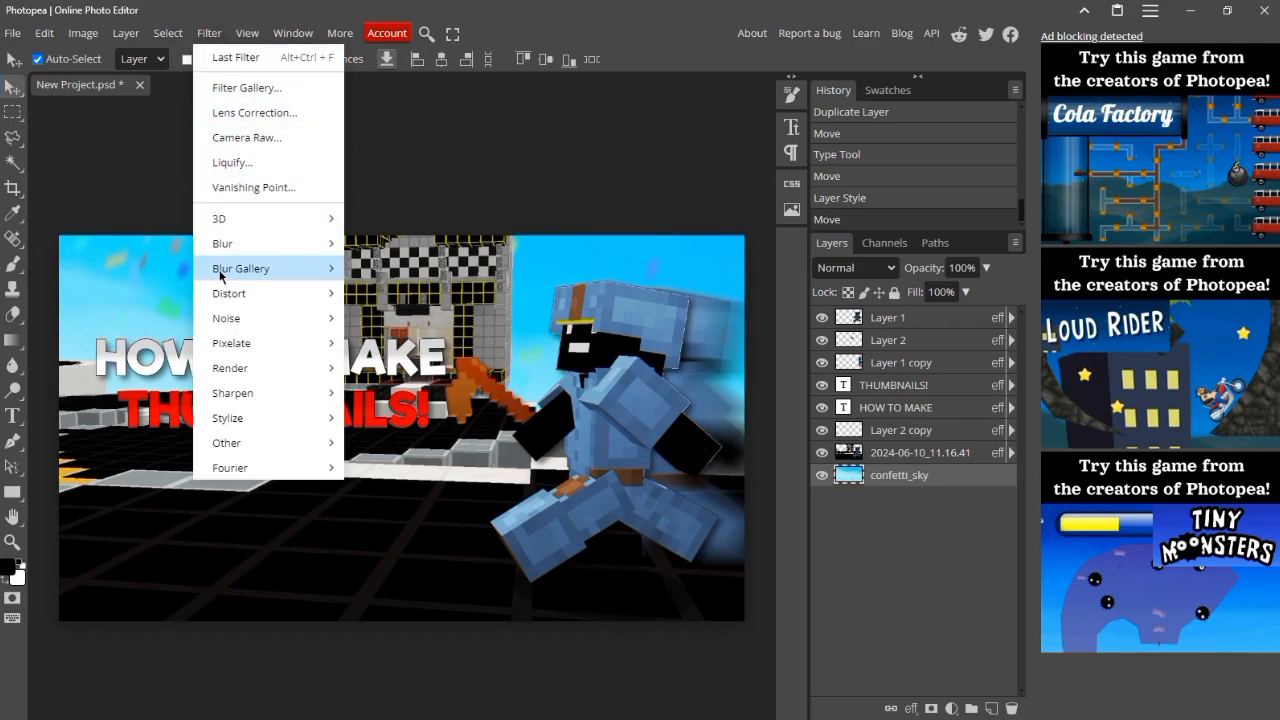
mouse_move(221, 250)
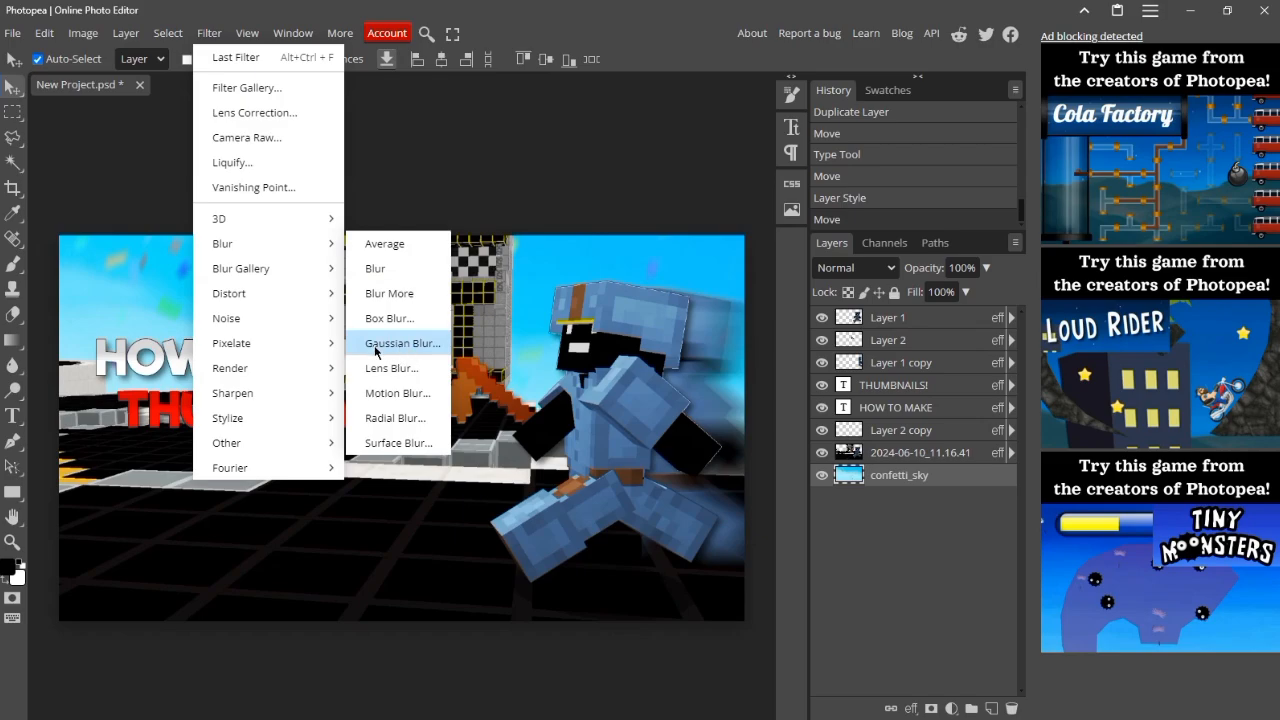
click(400, 343)
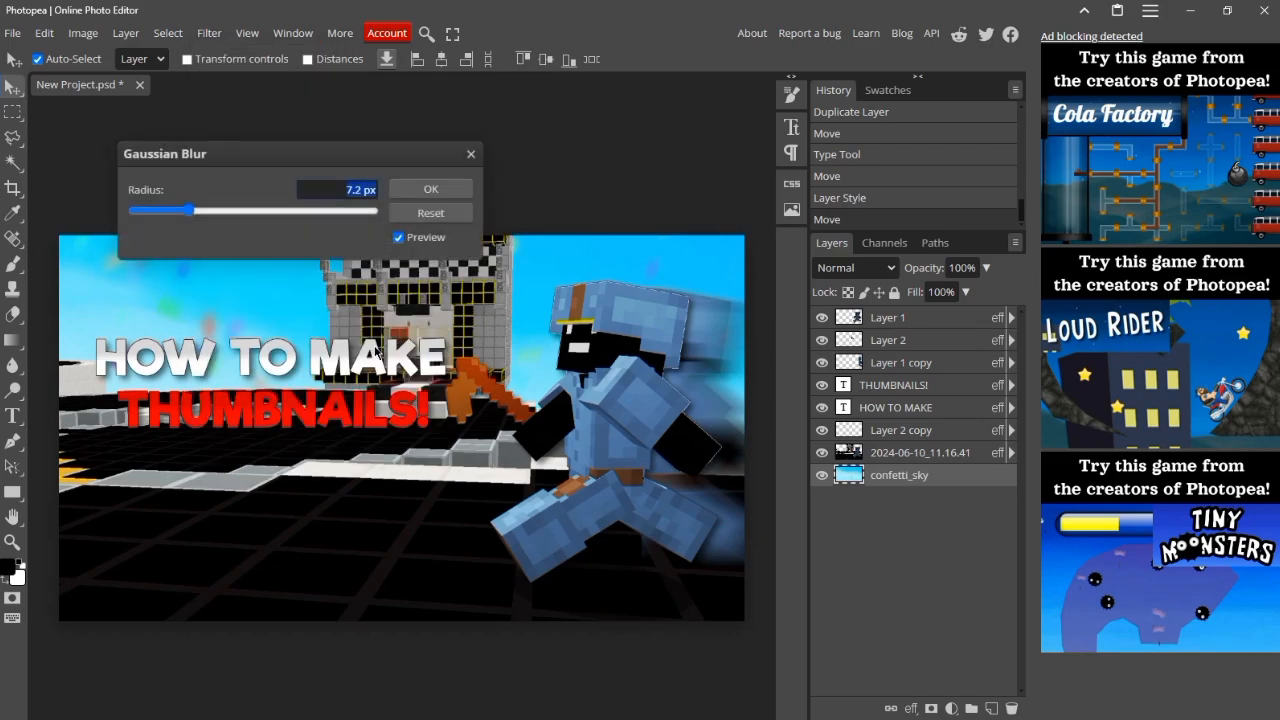
click(191, 211)
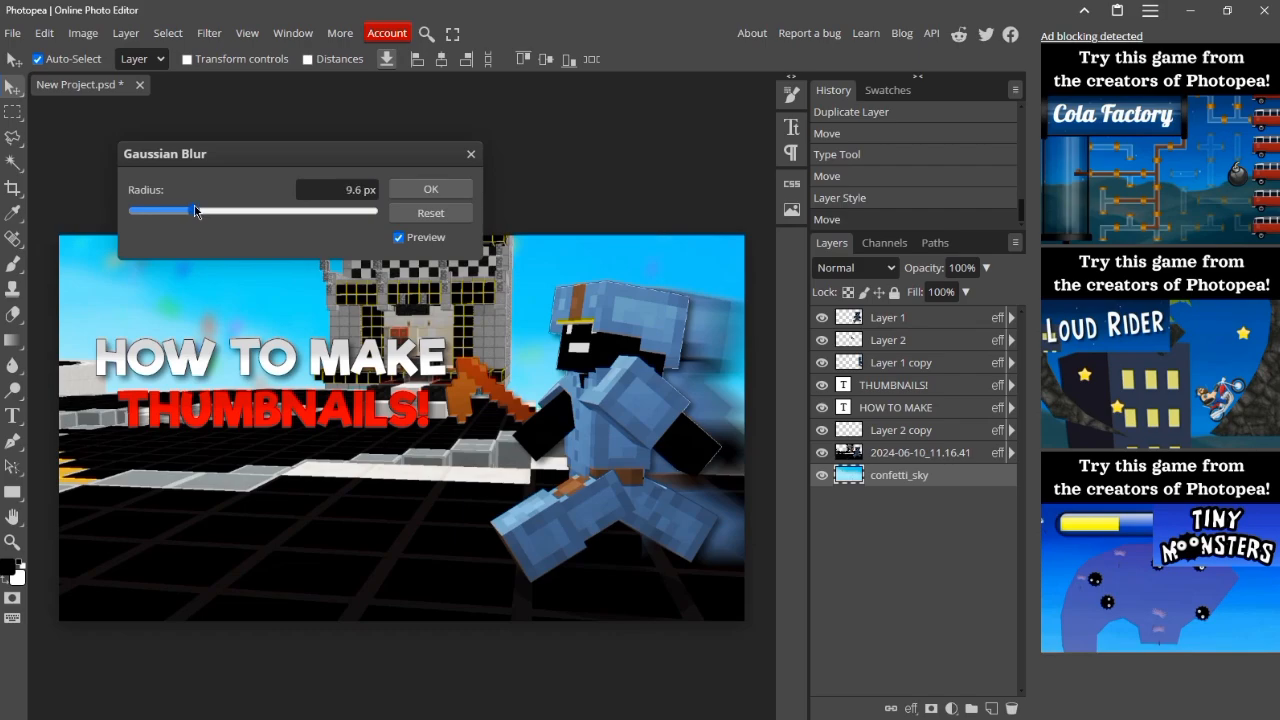
click(453, 199)
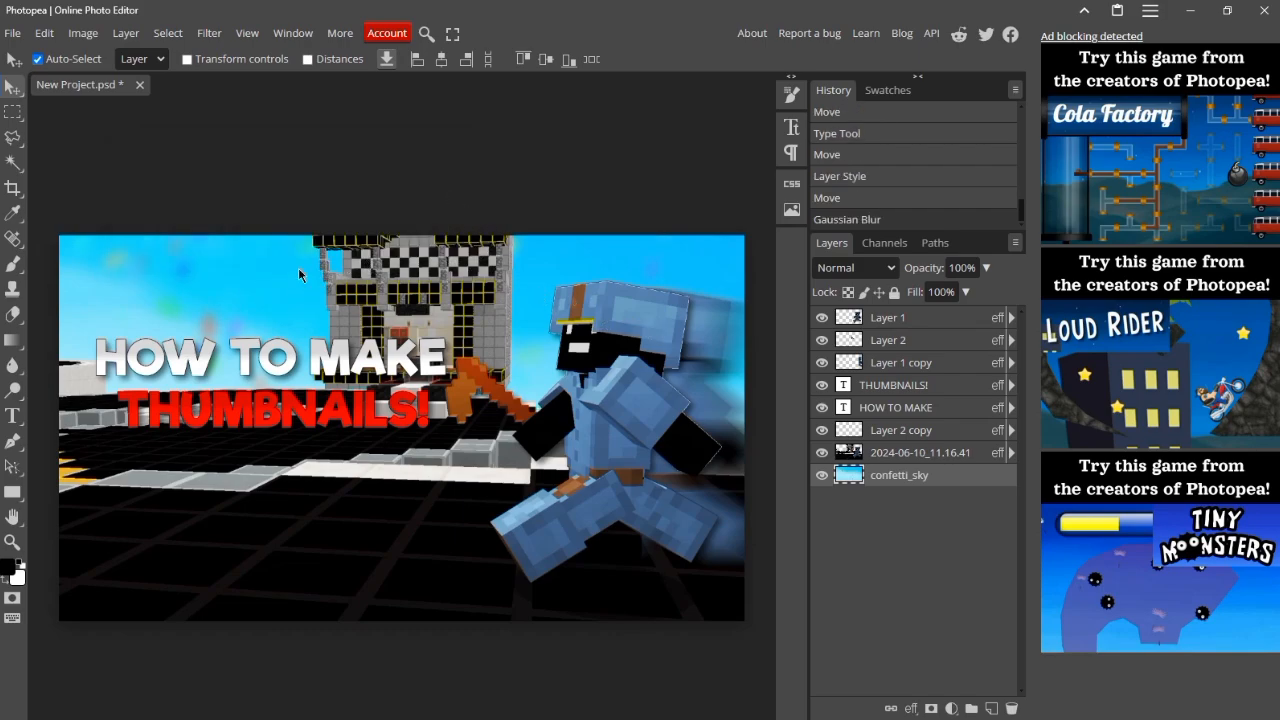
Step: Add a Vibrance adjustment layer above the 2024-06-10_11.16.41 layer with vibrance 20 and saturation 5
click(951, 708)
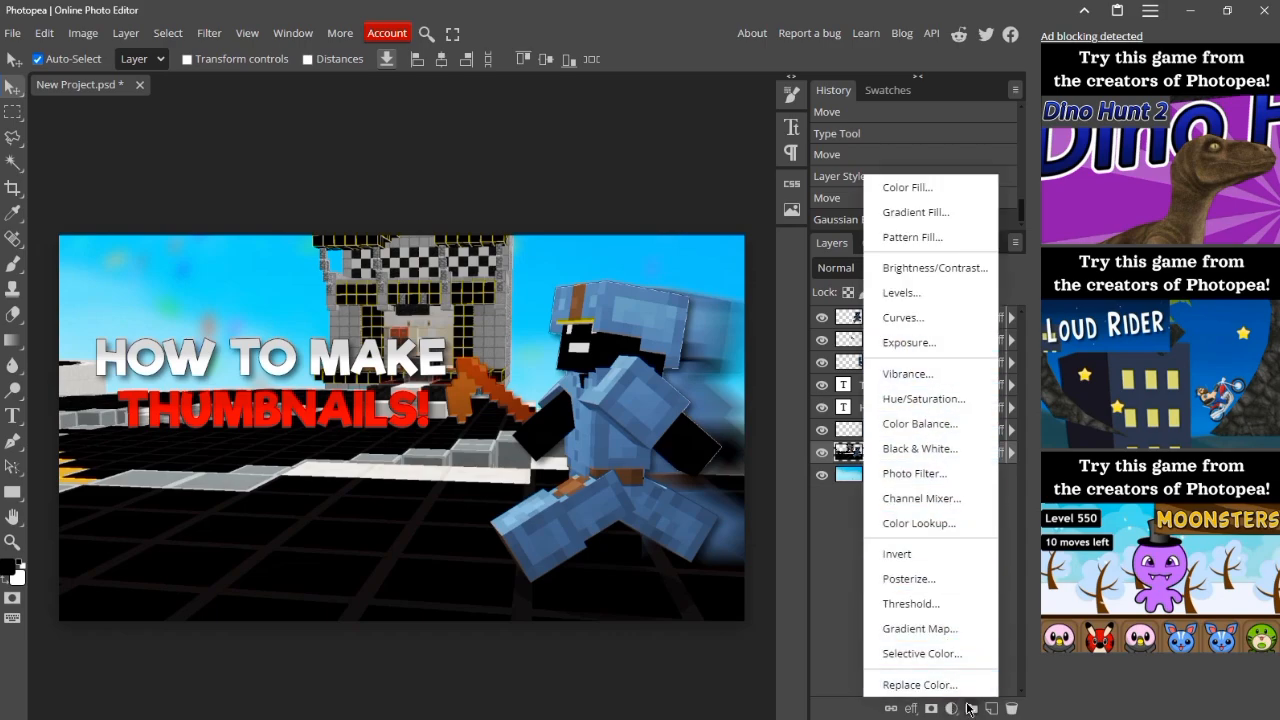
click(903, 374)
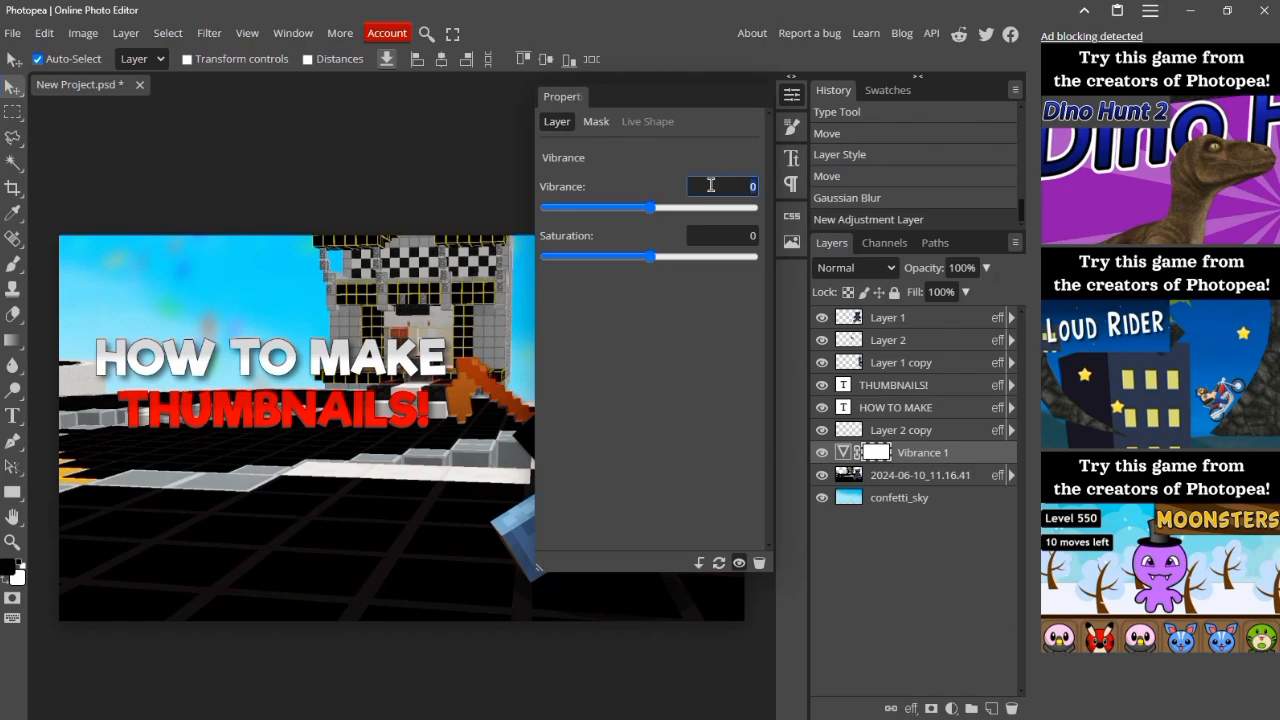
text(20)
click(728, 238)
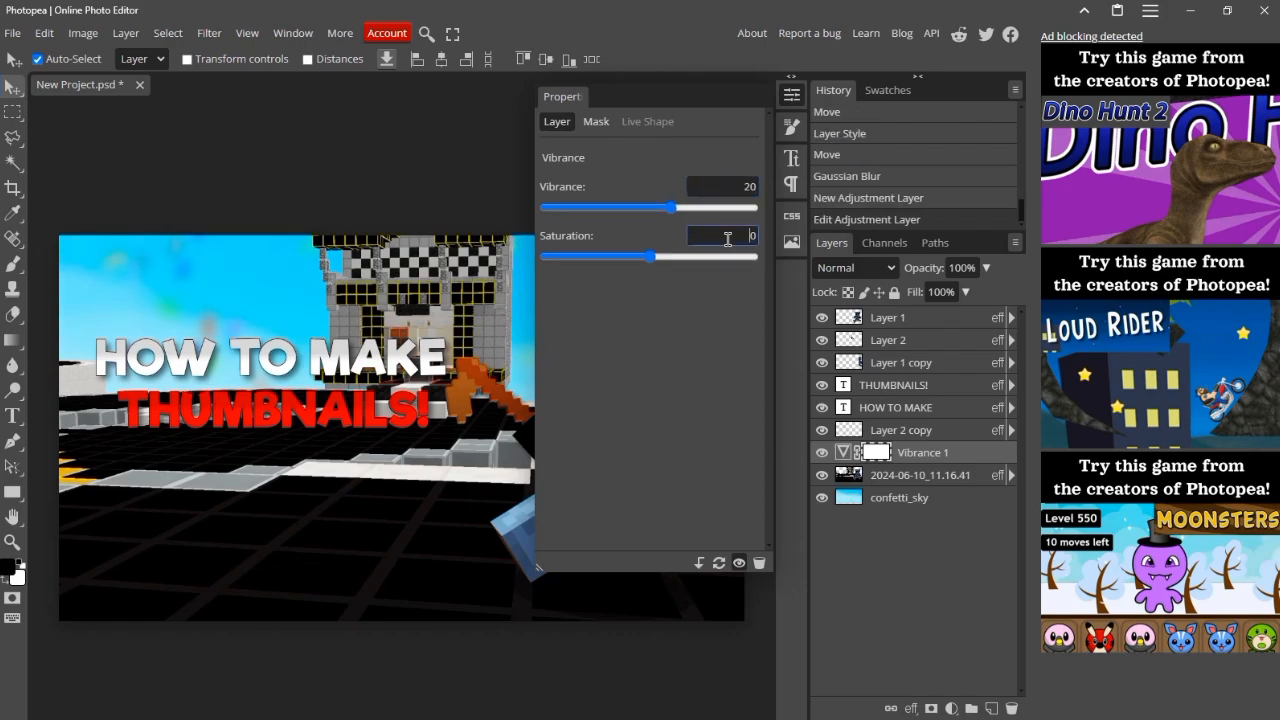
text(5)
key(Return)
Step: Add a Hue/Saturation adjustment layer above the Vibrance layer with lightness set to 5
click(950, 709)
click(910, 410)
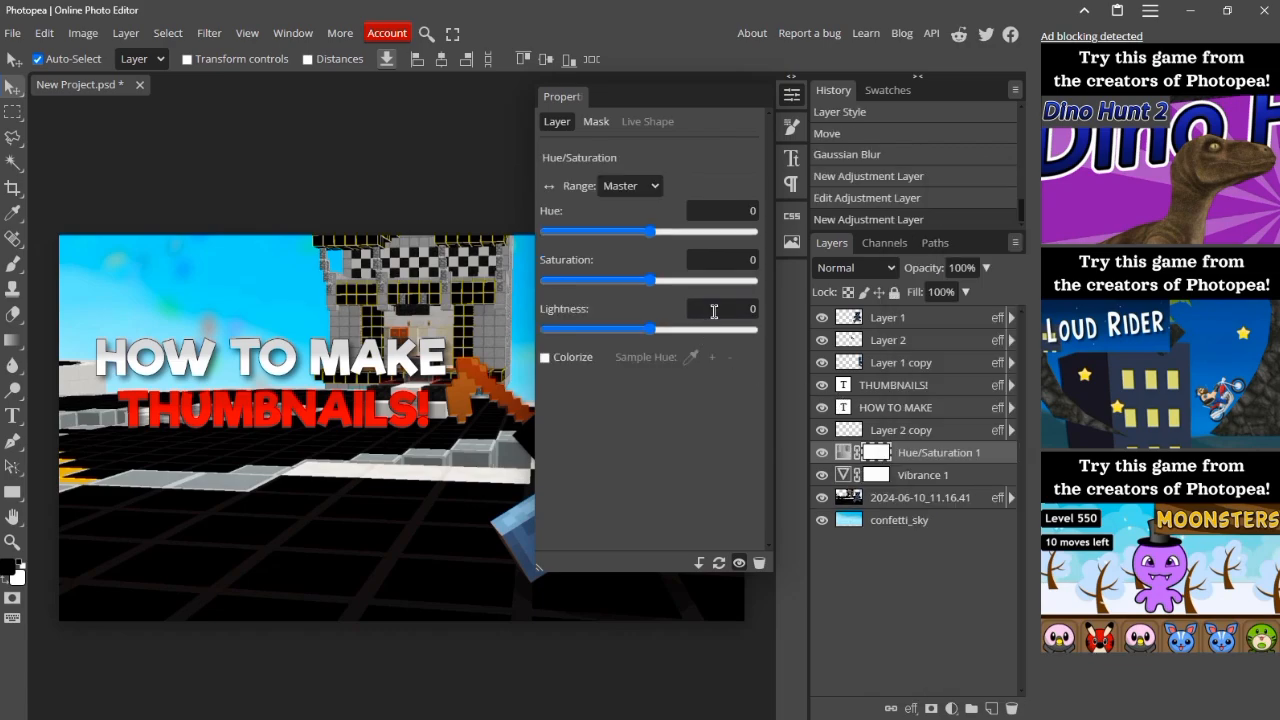
click(714, 311)
text(5)
key(Return)
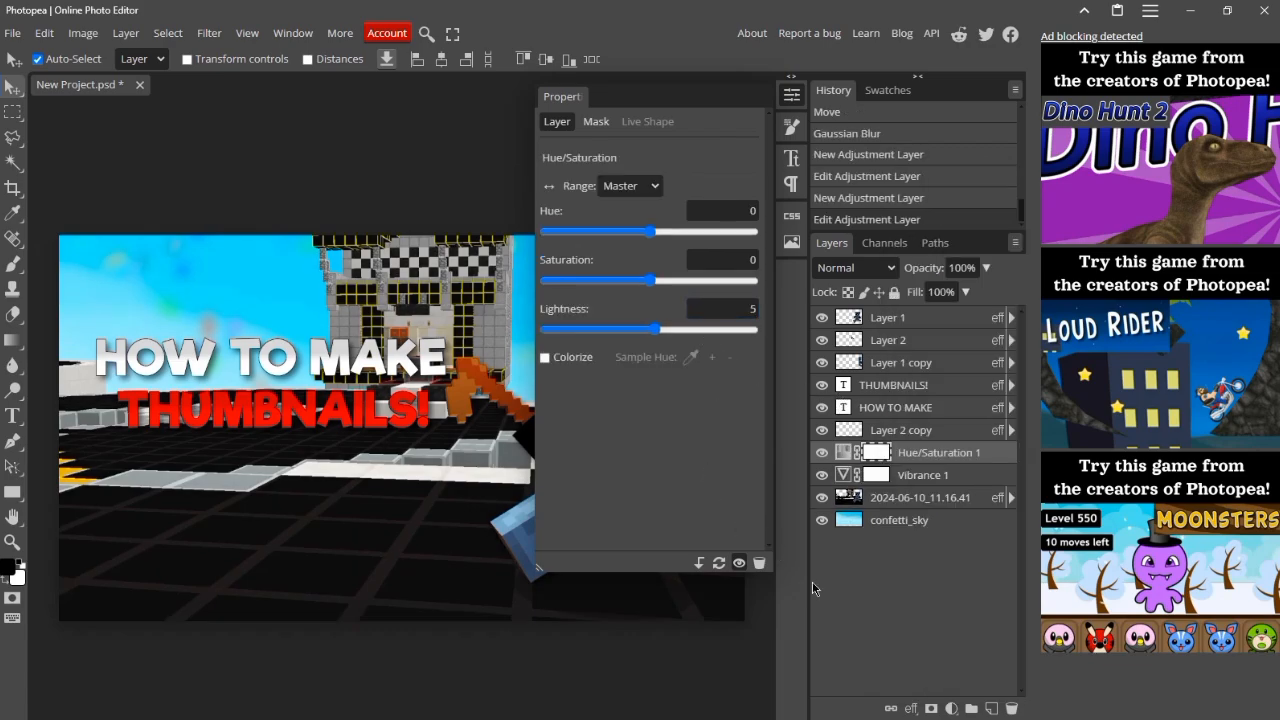
Step: Add a Brightness/Contrast adjustment layer with brightness 15 and contrast 5, and close its properties
click(953, 704)
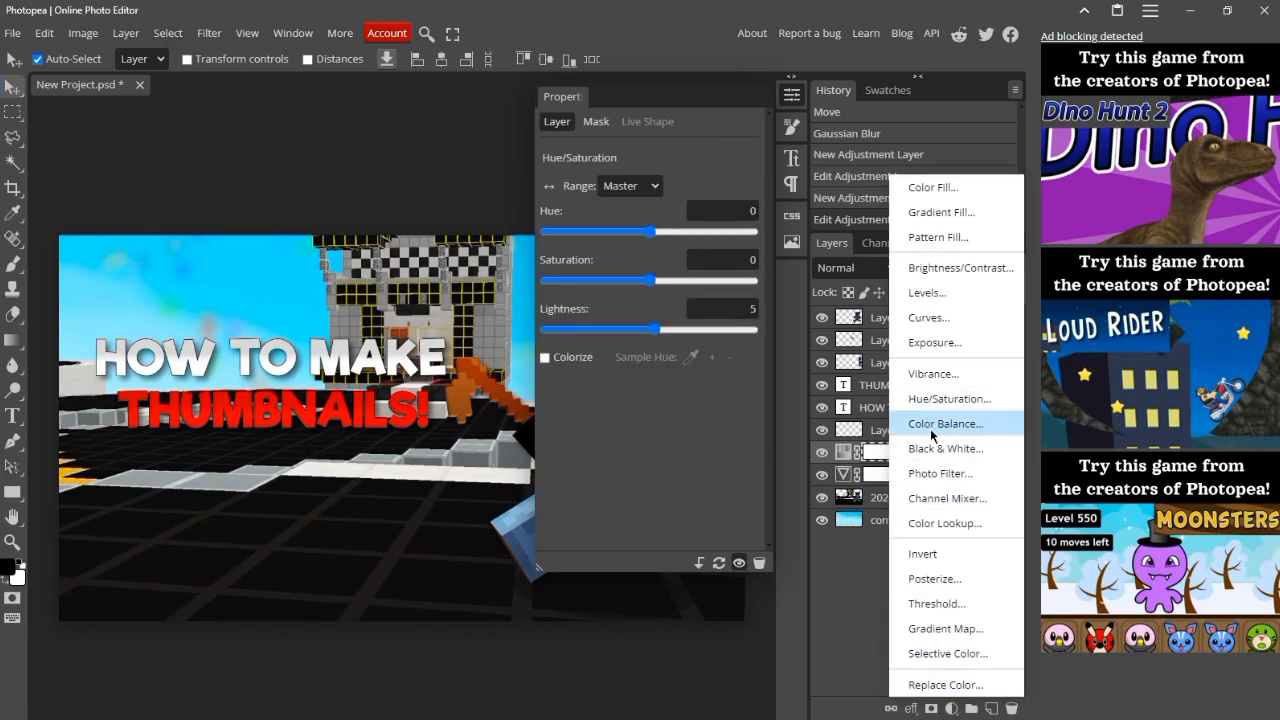
click(950, 266)
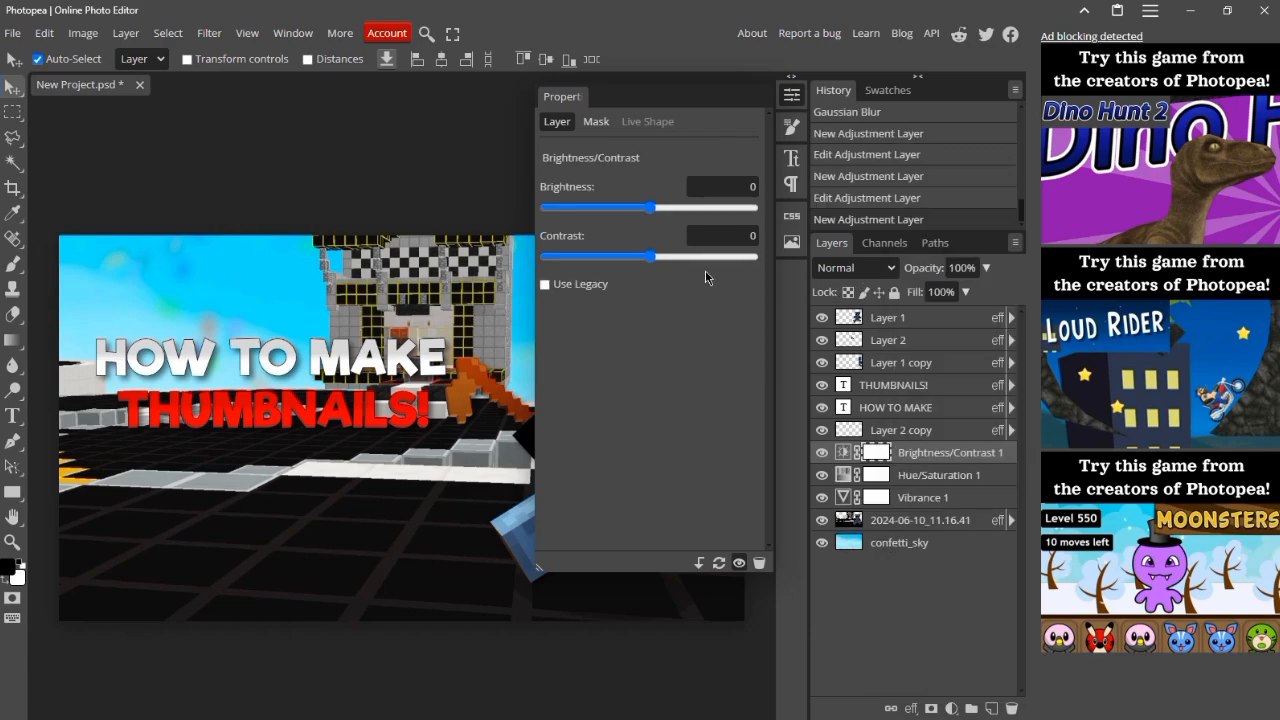
click(718, 181)
text(15)
key(Tab)
text(5)
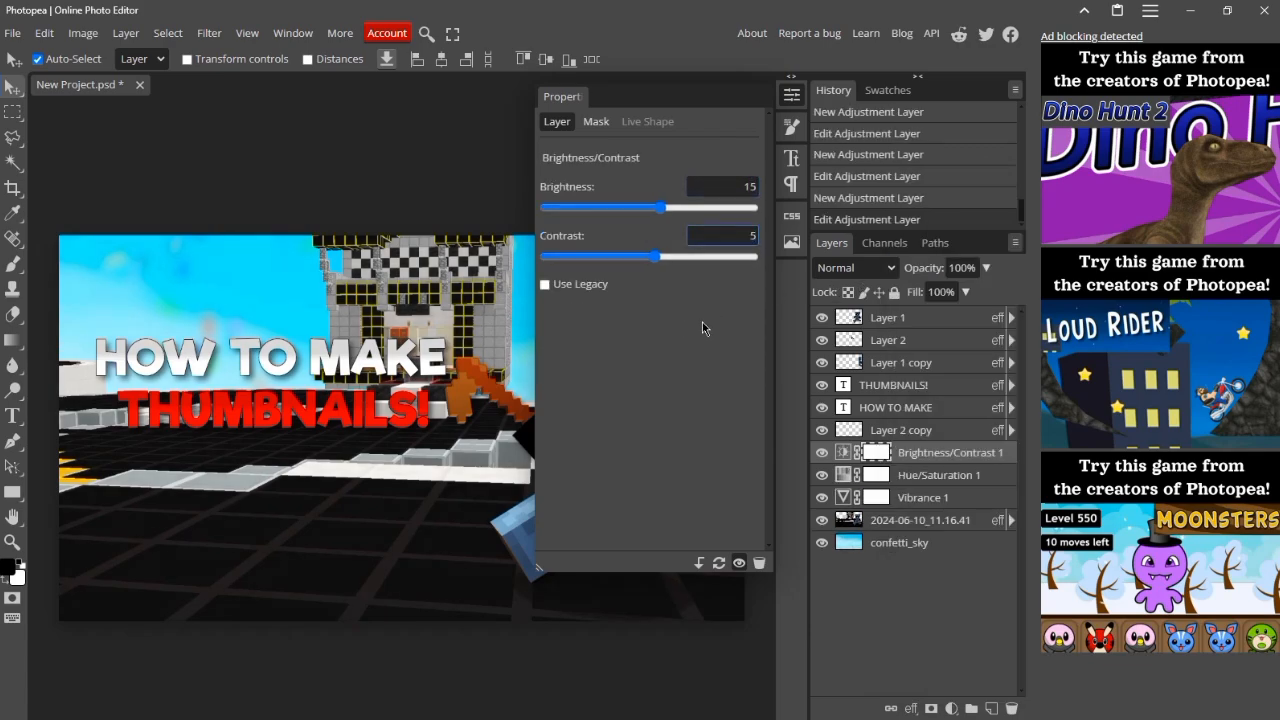
click(702, 328)
right_click(581, 102)
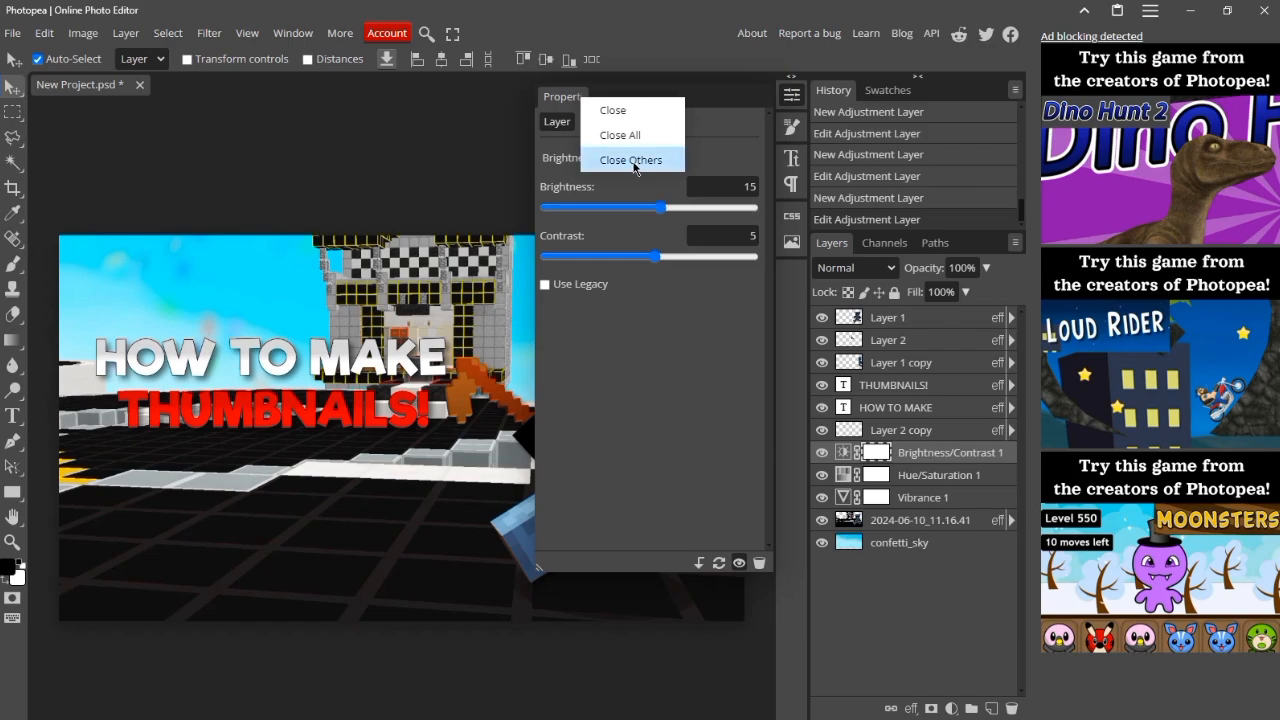
click(610, 110)
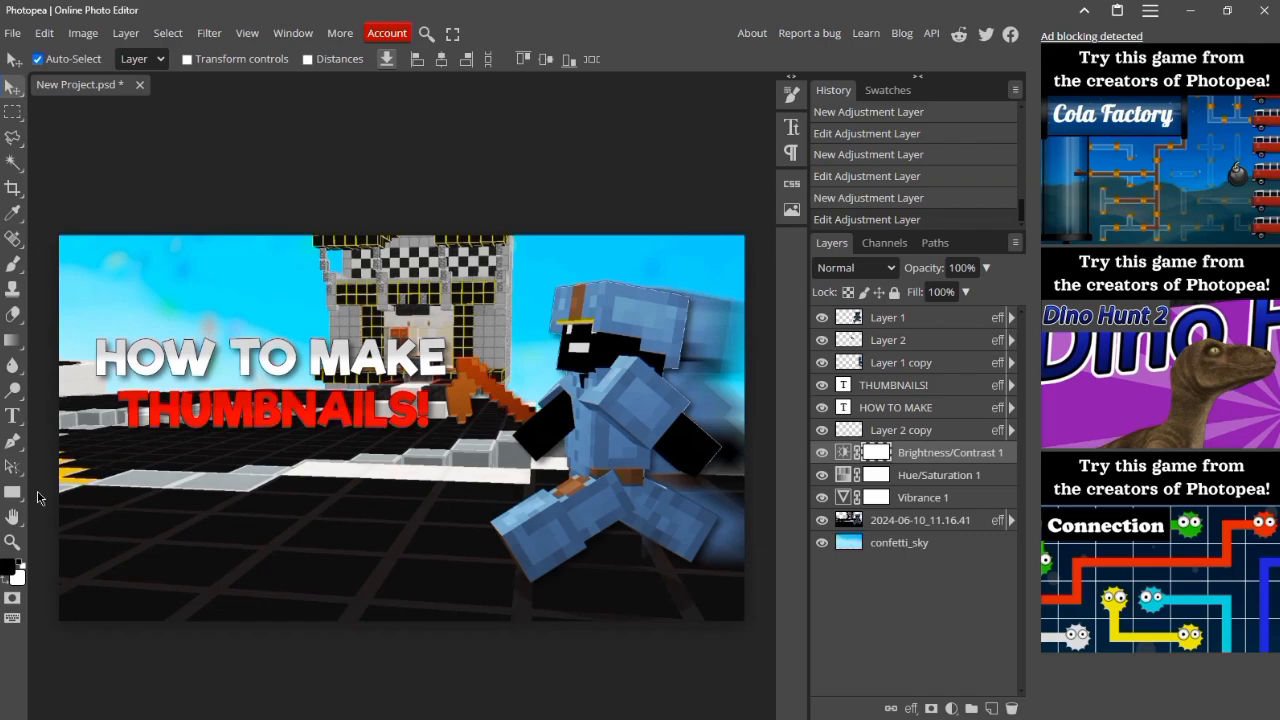
Step: Draw a black rectangle covering the whole canvas and move its layer to the top of the stack
click(13, 492)
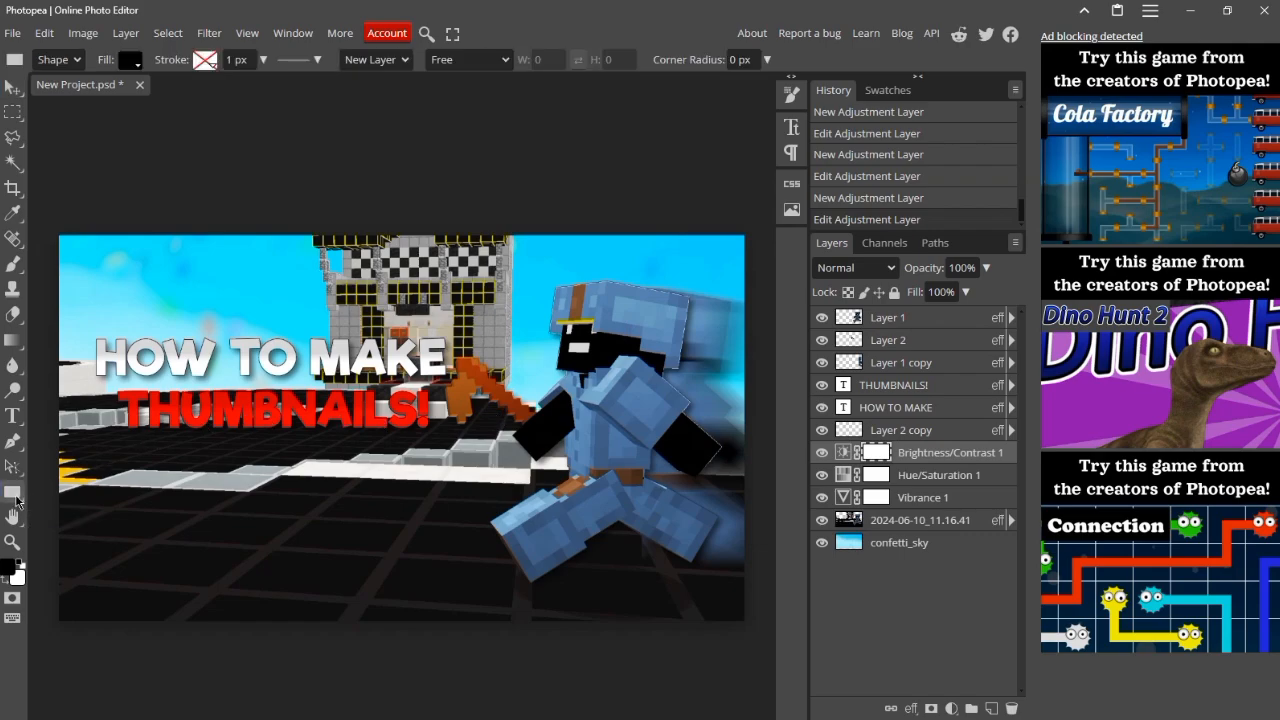
drag(62, 236, 746, 618)
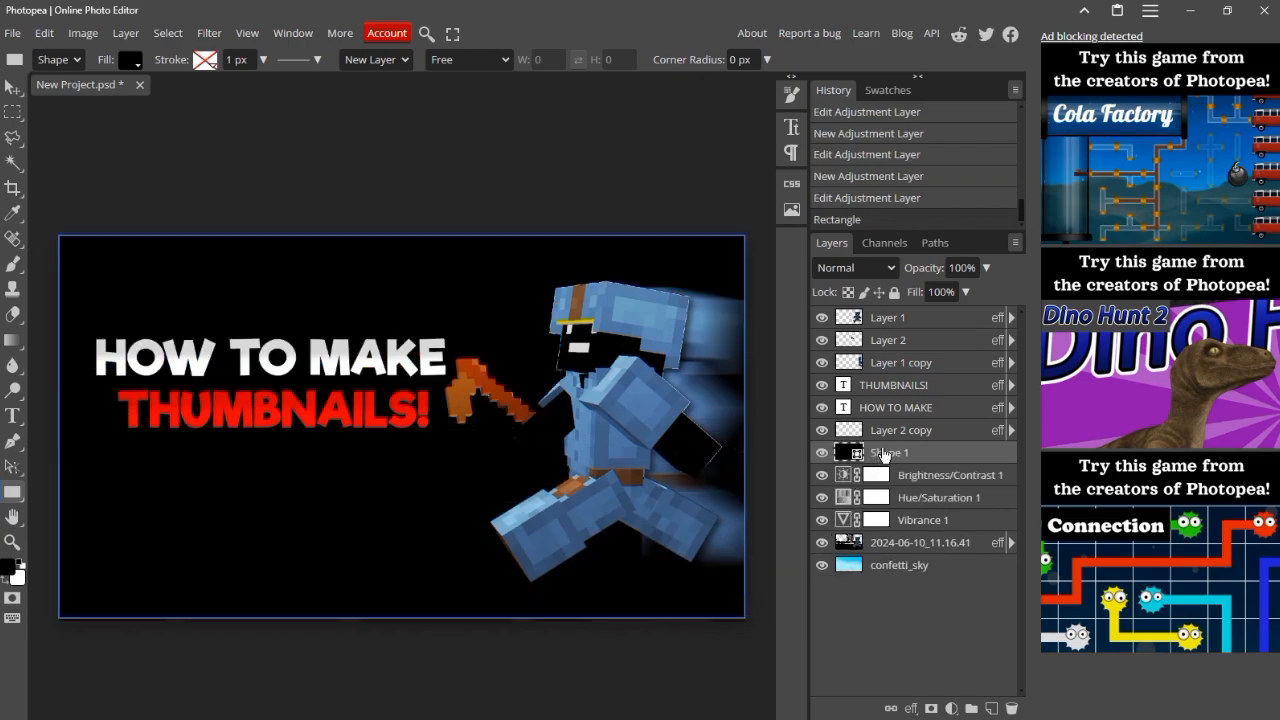
drag(885, 455, 862, 318)
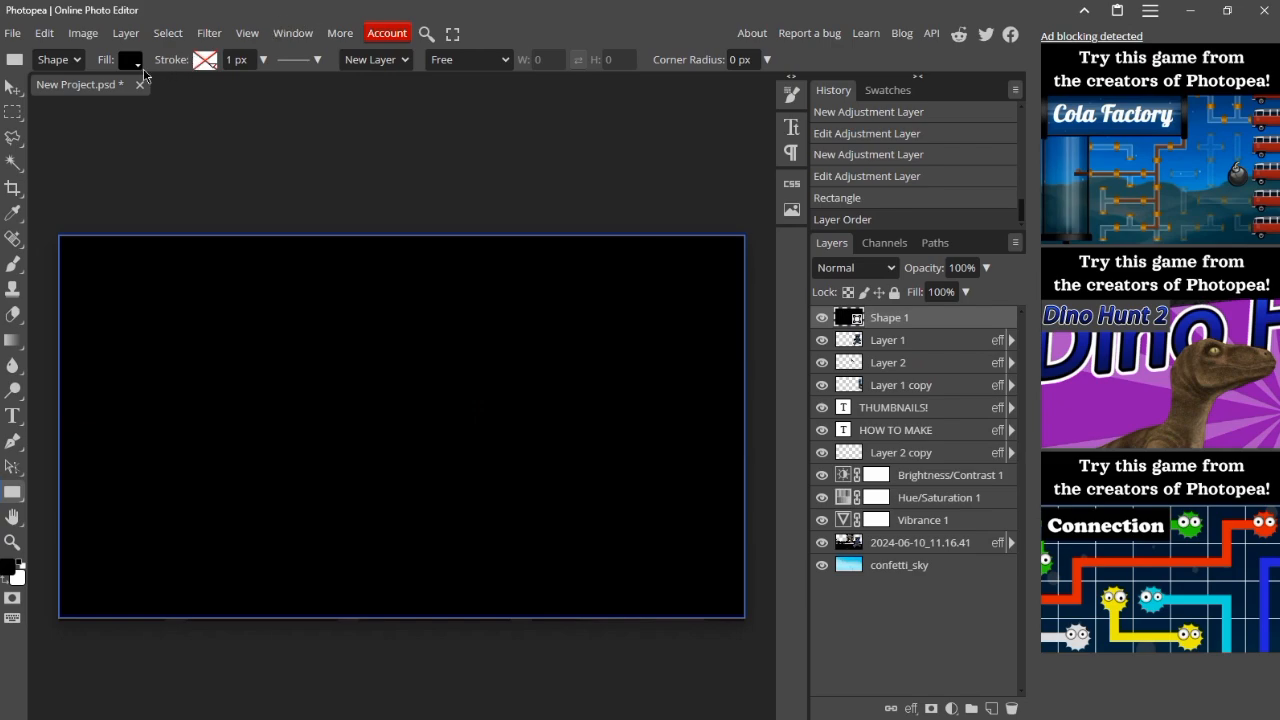
Step: Remove the rectangle's fill and give it a solid white stroke
click(131, 63)
click(180, 92)
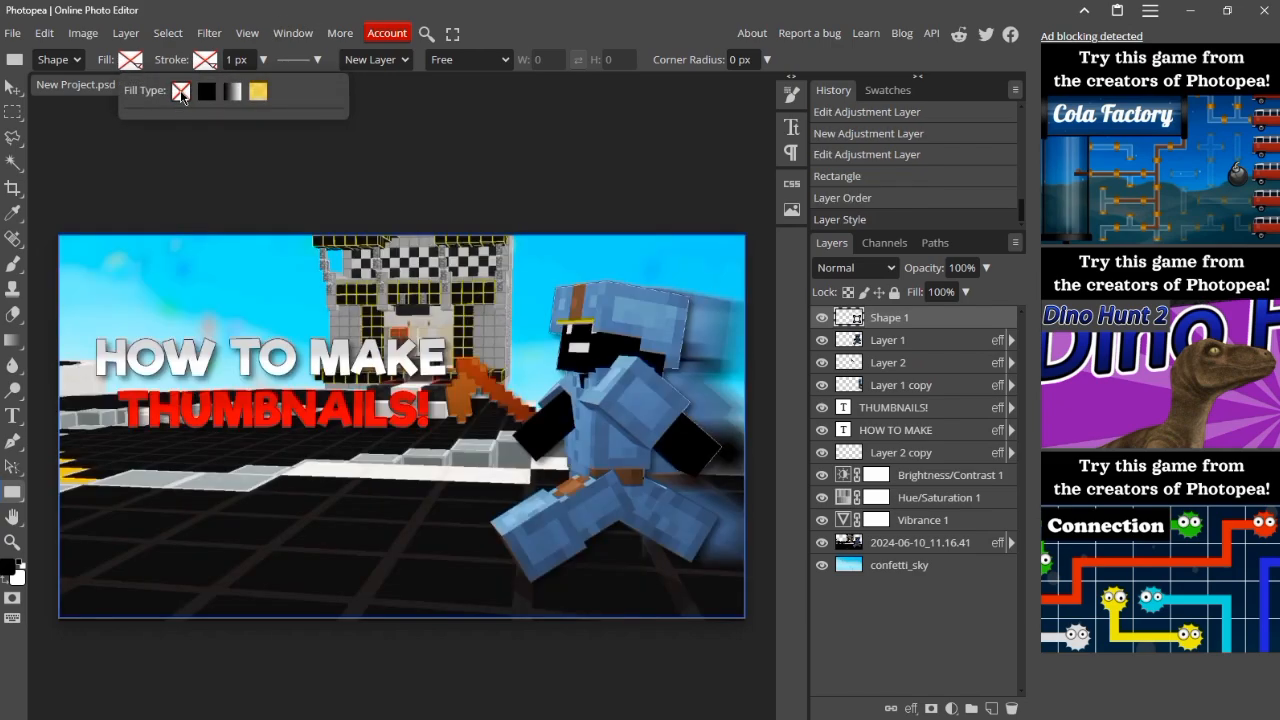
click(214, 63)
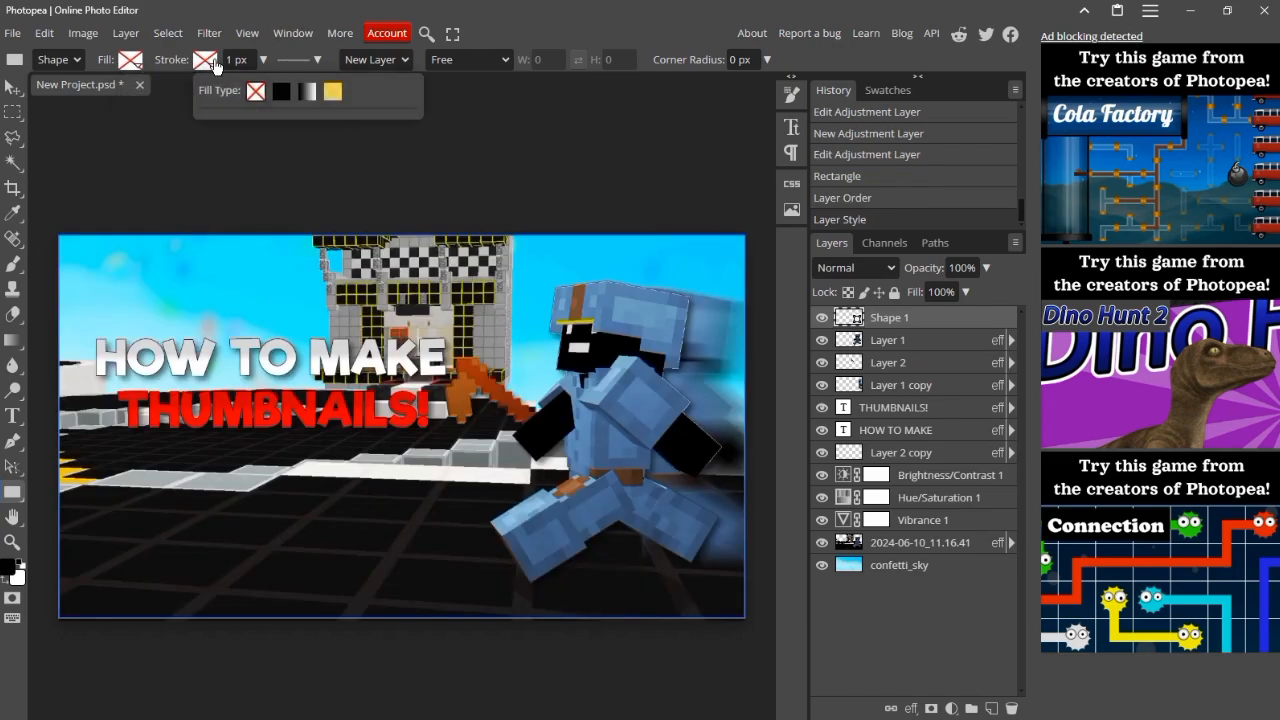
click(281, 91)
click(211, 149)
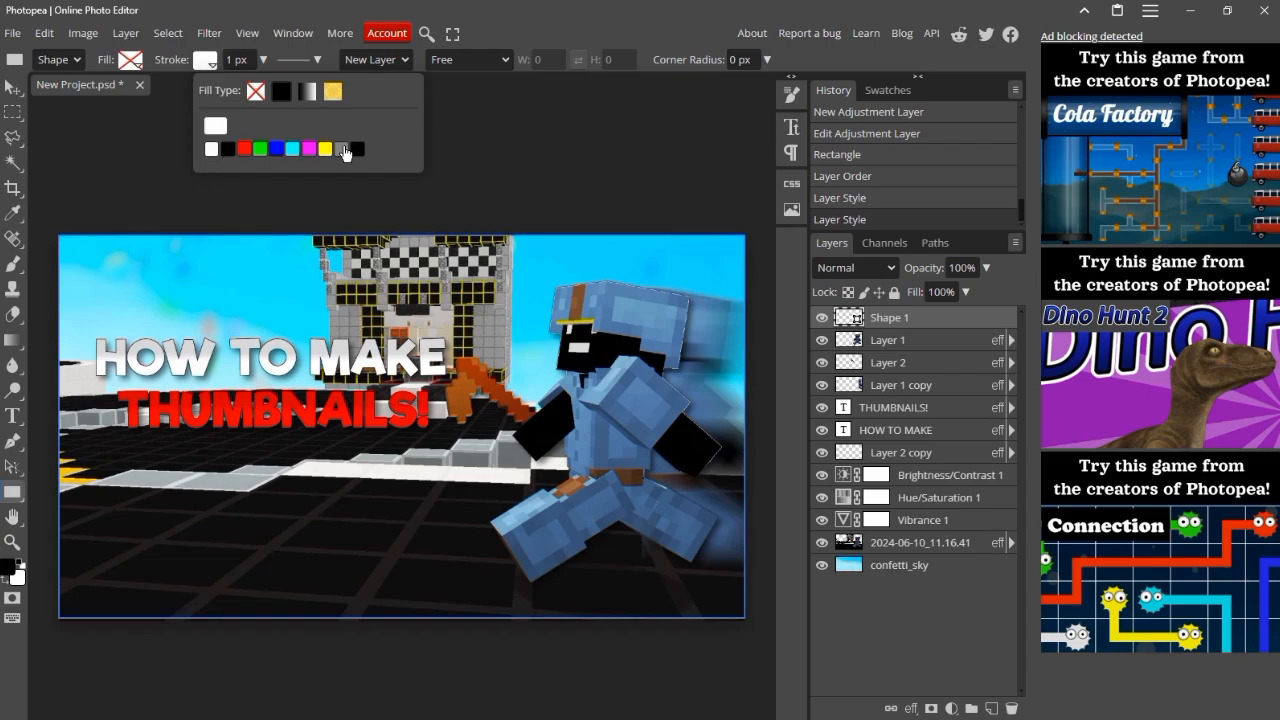
Step: Set the rectangle's stroke width to 30 px and its layer's blend mode to Overlay
drag(241, 60, 223, 58)
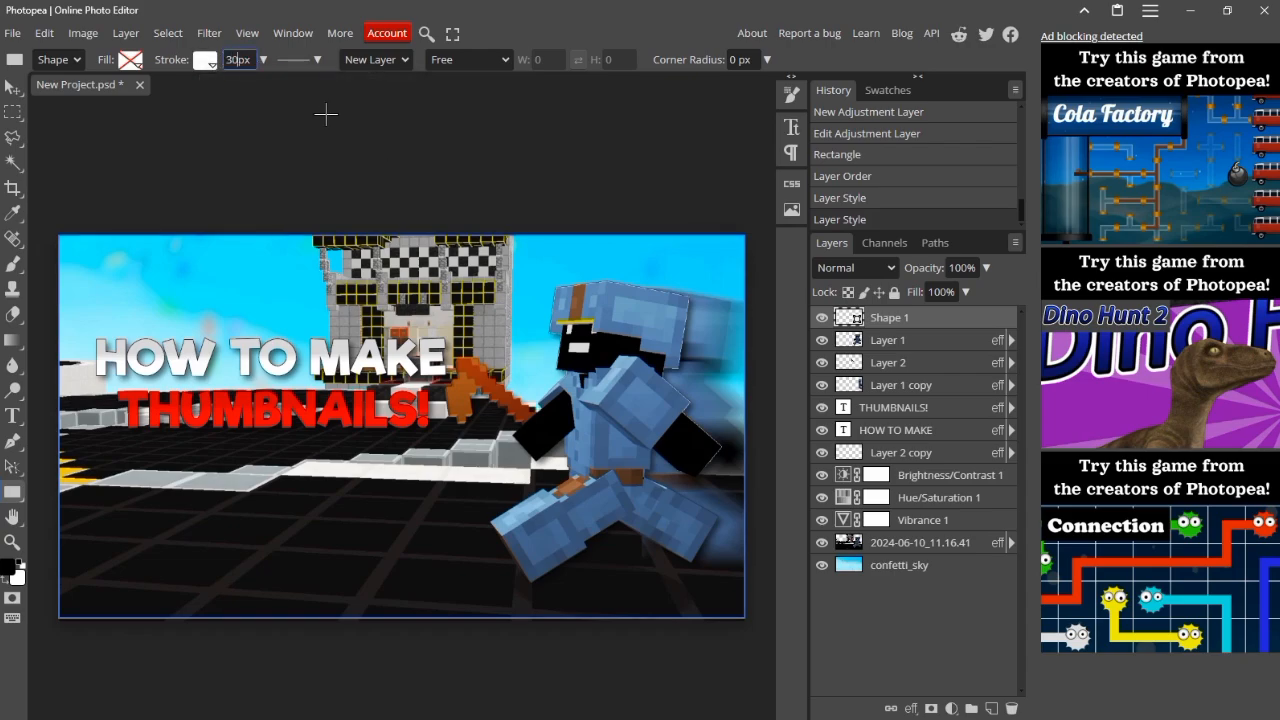
key(Return)
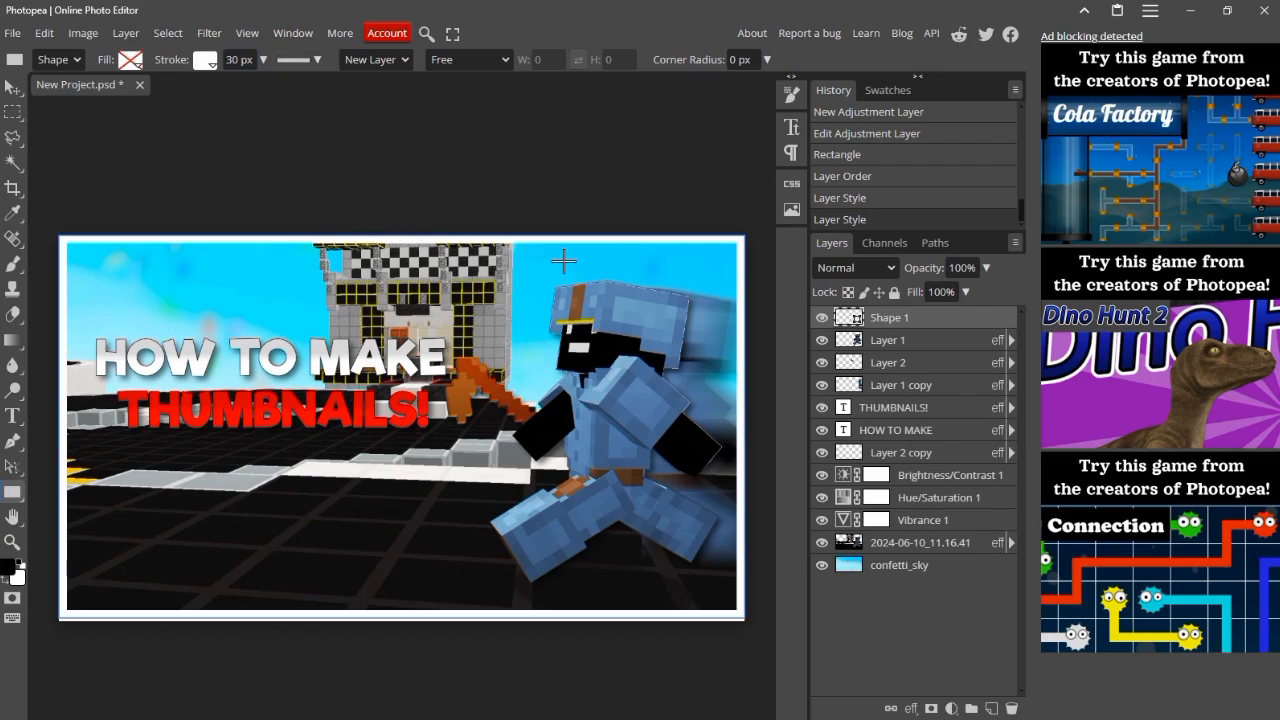
click(862, 268)
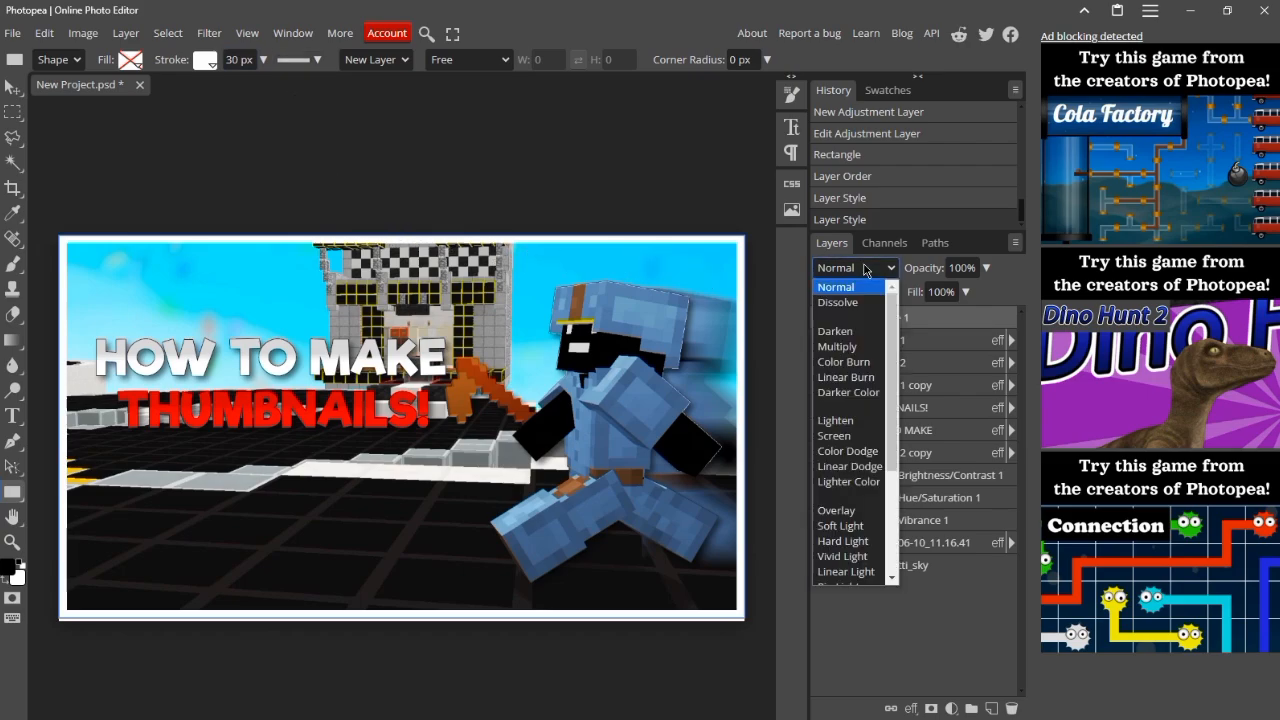
click(836, 510)
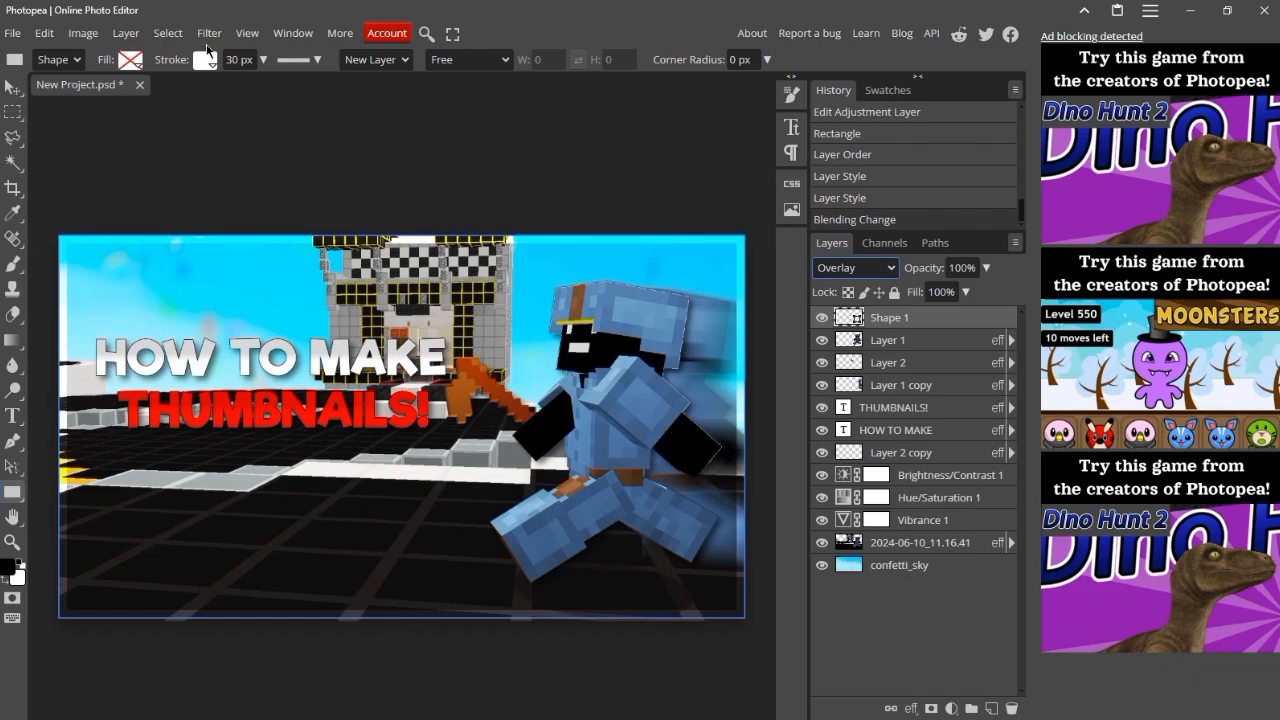
Step: Set the border rectangle's stroke width to 50 px
click(227, 59)
text(50)
key(Return)
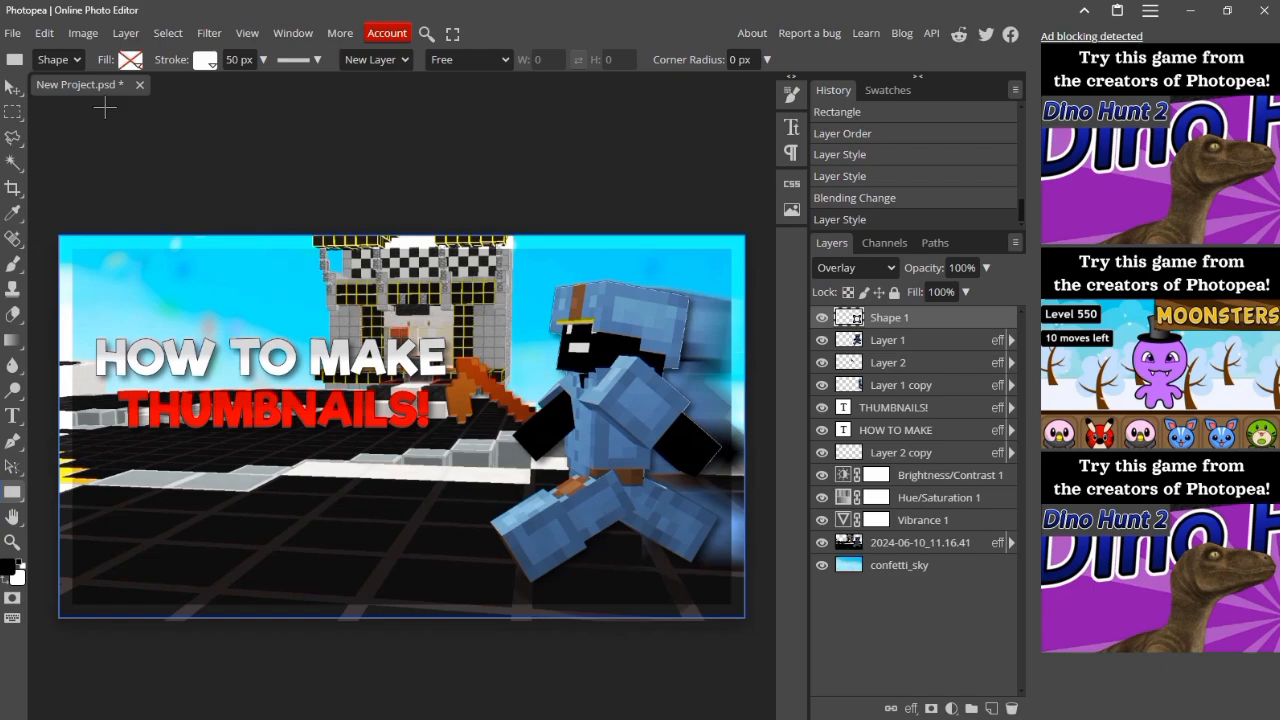
Step: Export the thumbnail as a PNG named New Project at 1280 × 720 px and 100% quality, checking the preview before saving
click(13, 33)
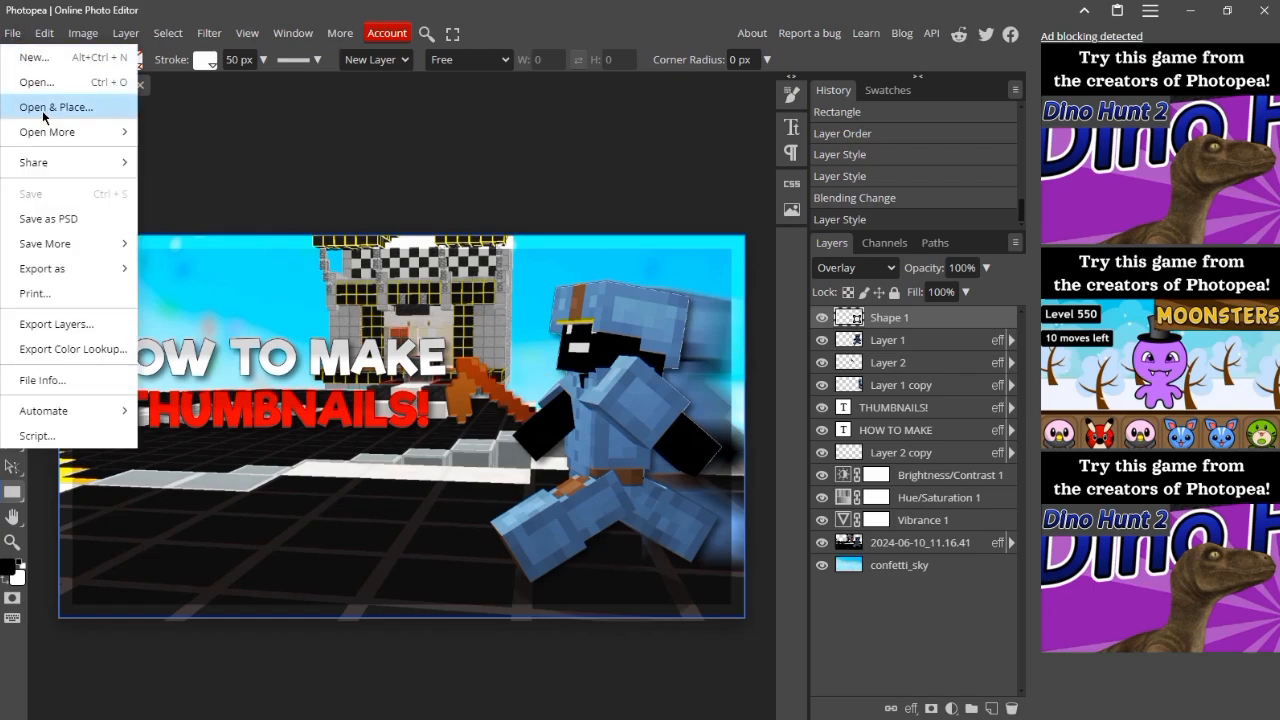
mouse_move(96, 268)
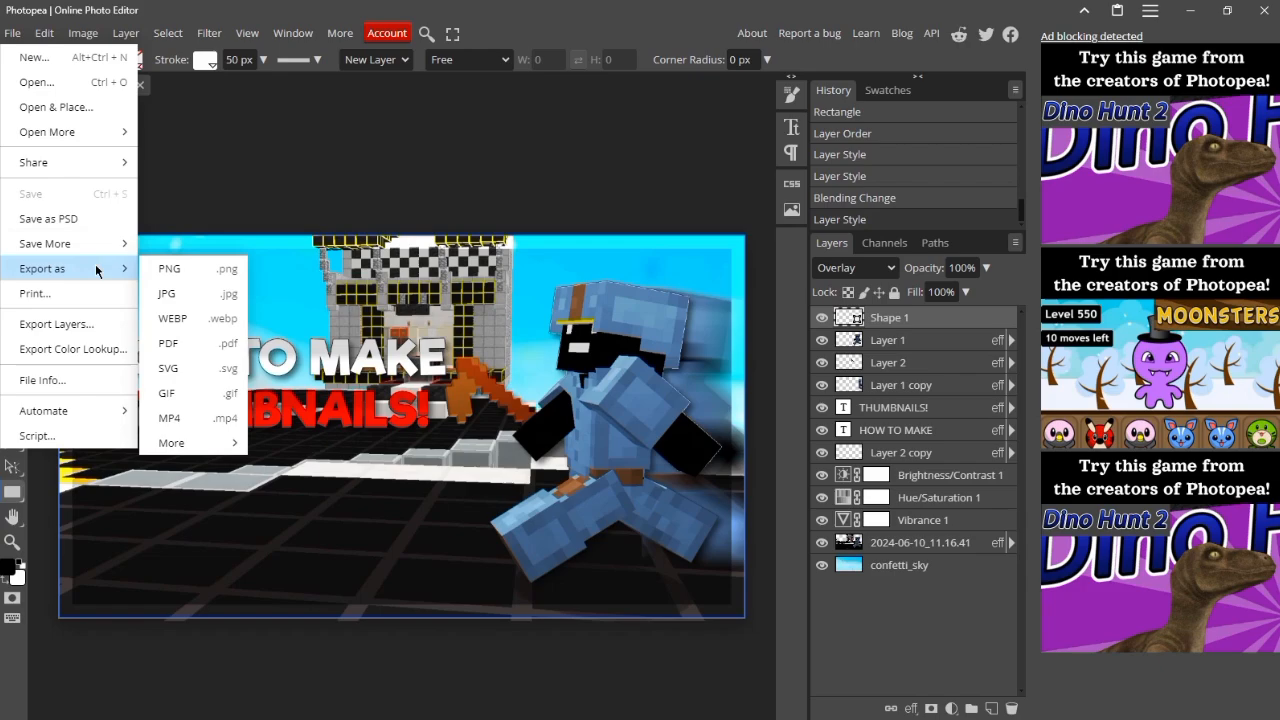
click(183, 268)
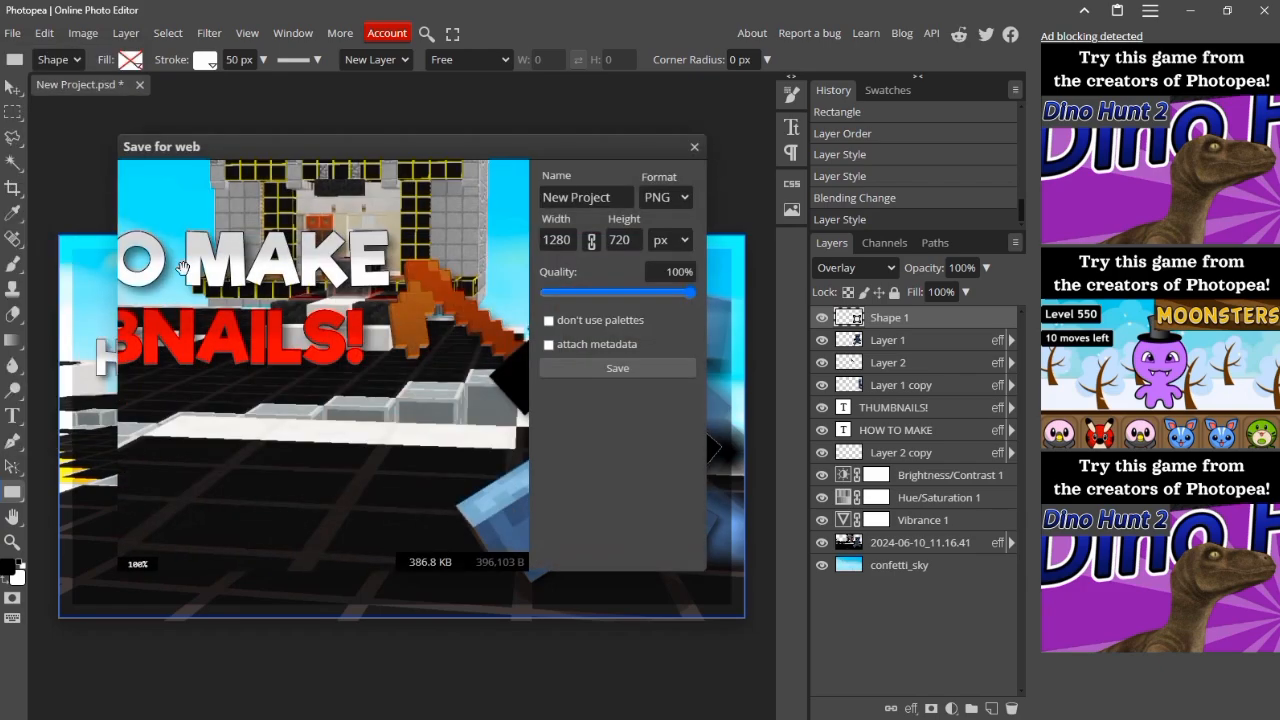
scroll(287, 259, down, 1)
drag(290, 260, 338, 326)
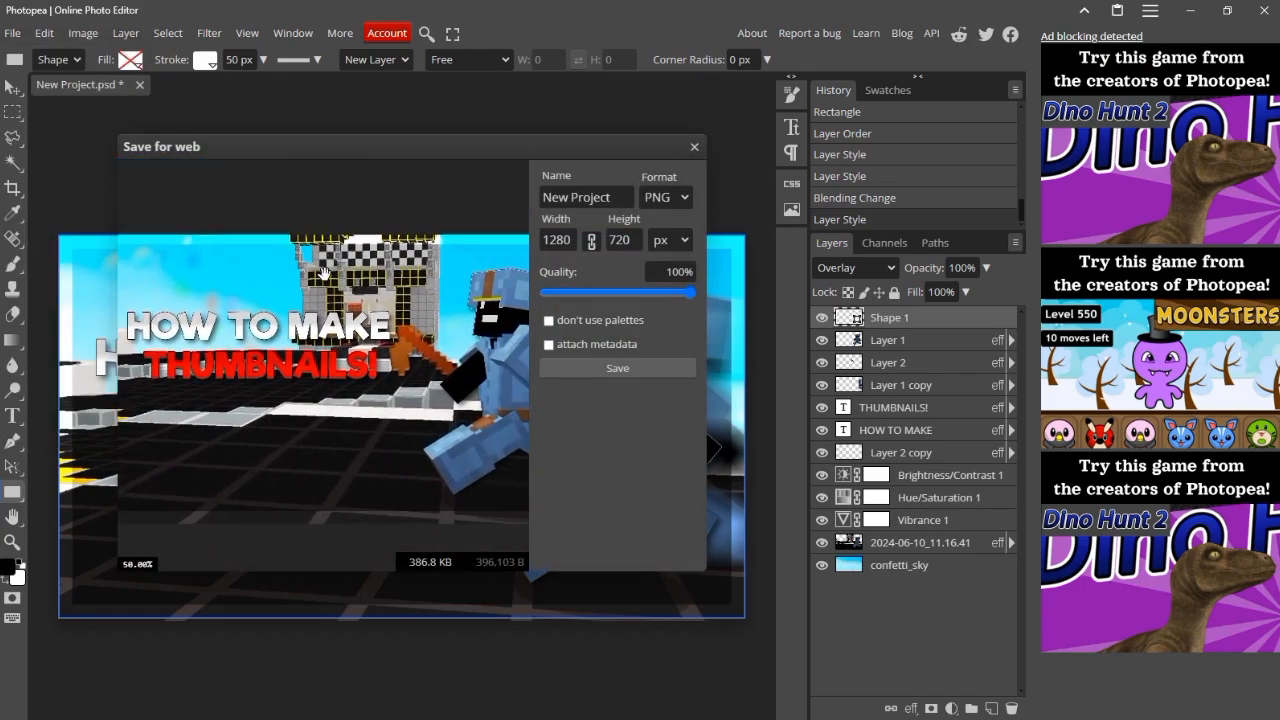
scroll(320, 270, down, 2)
scroll(285, 267, up, 2)
drag(269, 266, 305, 277)
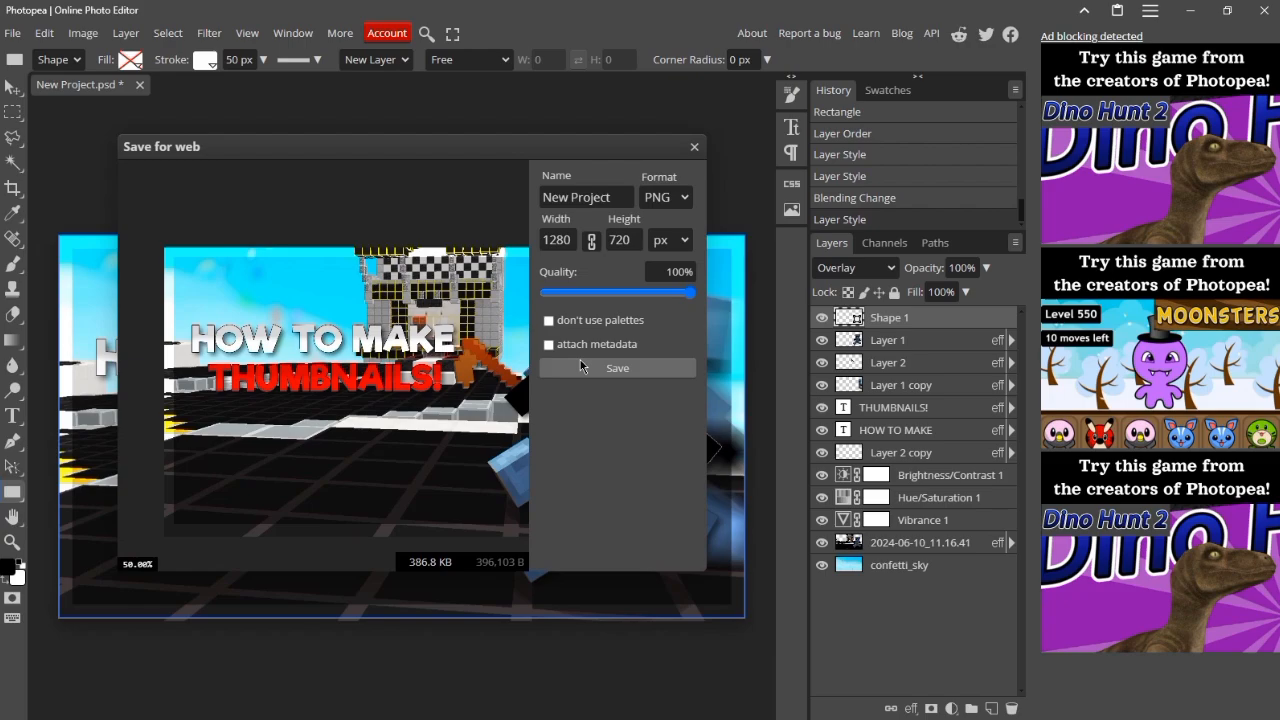
click(580, 367)
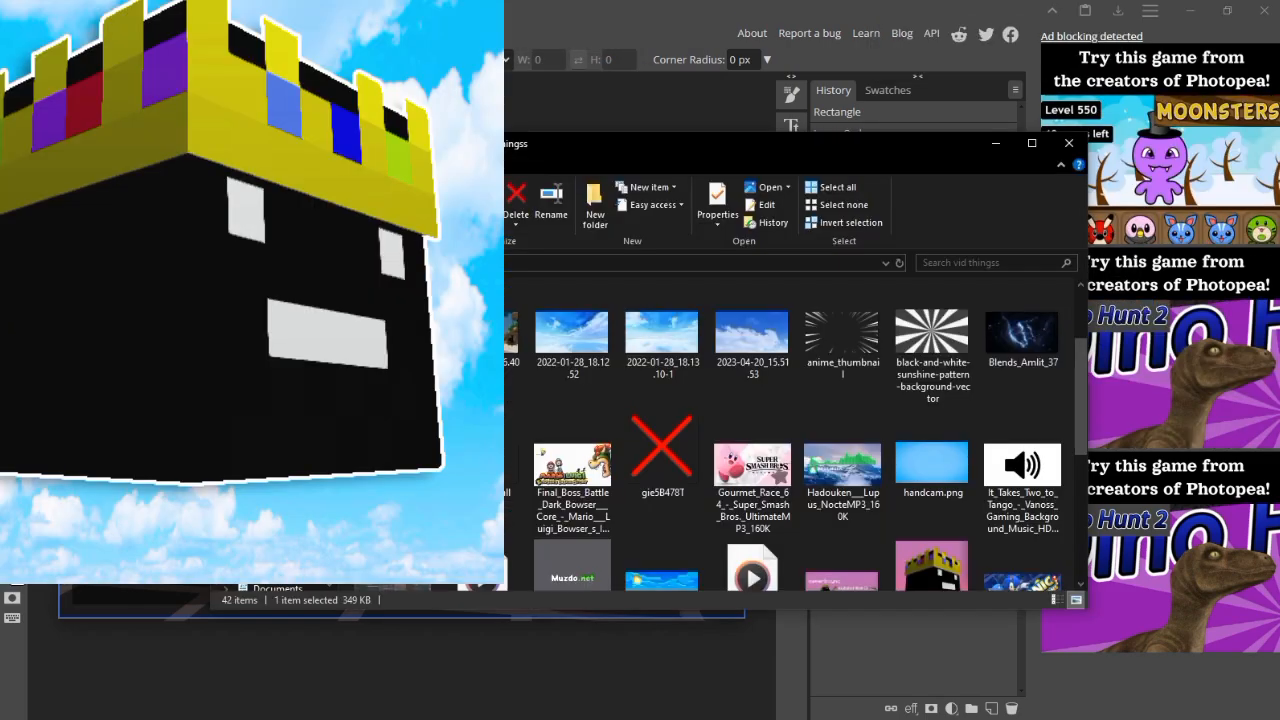
click(272, 328)
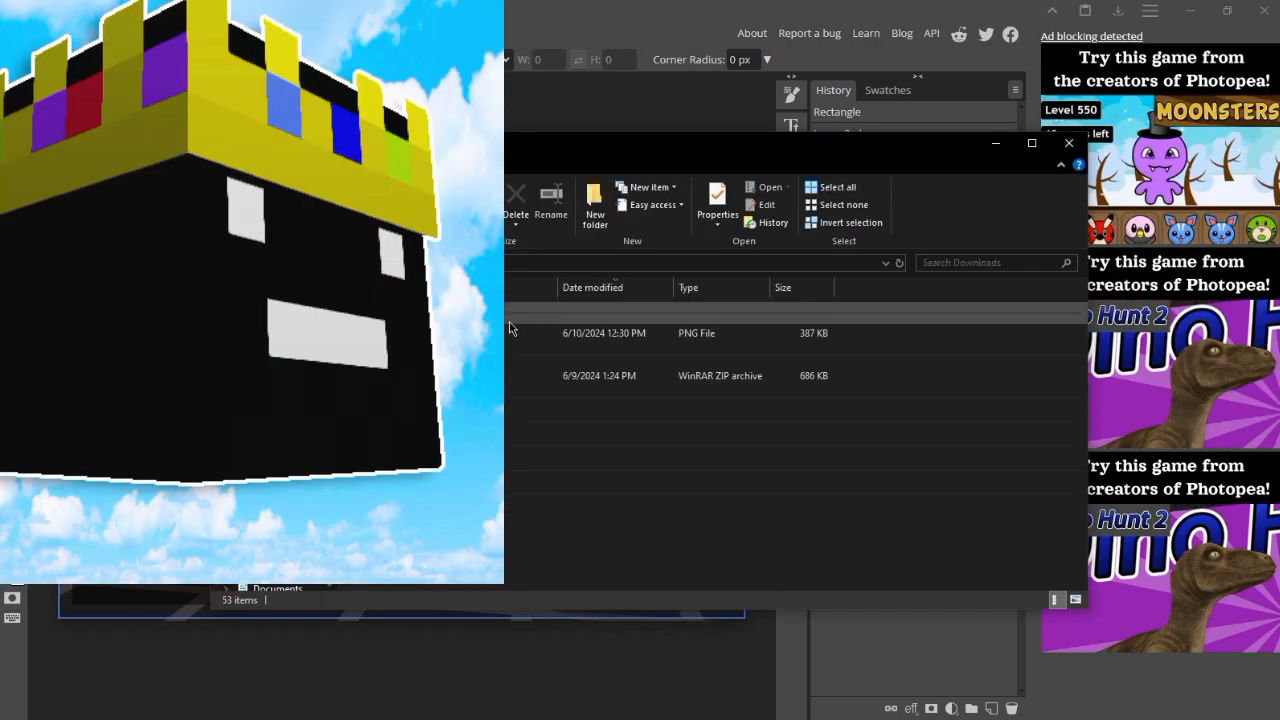
Step: Place the exported New Project PNG from the Downloads folder into the document and move its layer to the top of the stack
click(580, 333)
key(ctrl+a)
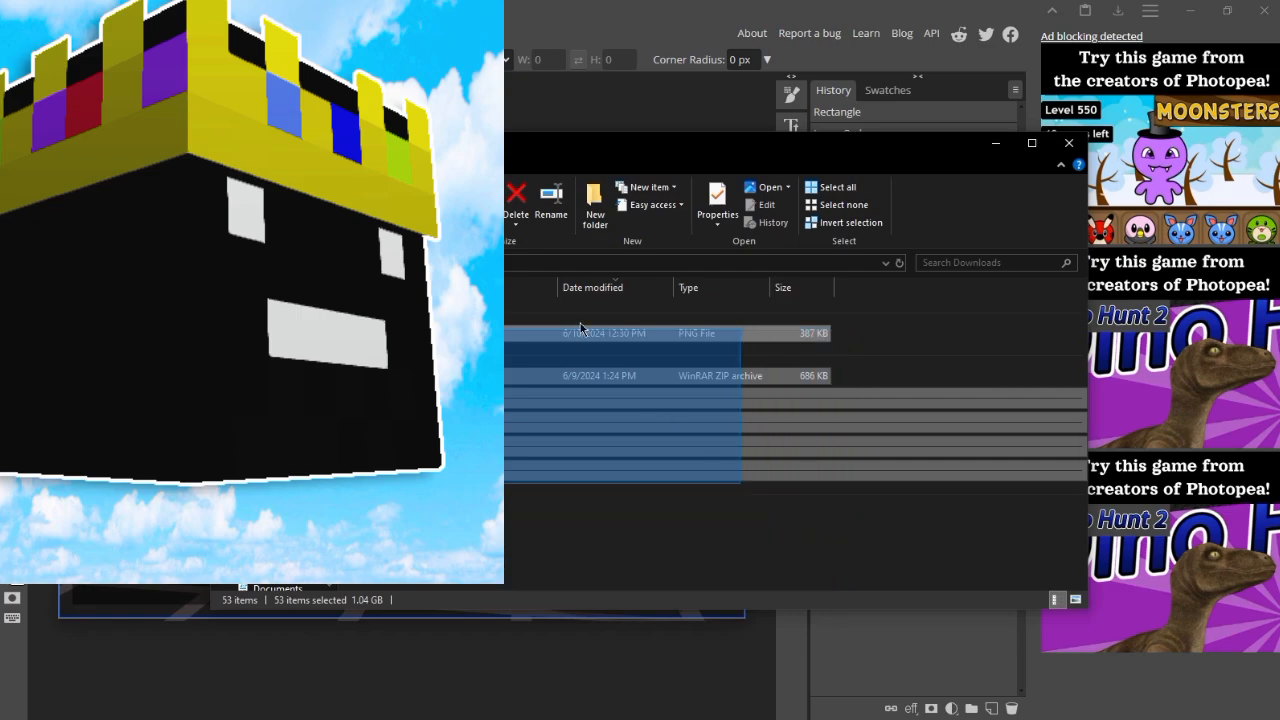
click(580, 333)
drag(580, 333, 862, 325)
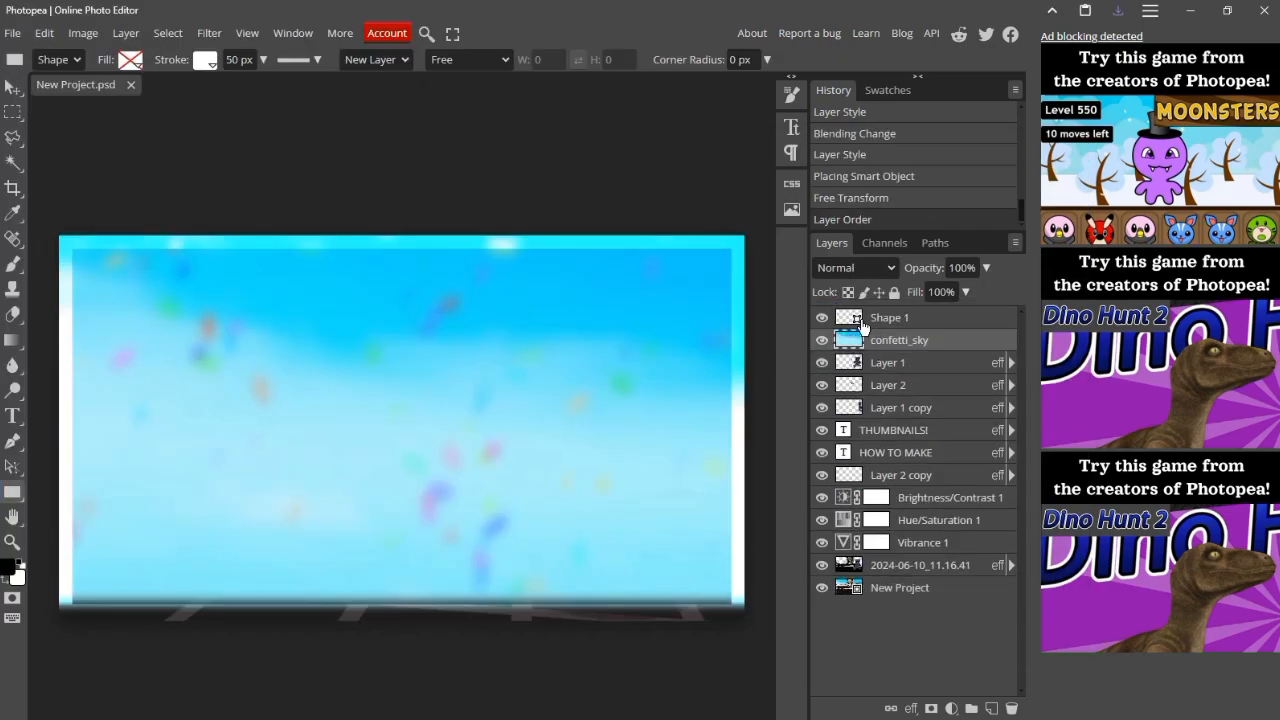
mouse_move(882, 430)
mouse_down()
mouse_move(898, 520)
mouse_move(870, 370)
mouse_move(882, 425)
mouse_up()
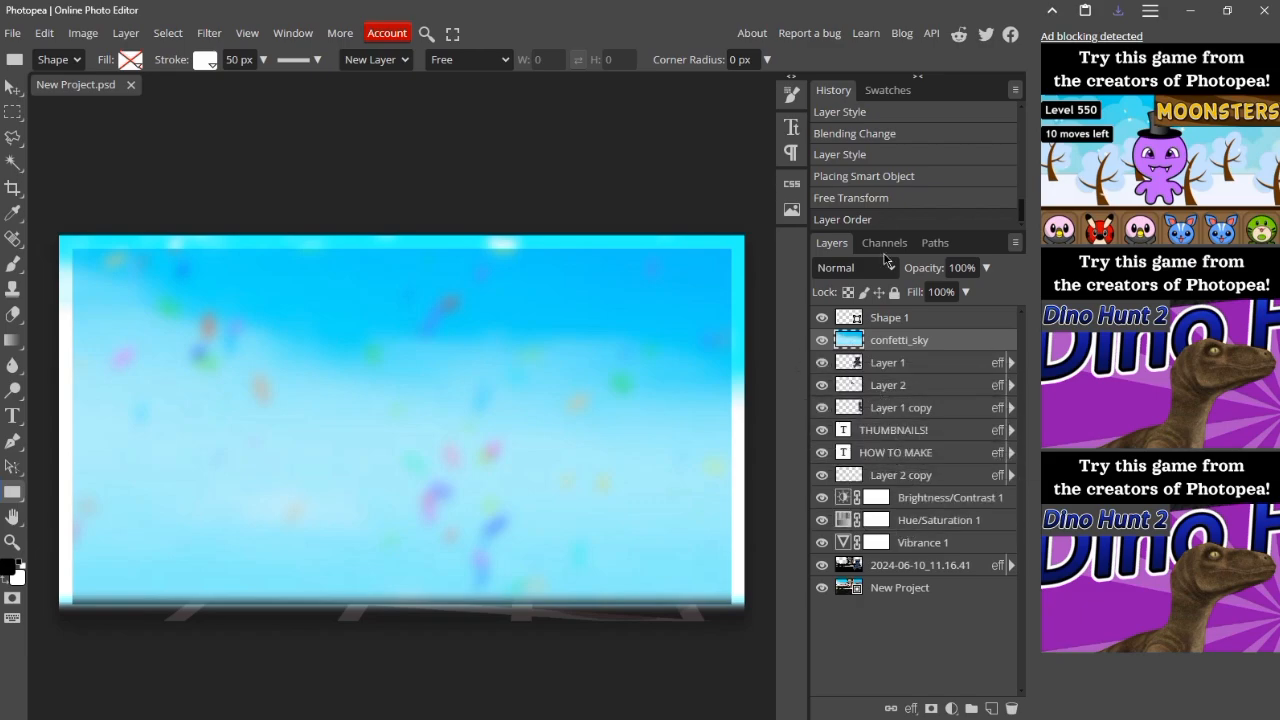
click(866, 197)
drag(893, 585, 878, 318)
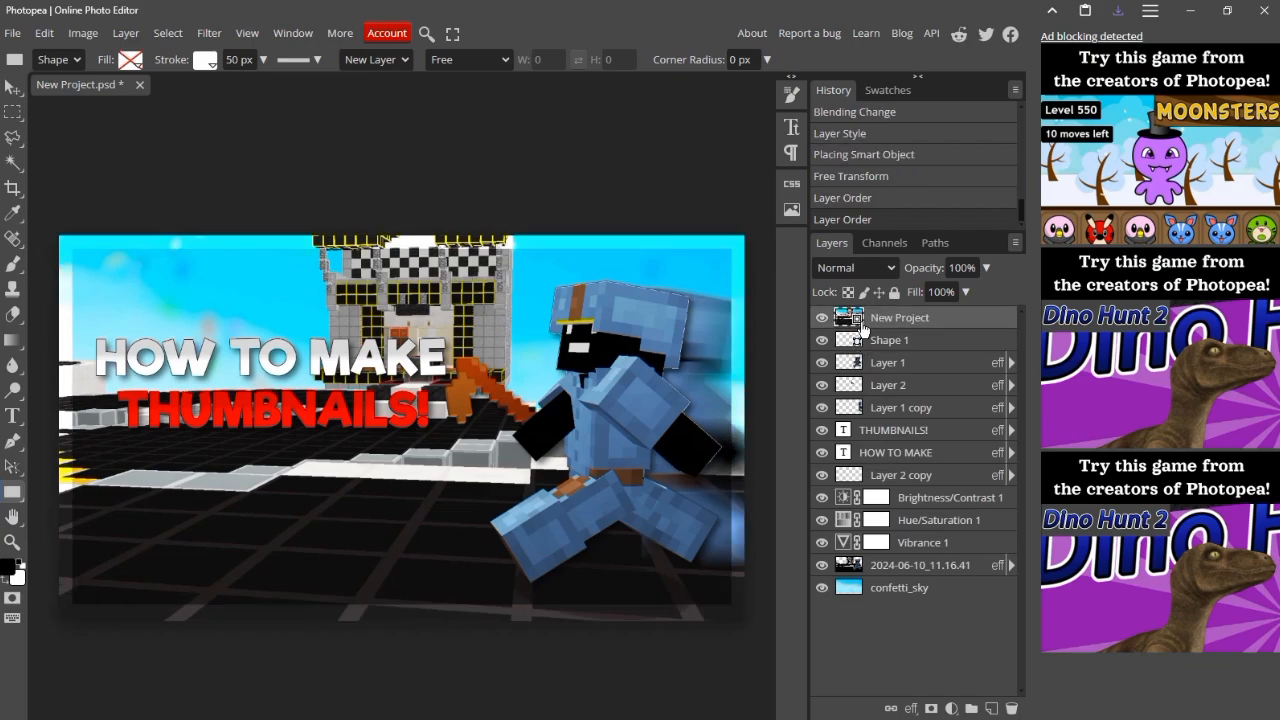
Step: Rasterize the New Project layer and scale it down to about 36%
right_click(863, 325)
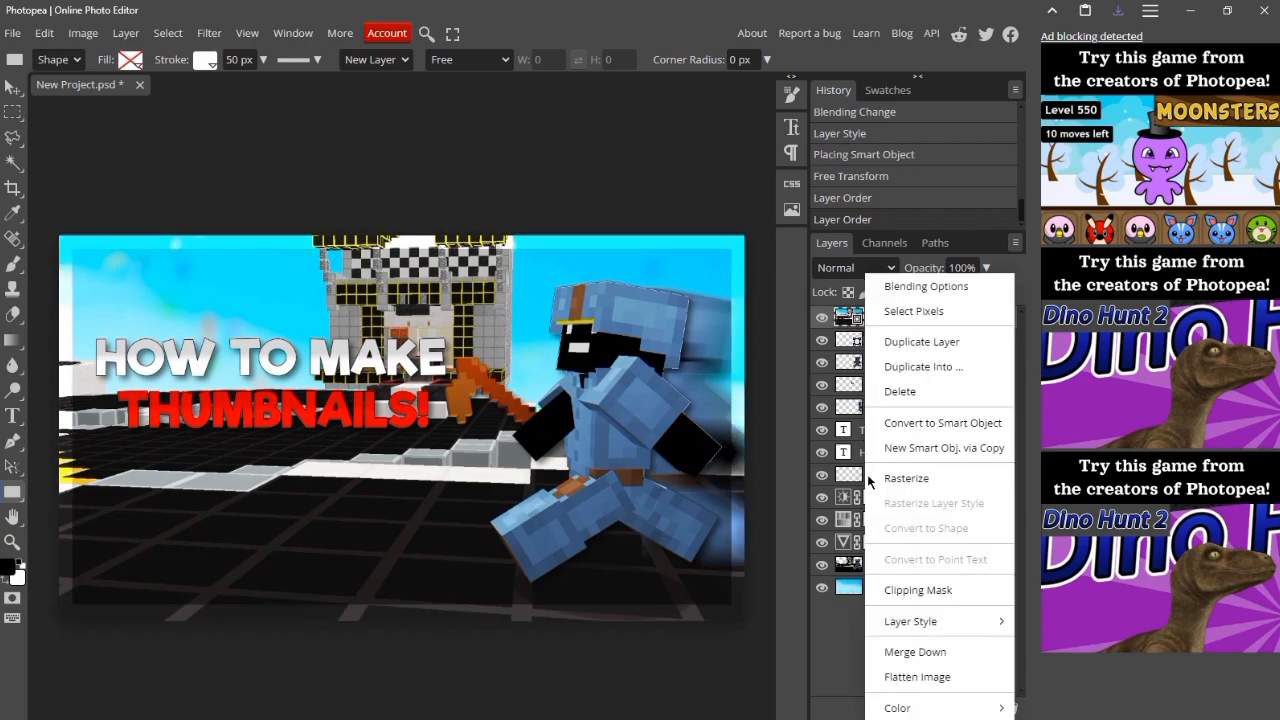
click(905, 478)
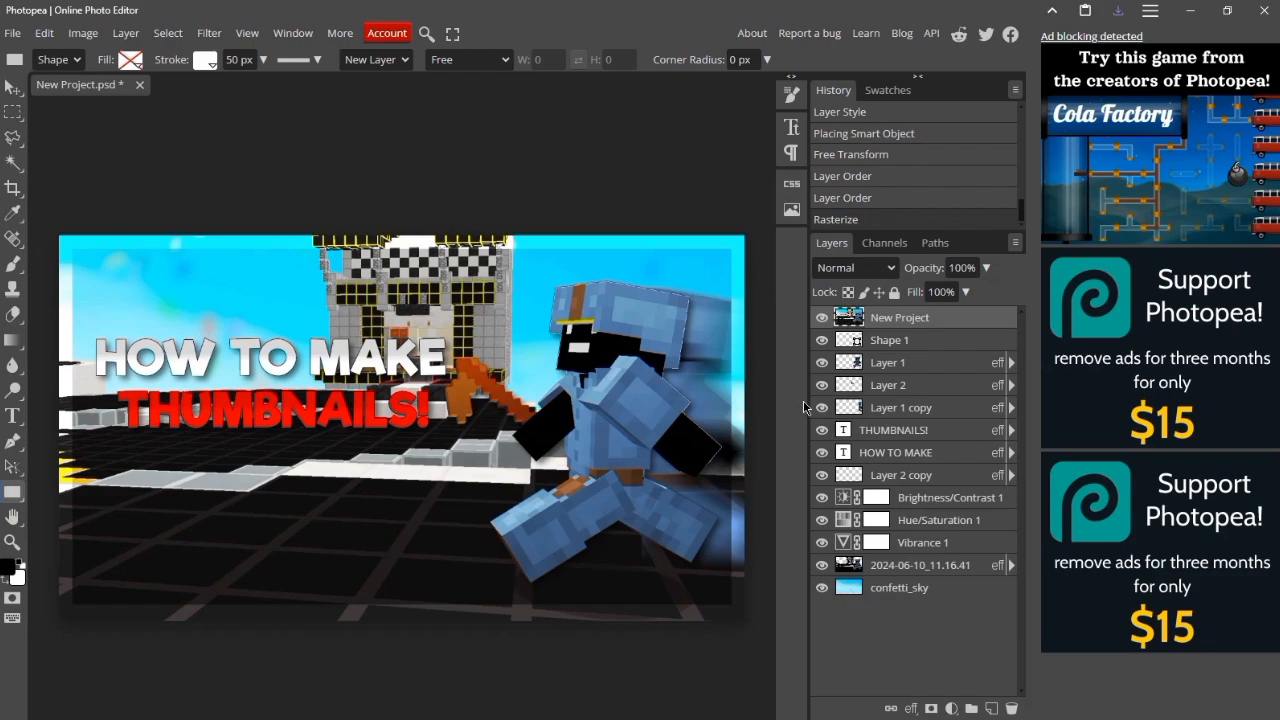
key(t)
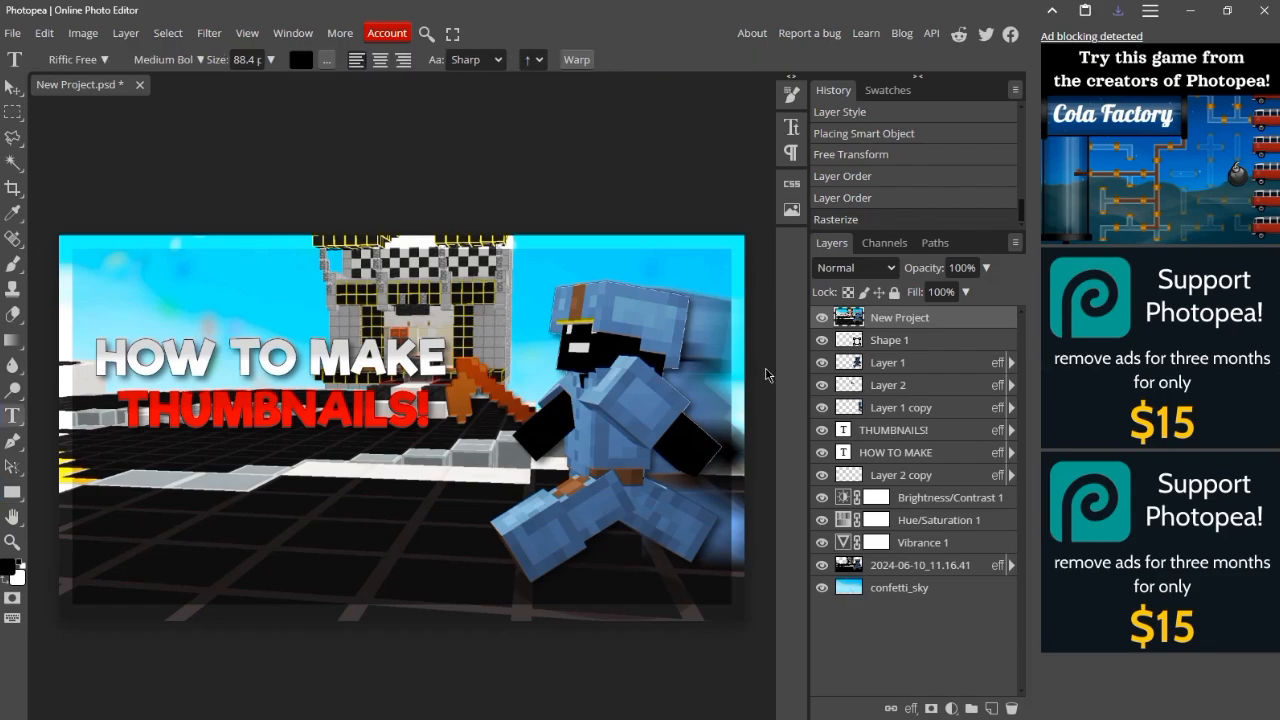
key(ctrl+alt+t)
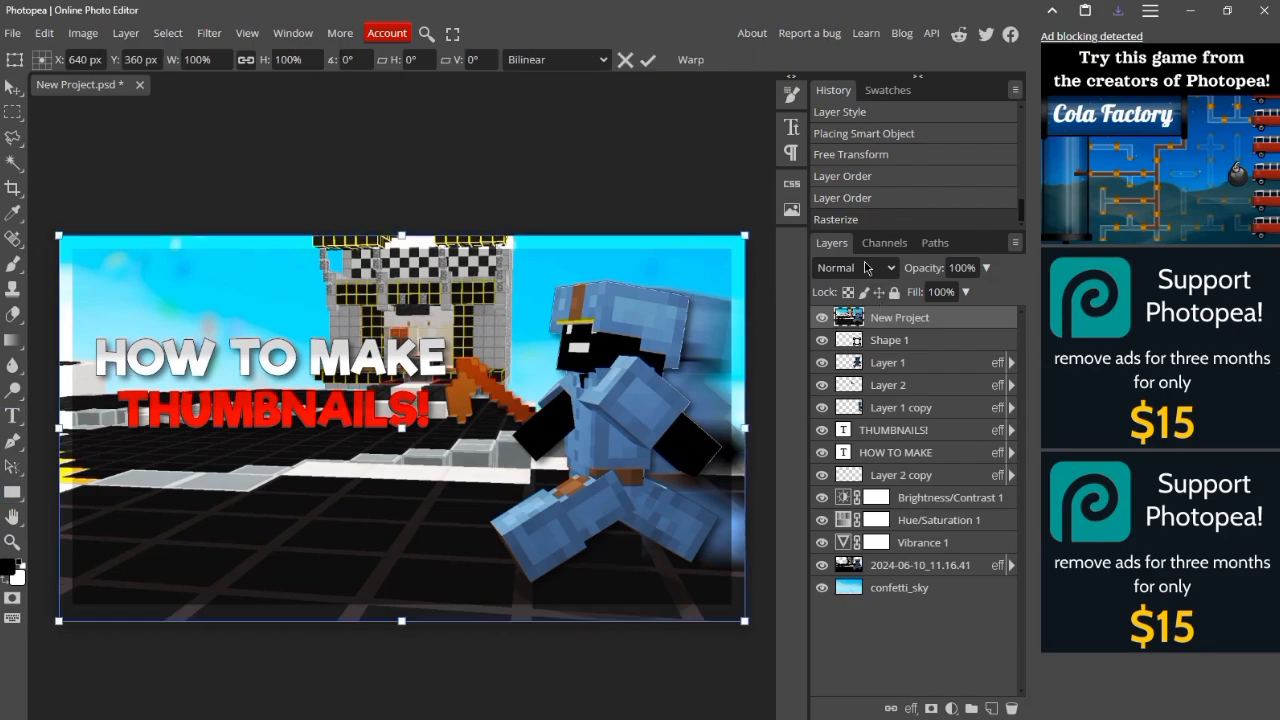
drag(743, 236, 432, 421)
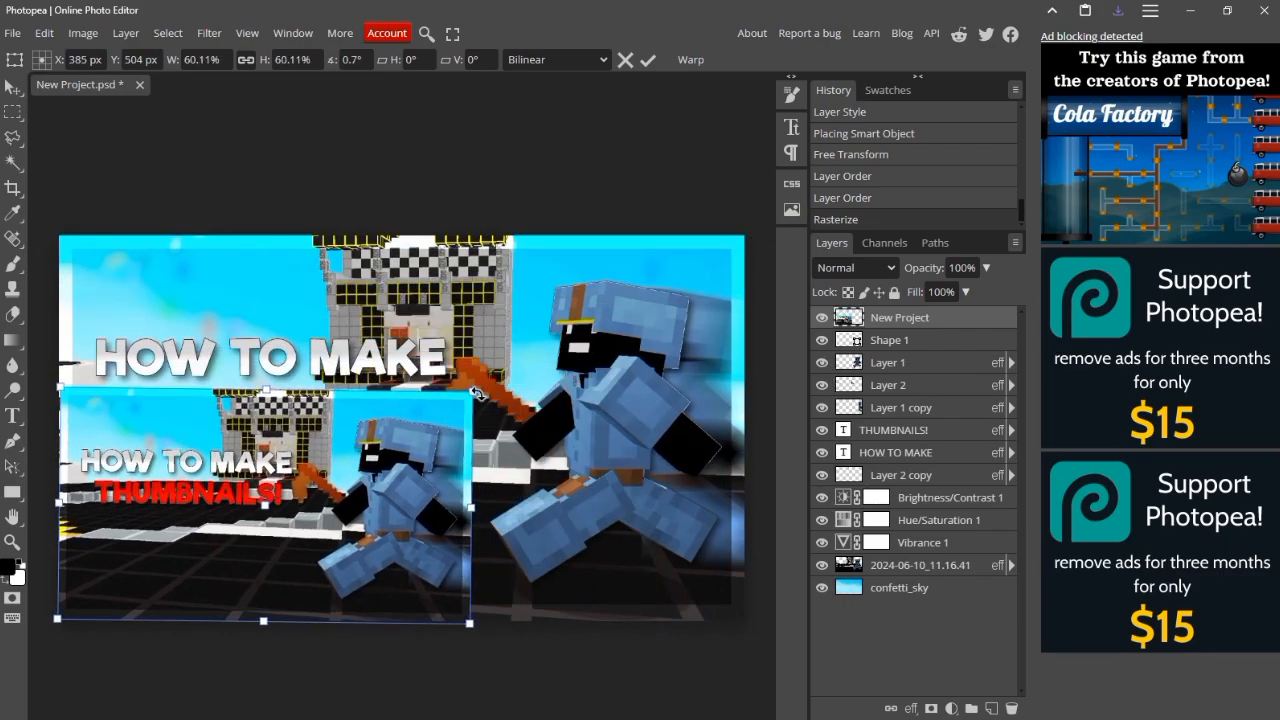
drag(472, 392, 306, 482)
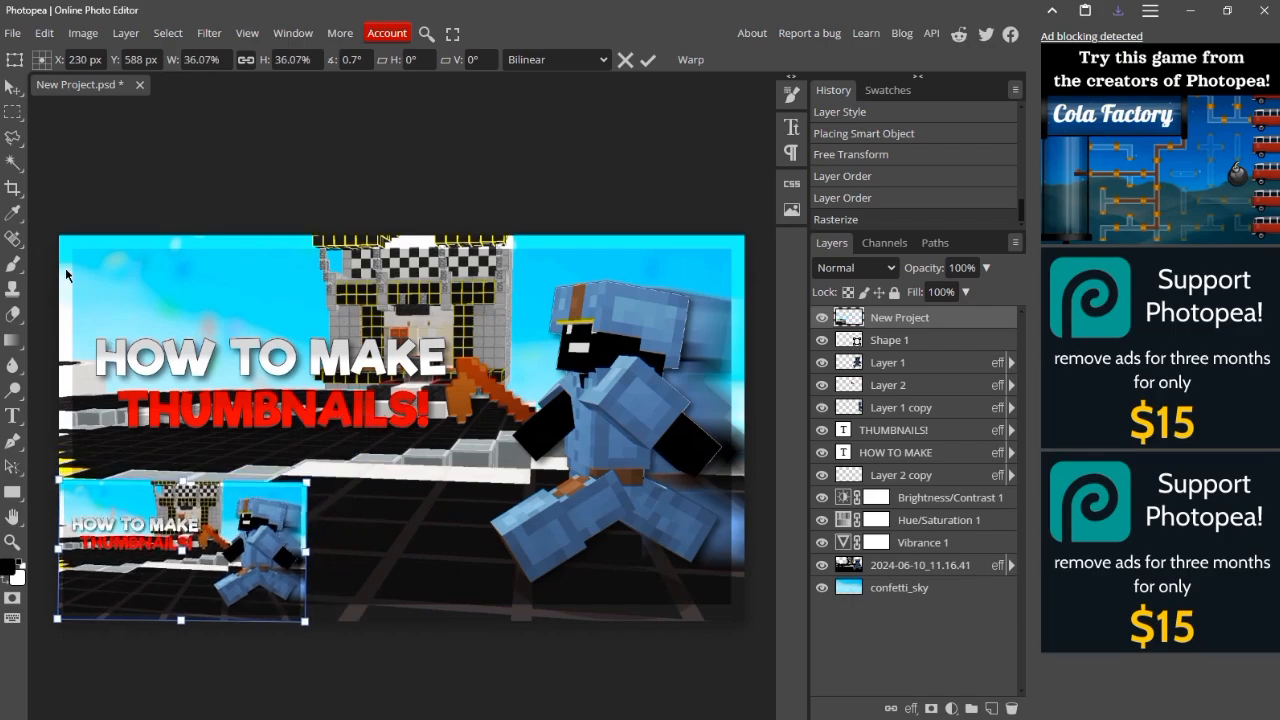
right_click(16, 110)
key(Return)
Step: Move the small thumbnail copy over the title area and place its layer below the HOW TO MAKE text layer
drag(218, 520, 301, 349)
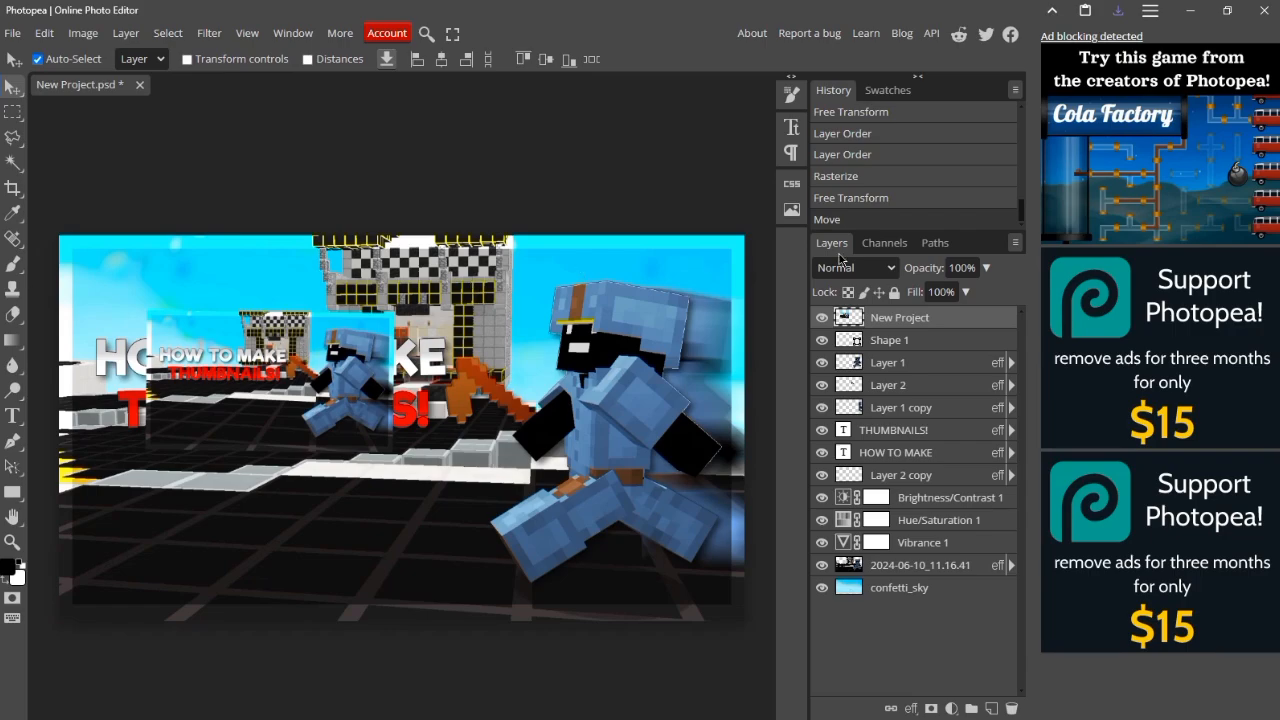
drag(903, 330, 892, 464)
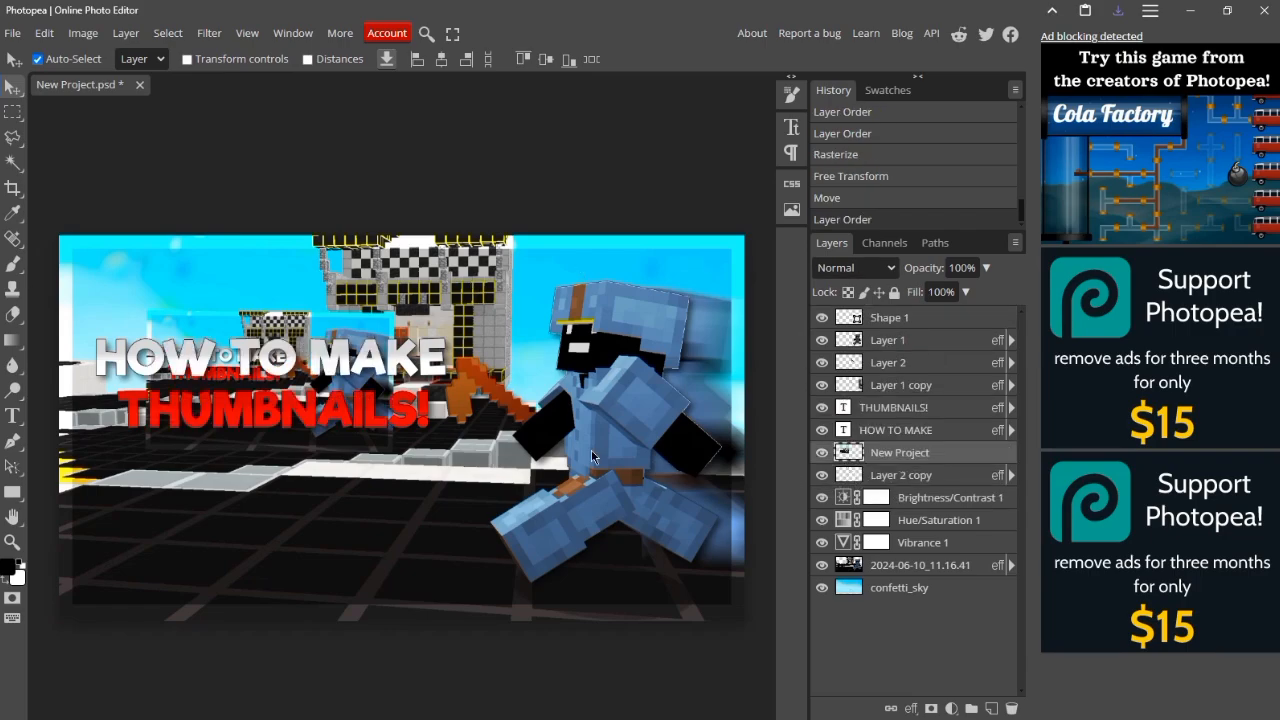
drag(327, 330, 327, 325)
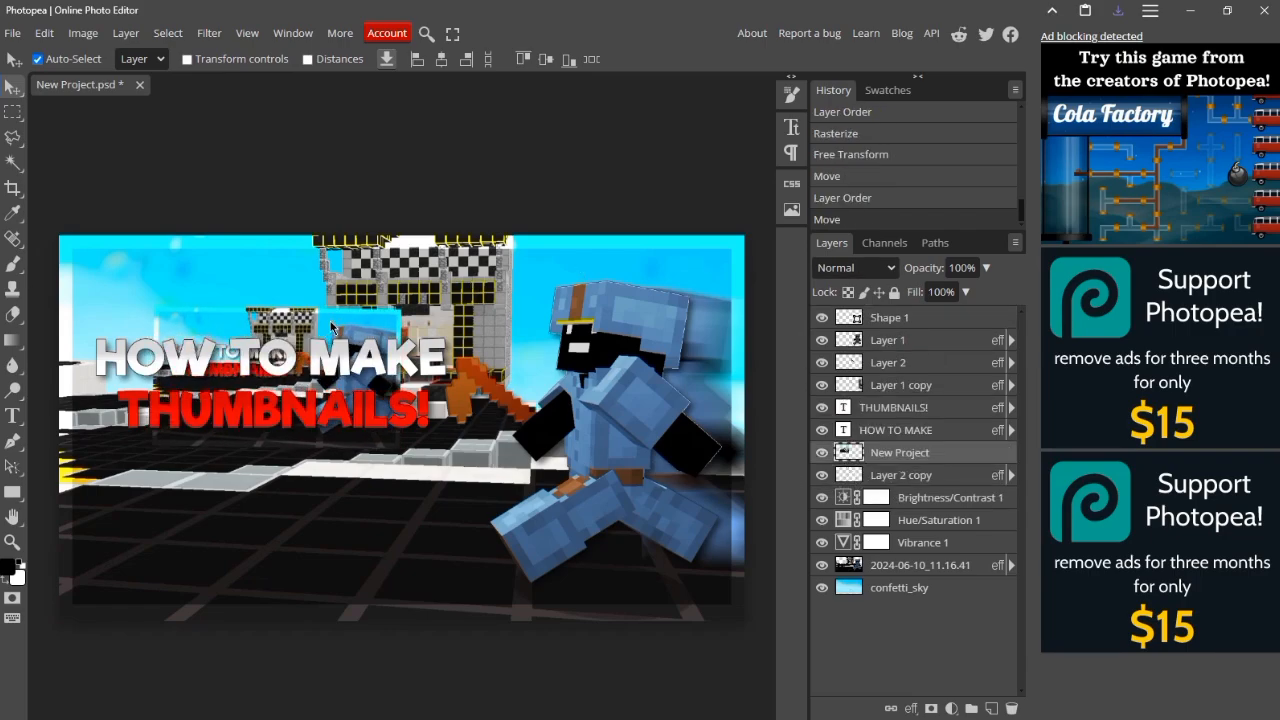
Step: Transform the small thumbnail copy, tilting it clockwise and positioning it just above the title text
key(ctrl+t)
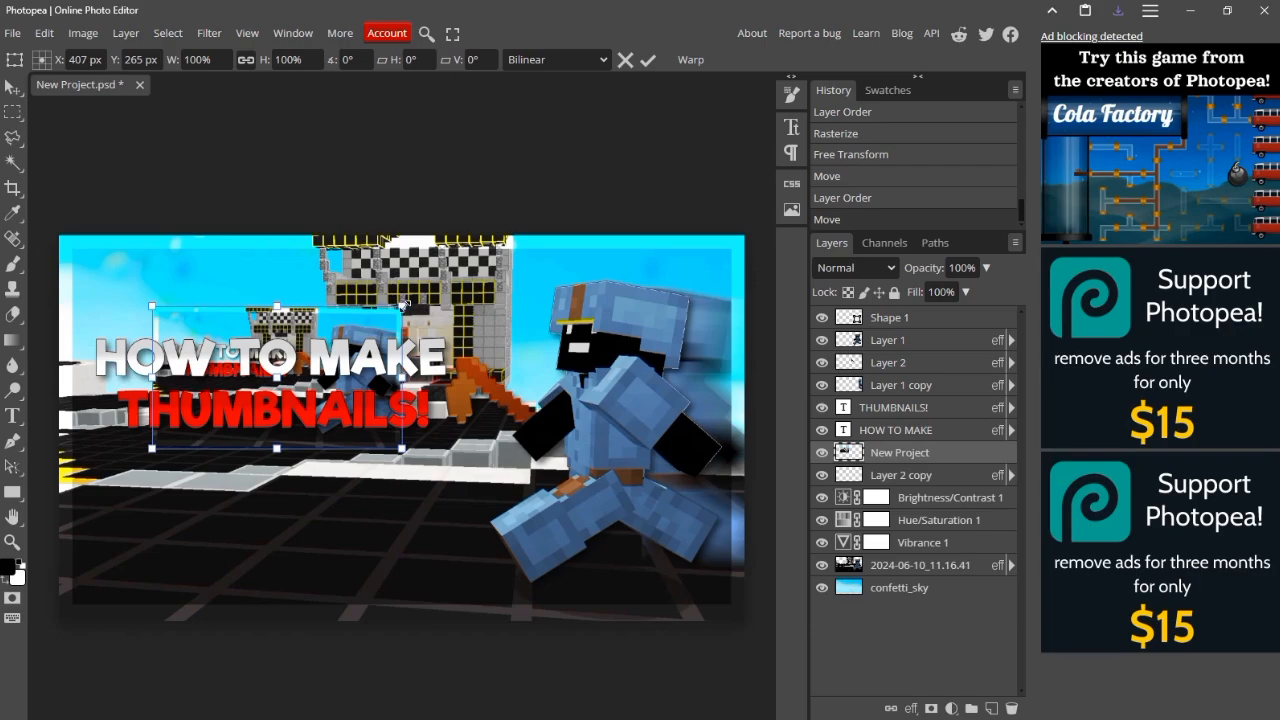
drag(403, 303, 359, 329)
drag(235, 322, 199, 304)
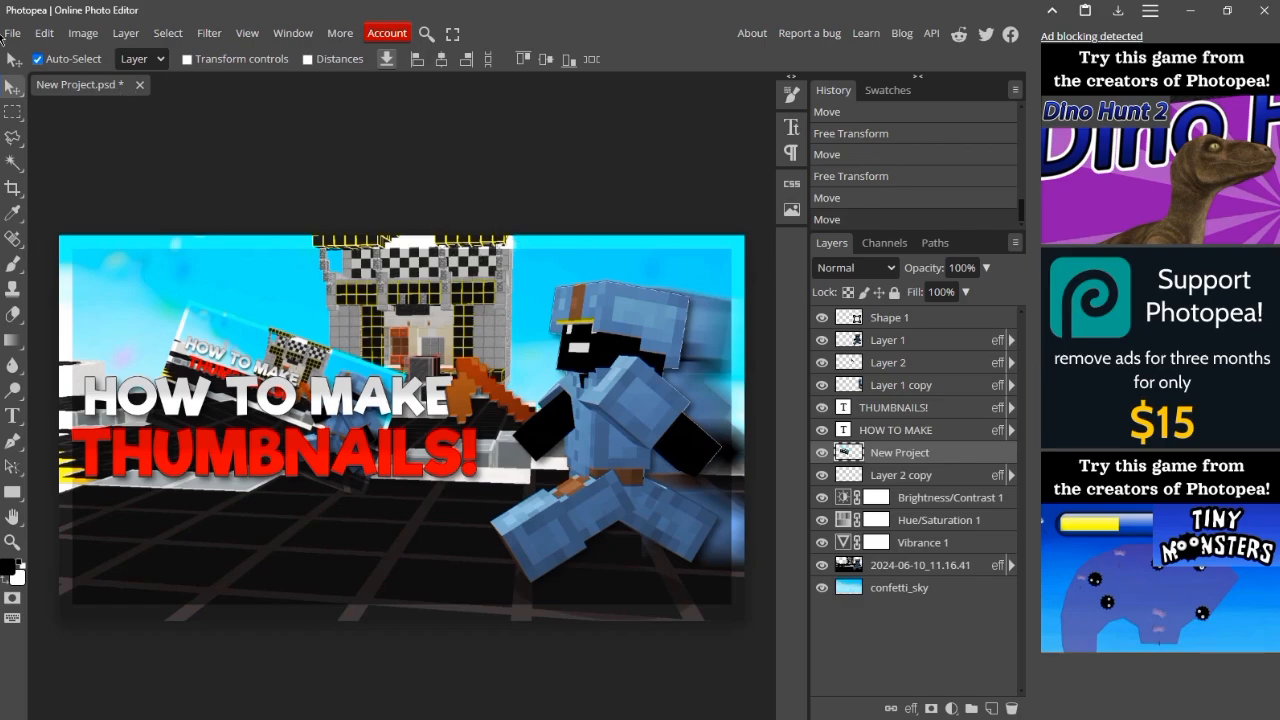
Step: Export the revised thumbnail as a 1280 × 720 px PNG, checking the preview and saving it in Downloads
click(5, 35)
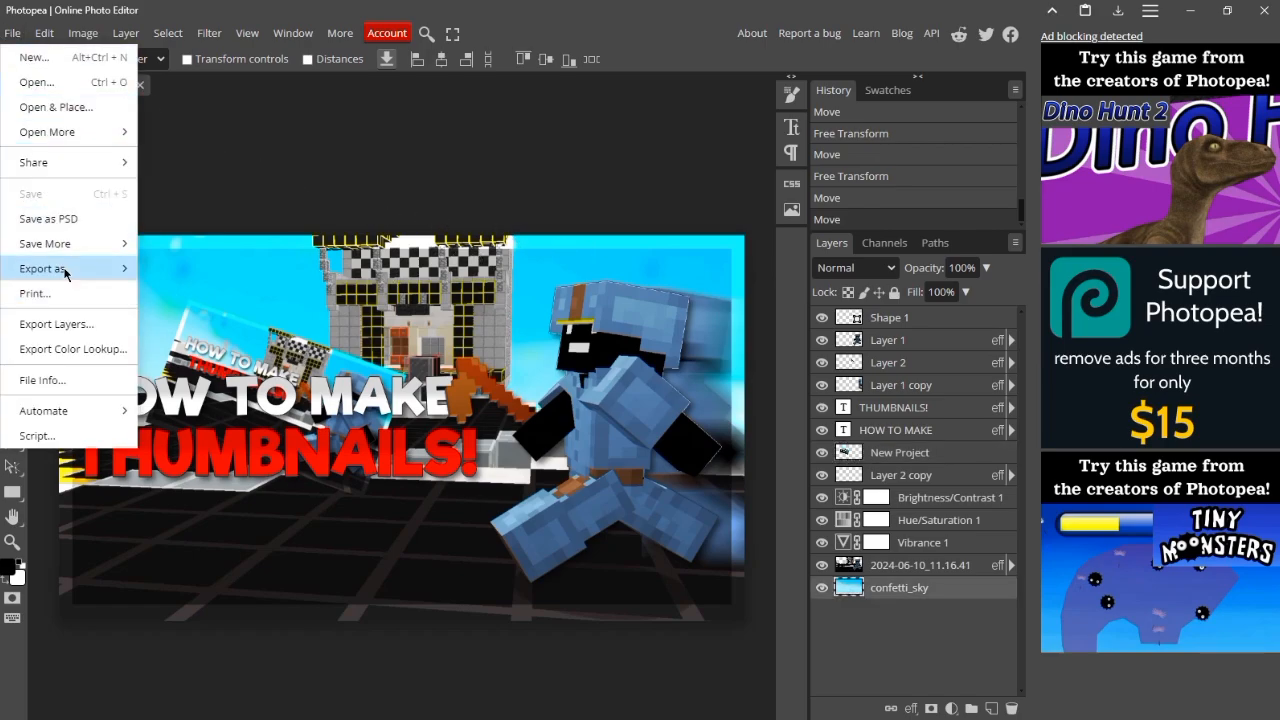
click(172, 268)
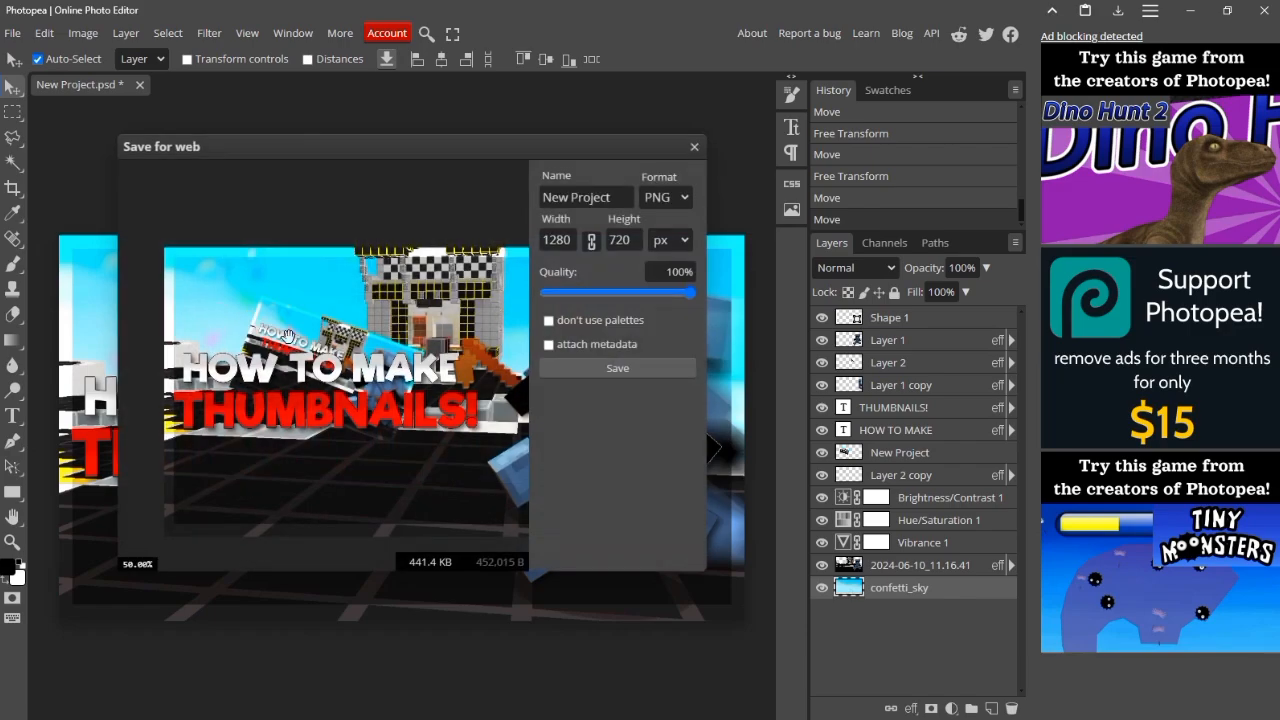
scroll(311, 341, down, 1)
drag(366, 357, 311, 344)
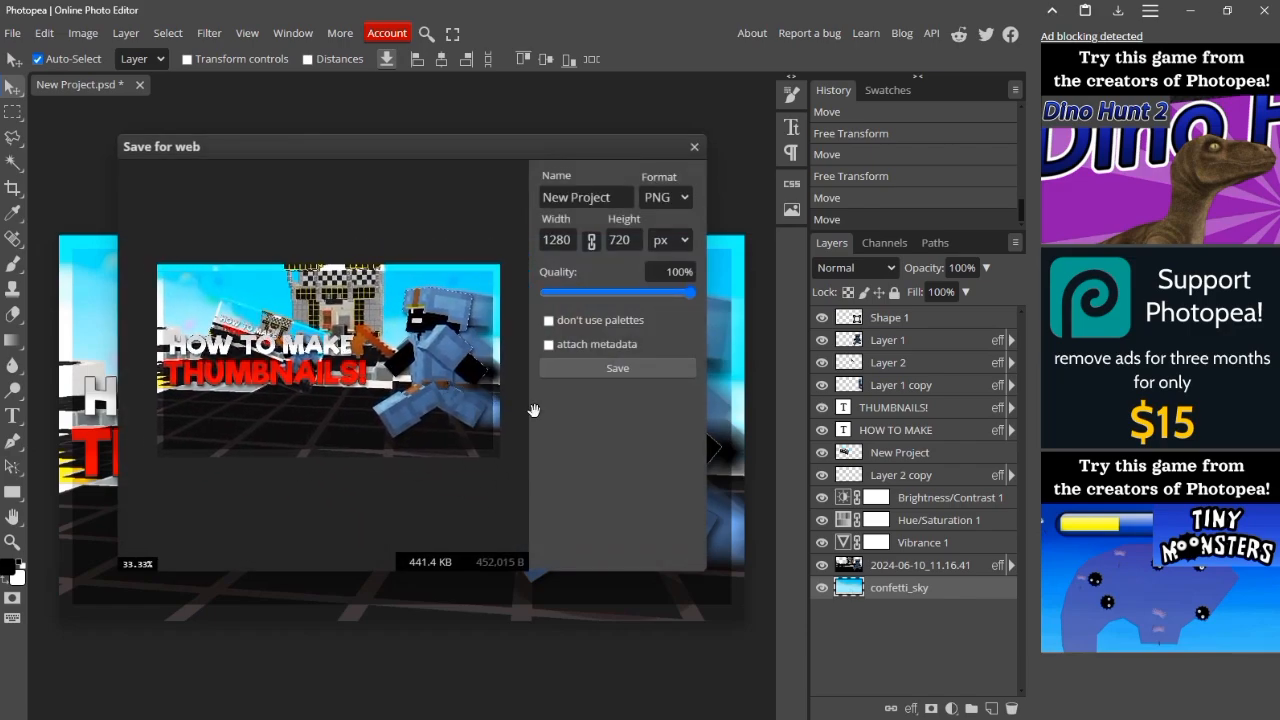
click(579, 370)
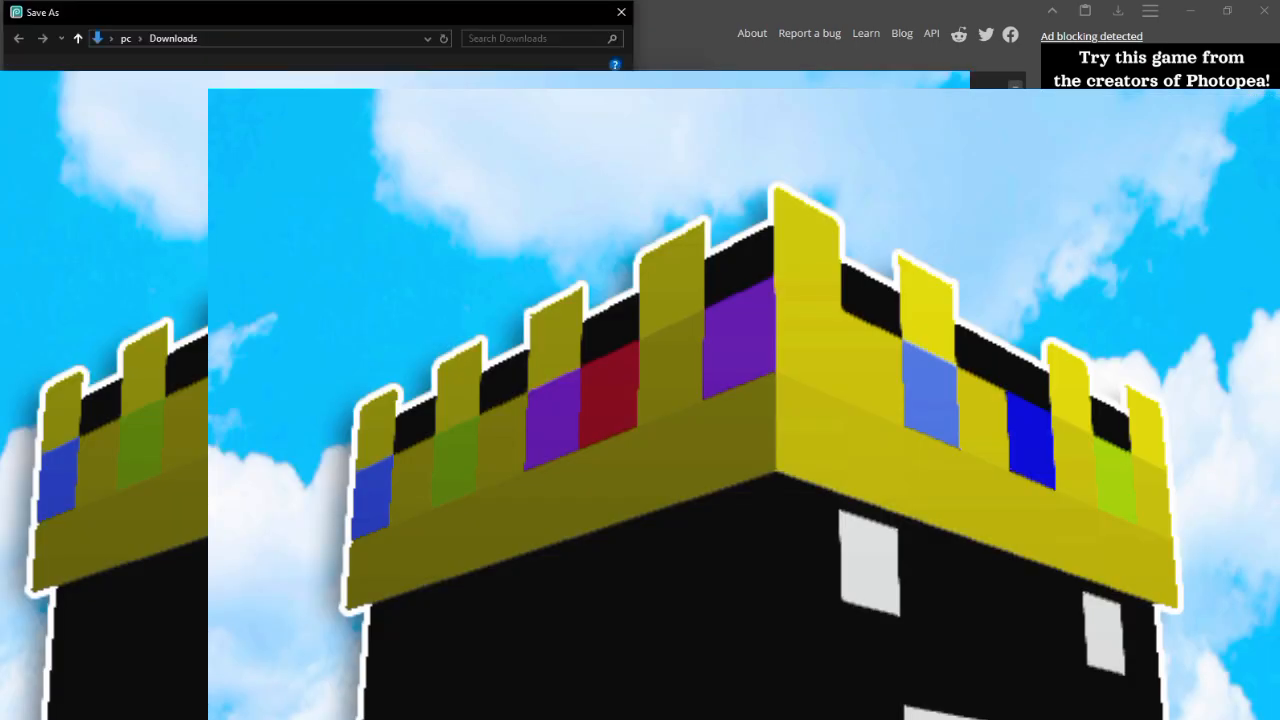
key(Return)
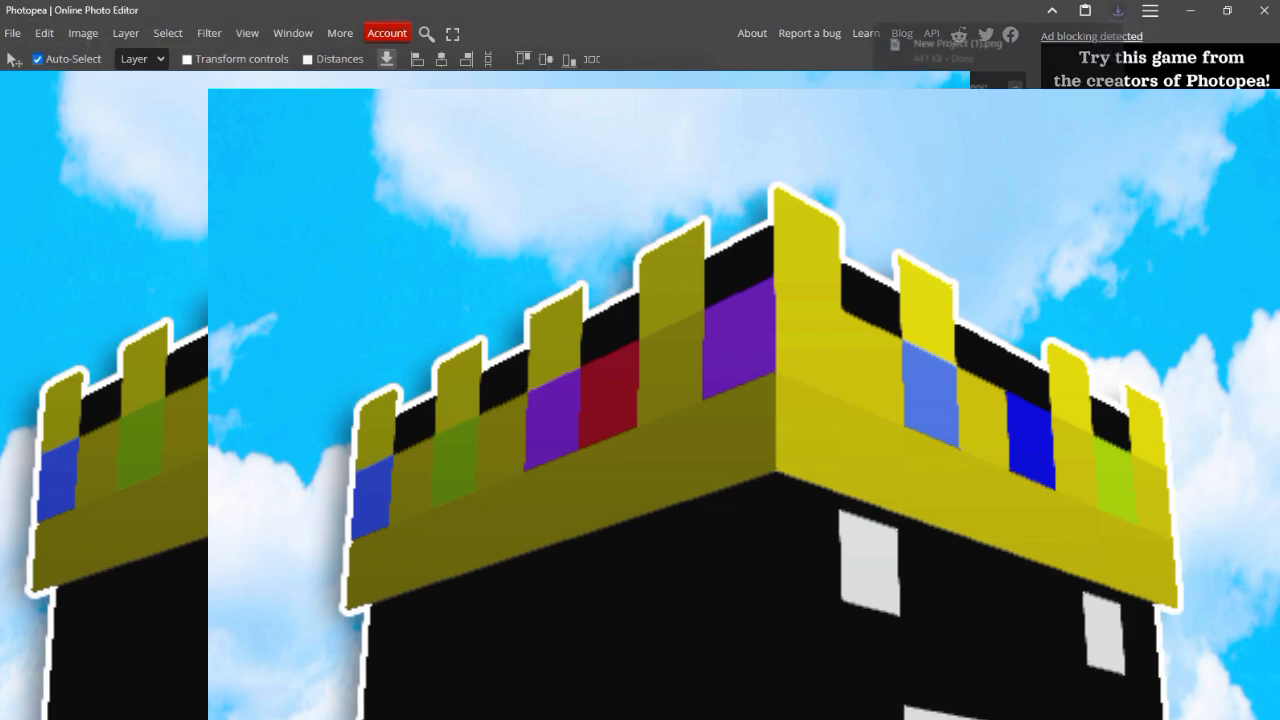
Step: Switch to the web browser and open thumbsup.tv in a new tab
click(1190, 10)
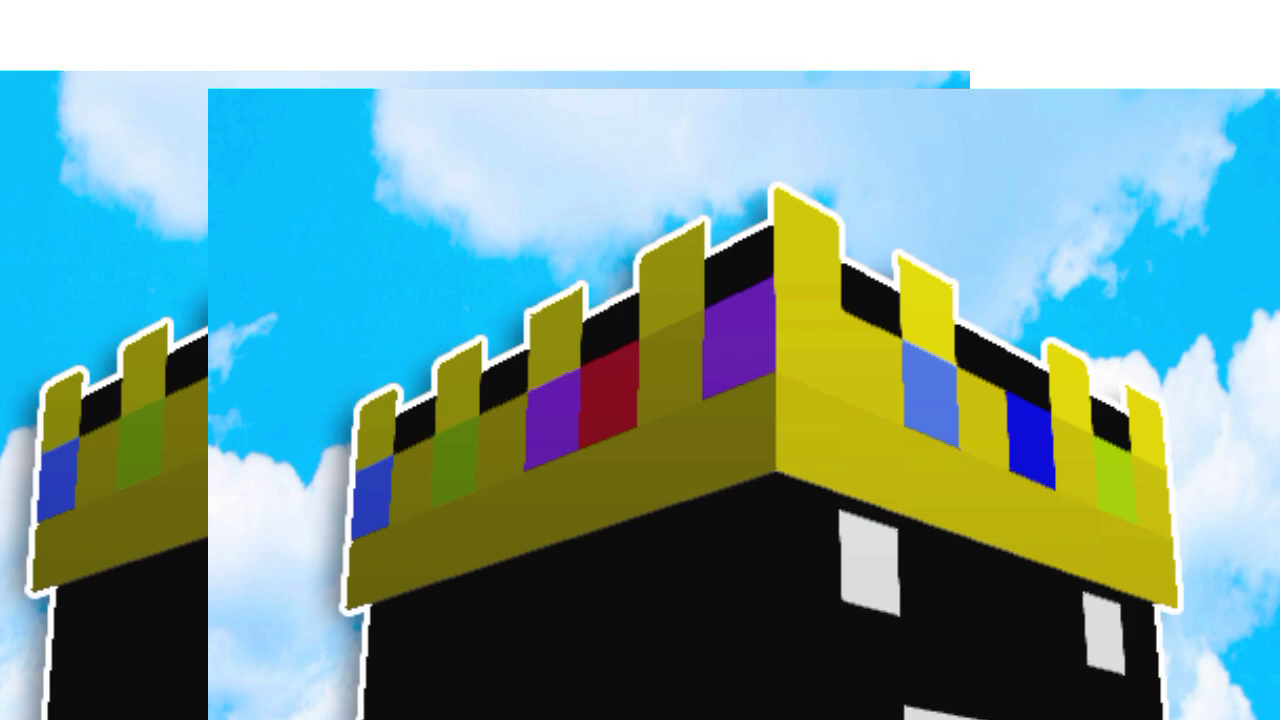
key(ctrl+t)
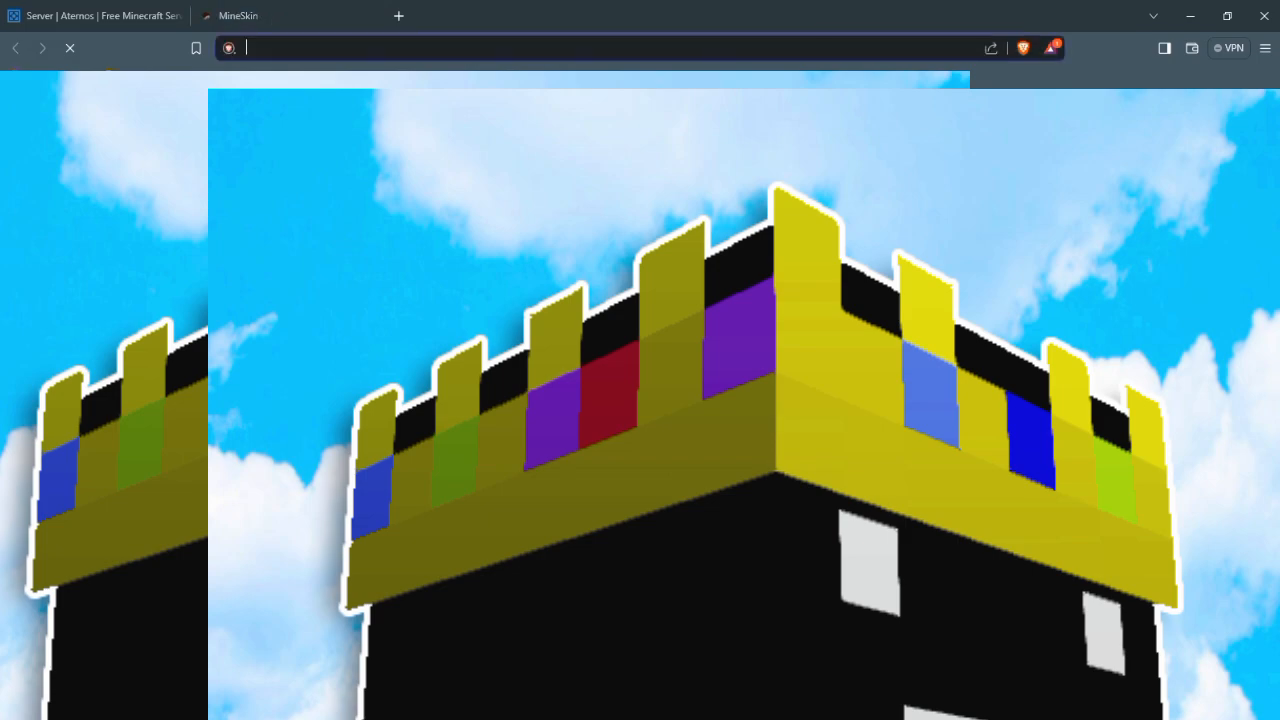
text(tg)
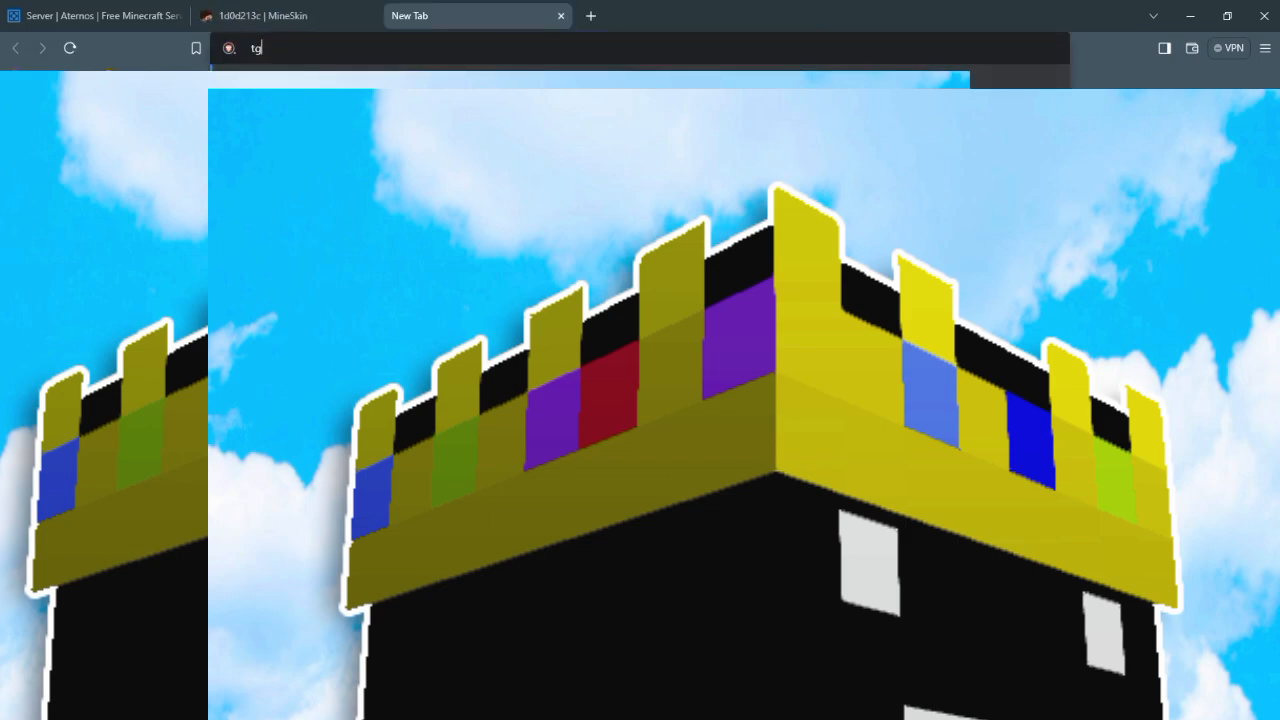
key(BackSpace)
text(humbsup.tv)
key(Return)
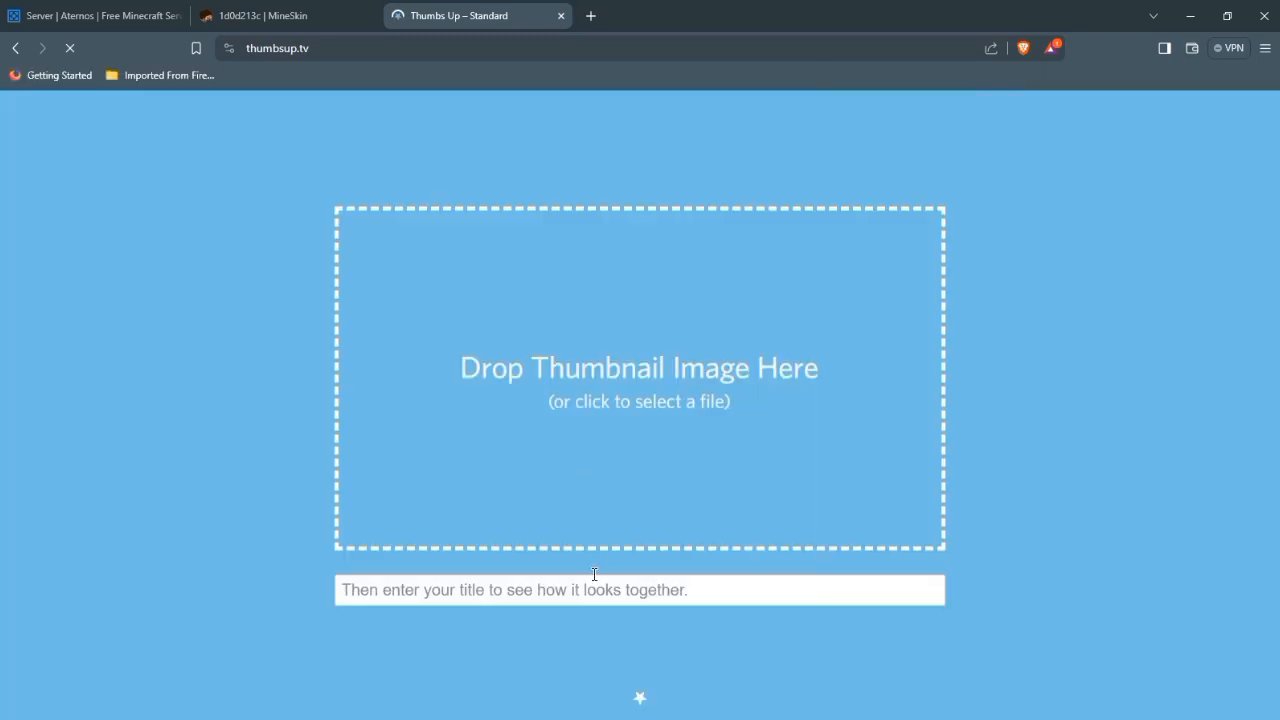
Step: Enter the title "How To Make Minecraft THUMBNAILS!", load the exported thumbnail and view its web browser previews in dark mode
click(590, 585)
text(How To Make Minecraft THUMBNAILS!)
click(553, 460)
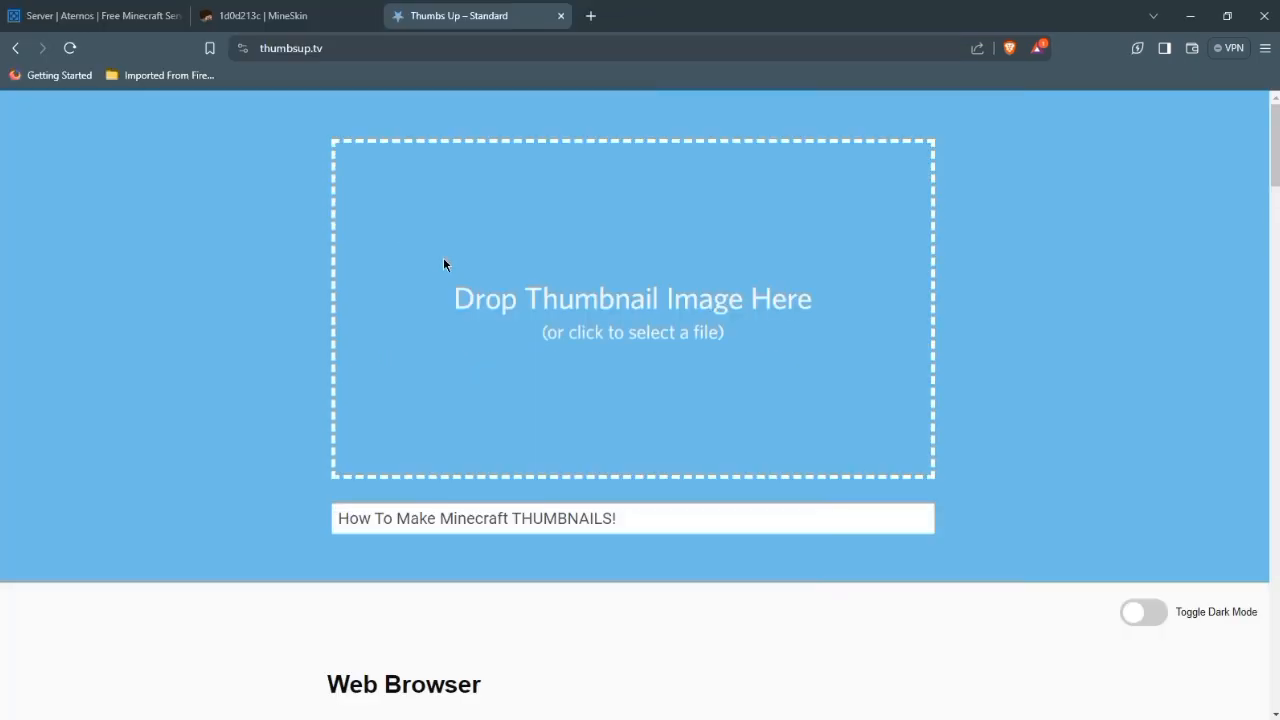
scroll(443, 257, down, 2)
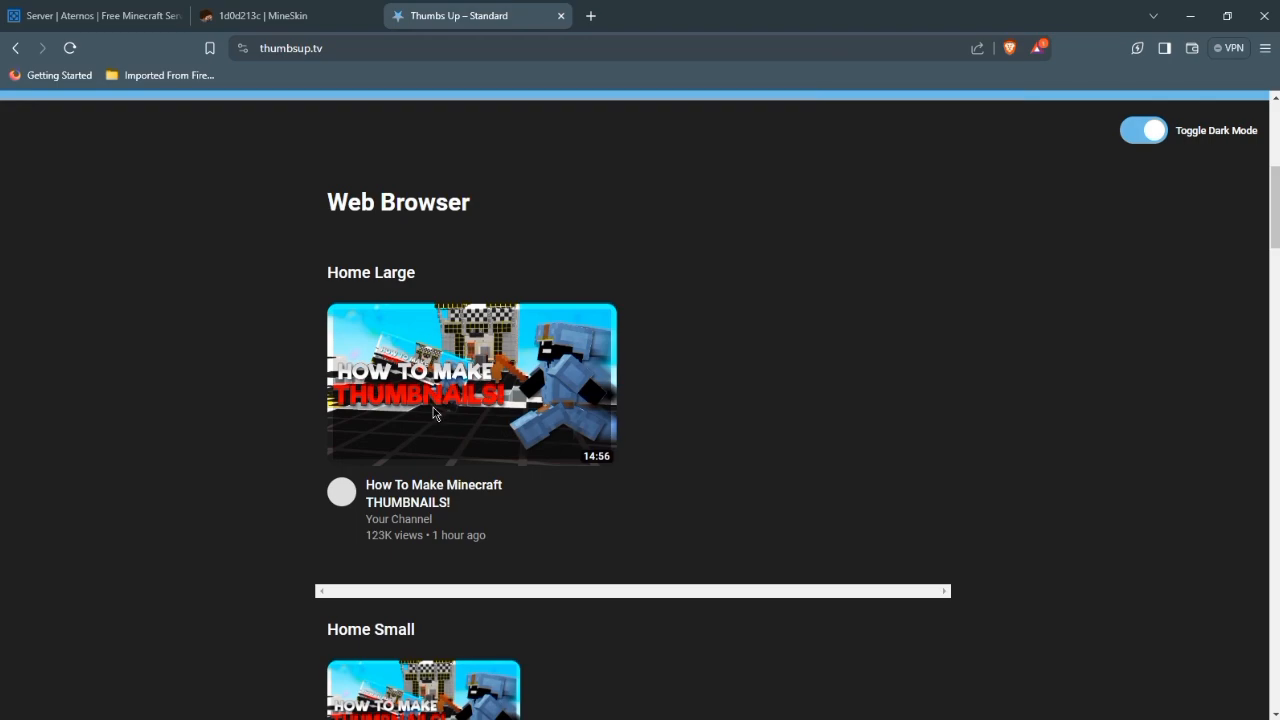